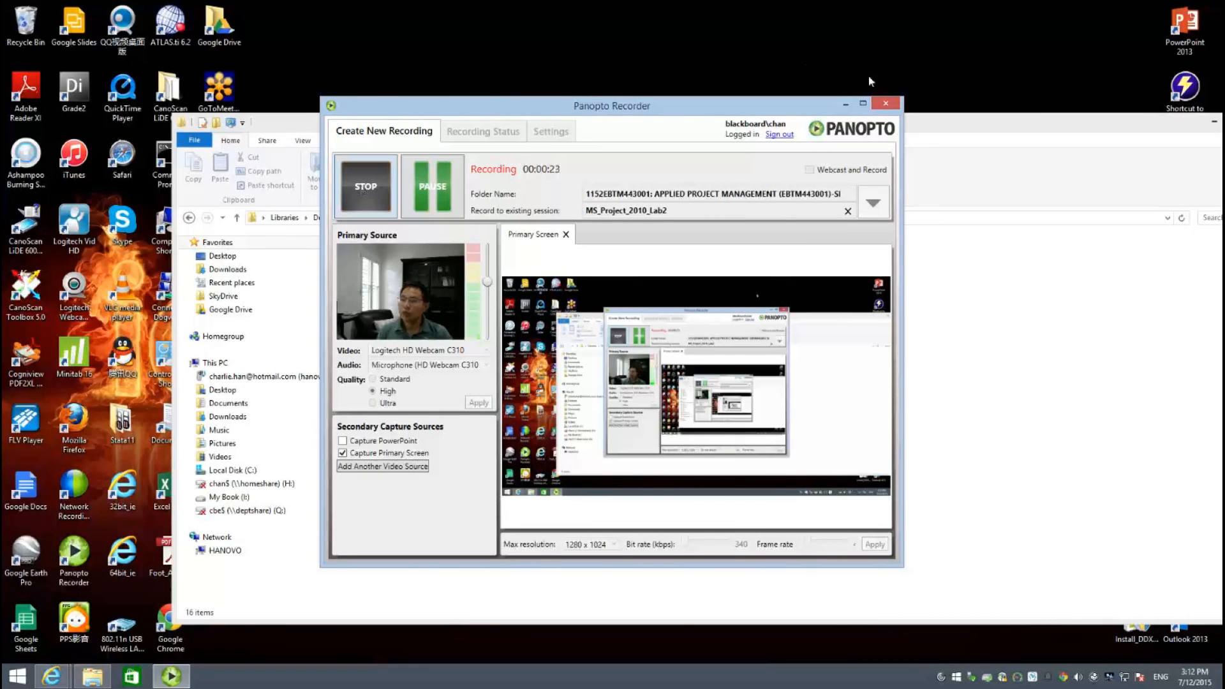
- Minimize the recording Panopto Recorder window so the MS Project Labs folder shows
click(848, 103)
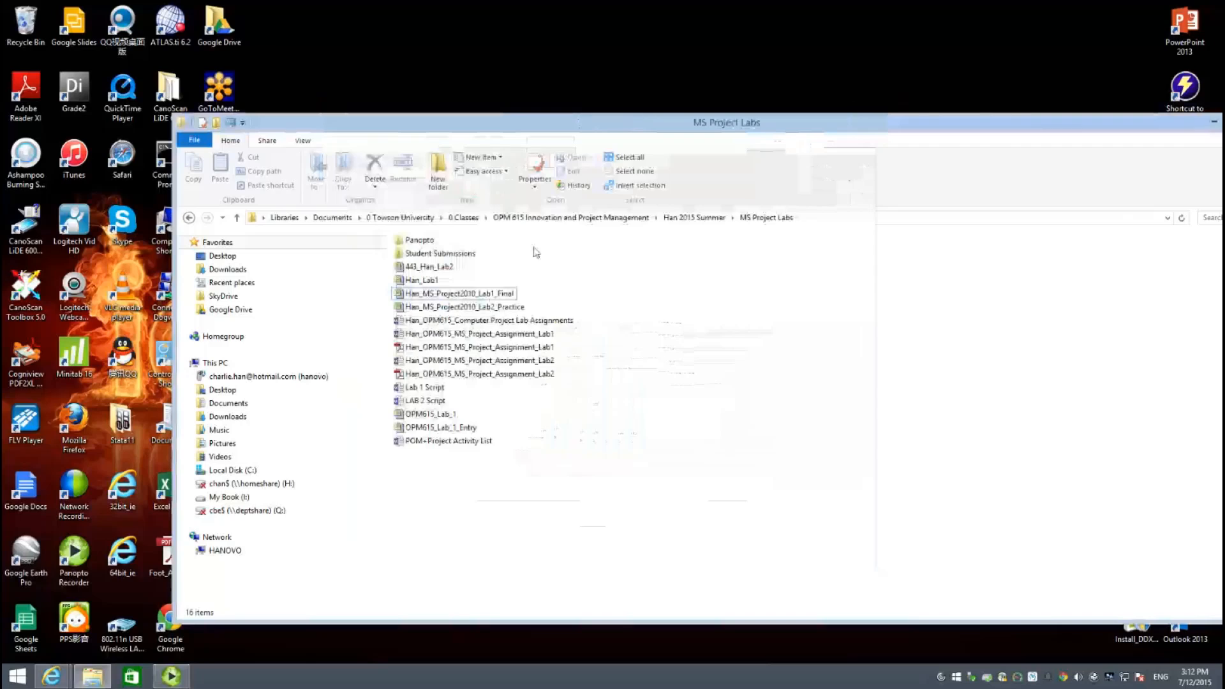
- Open Han_MS_Project2010_Lab1_Final from the MS Project Labs folder in Microsoft Project
click(479, 298)
double_click(479, 298)
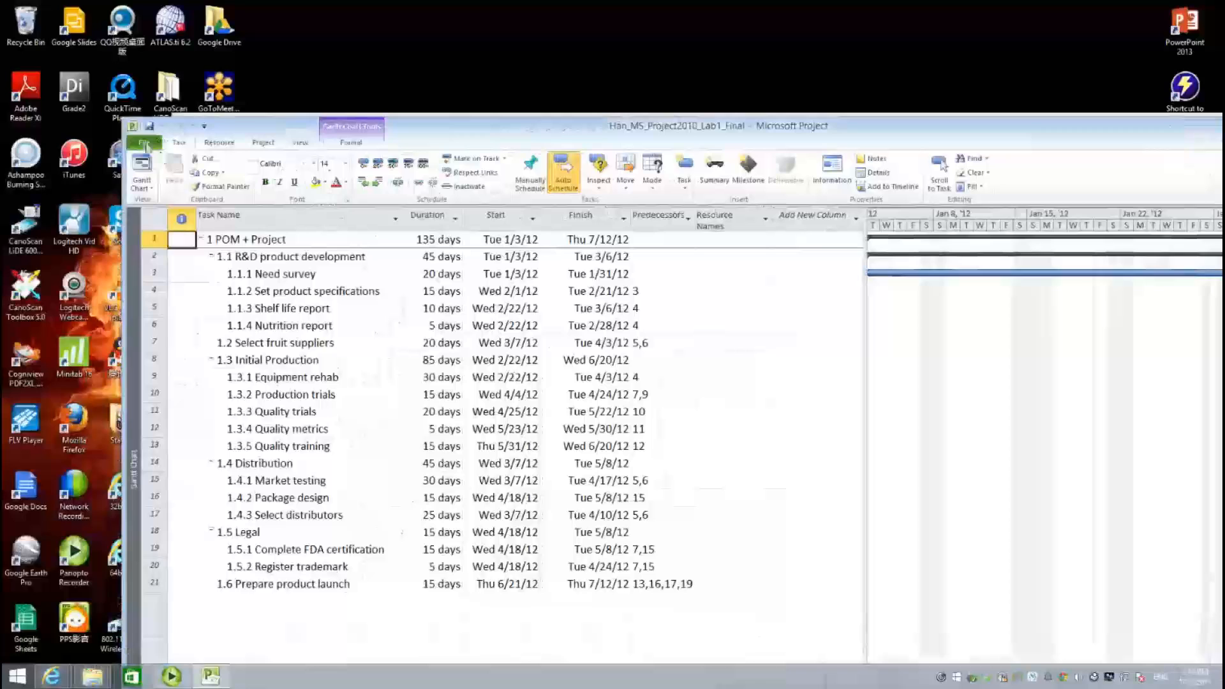
- Use Save As to save the POM plan as Han_Lab2
click(144, 143)
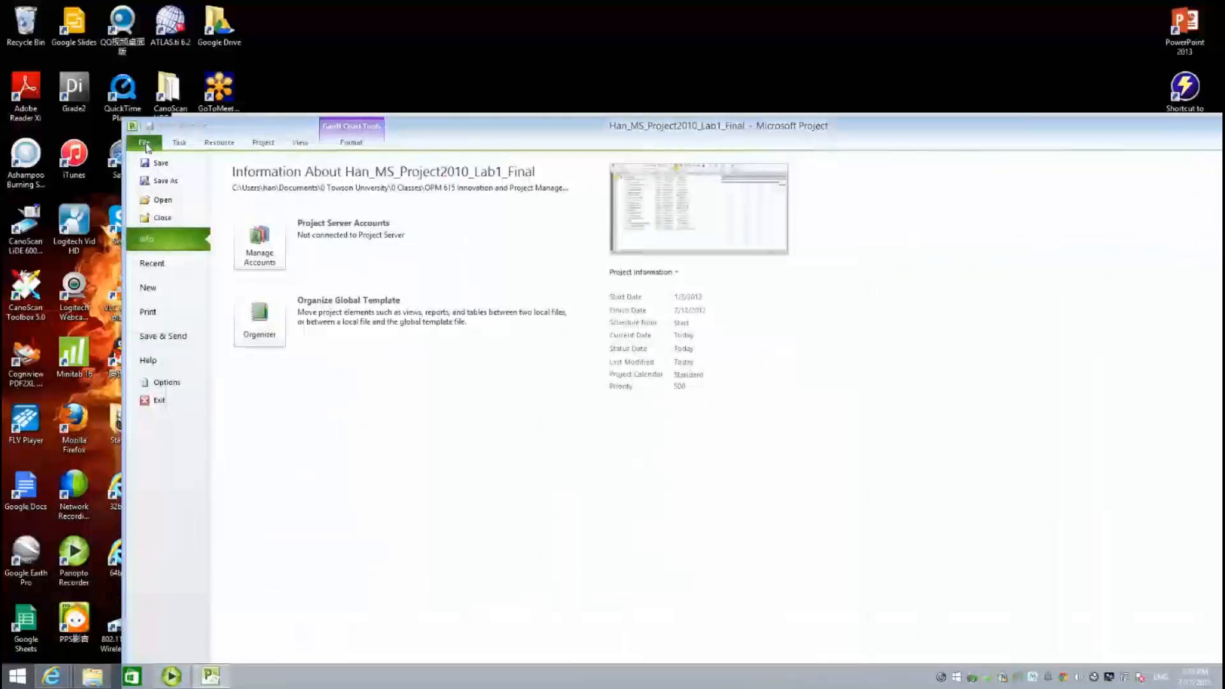
click(167, 182)
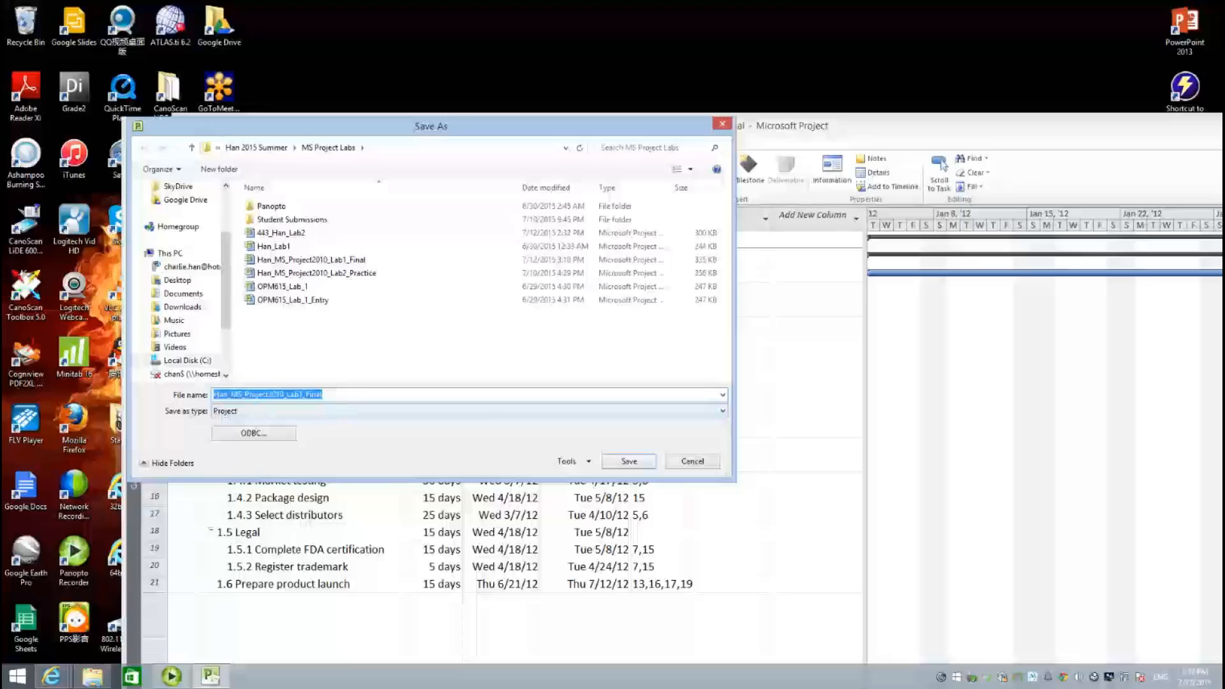
text(Han_)
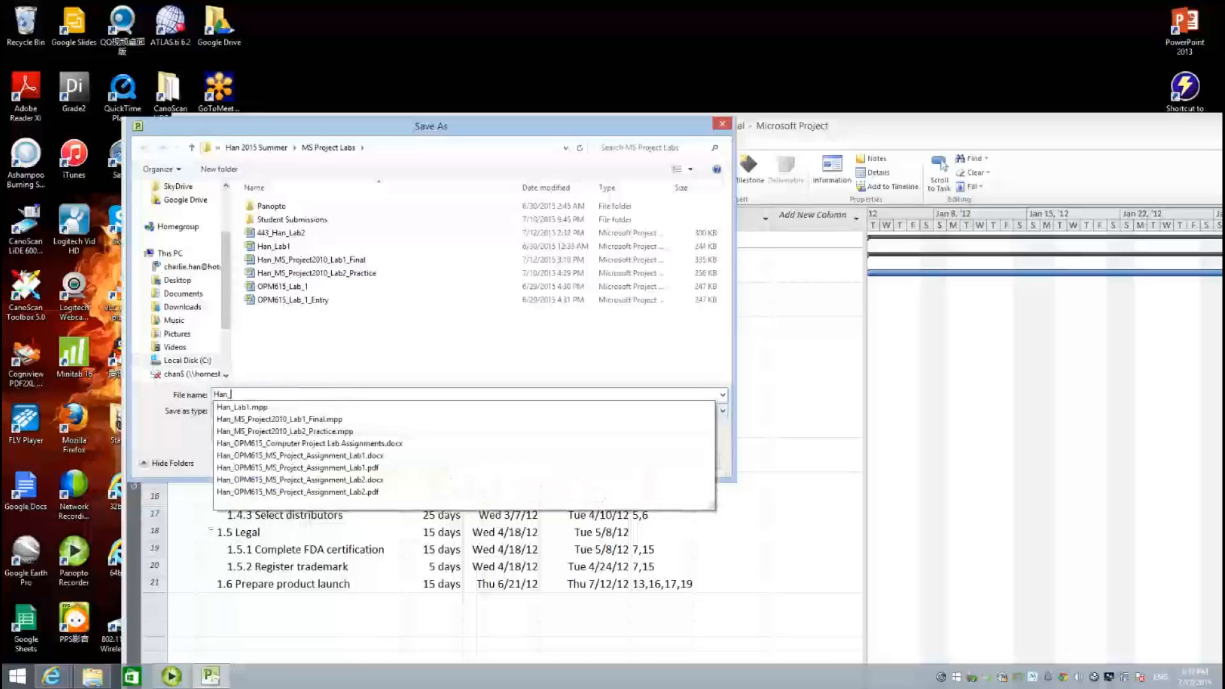
text(Lab2)
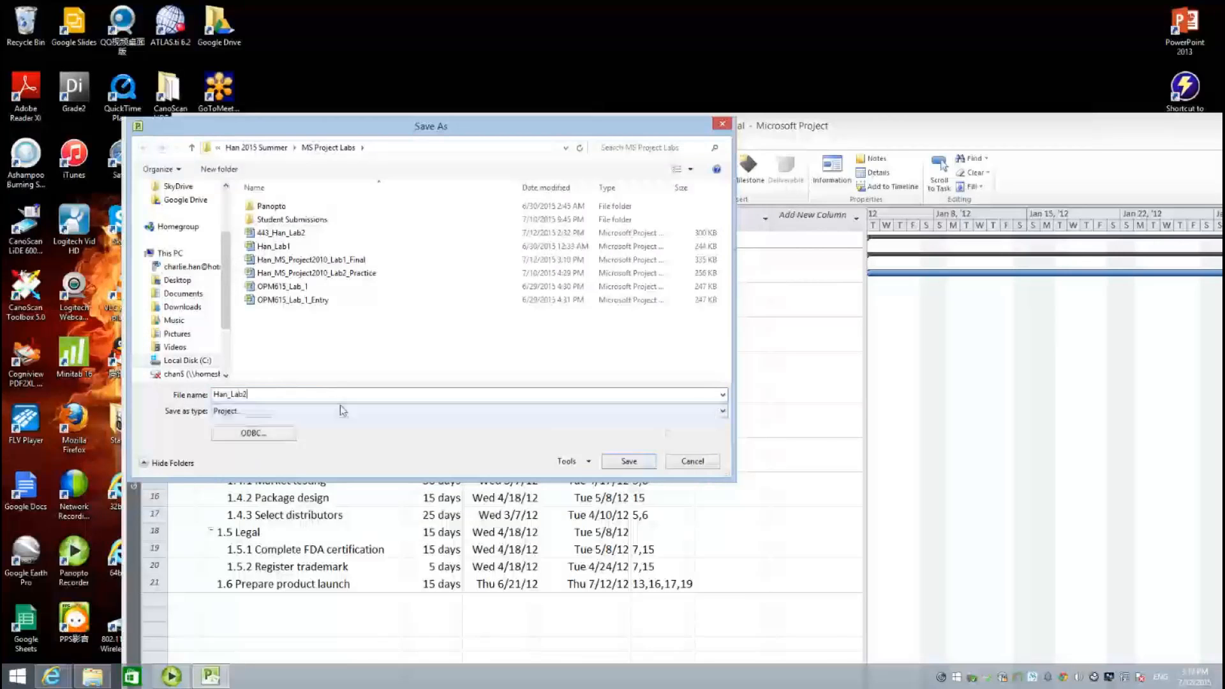
click(629, 461)
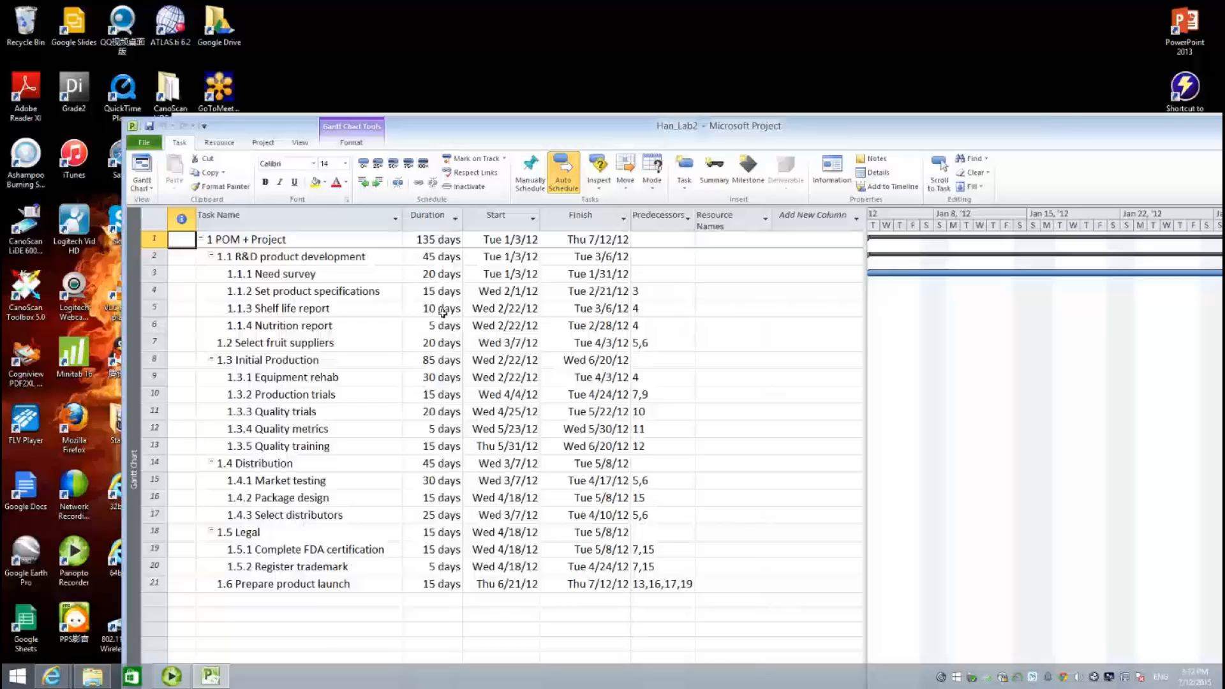
- Switch to the Resource Sheet view through the Resource tab's Team Planner menu
click(224, 149)
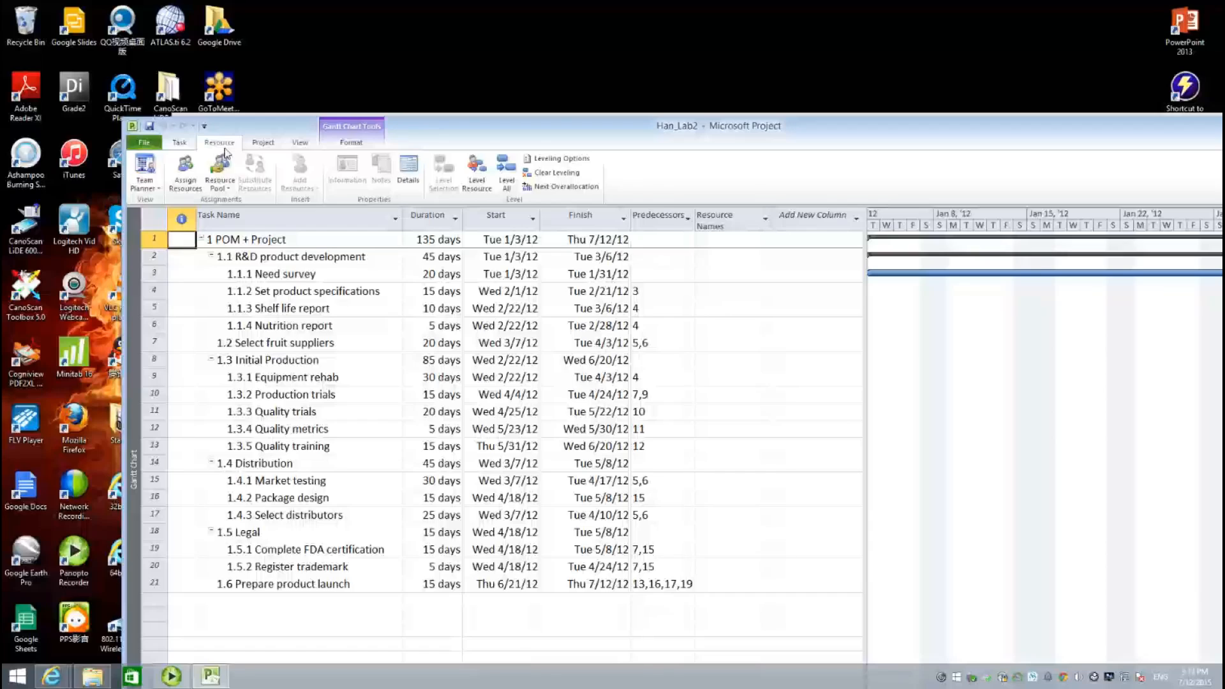
click(159, 190)
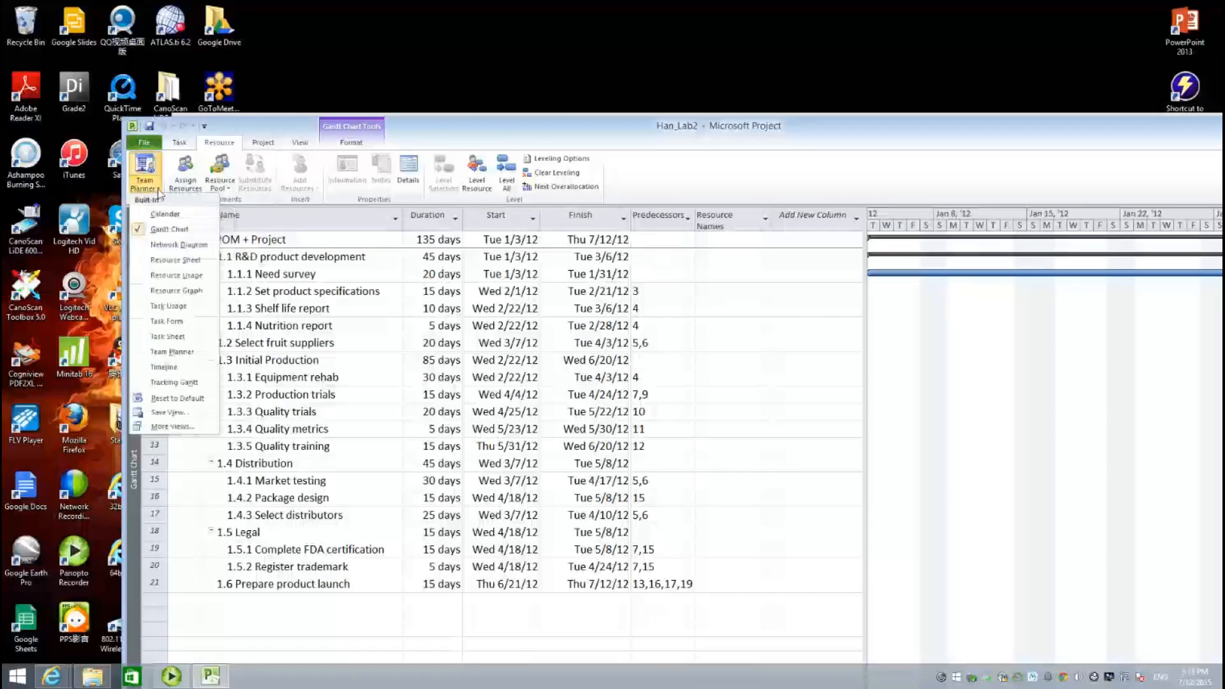
click(179, 261)
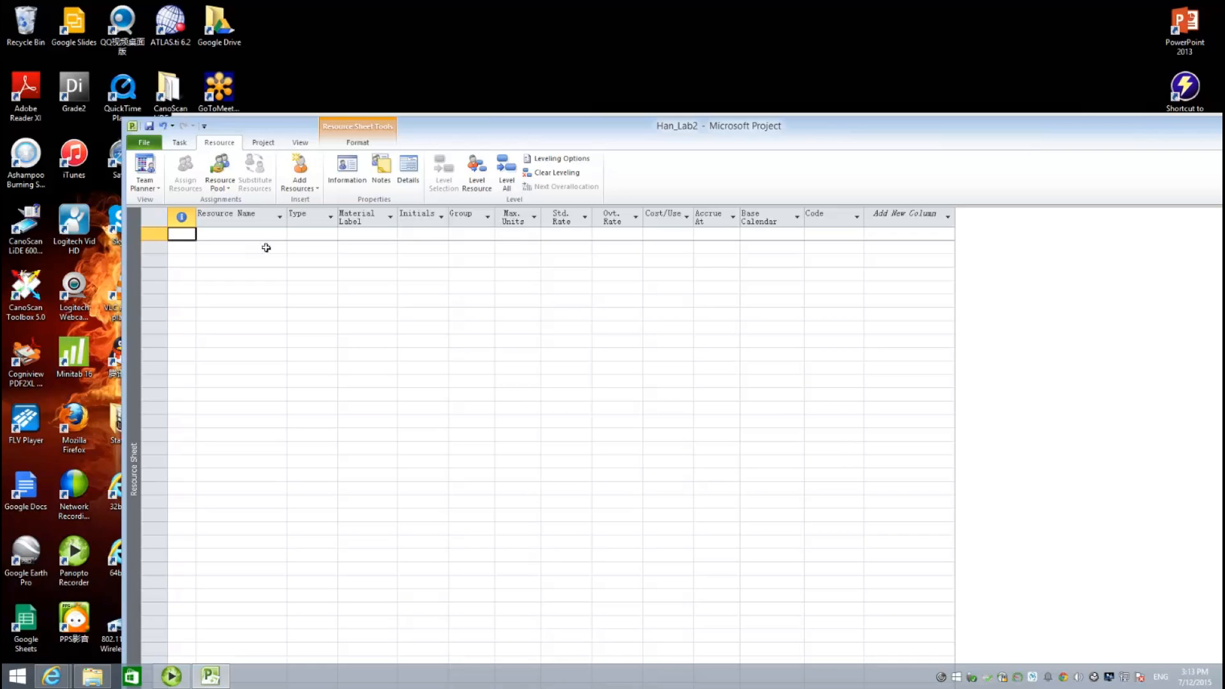
- Add the Marketing staff resource with 500% max units and an $80.00/hr standard rate
click(262, 244)
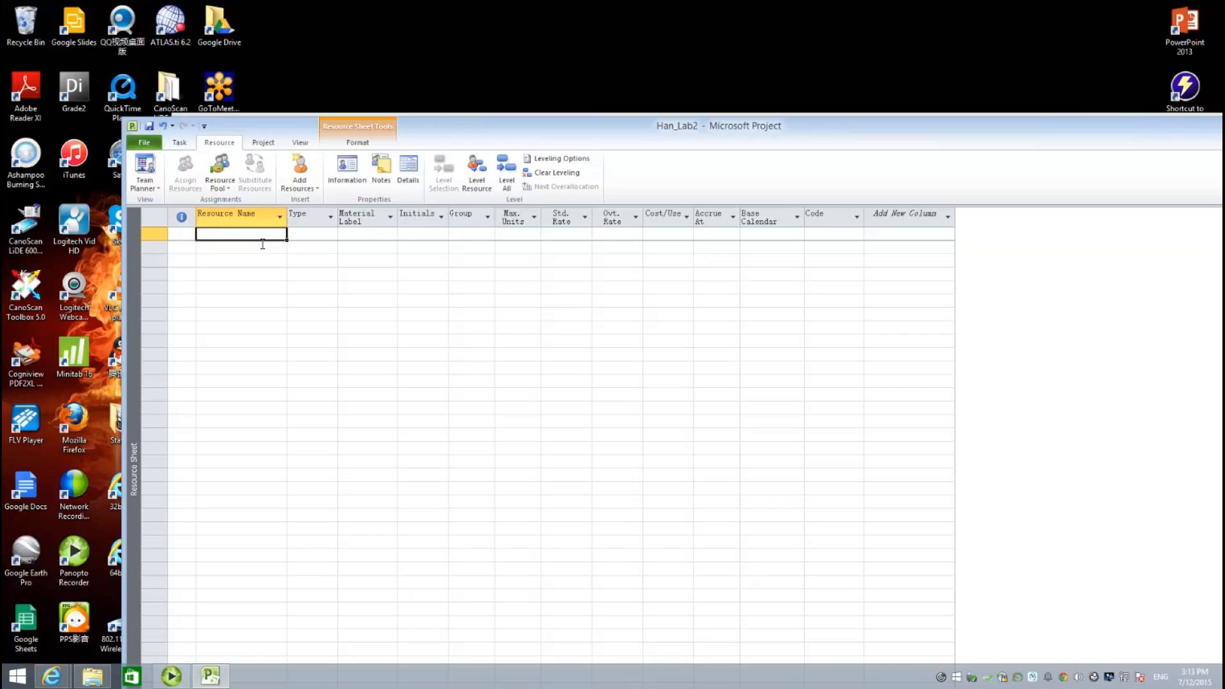
text(Mar)
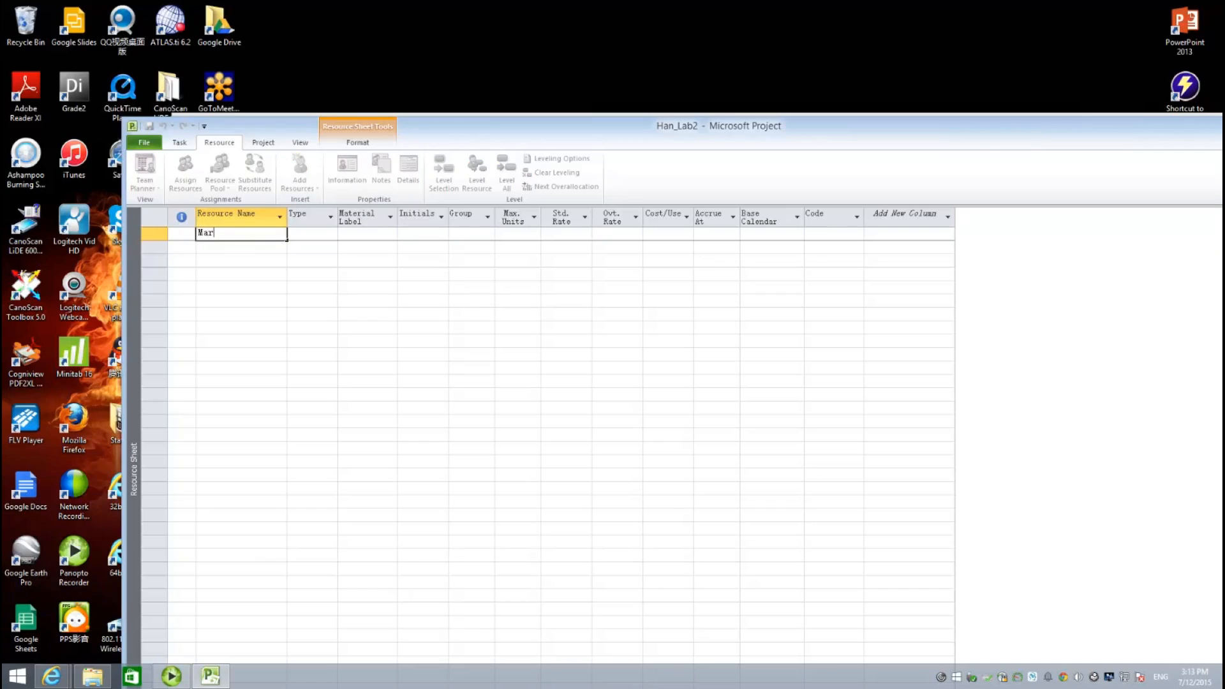
text(keting staff)
key(Tab)
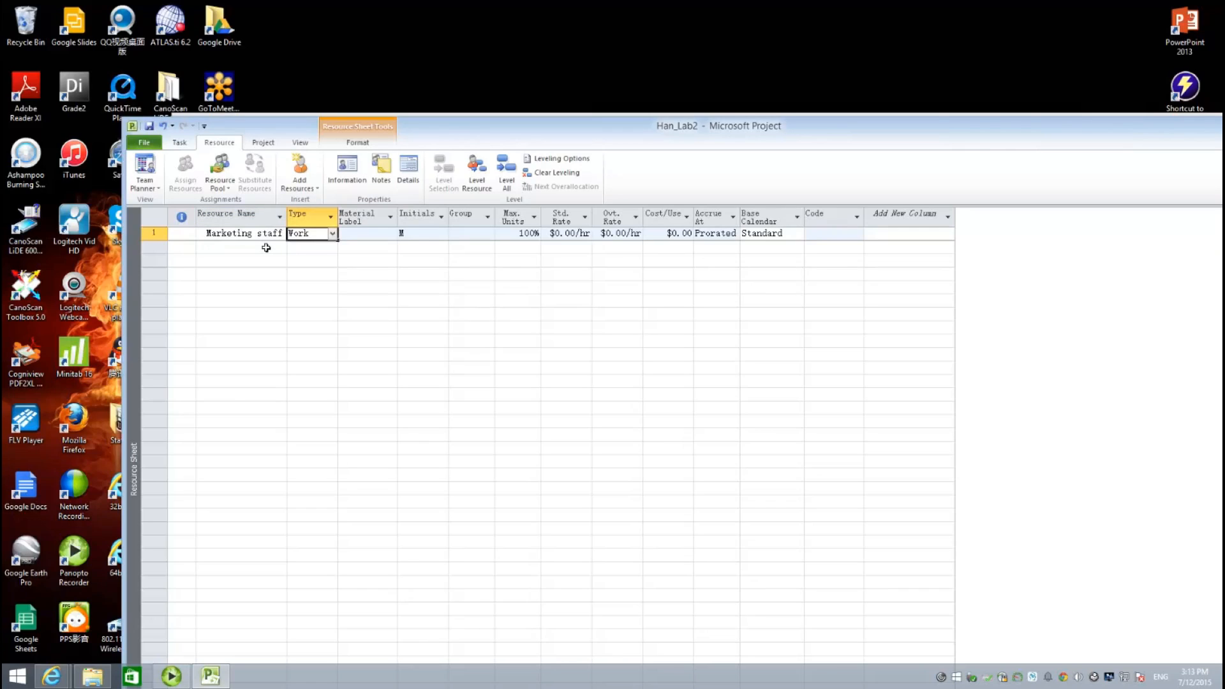
click(520, 236)
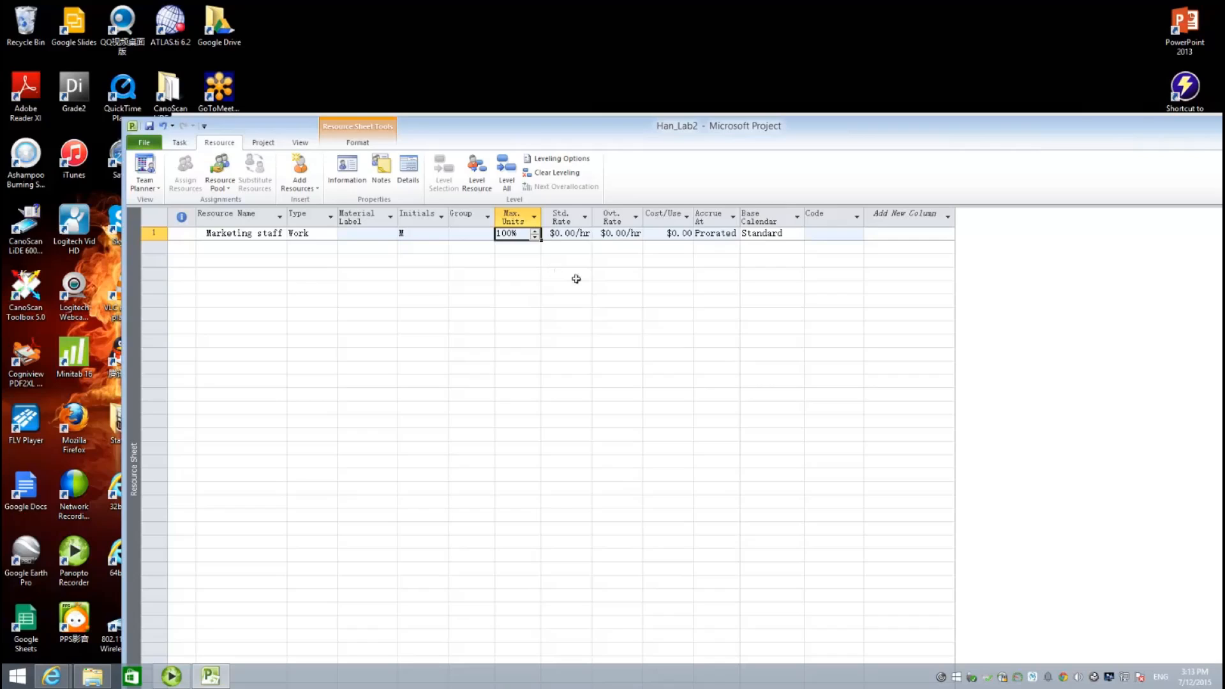
text(500)
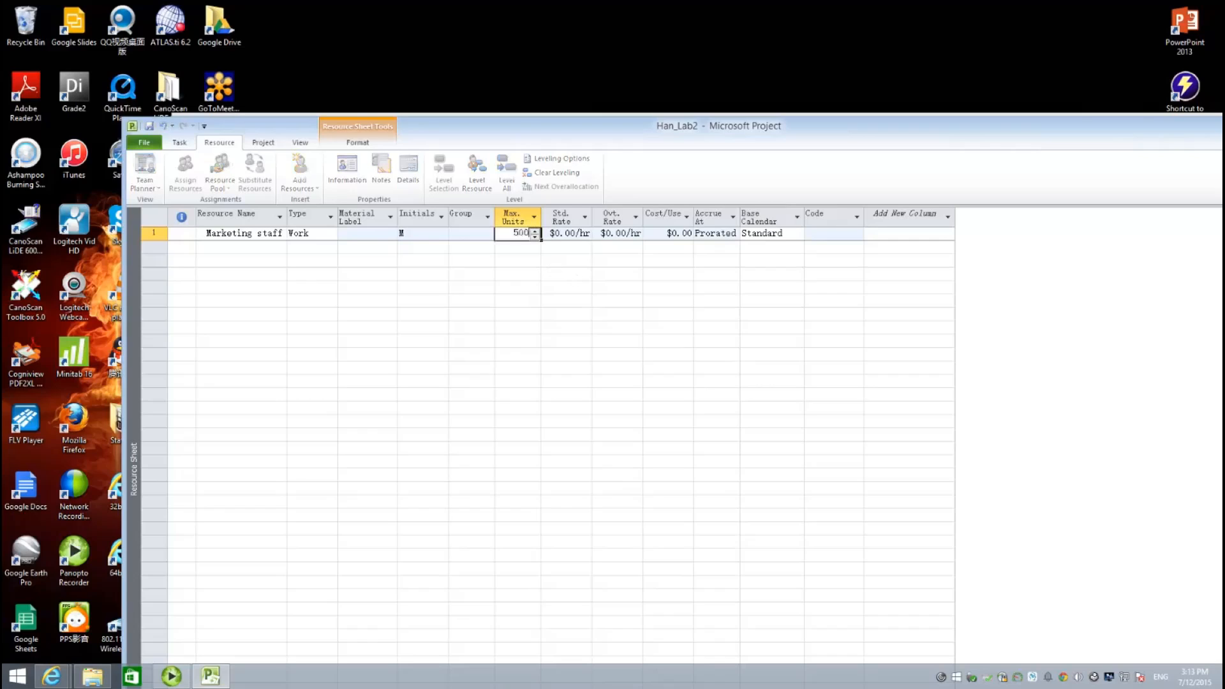
key(Tab)
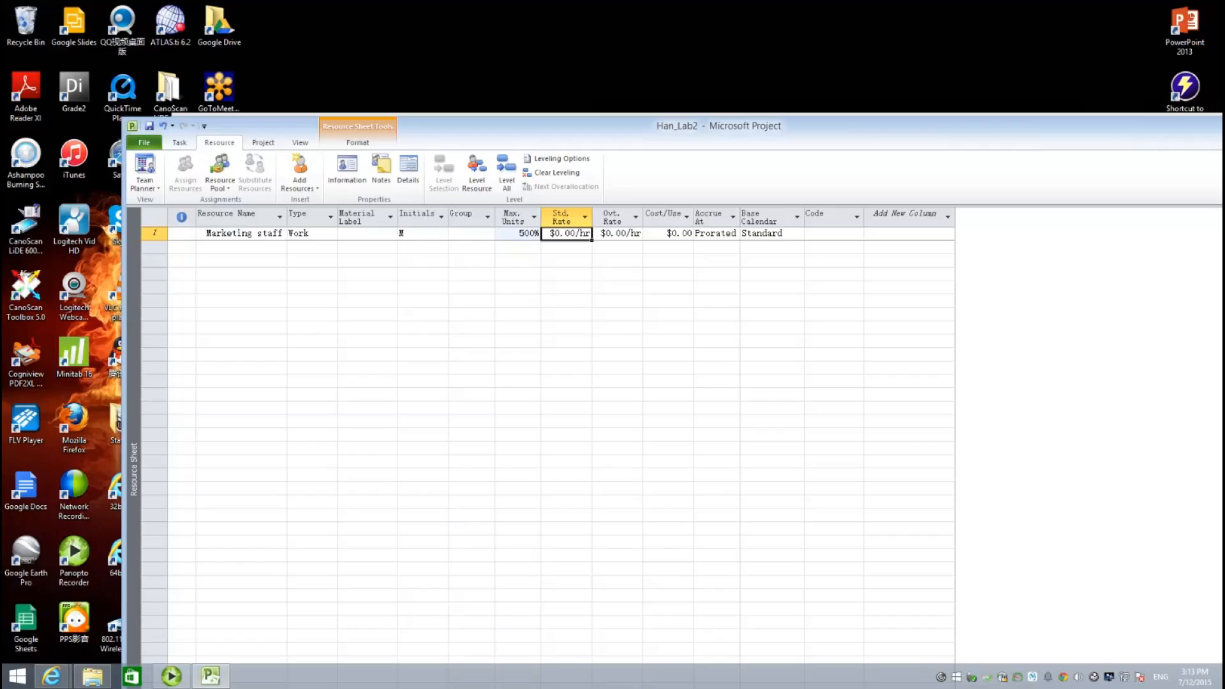
text(80)
key(Return)
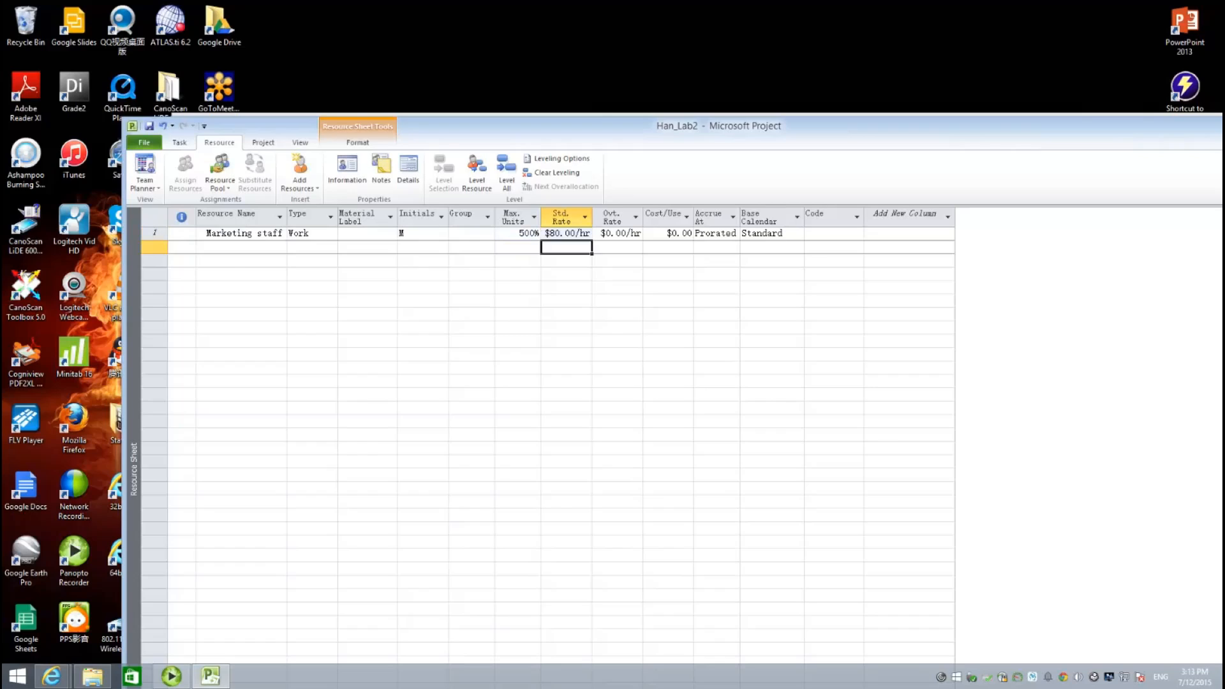
- Add the R&D resource with 500% max units and an $80.00/hr standard rate
click(229, 256)
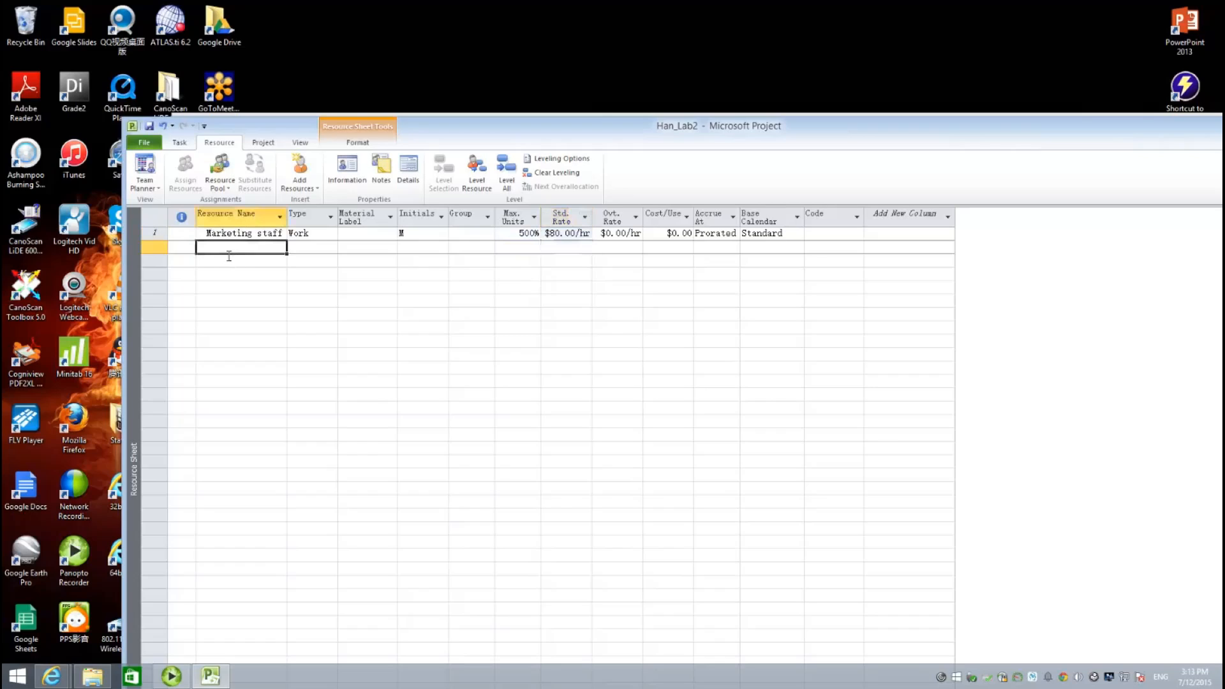
text(R&D)
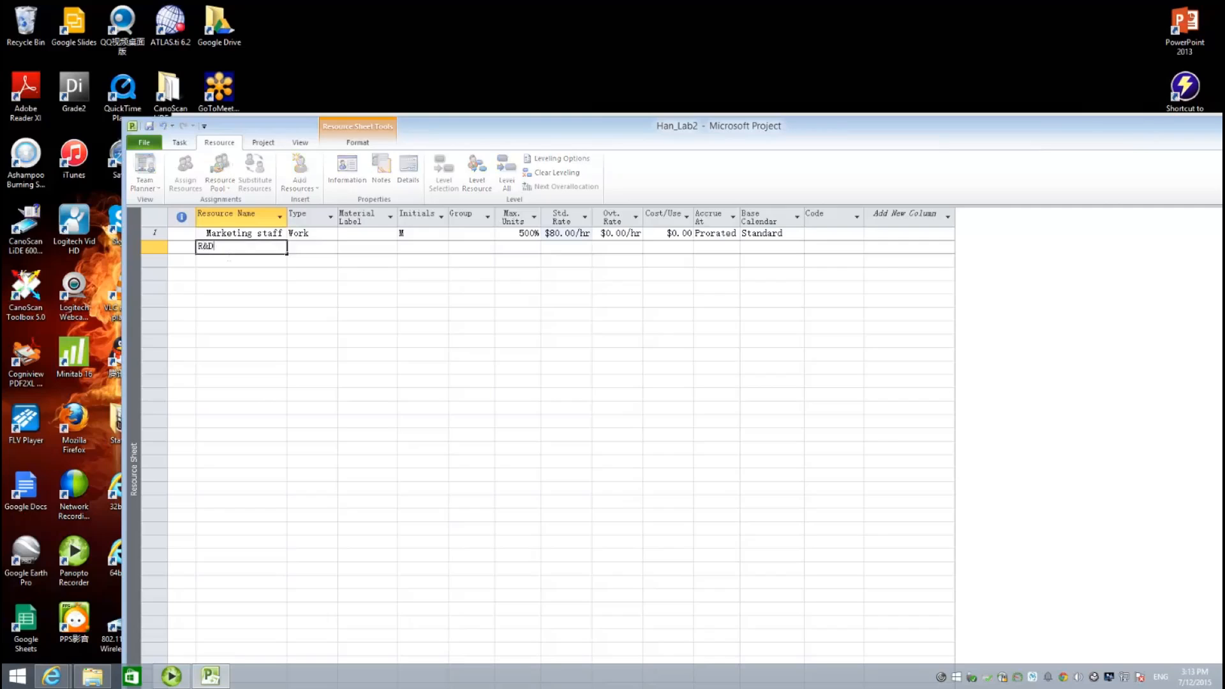
key(Tab)
key(Tab)
key(Tab)
key(Tab)
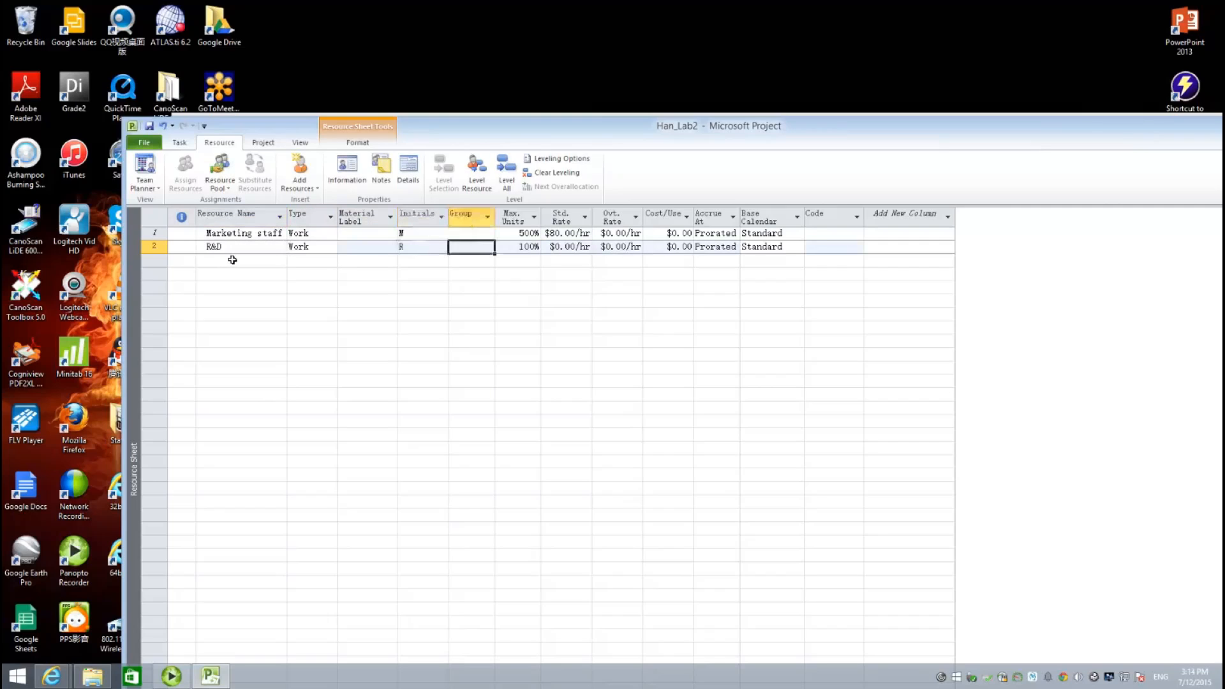
key(Tab)
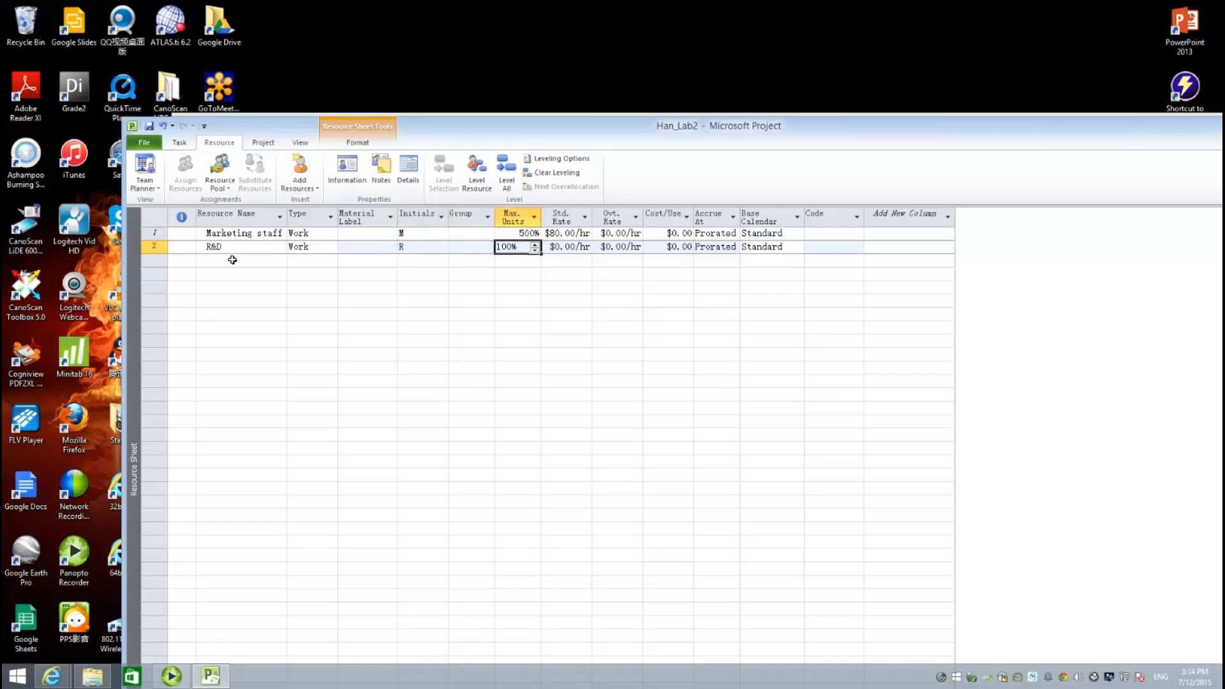
text(500)
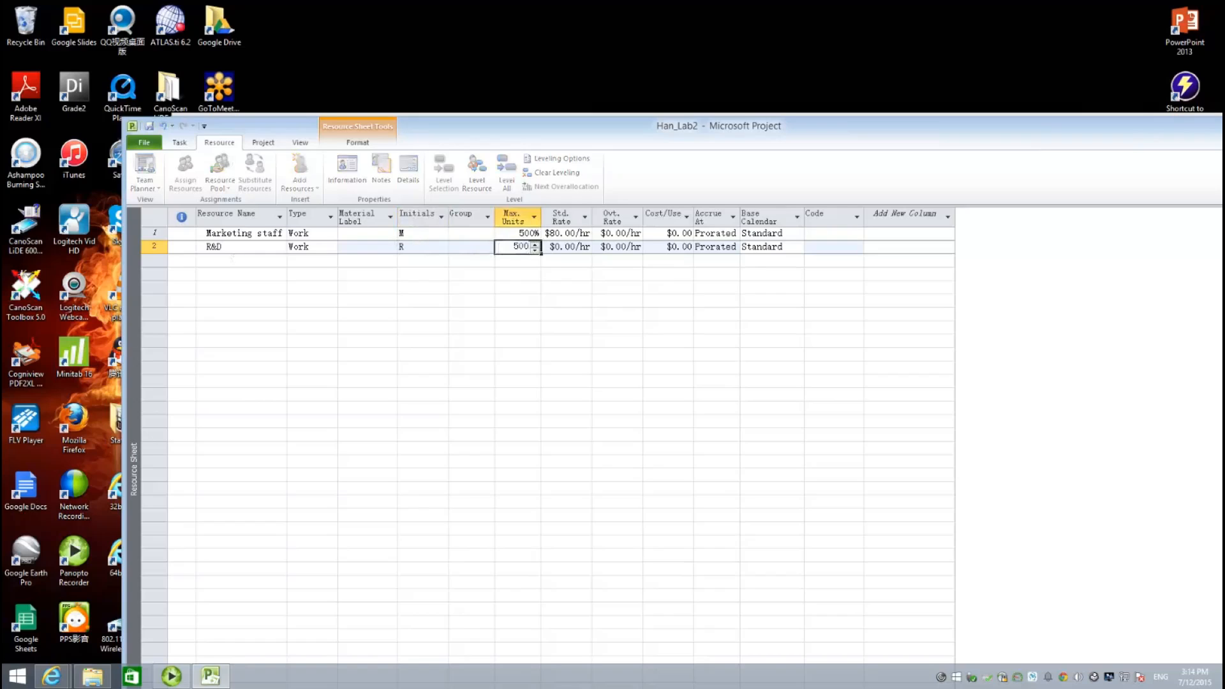
key(Tab)
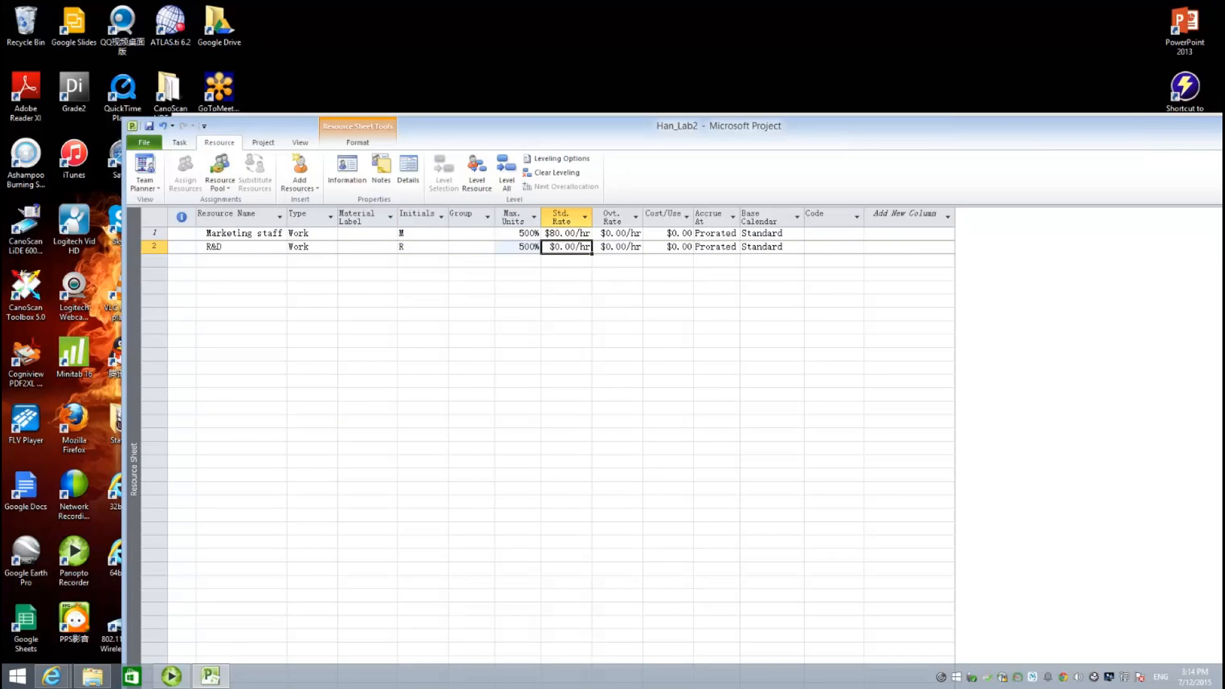
text(80)
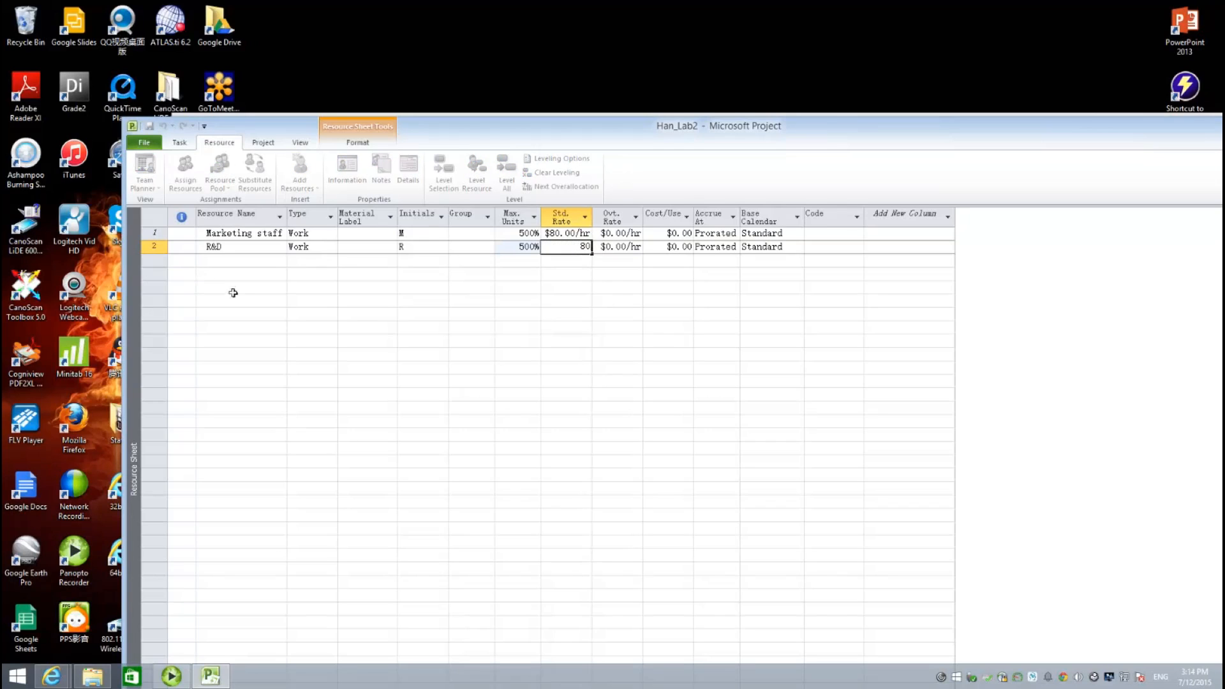
click(244, 263)
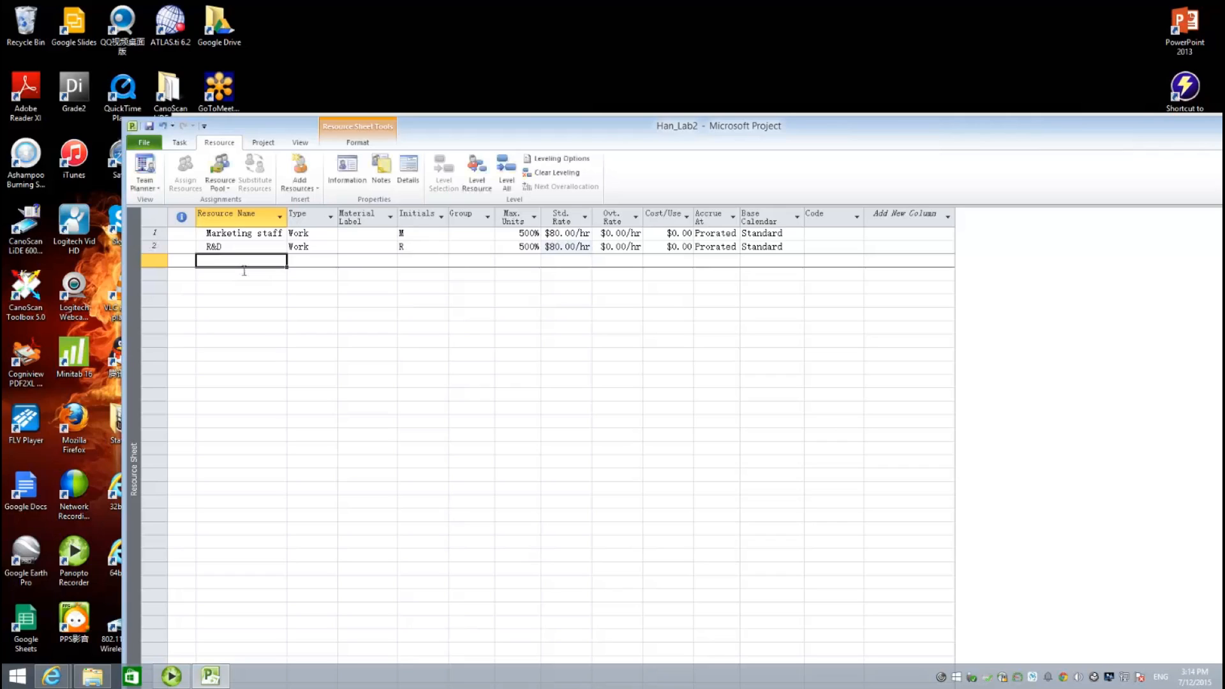
- Add Engineering with 1,000% max units and a $100.00/hr standard rate
text(E)
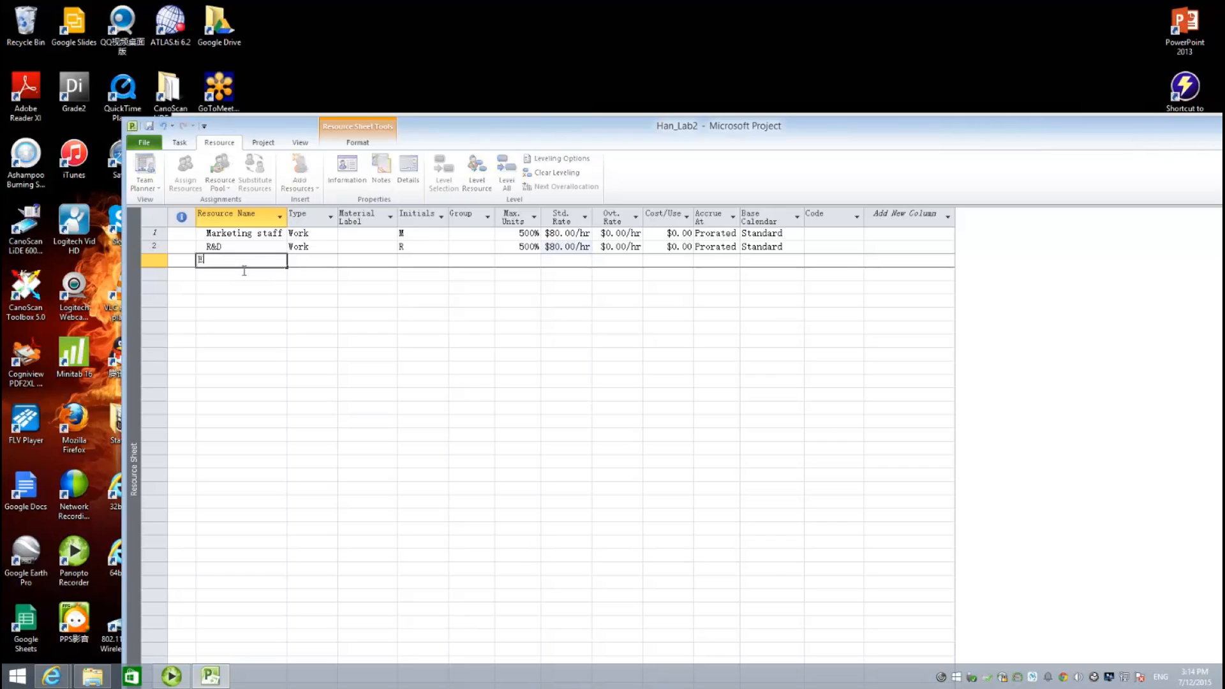
text(ngineering)
key(Tab)
key(Tab)
key(Tab)
key(Tab)
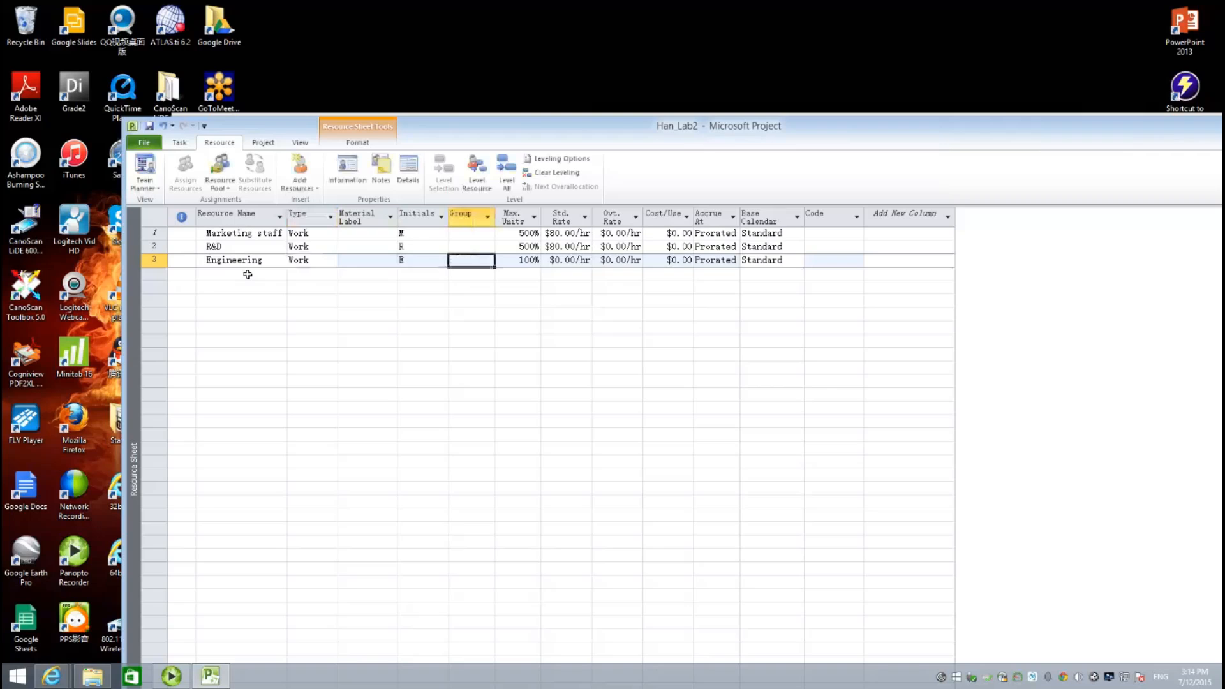
key(Tab)
text(1)
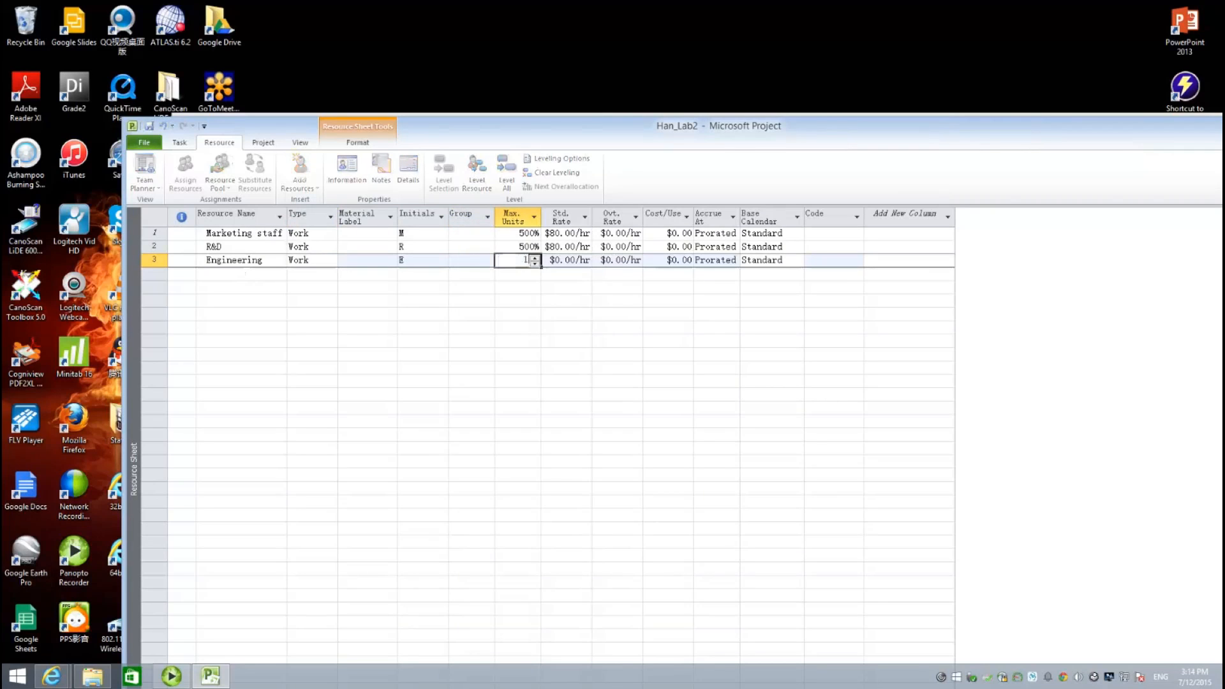
text(000)
key(Tab)
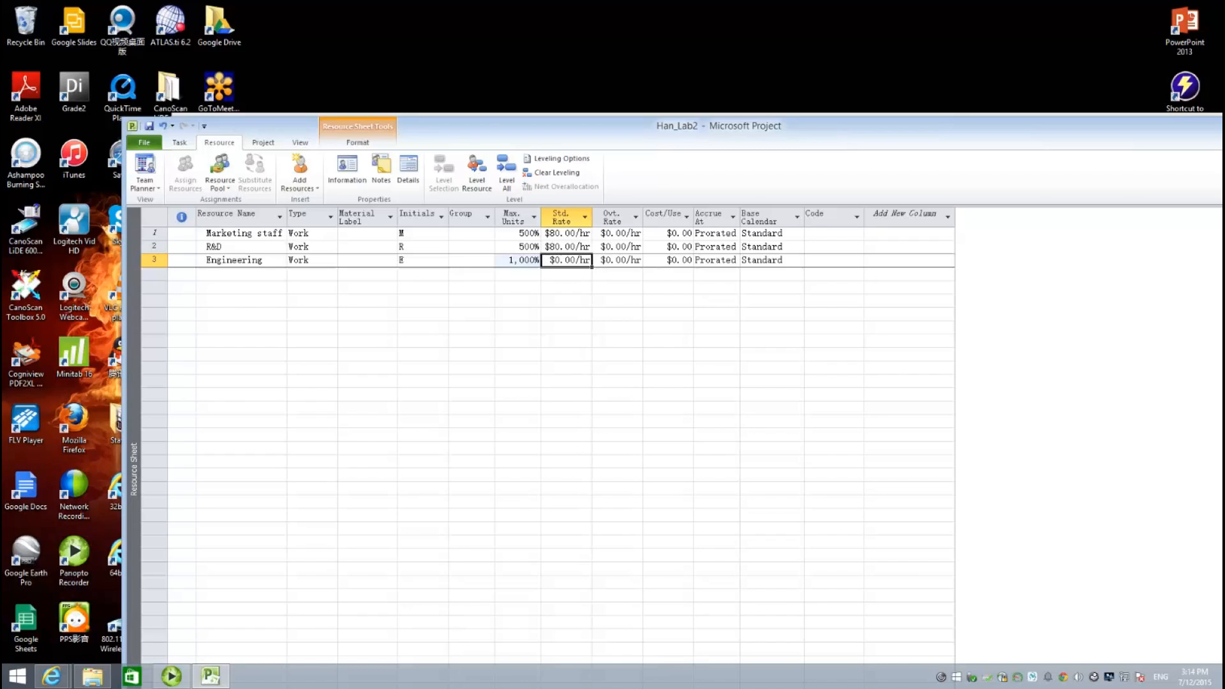
text(100)
click(225, 283)
- Add Purchasing with 200% max units and a $60.00/hr standard rate
text(Purchasing)
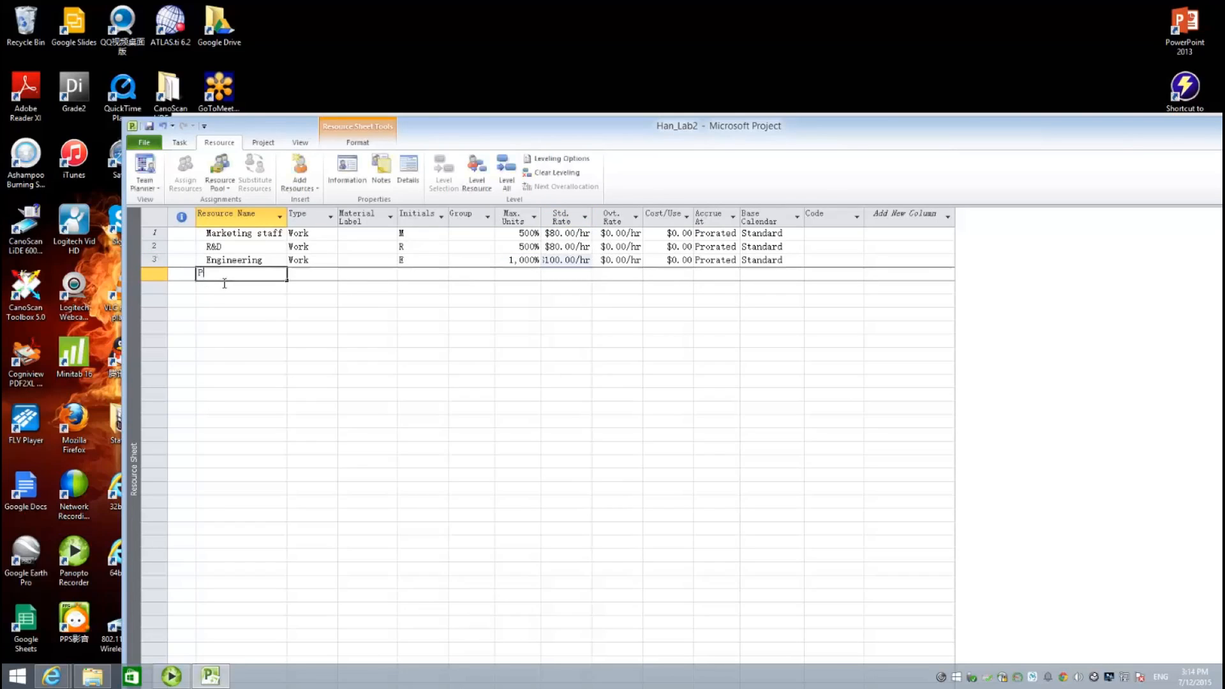
key(Tab)
key(Tab)
key(Tab)
key(Tab)
key(Tab)
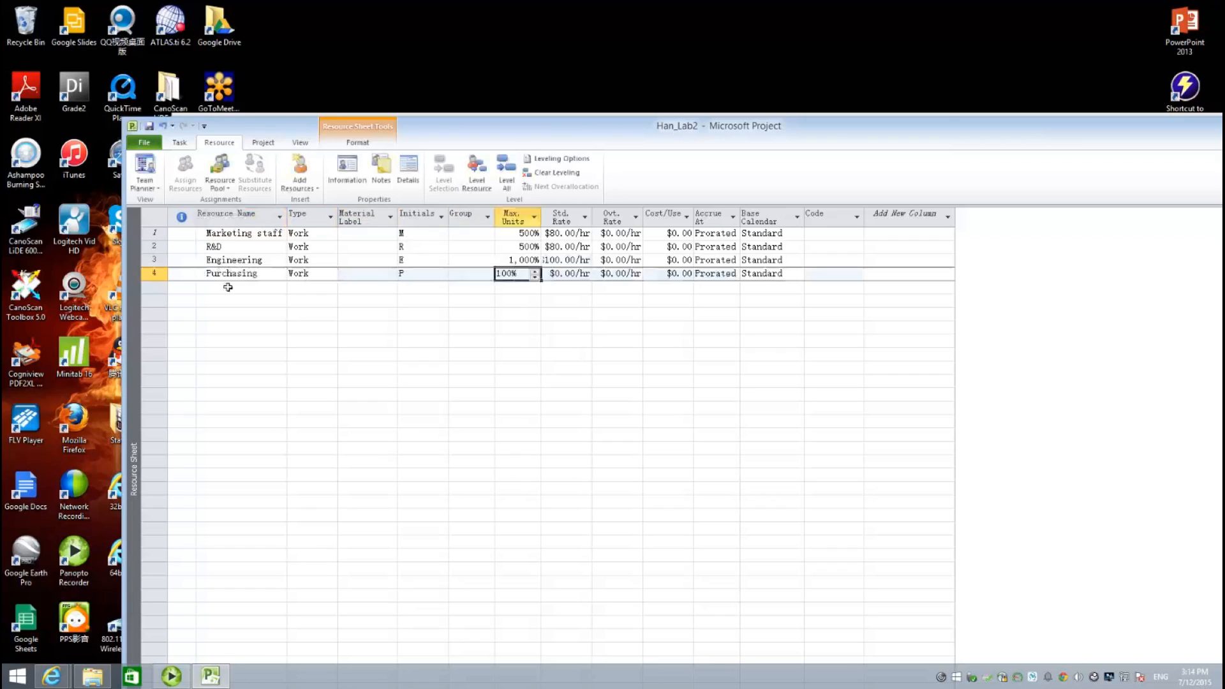
text(200)
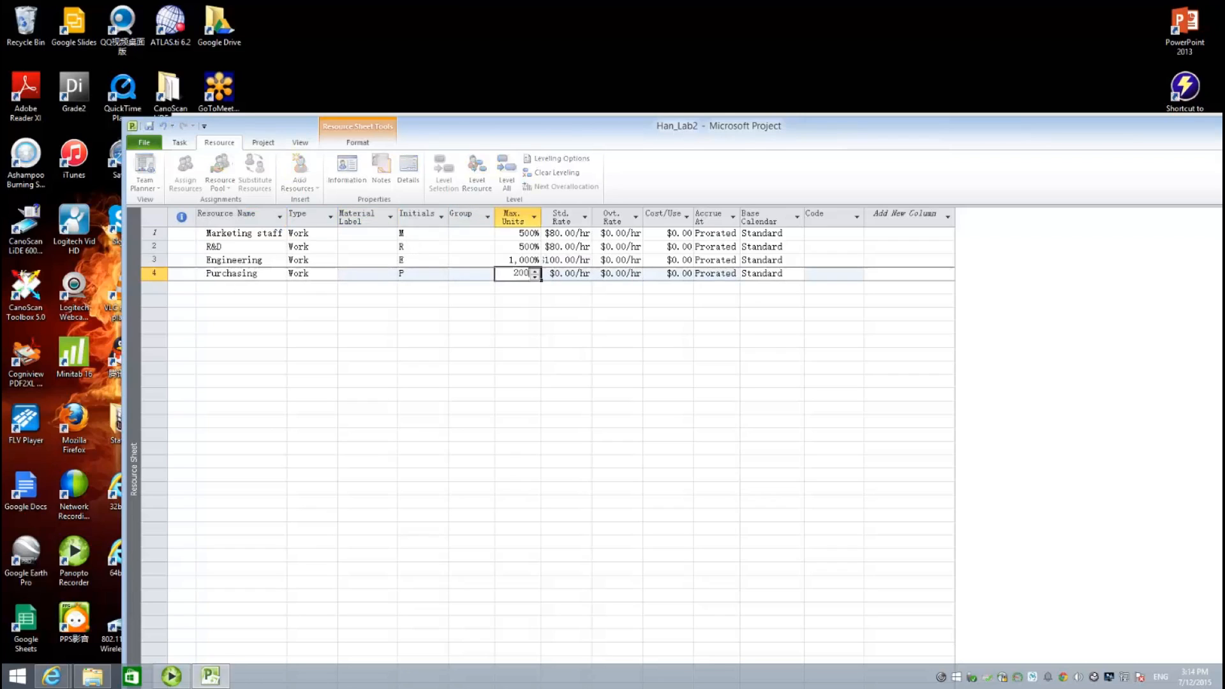
key(Tab)
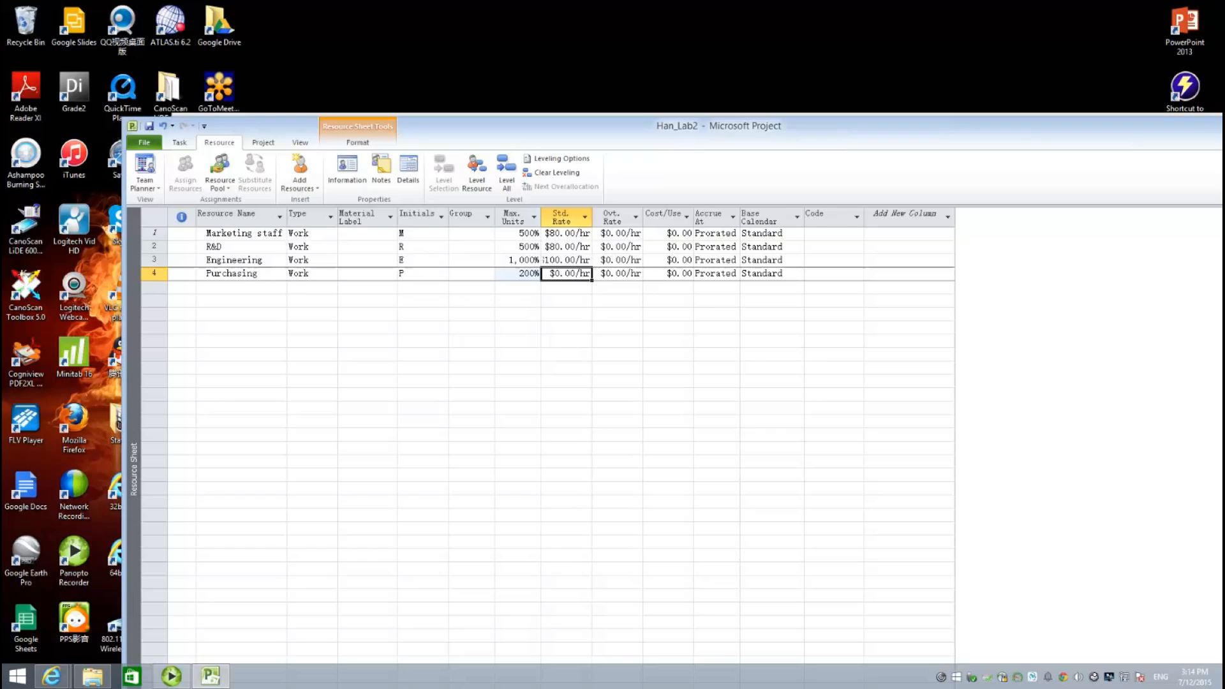
text(60)
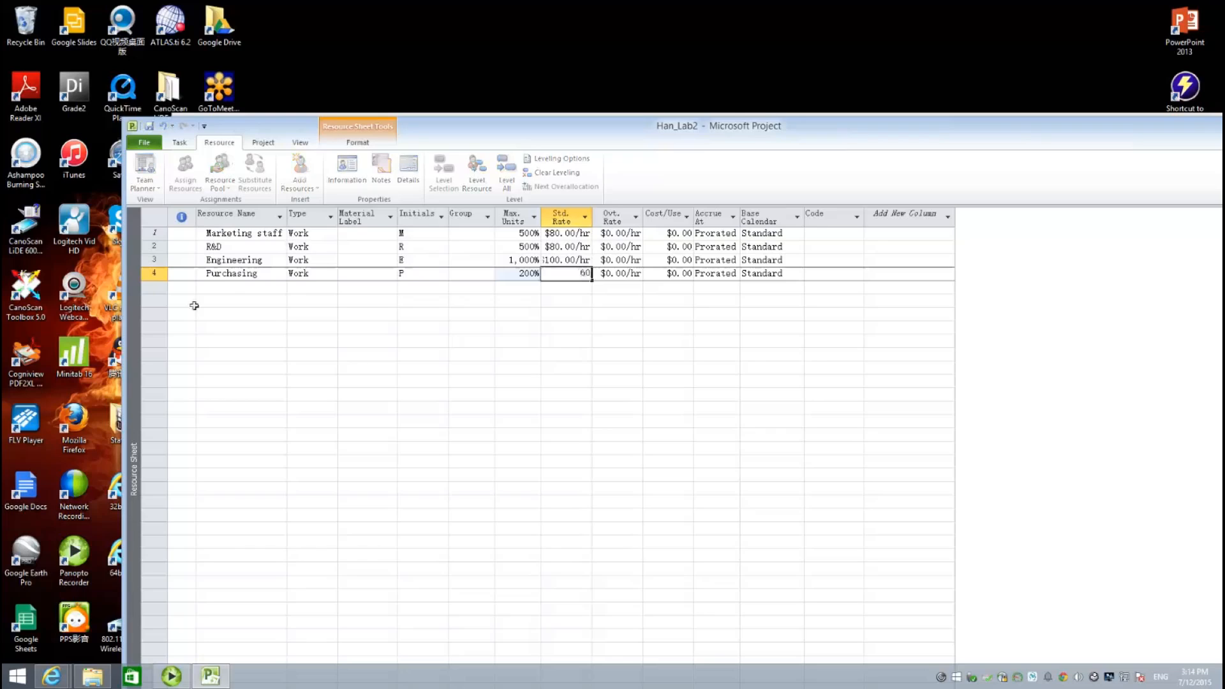
click(231, 290)
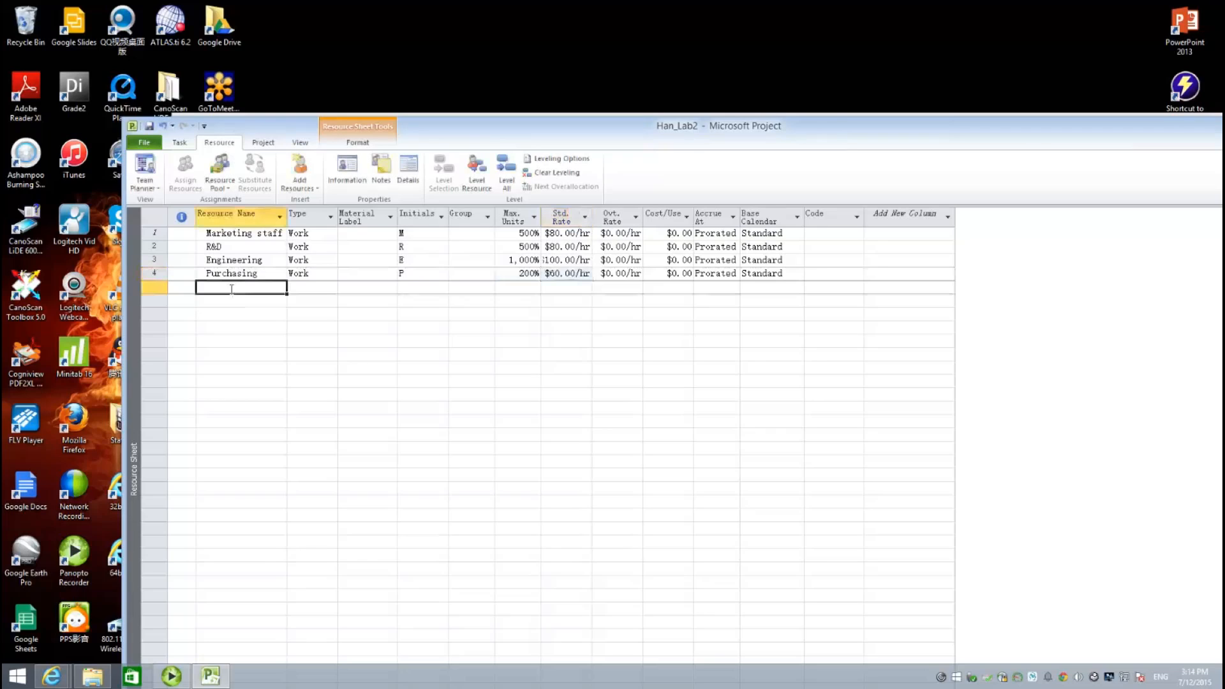
- Add Quality engineers with 300% max units and an $80.00/hr standard rate
text(Q)
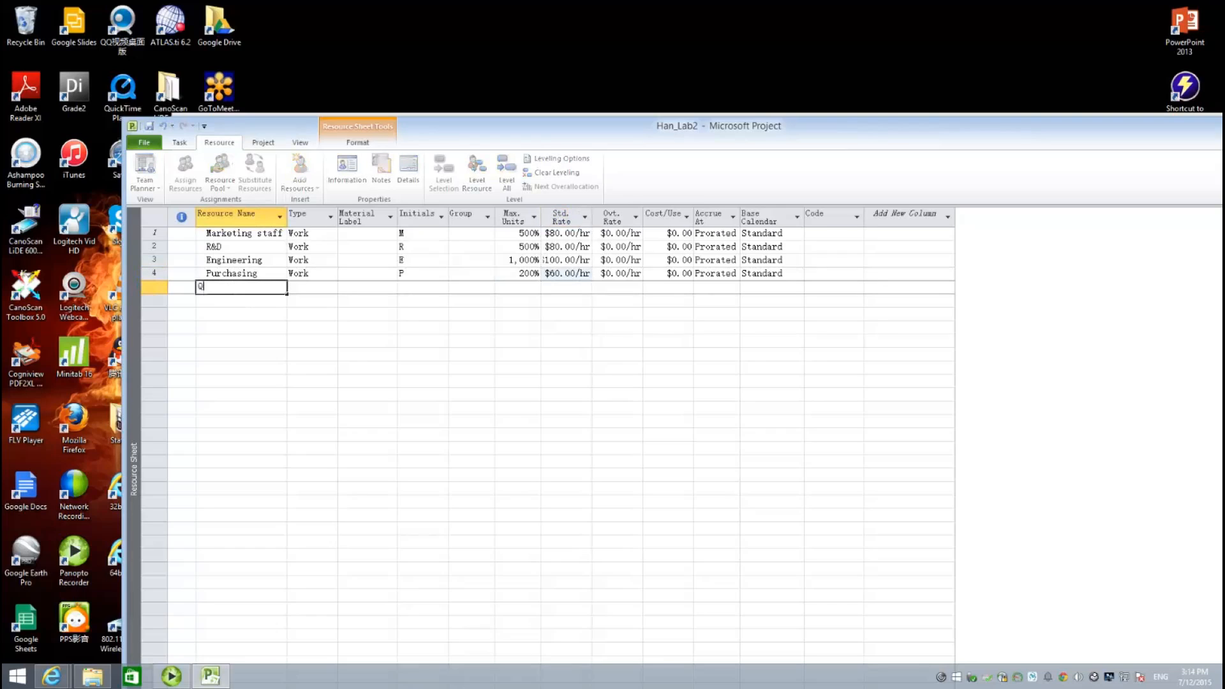
text(uality engineers)
key(Tab)
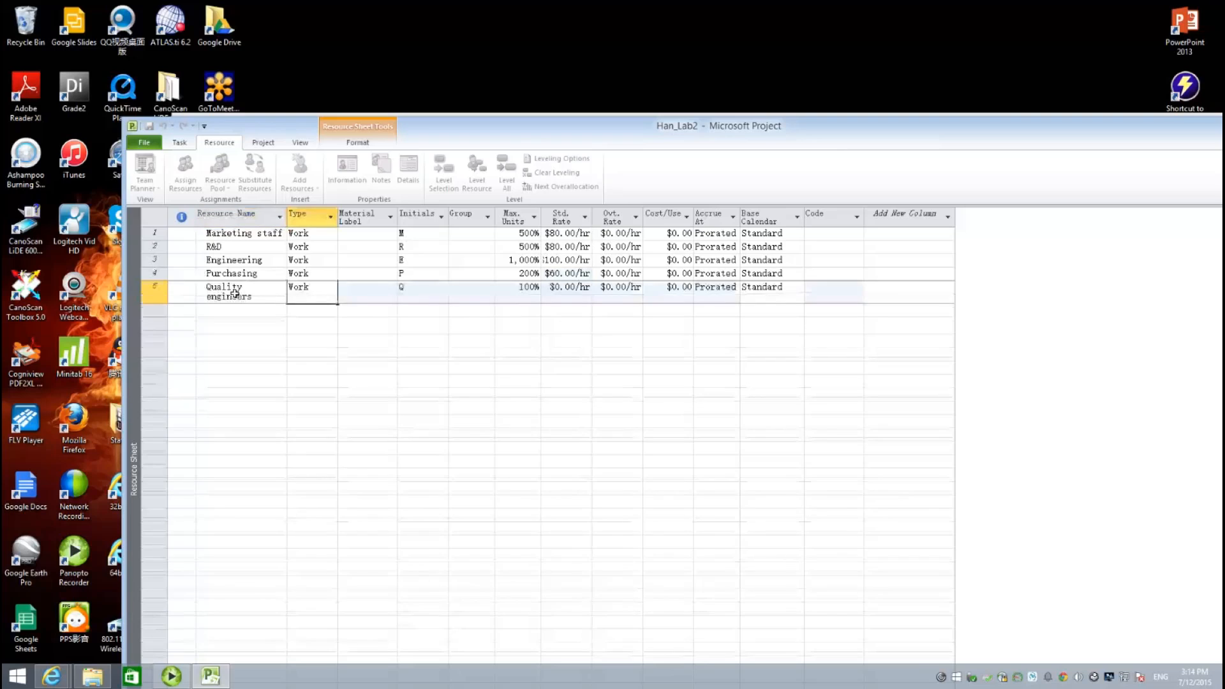
key(Tab)
key(Tab)
key(Tab)
key(Tab)
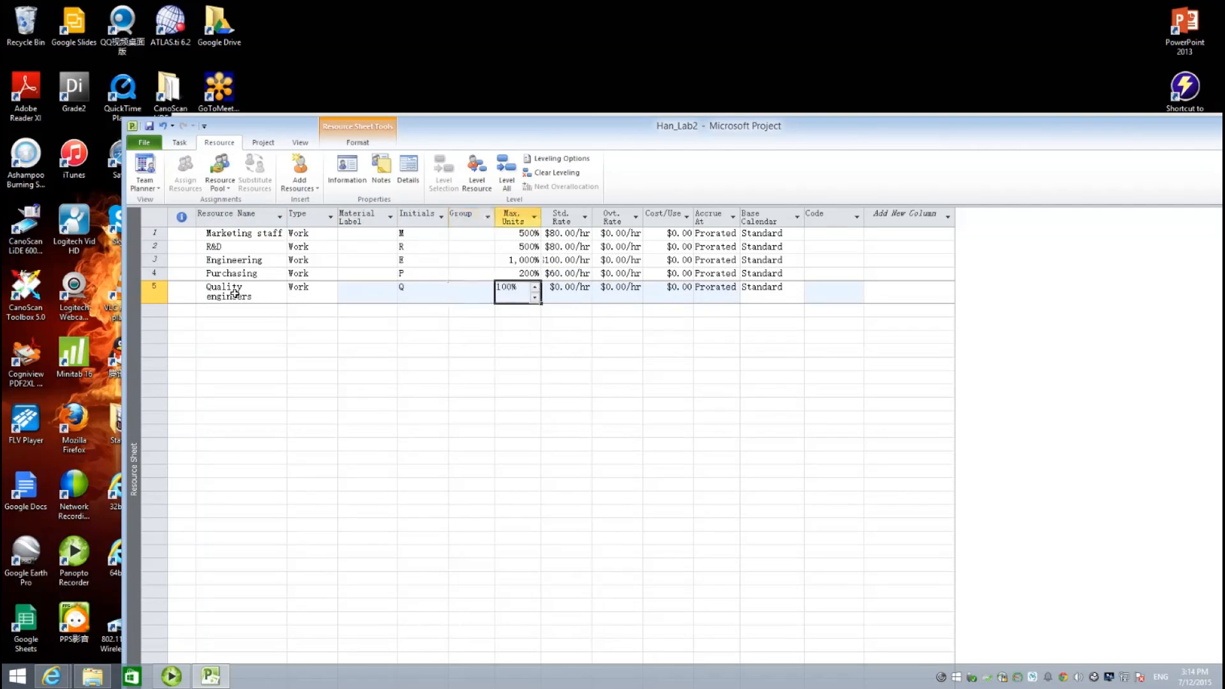
text(300)
key(Tab)
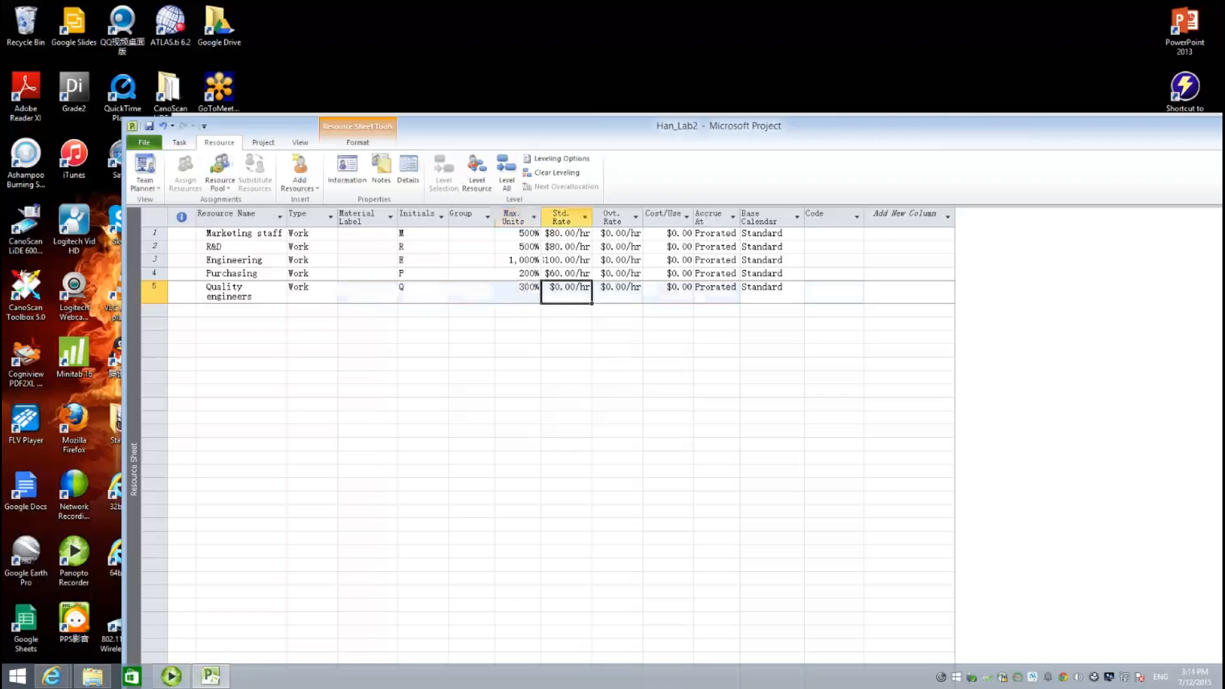
text(80)
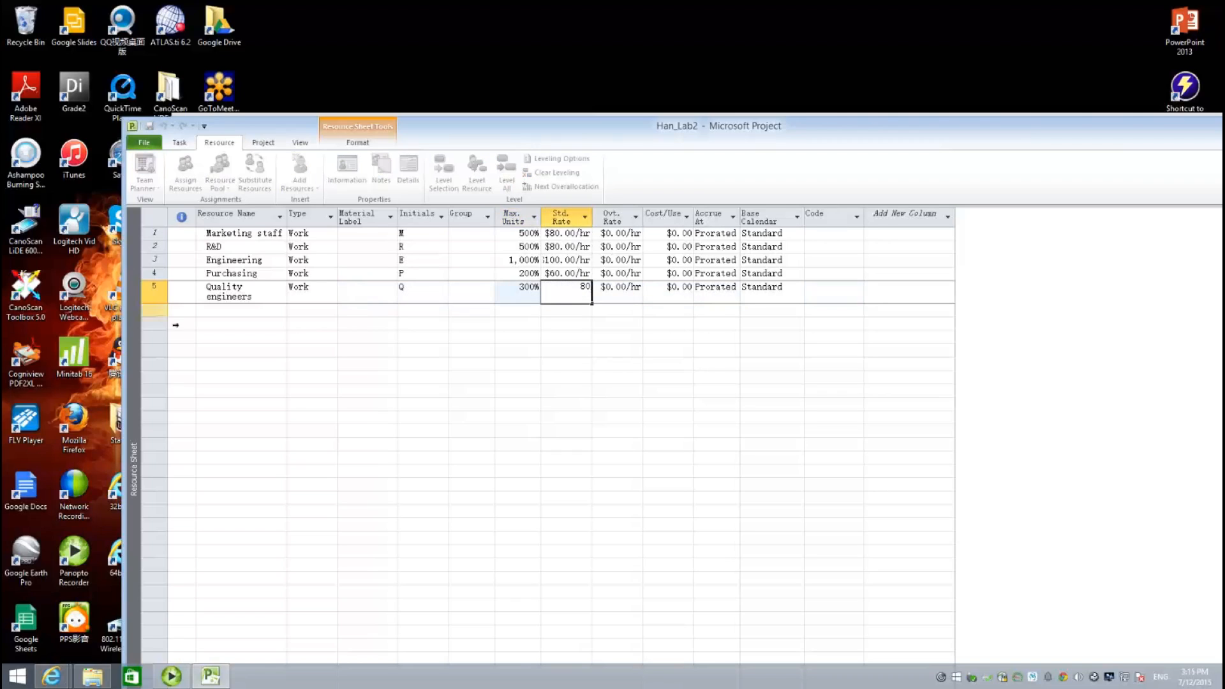
click(274, 314)
key(Up)
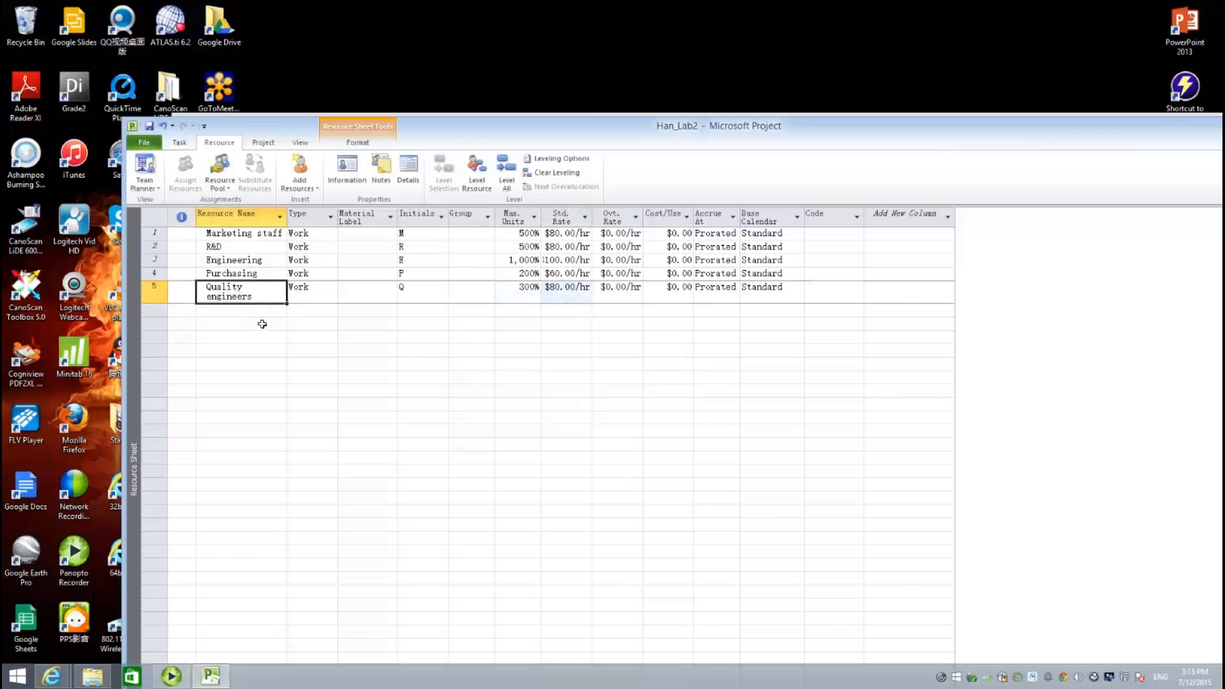
key(Down)
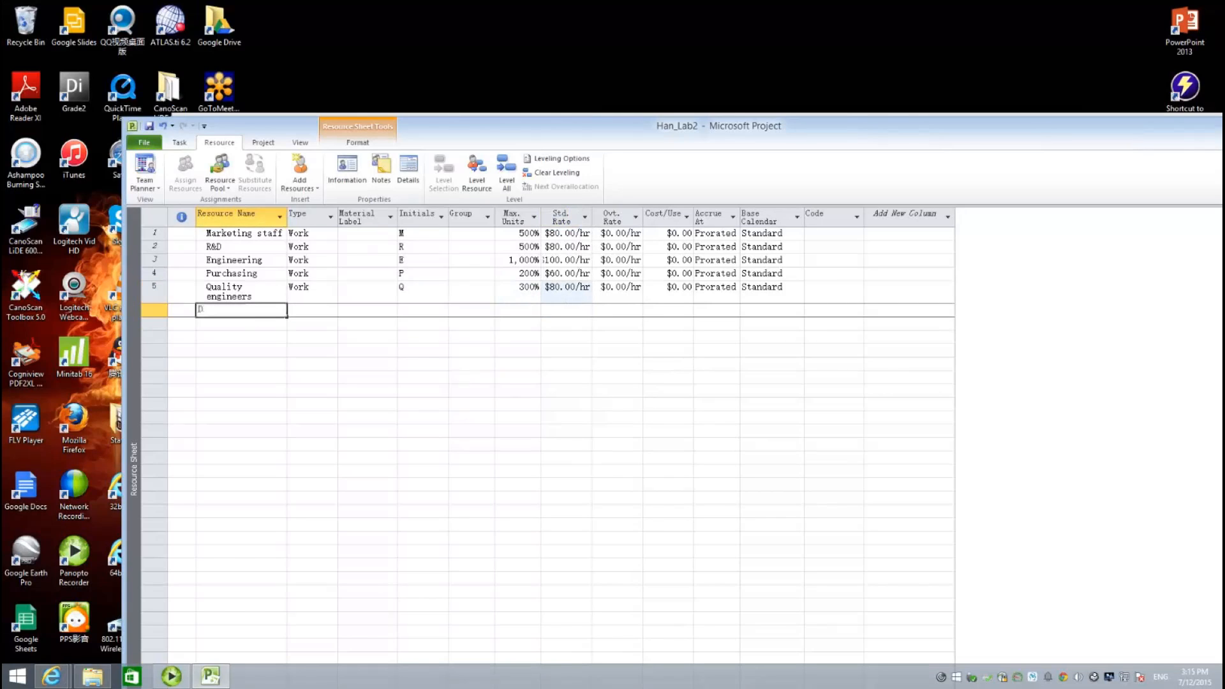
- Add Designers with 300% max units and a $60.00/hr standard rate
text(Designers)
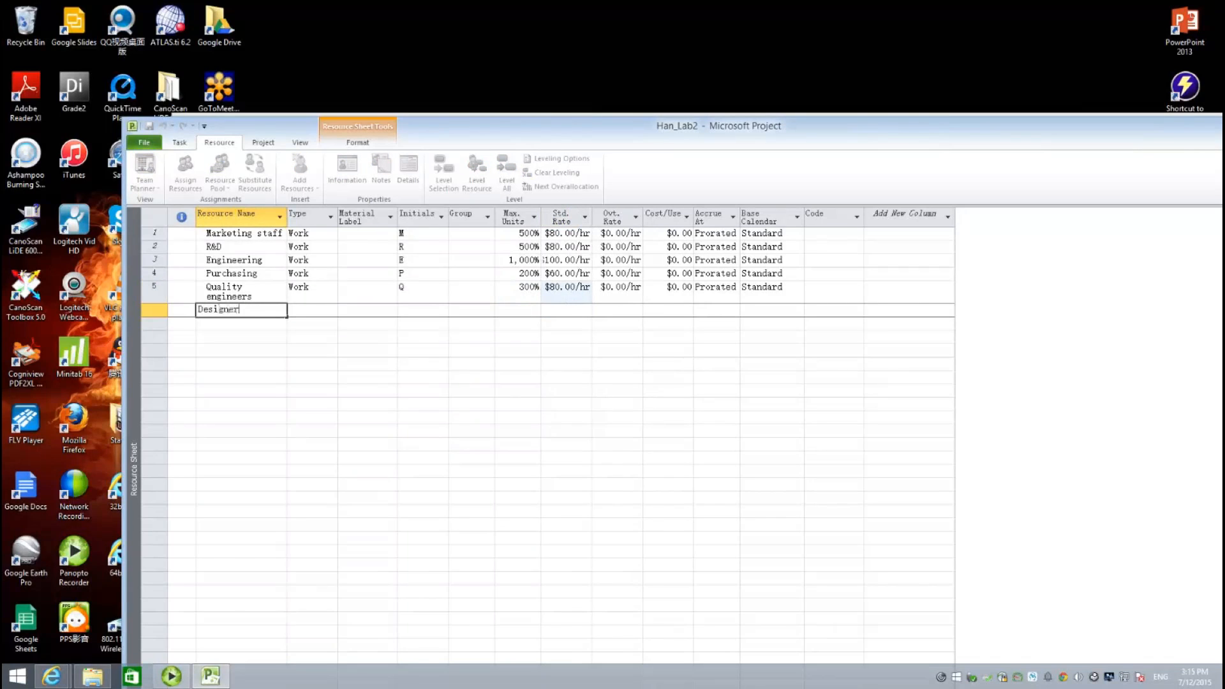
key(Tab)
key(Tab)
key(Tab)
key(Tab)
key(Tab)
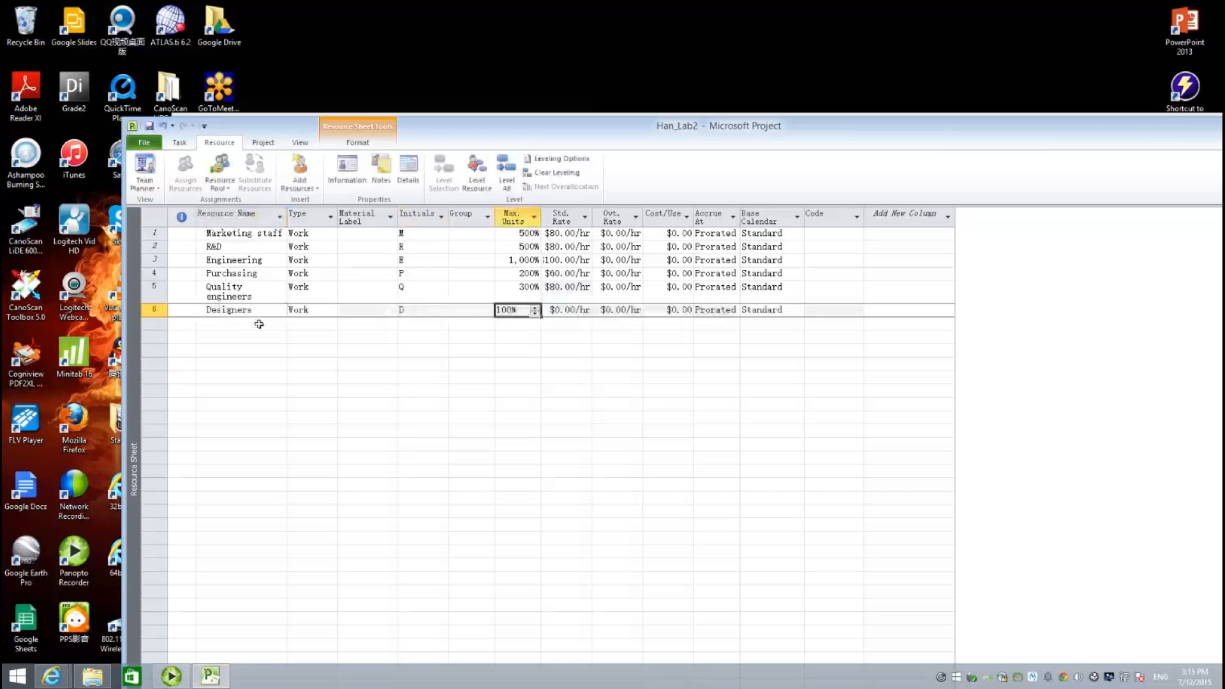
text(300)
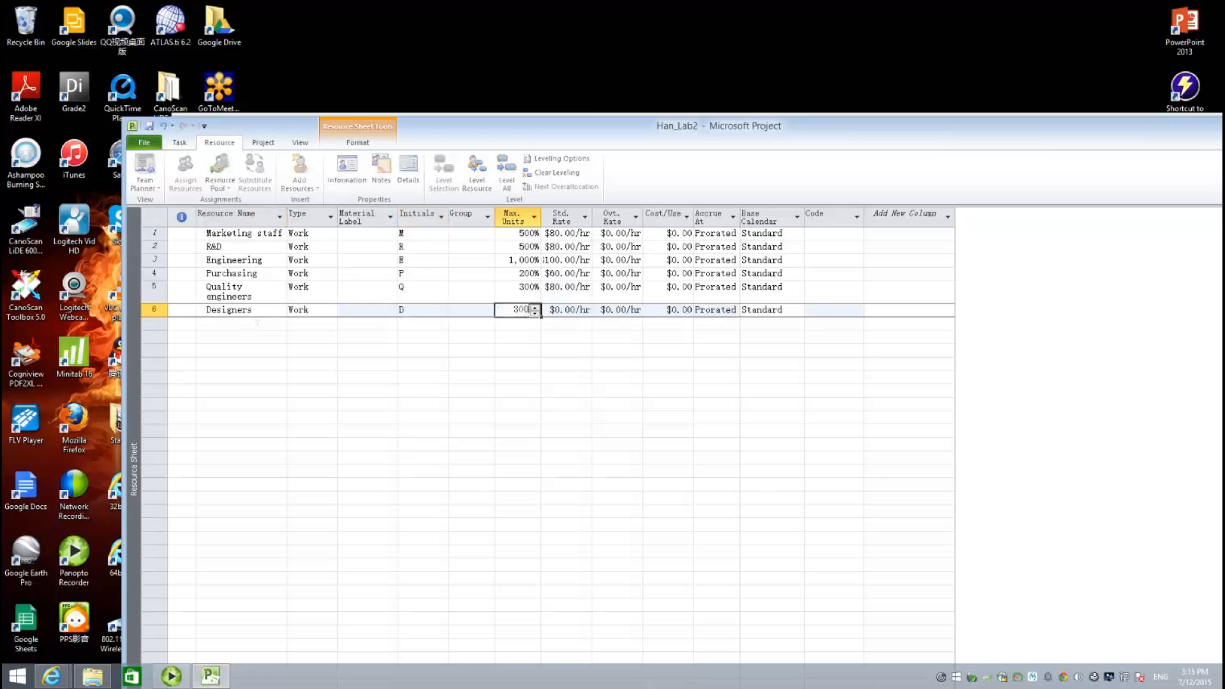
key(Tab)
text(60)
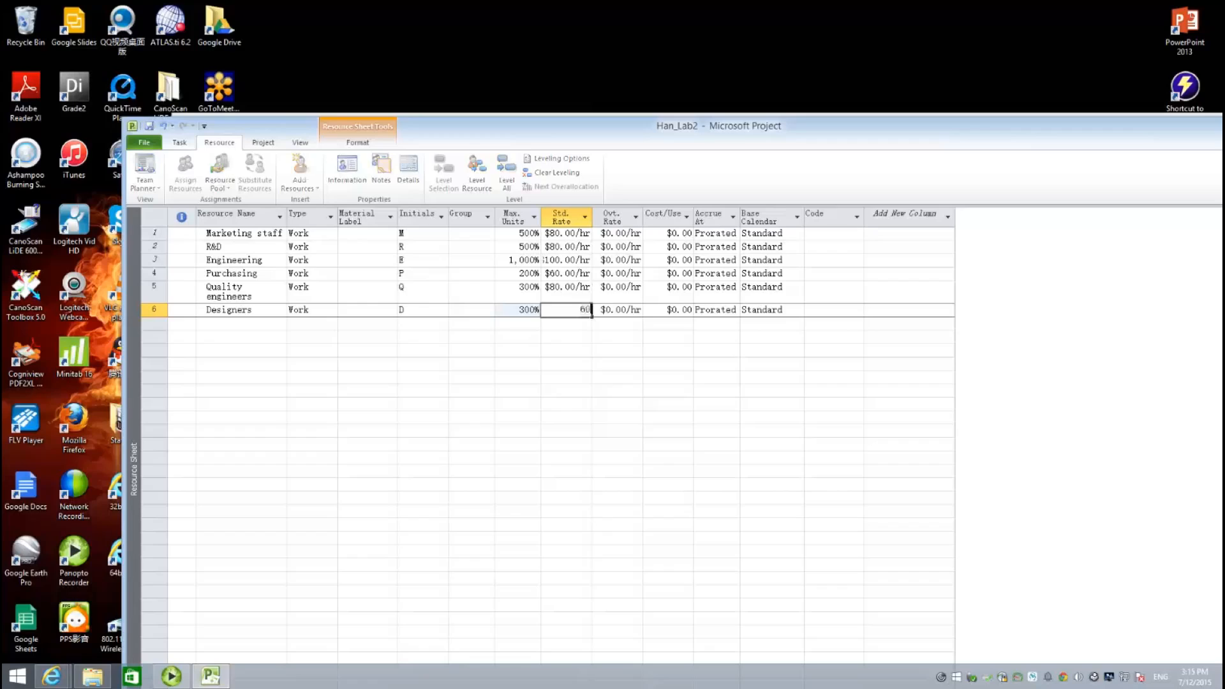
key(Return)
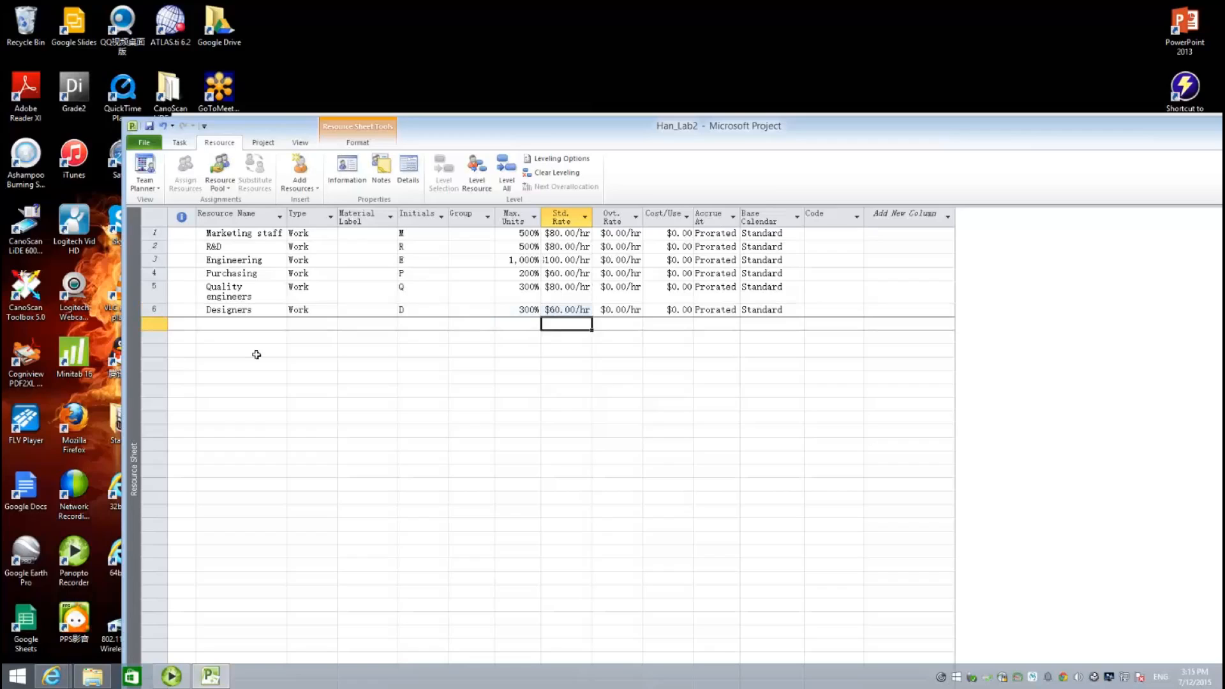
- Add Legal staff at 300% and $120.00/hr, then widen the Std. Rate column
click(244, 325)
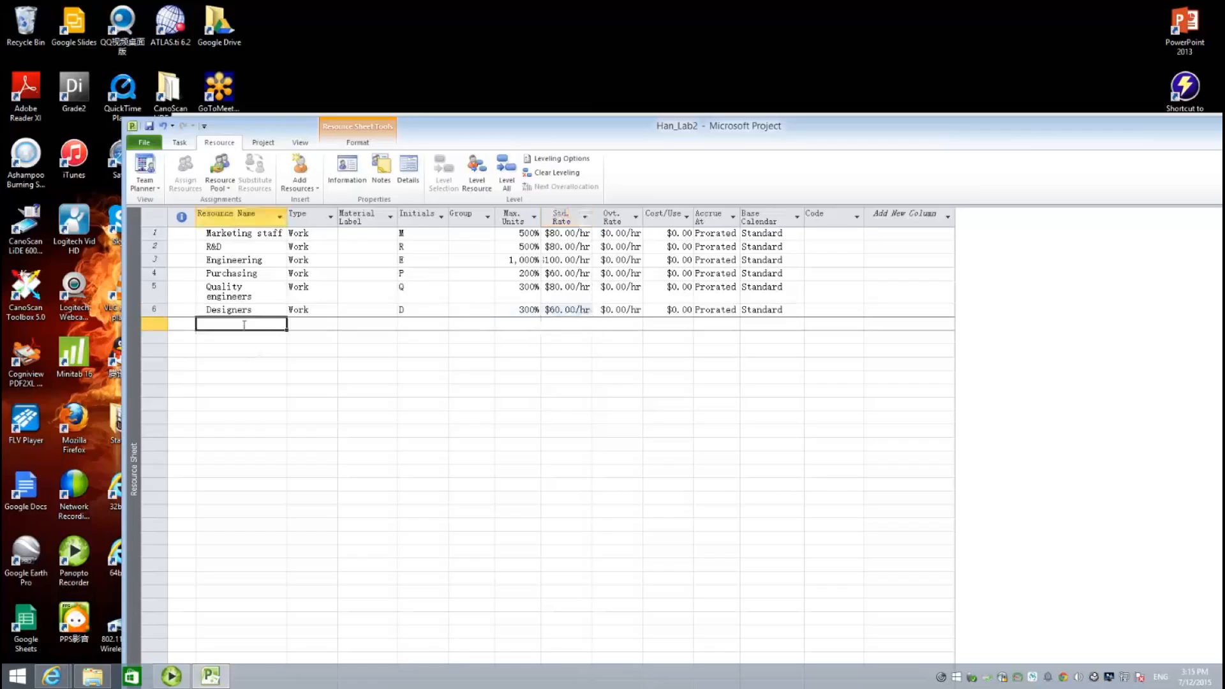
text(Legal s)
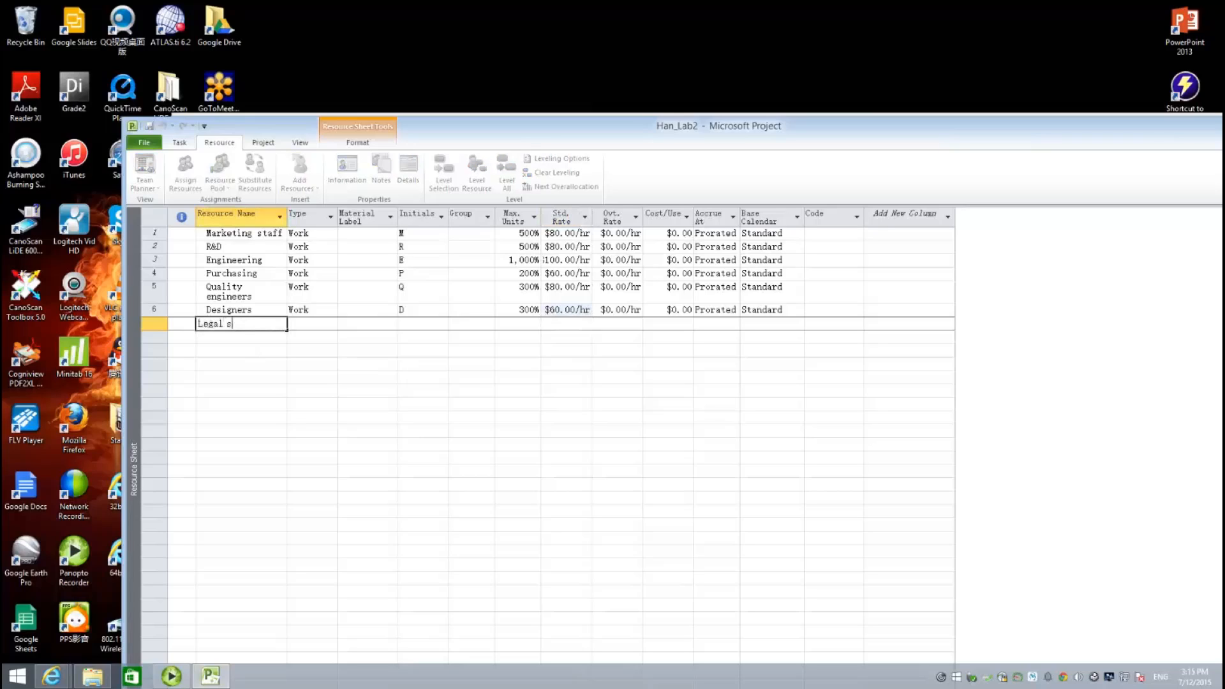
text(taff)
key(Tab)
key(Tab)
key(Tab)
key(Tab)
key(Tab)
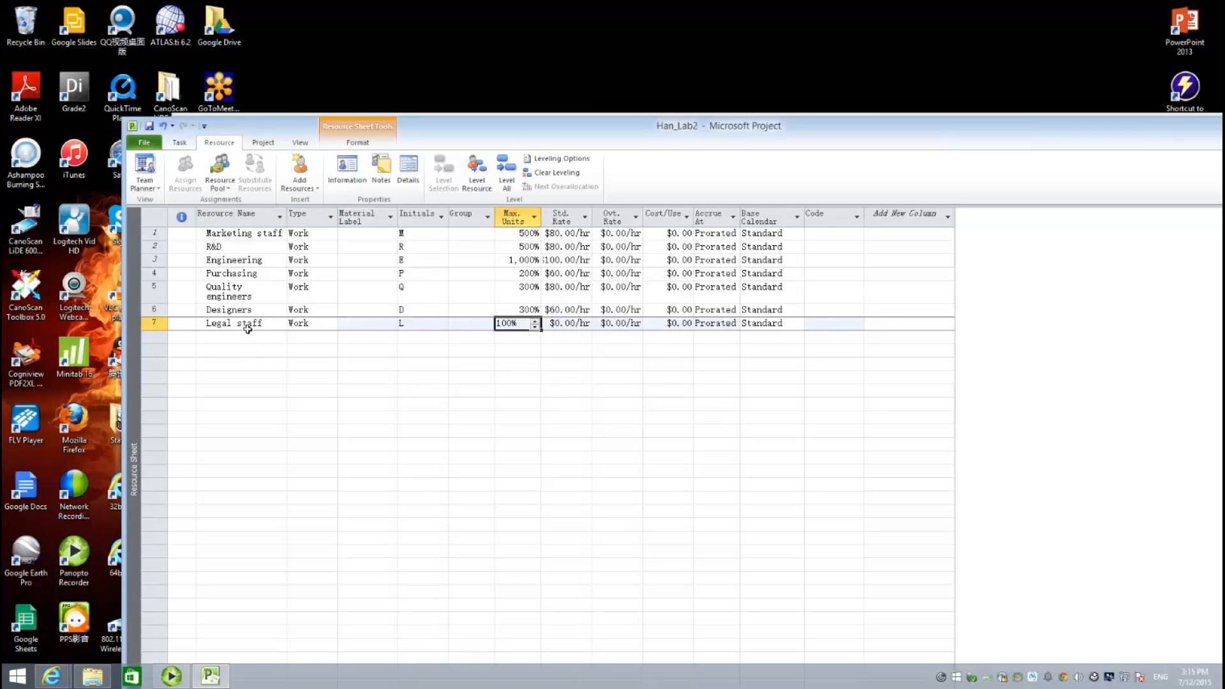
text(300)
key(Tab)
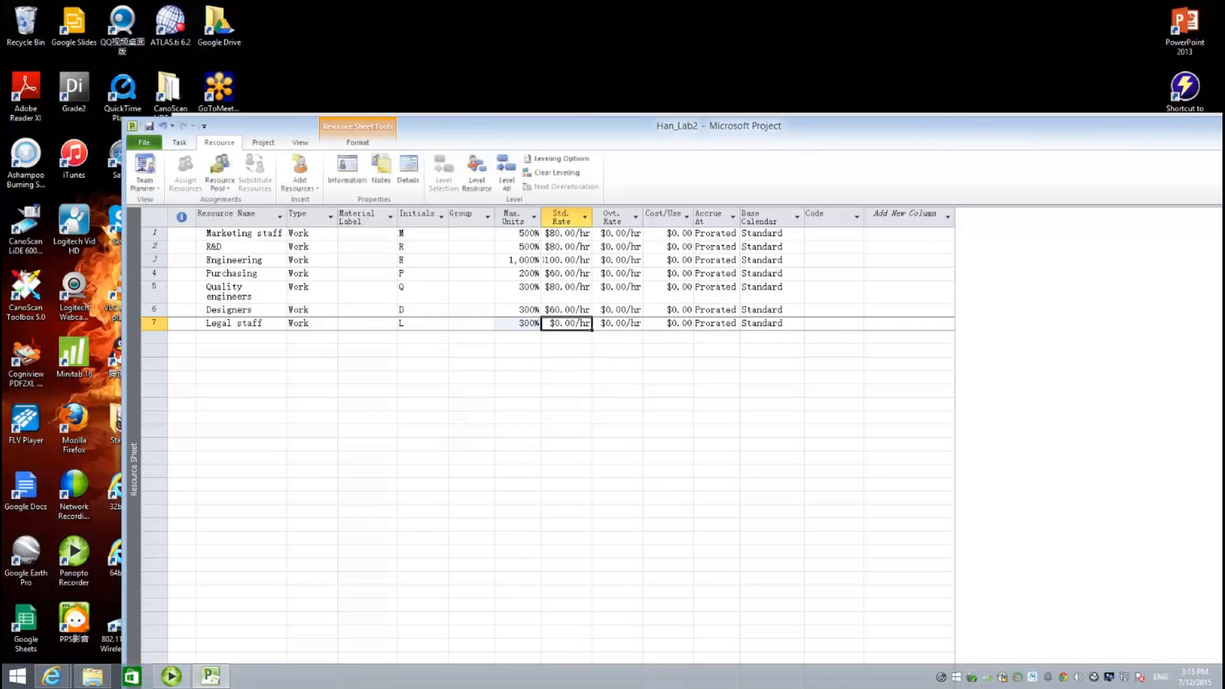
text(120)
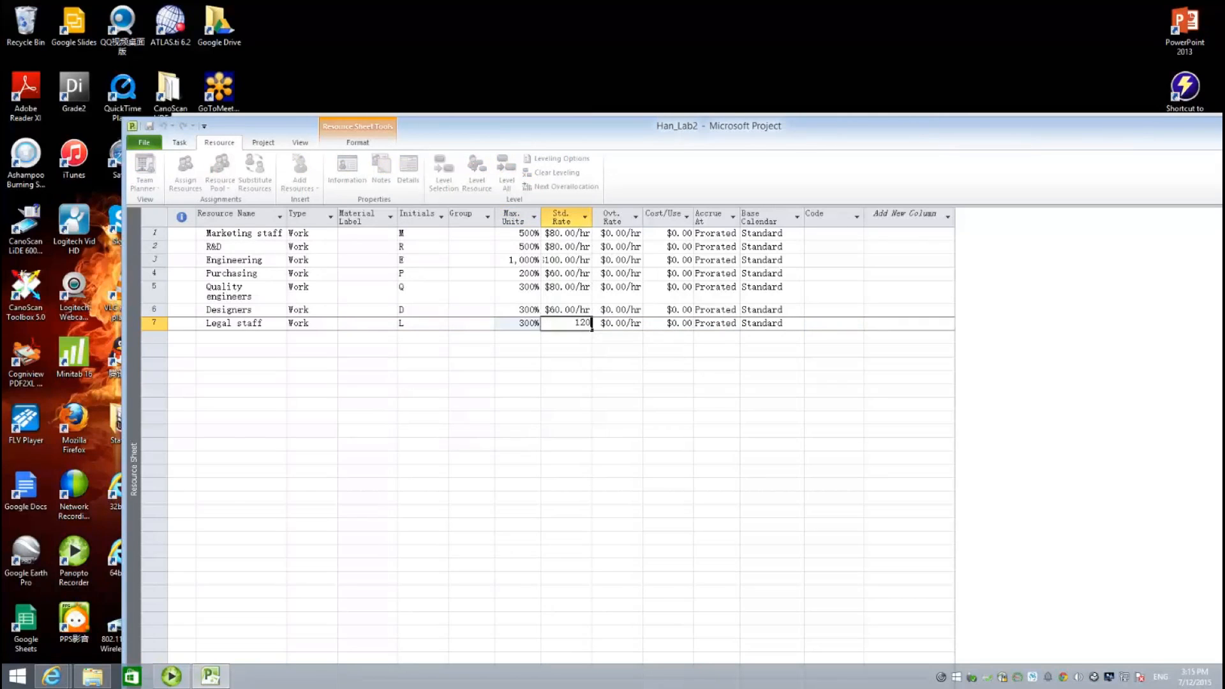
key(Return)
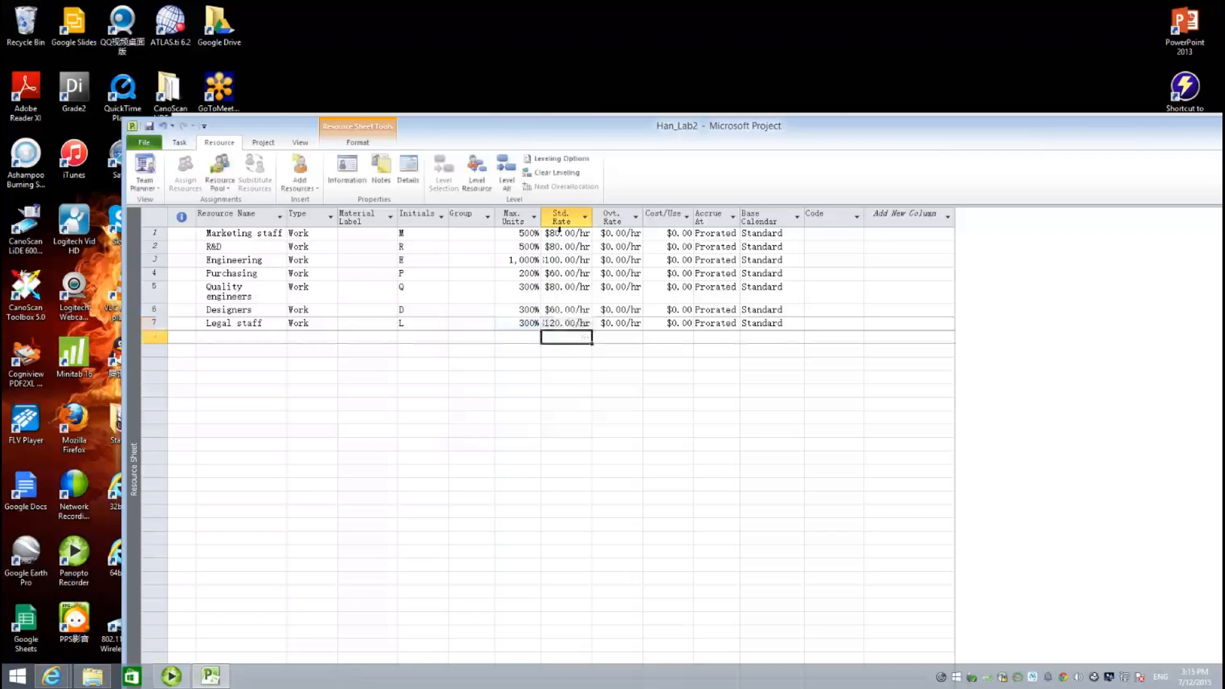
drag(593, 218, 610, 219)
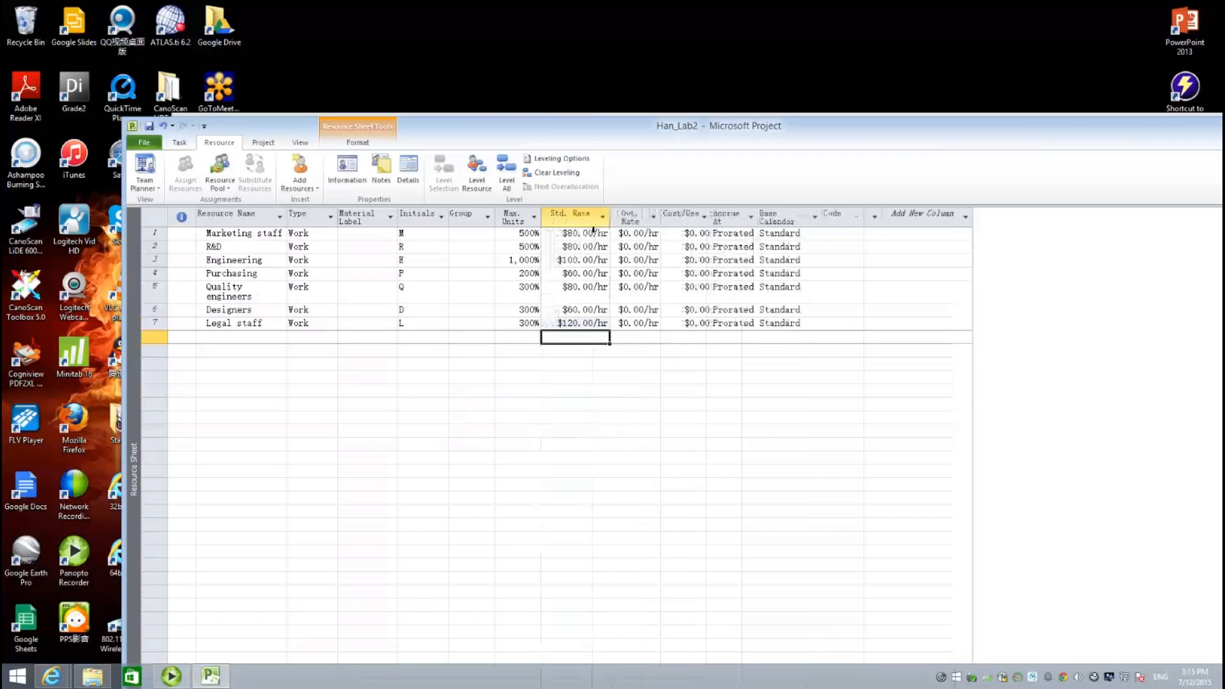
- Add Production with 2,000% max units and a $60.00/hr standard rate
click(245, 342)
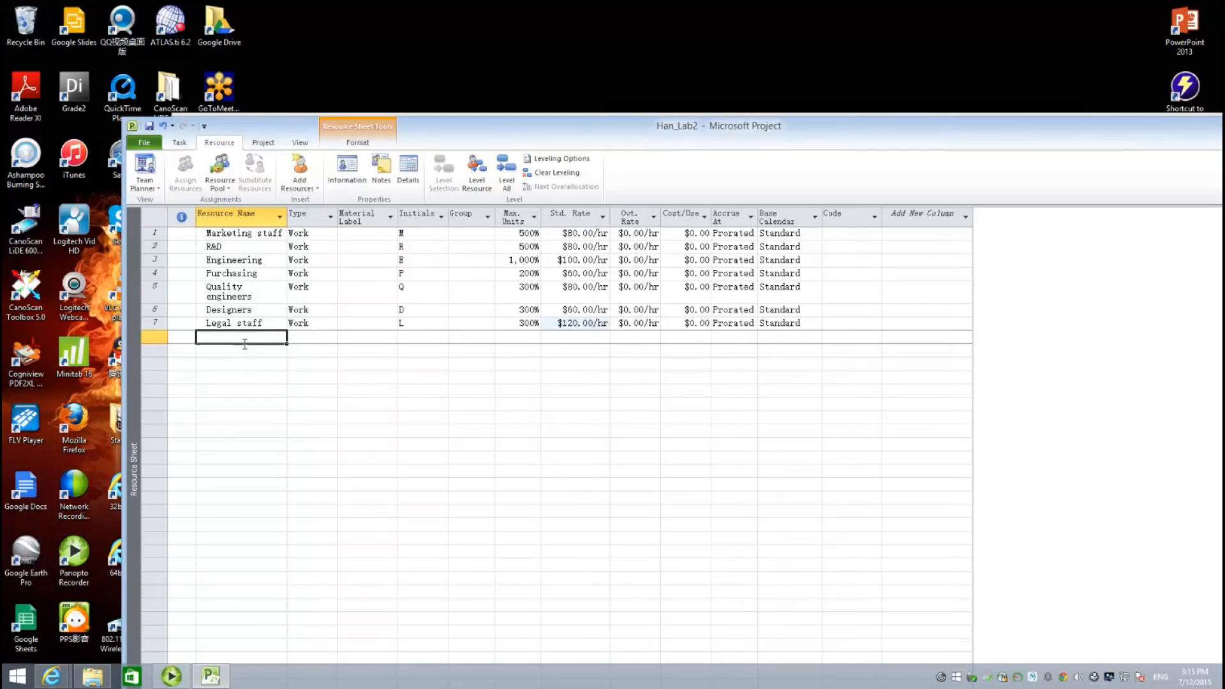
text(Proudc)
key(BackSpace)
key(BackSpace)
key(BackSpace)
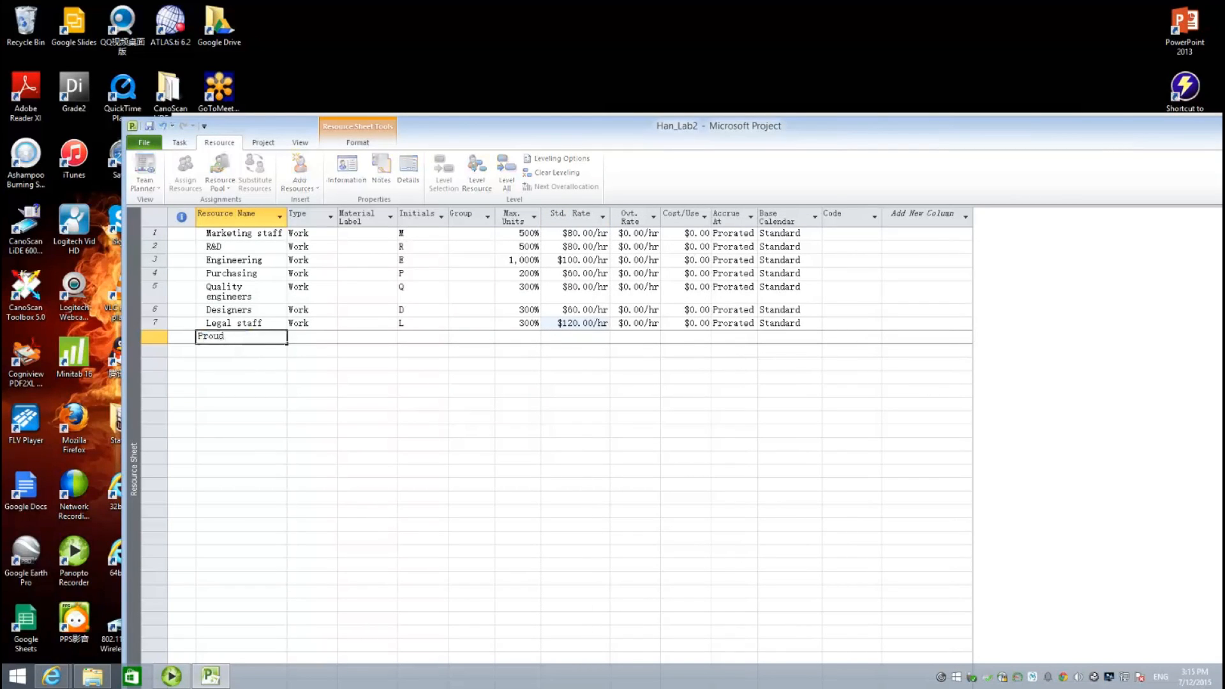
text(duction)
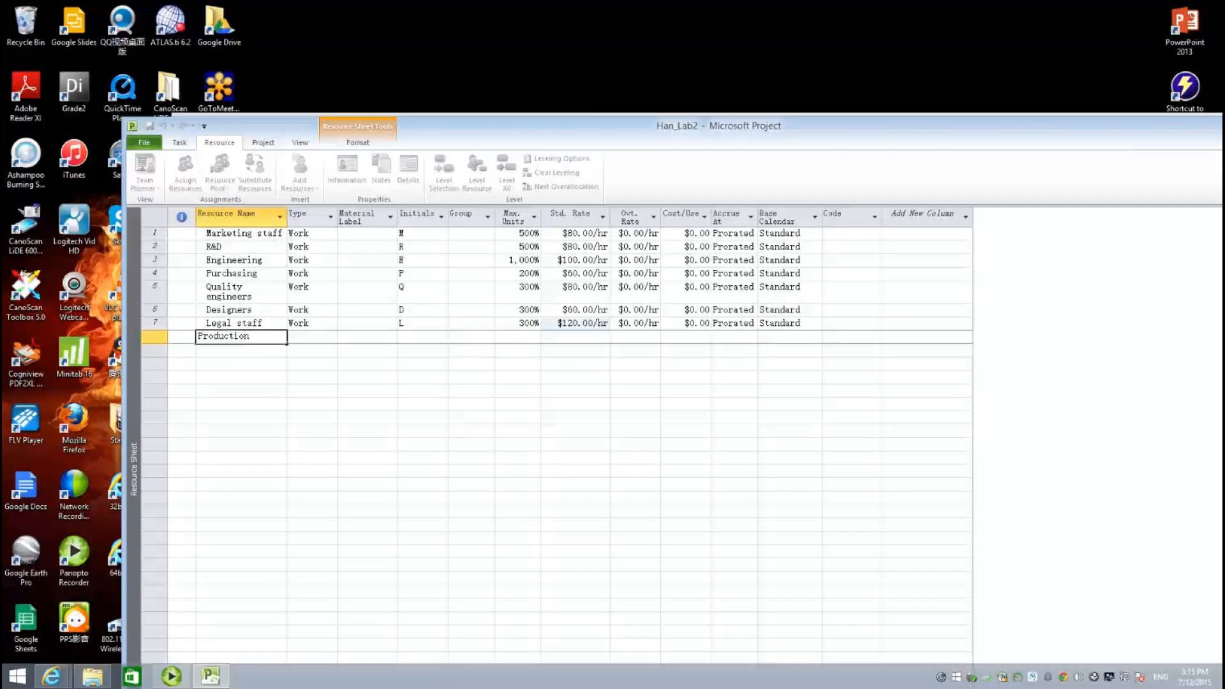
key(Tab)
key(Tab)
key(Tab)
key(Tab)
key(Tab)
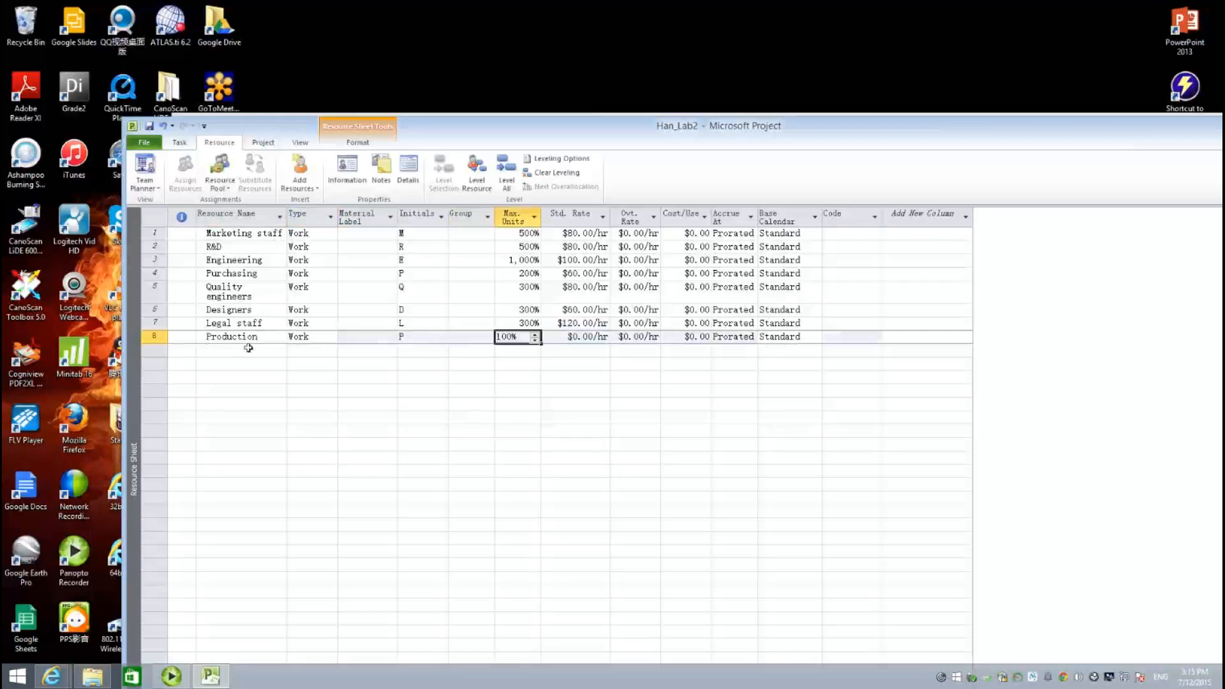
text(2)
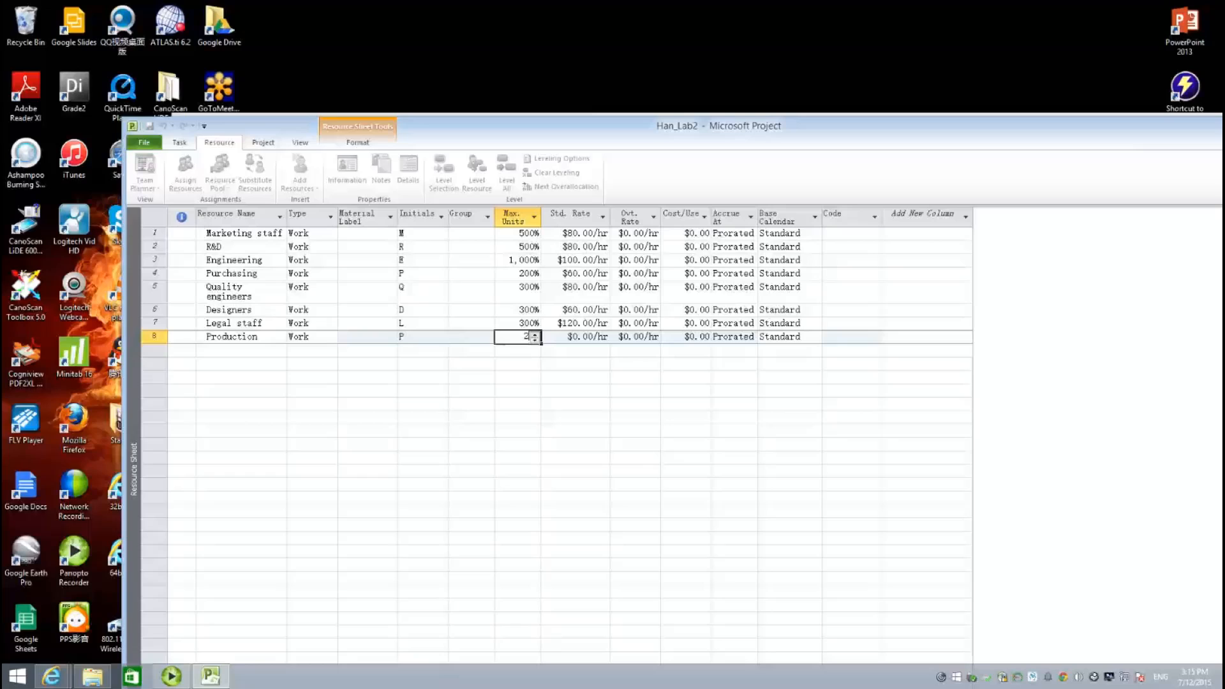
text(000)
key(Tab)
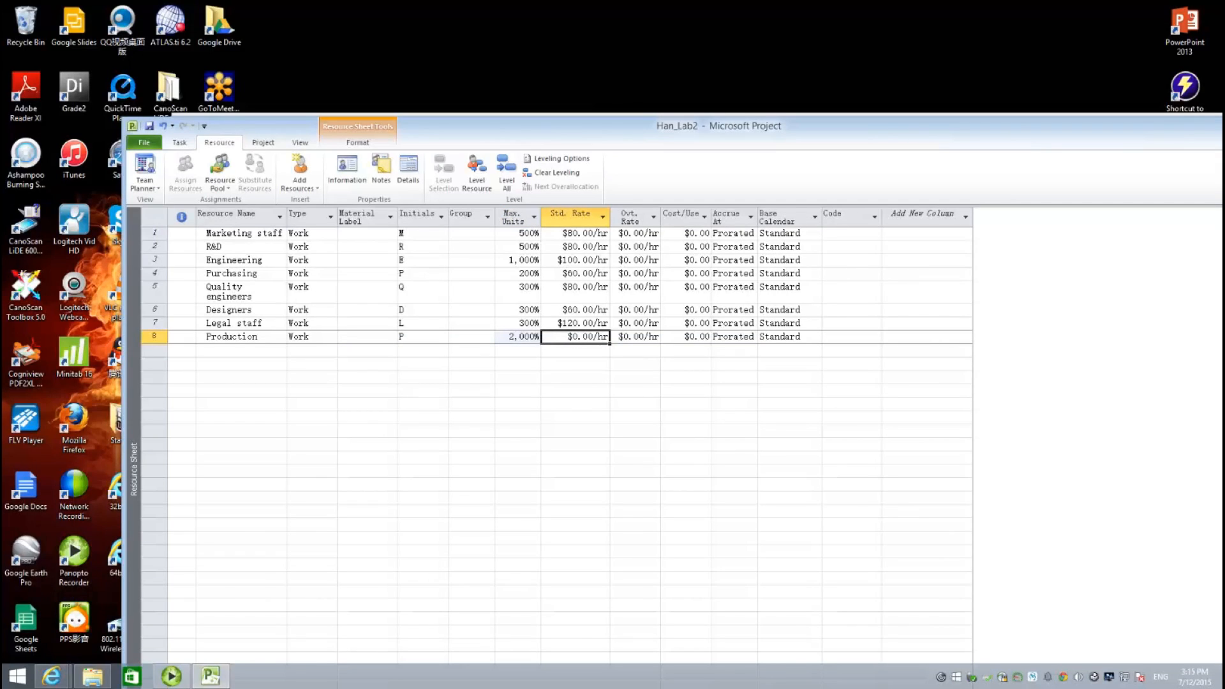
text(60)
key(Return)
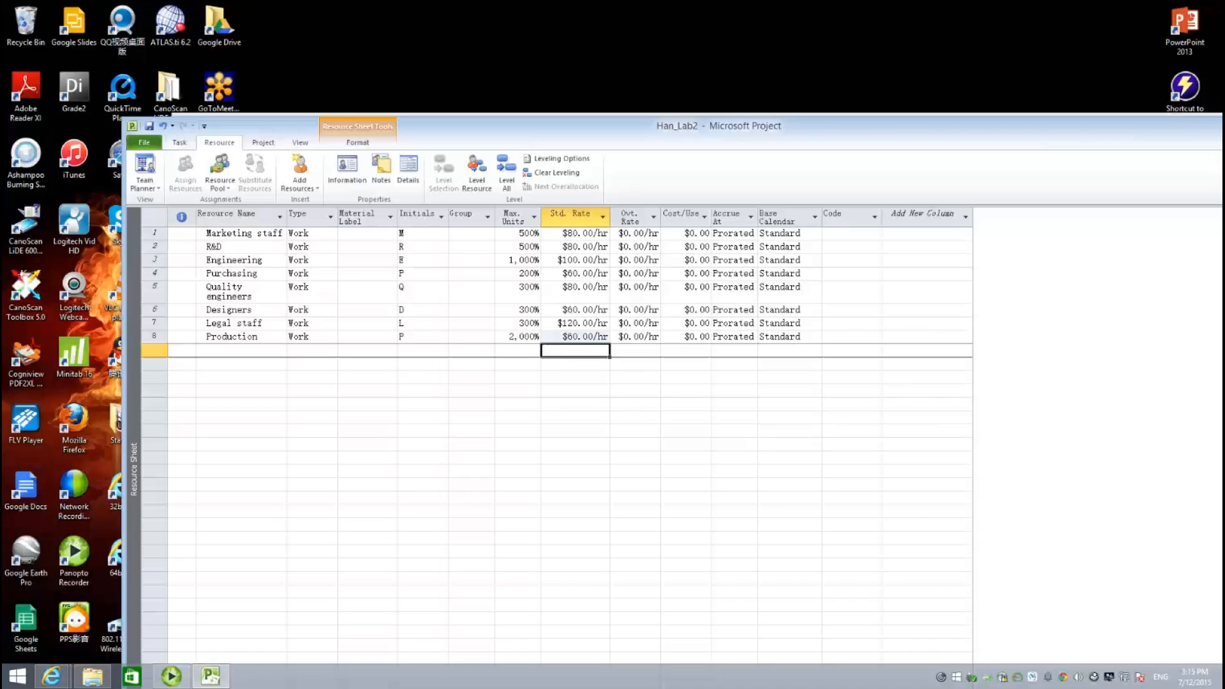
- Return to the Gantt Chart, check the Tables list unchanged, and select Need survey
click(160, 189)
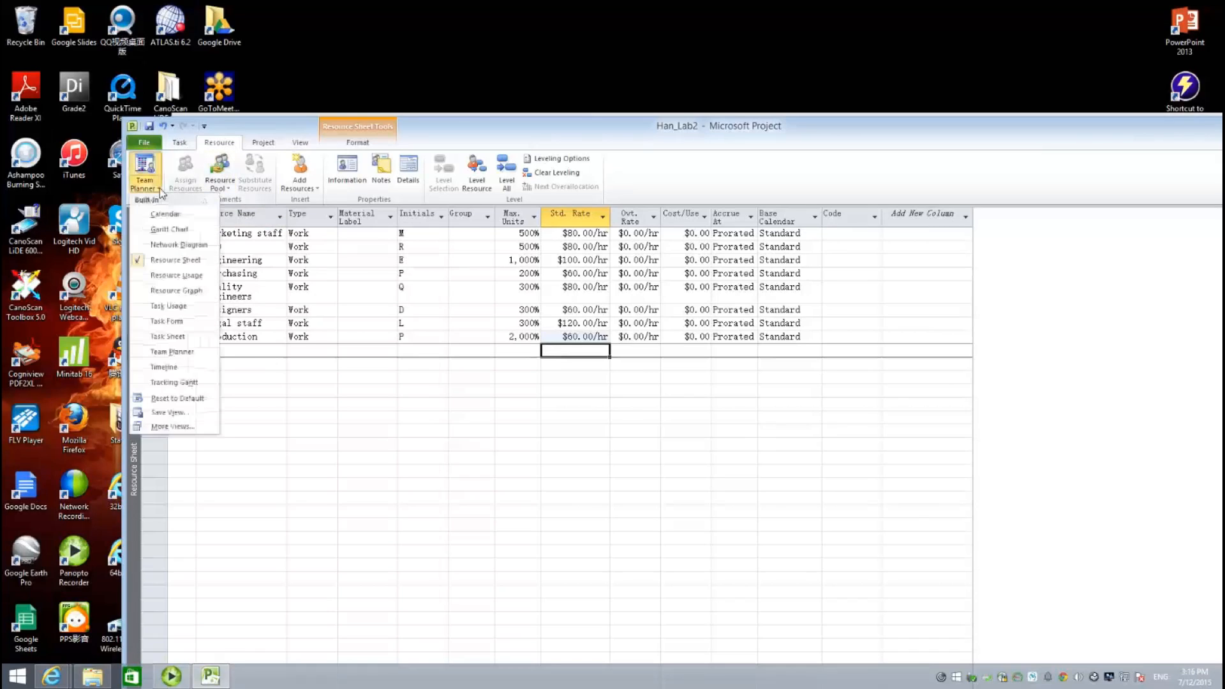
click(170, 230)
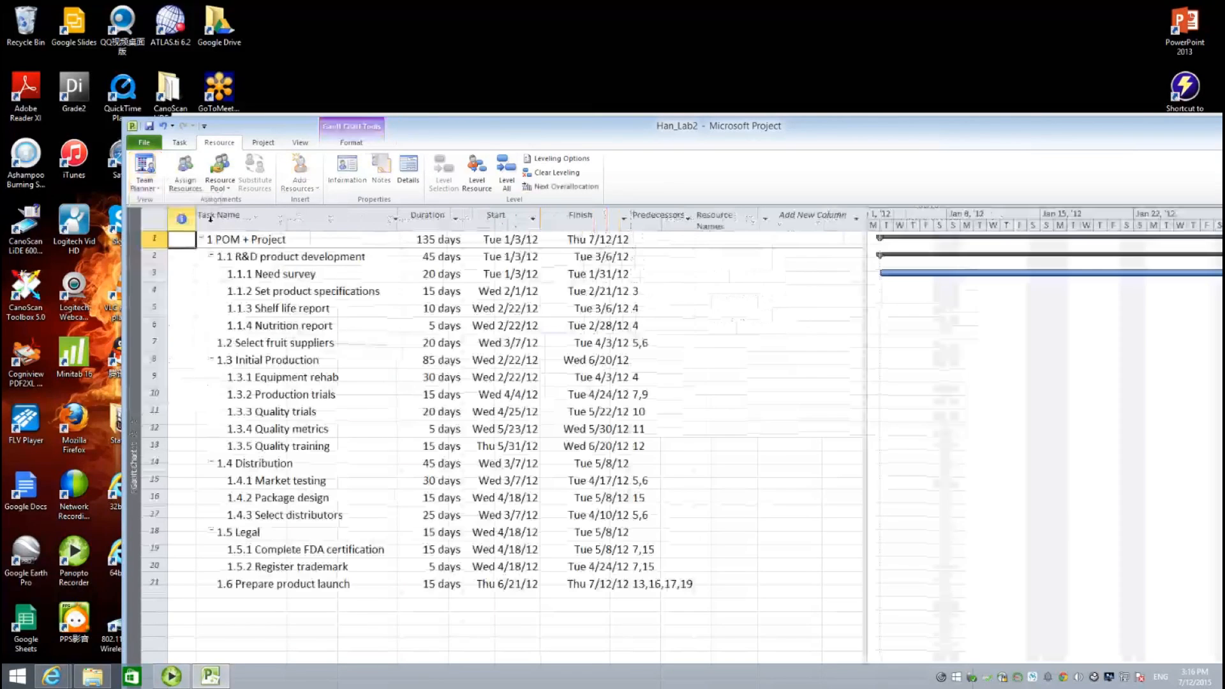
click(300, 144)
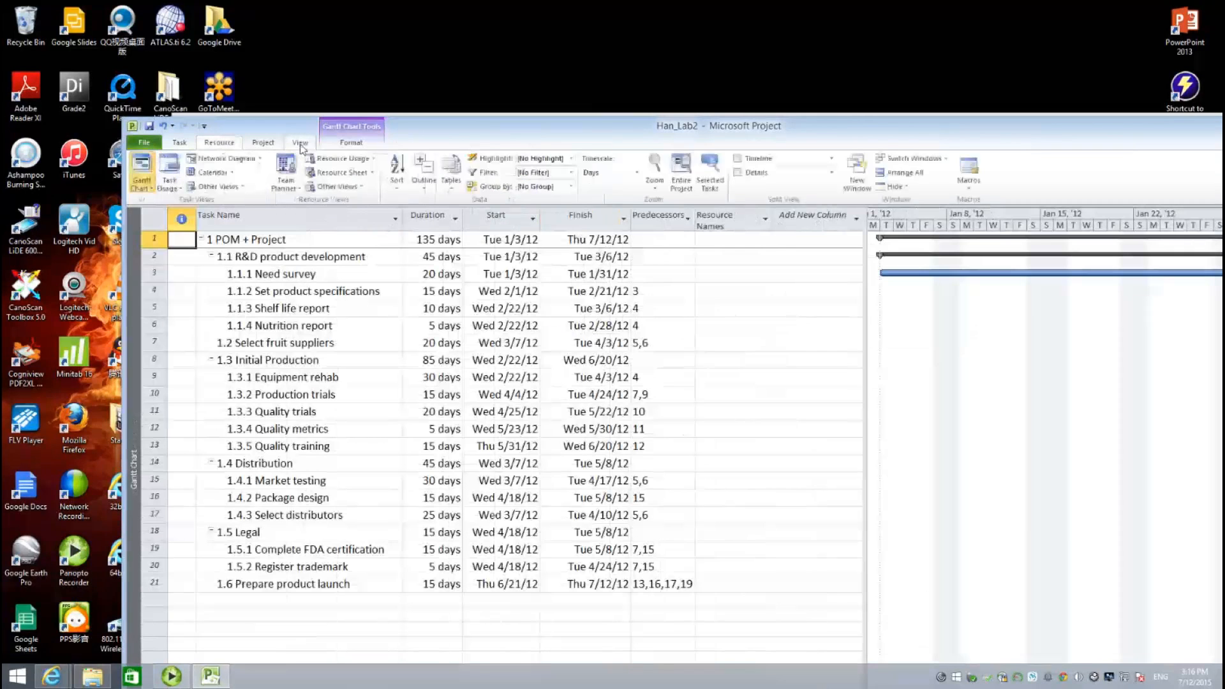
click(450, 181)
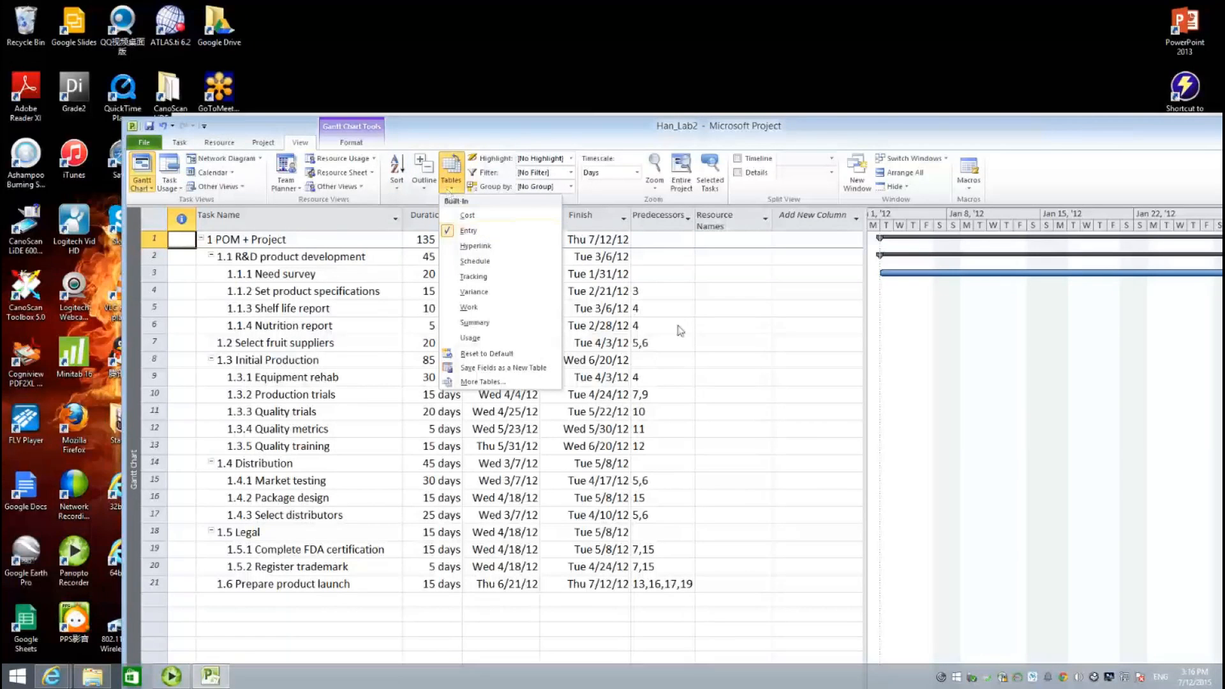
click(690, 336)
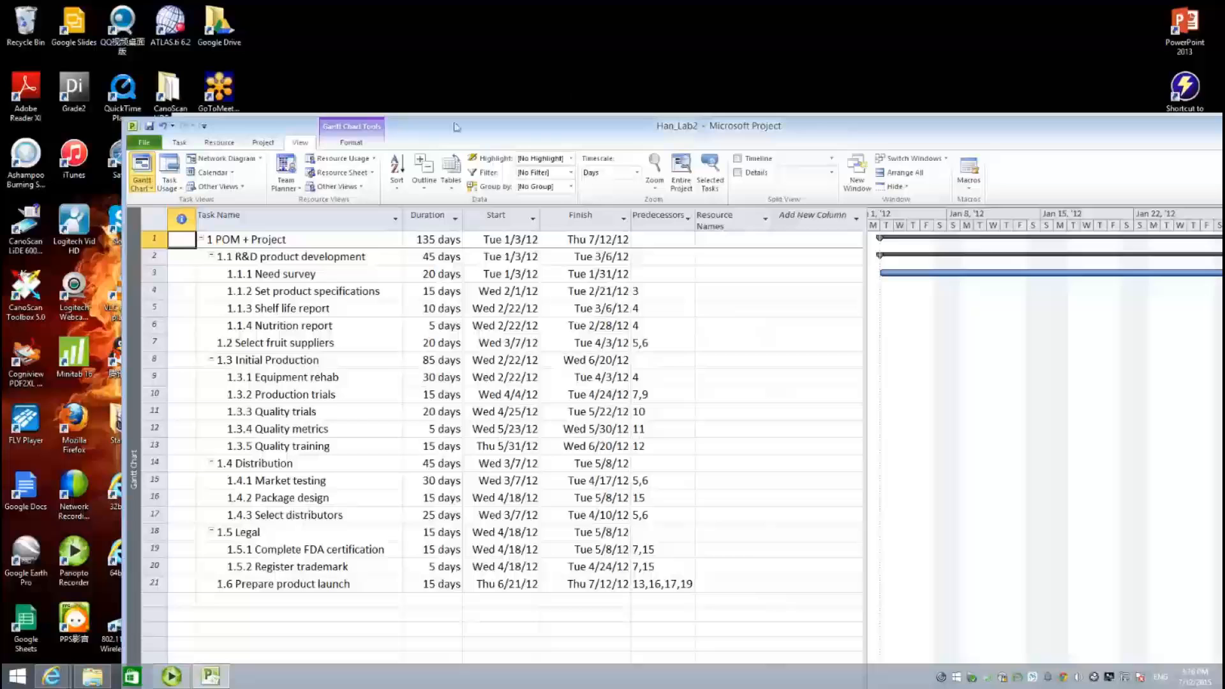
click(317, 278)
- In Task Information, assign Marketing staff at 500% units to task 1.1.1 Need survey
double_click(317, 281)
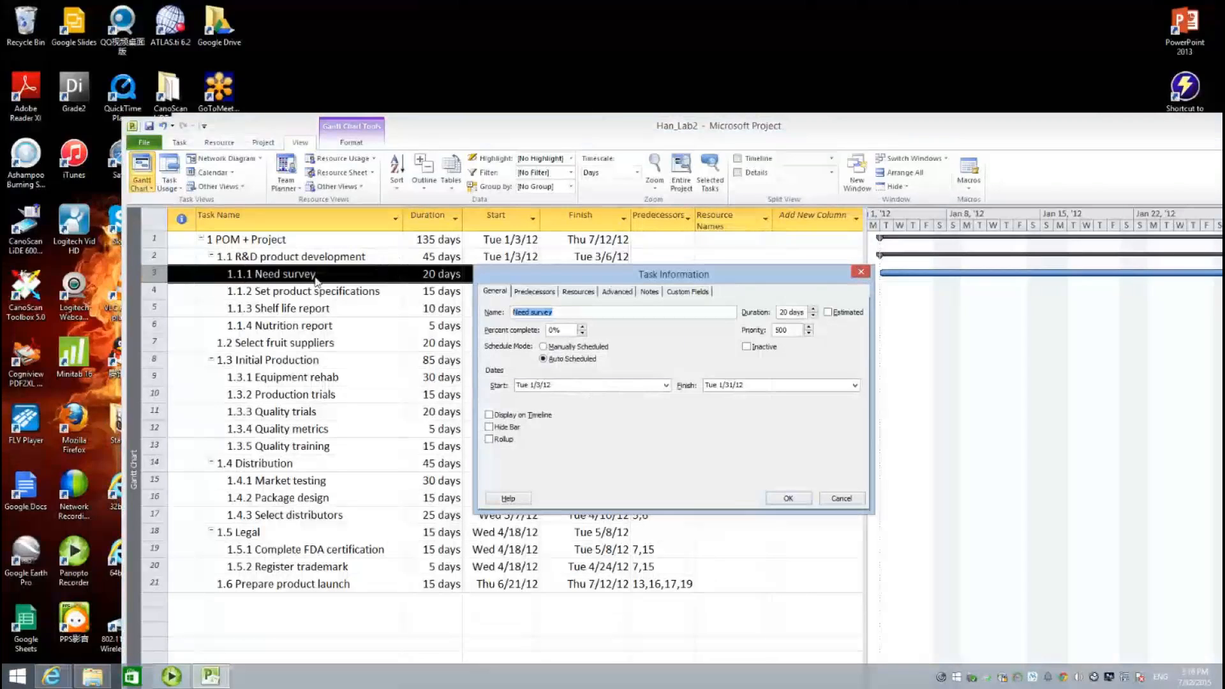
click(577, 292)
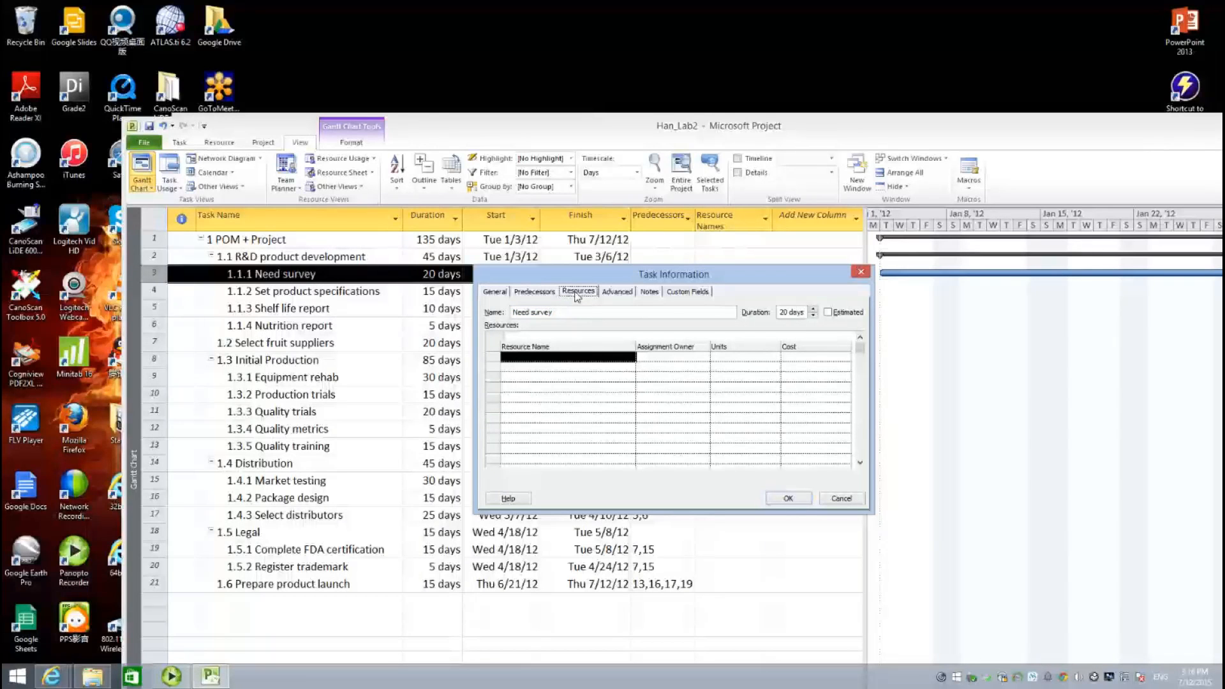
click(622, 361)
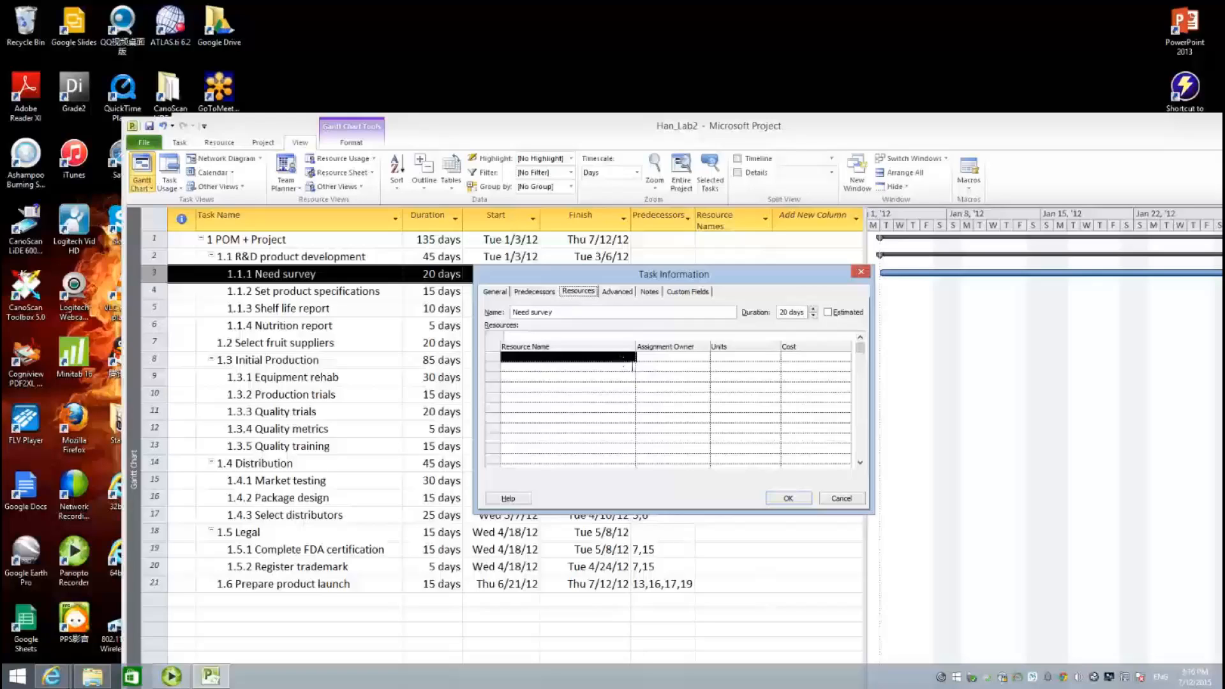
click(632, 367)
click(631, 359)
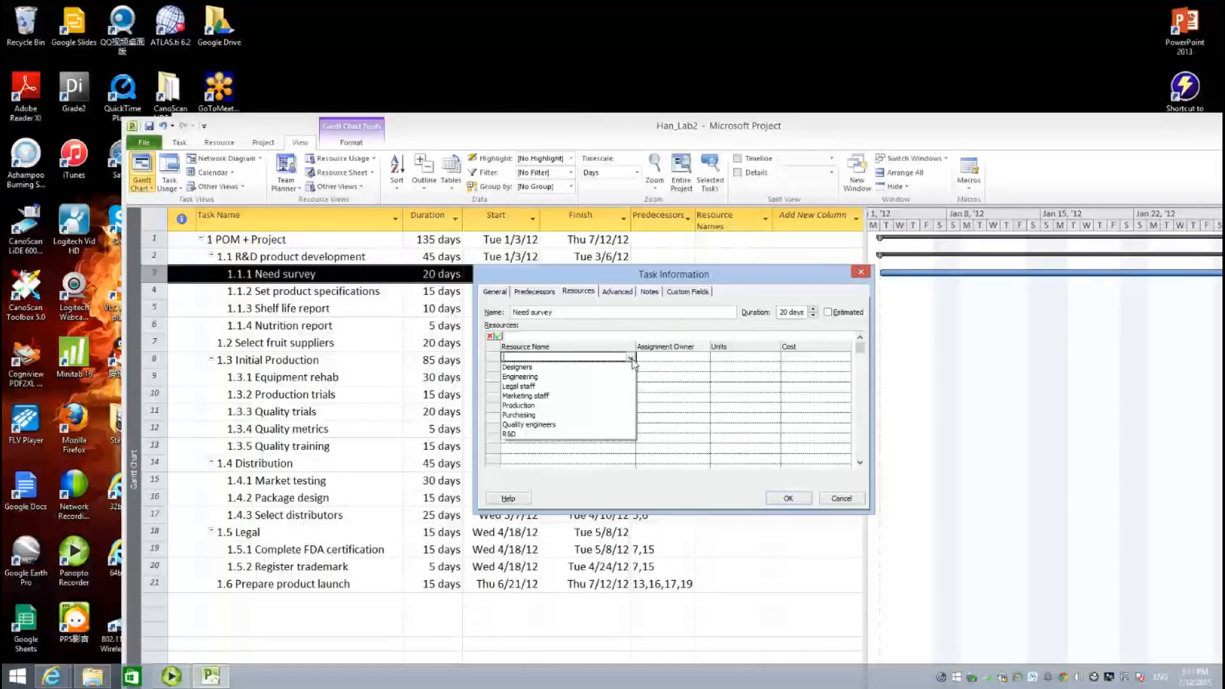
click(612, 396)
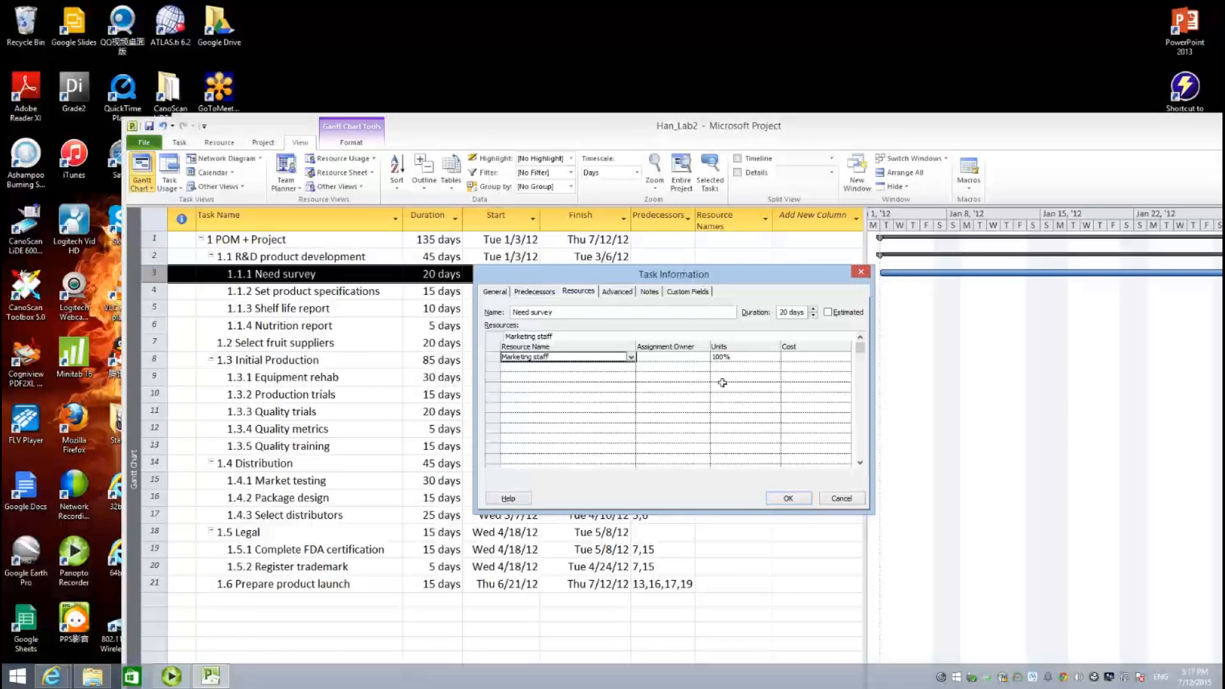
click(754, 357)
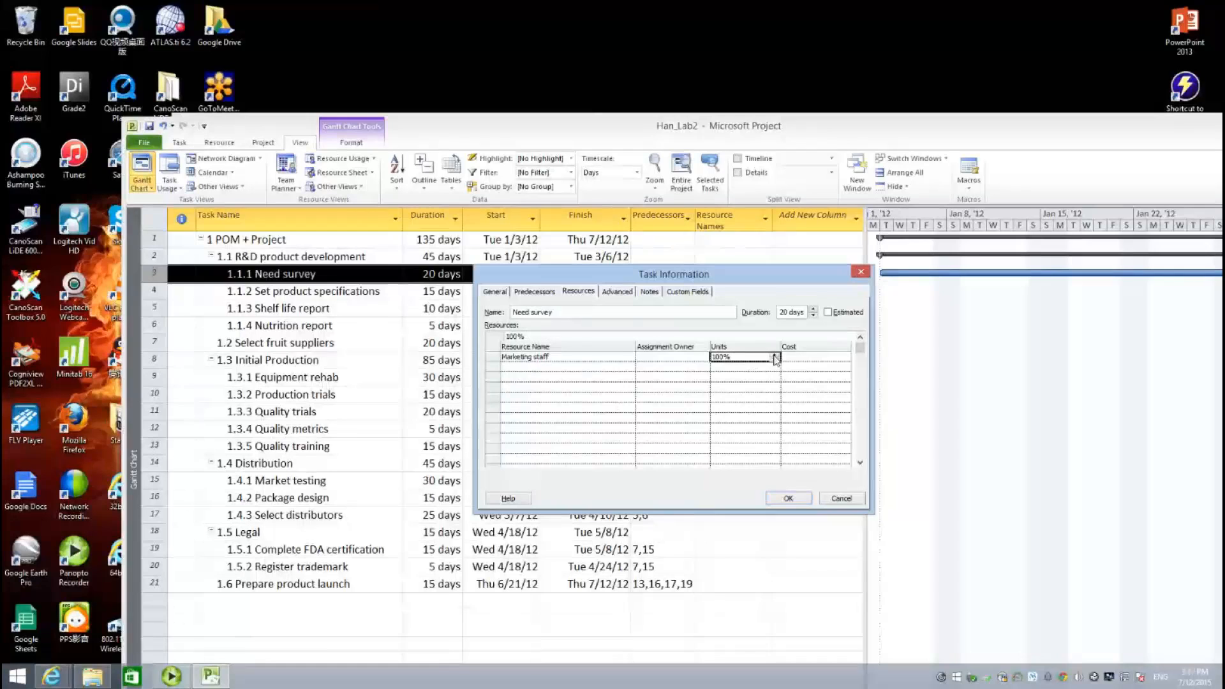
click(775, 356)
click(728, 383)
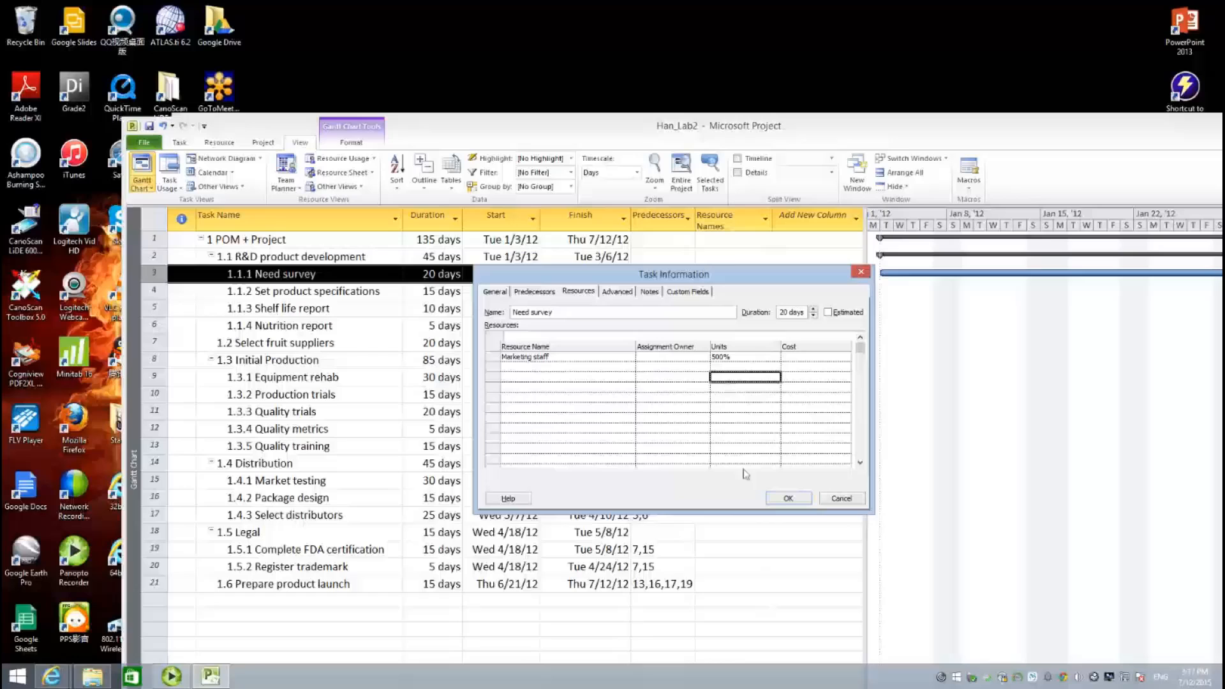
click(788, 498)
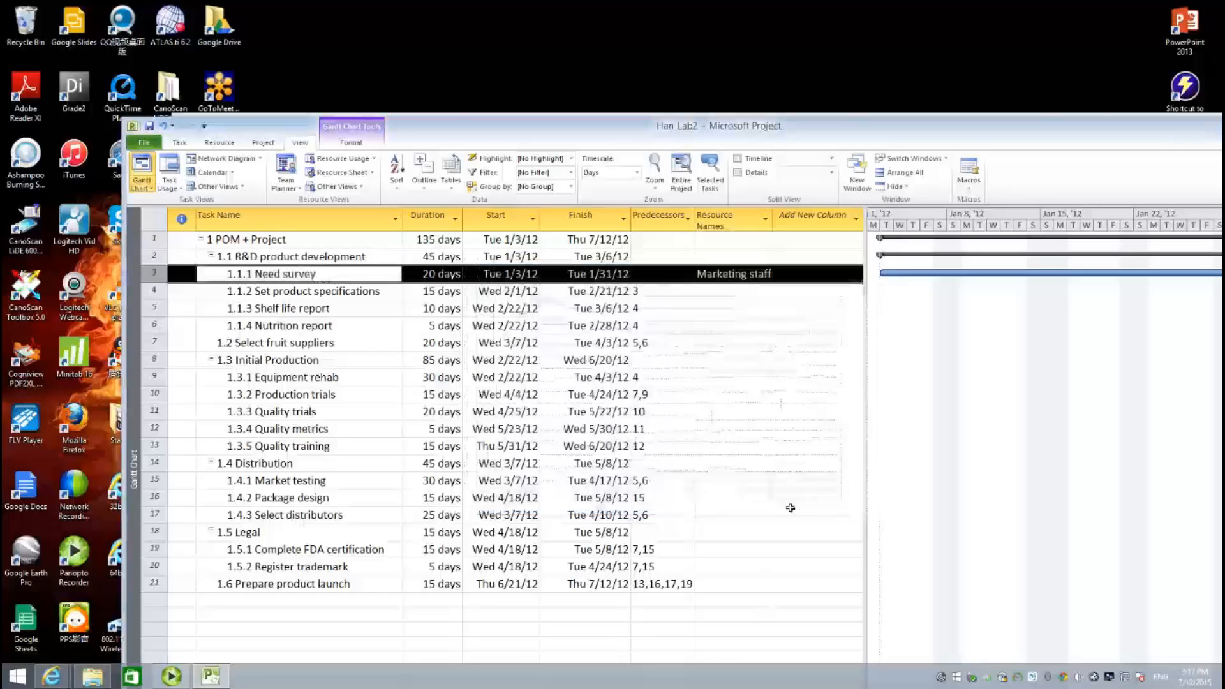
- Assign R&D at 400% and Marketing staff at 200% to Set product specifications
double_click(345, 295)
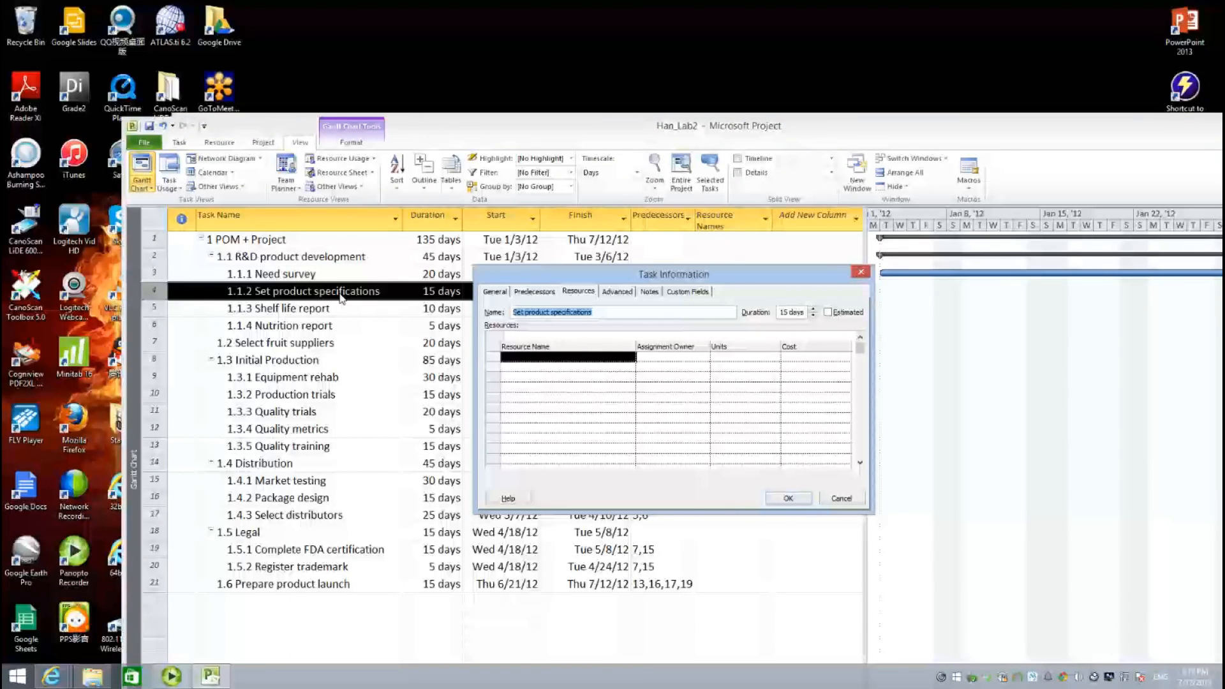
click(596, 358)
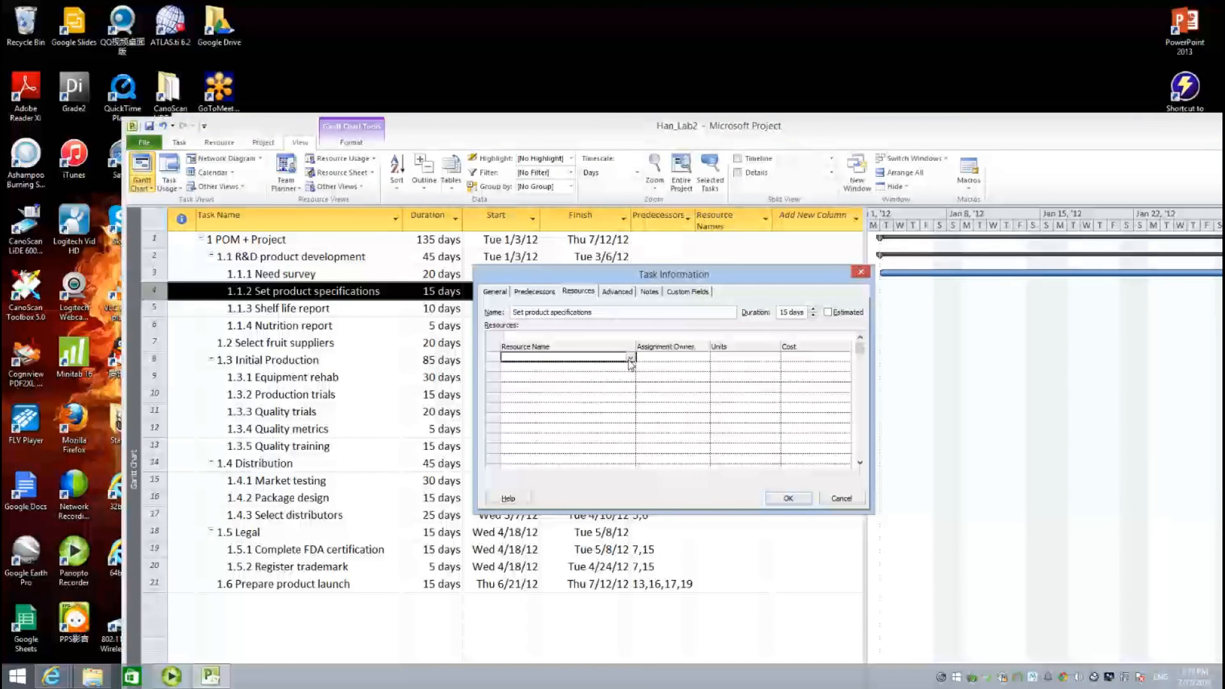
click(630, 361)
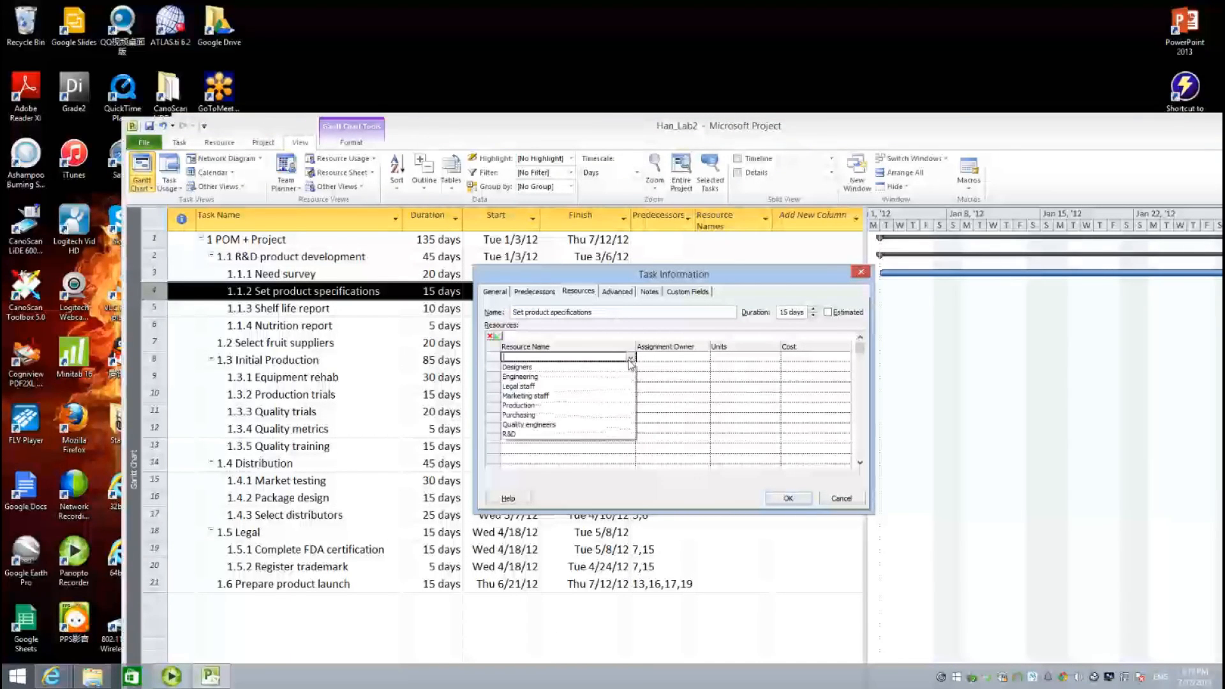
click(576, 436)
click(759, 357)
click(776, 357)
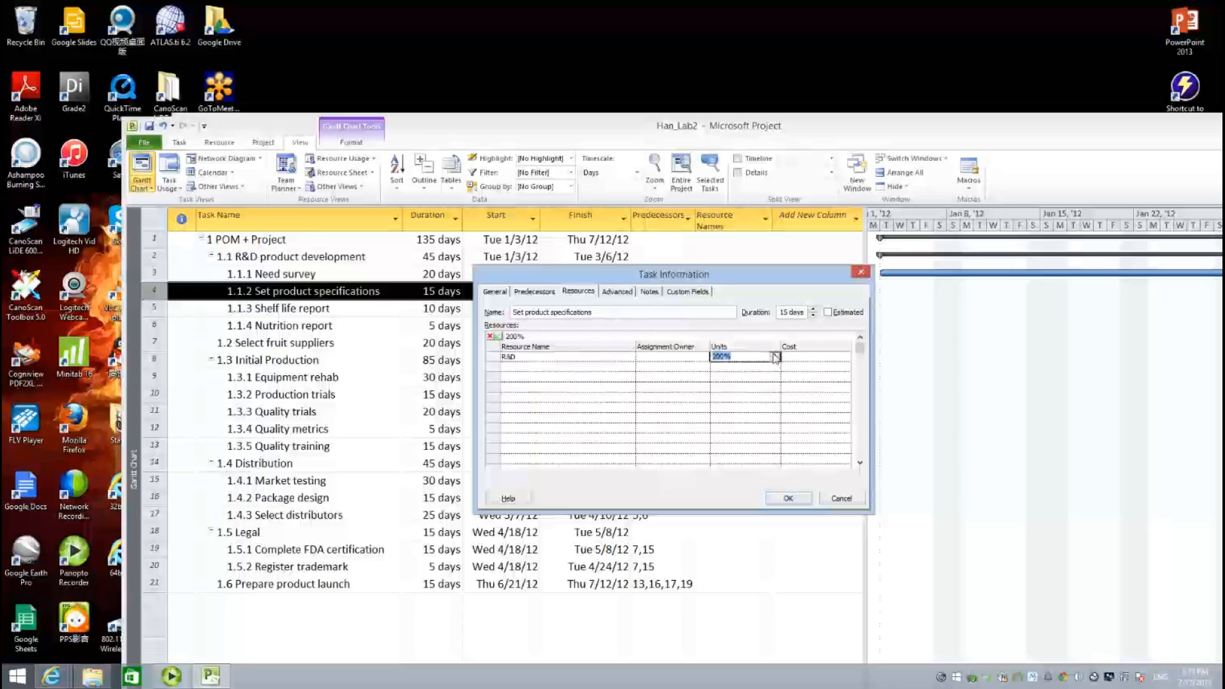
click(560, 367)
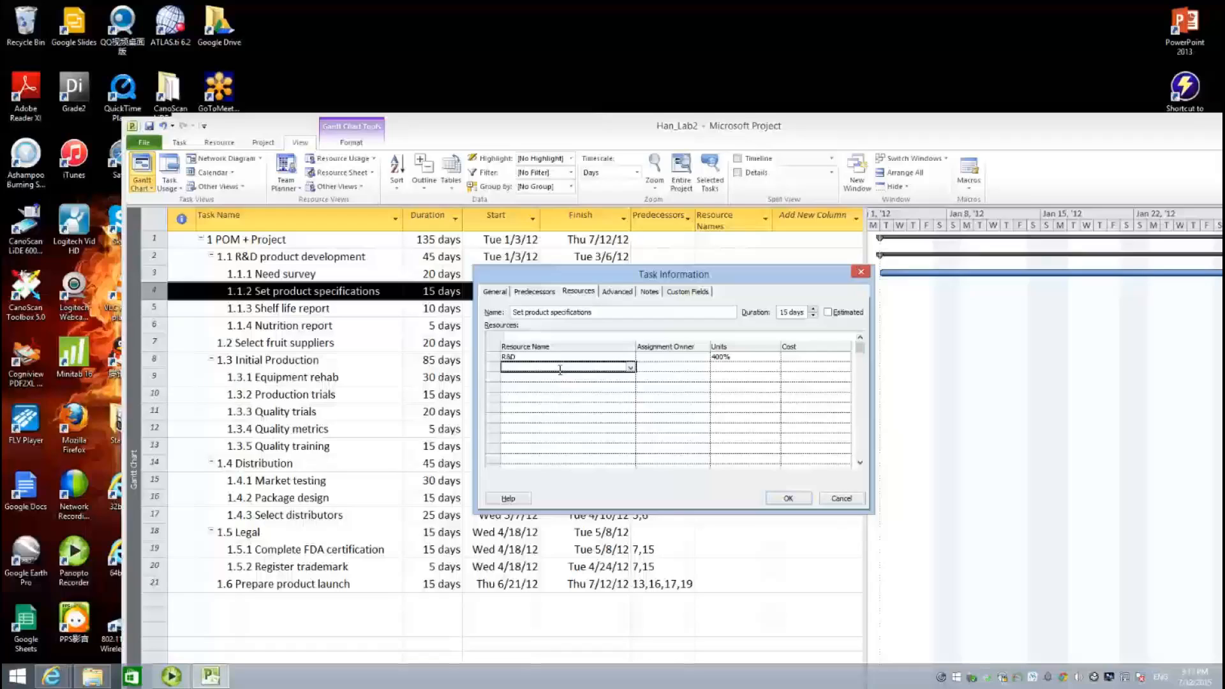
click(630, 368)
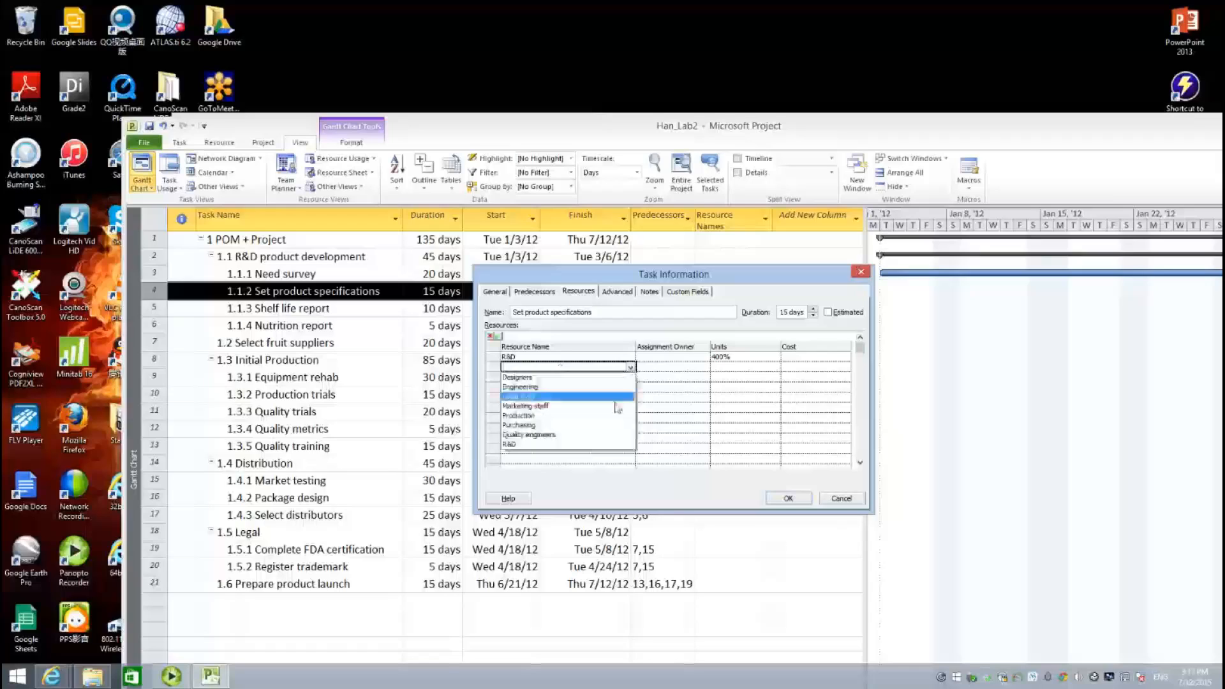
click(628, 406)
click(741, 367)
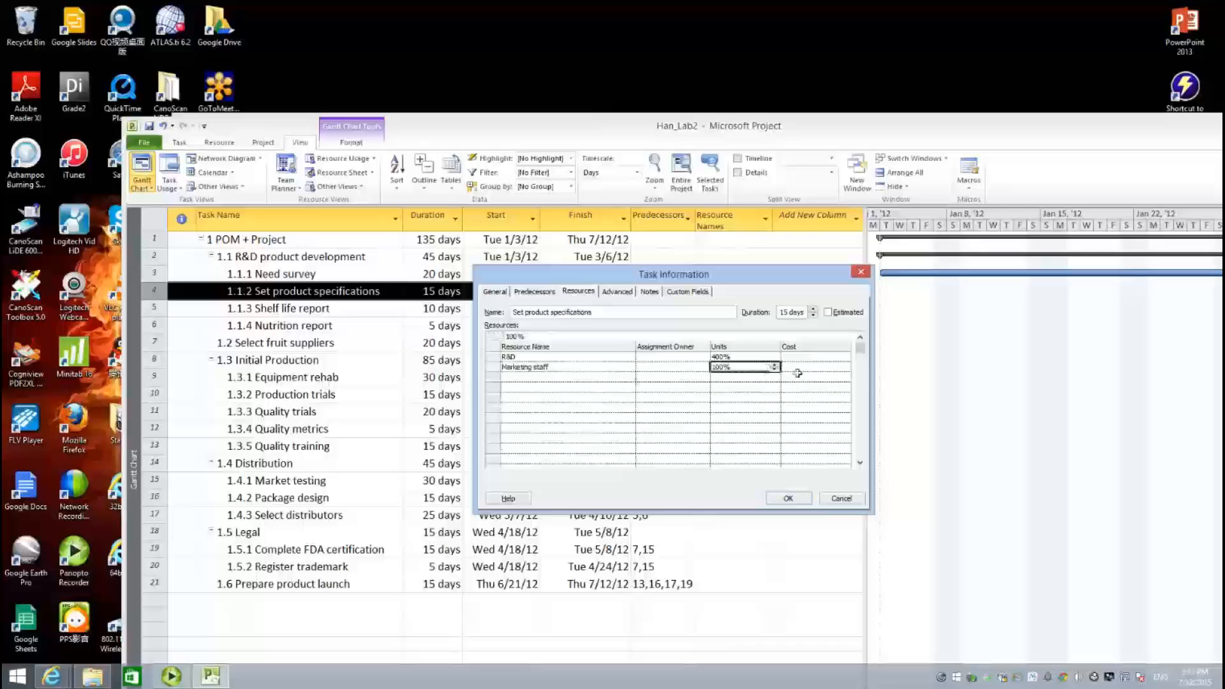
click(776, 365)
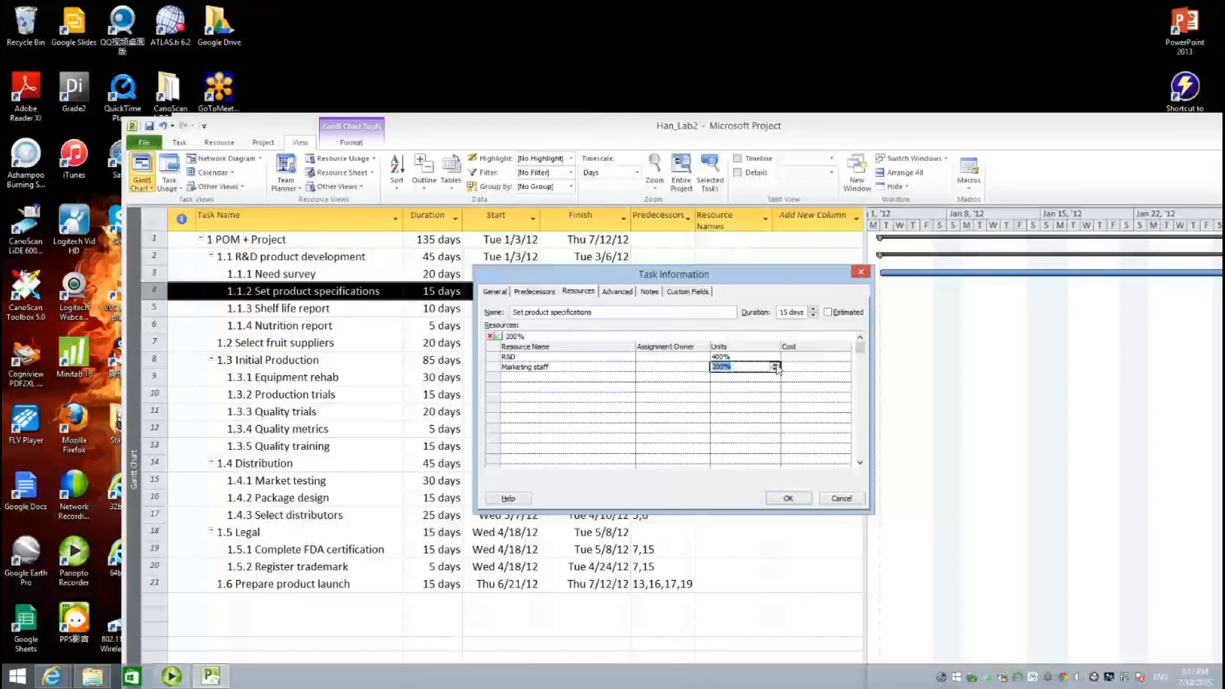
click(788, 498)
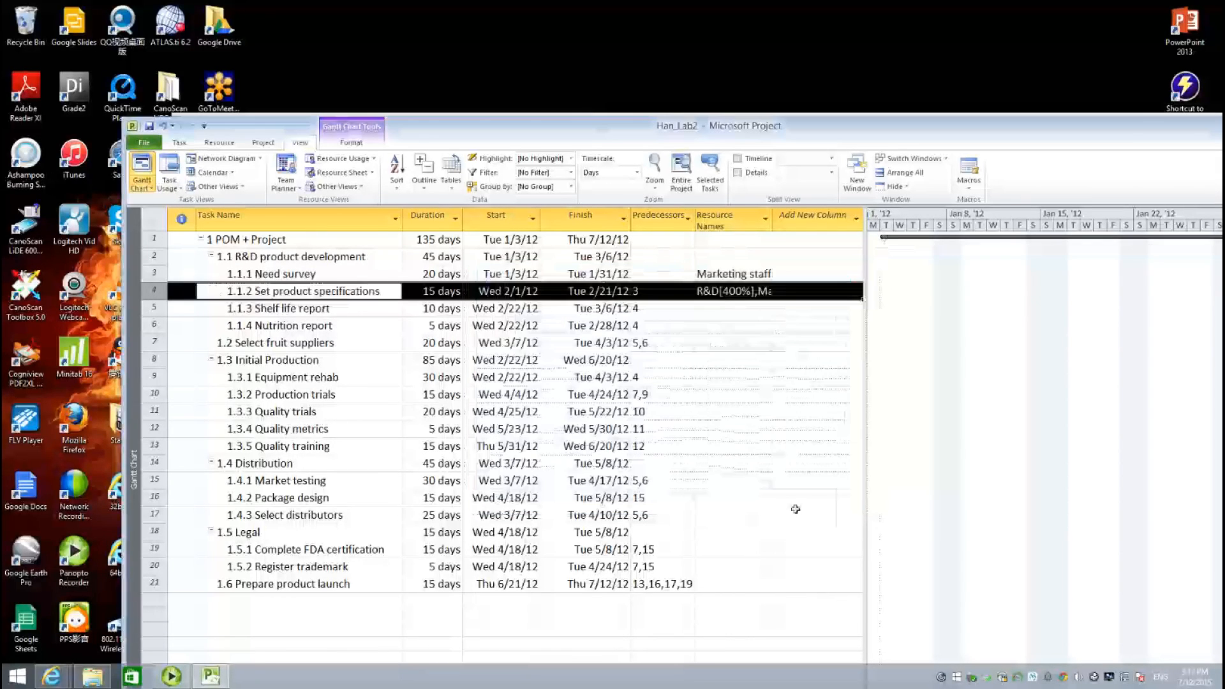
- Assign R&D at 300% units to the Shelf life report task
double_click(356, 311)
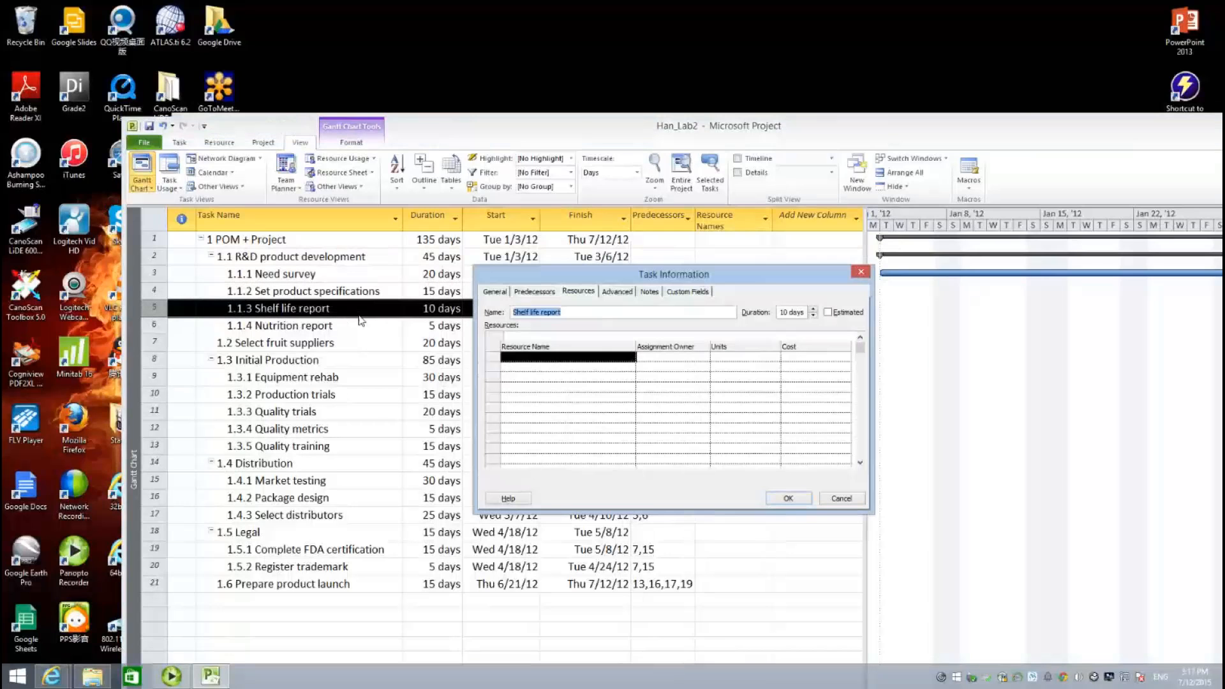
click(632, 358)
click(632, 359)
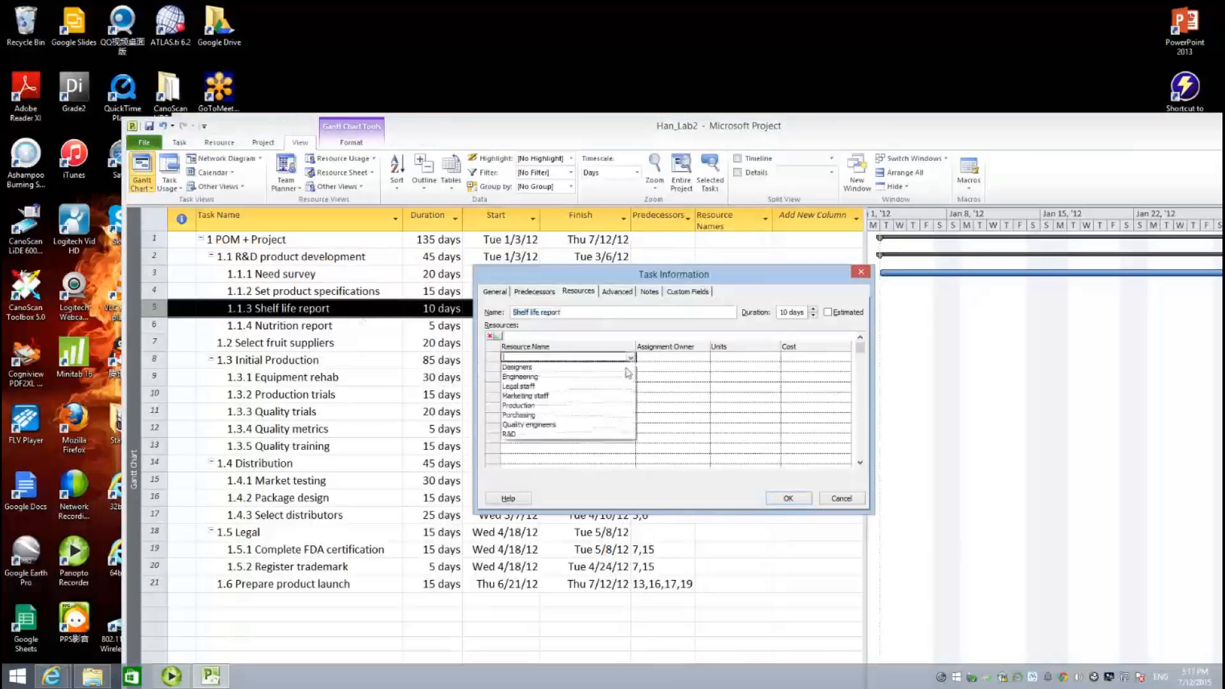
click(616, 437)
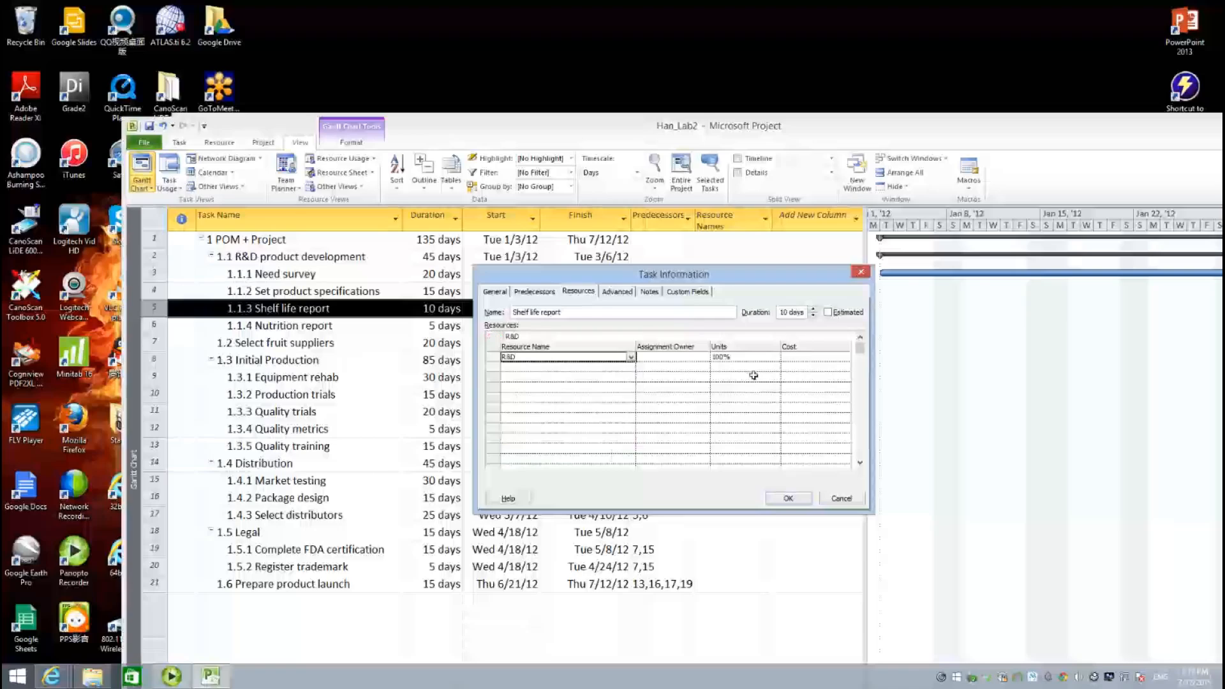
click(751, 358)
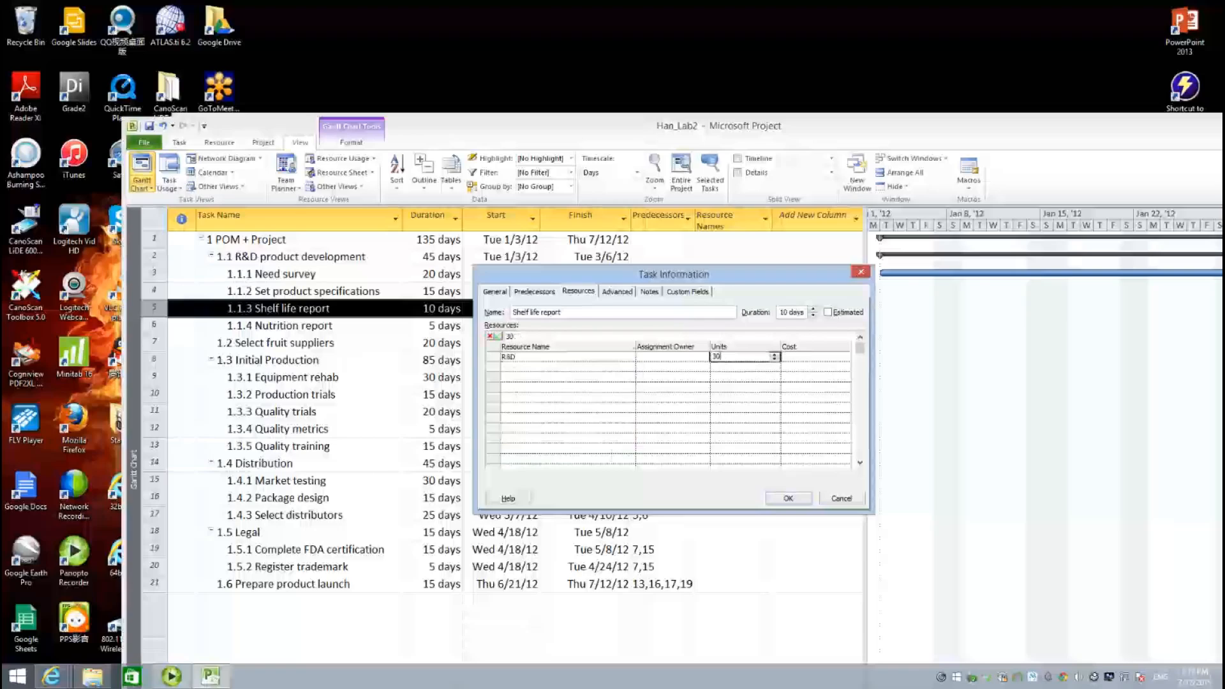
text(300%)
click(580, 391)
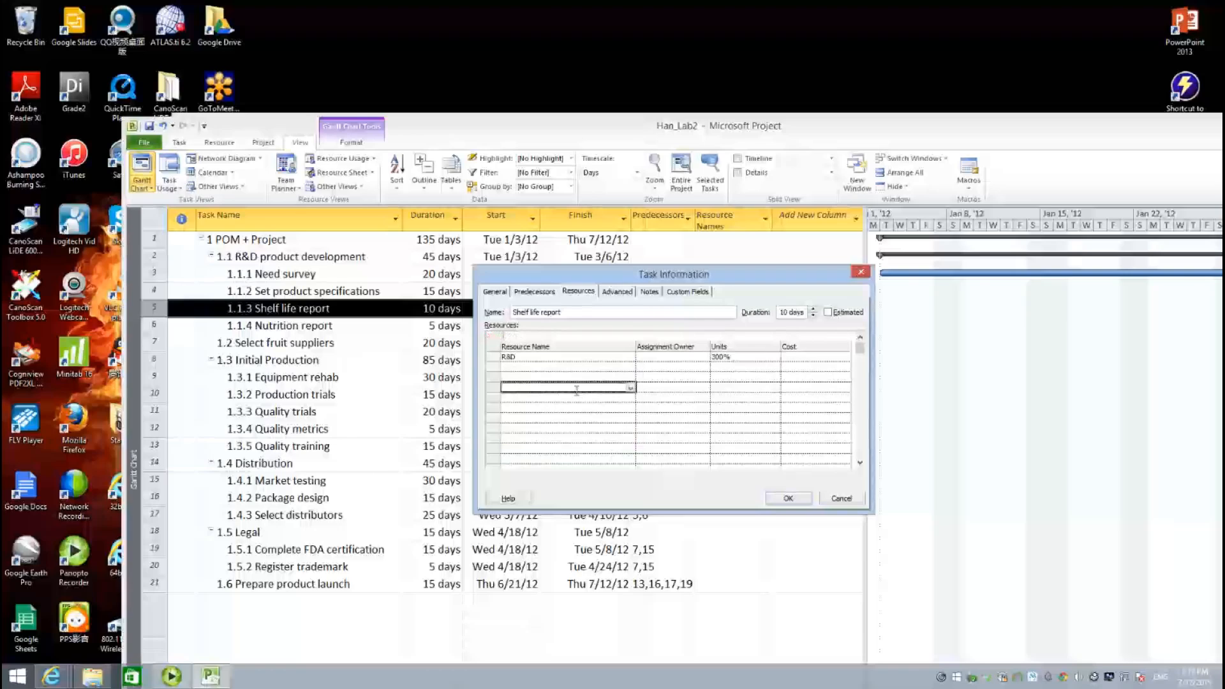
click(789, 498)
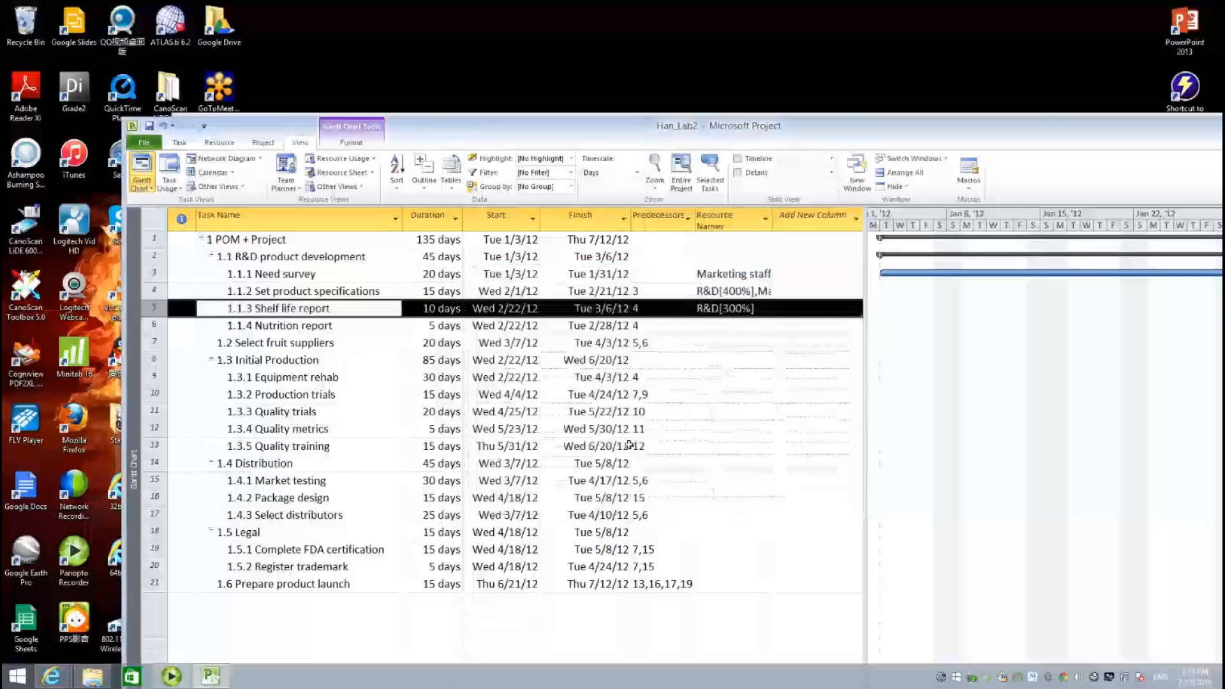
- Assign R&D at 300% units to the Nutrition report task
click(340, 331)
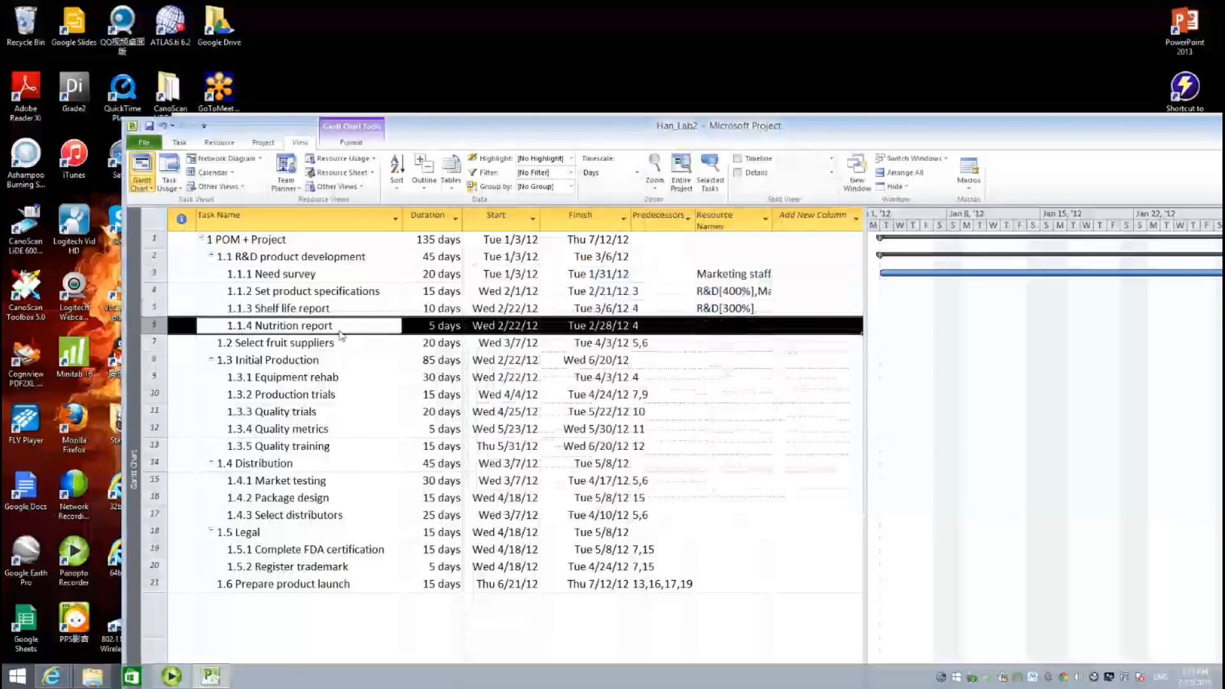
double_click(341, 331)
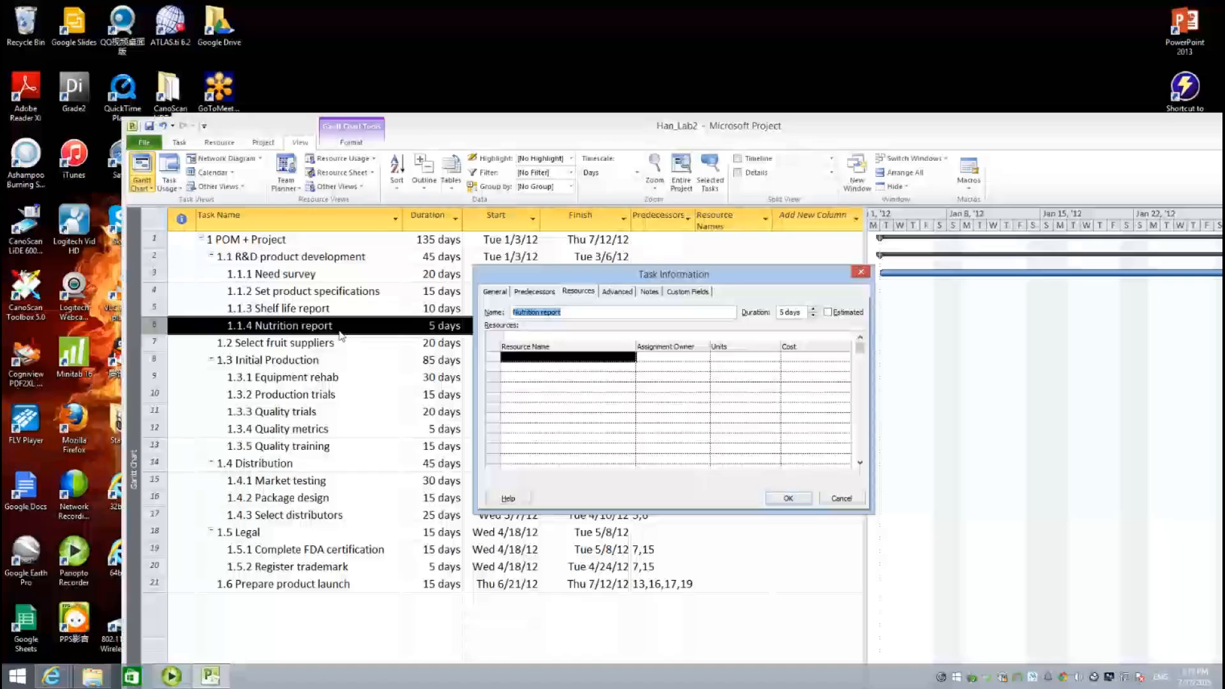
click(630, 360)
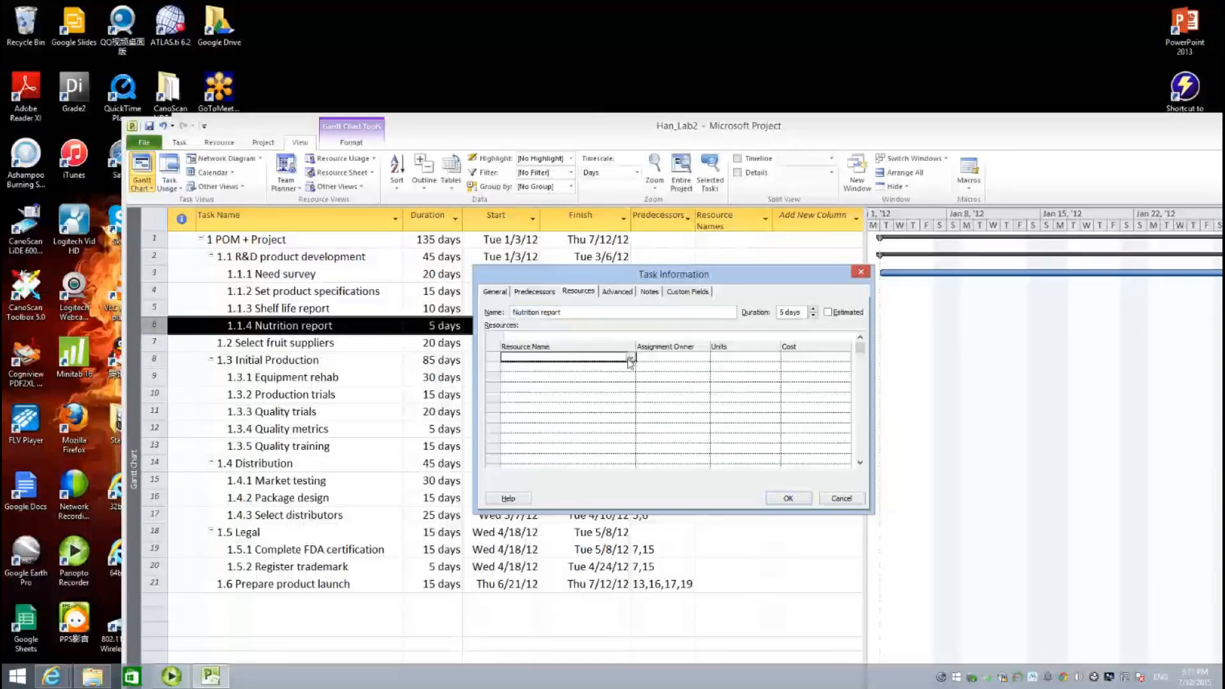
click(631, 360)
click(593, 437)
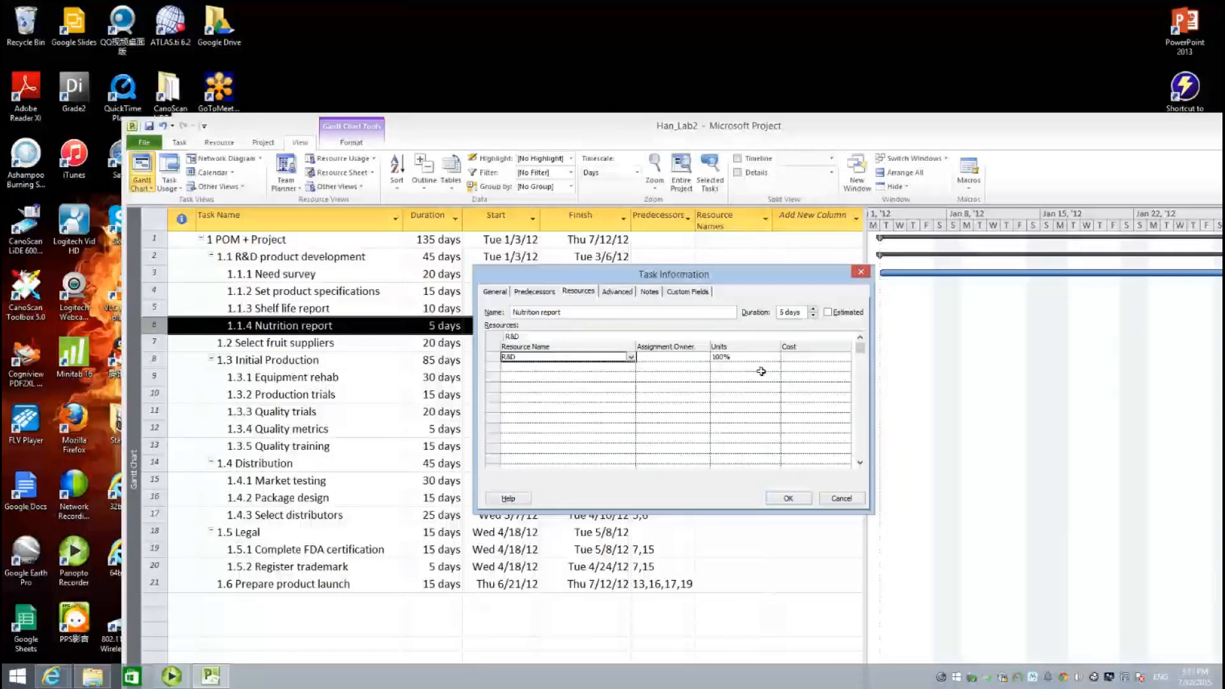
click(750, 359)
text(30)
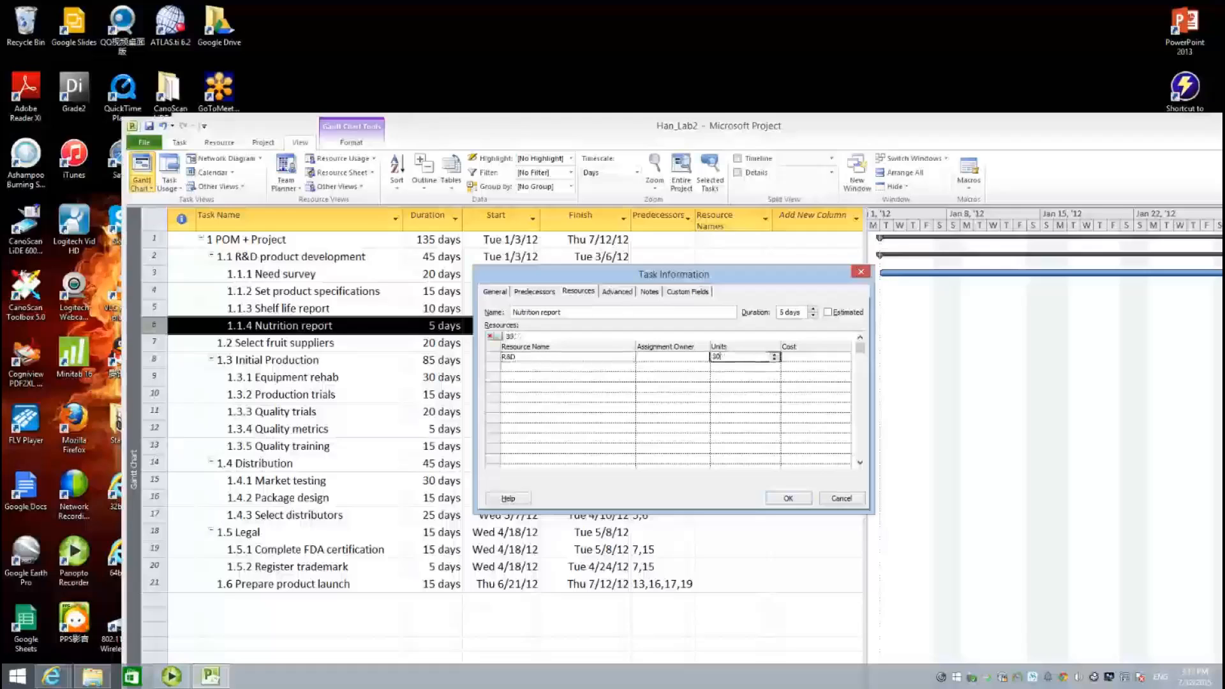
key(Return)
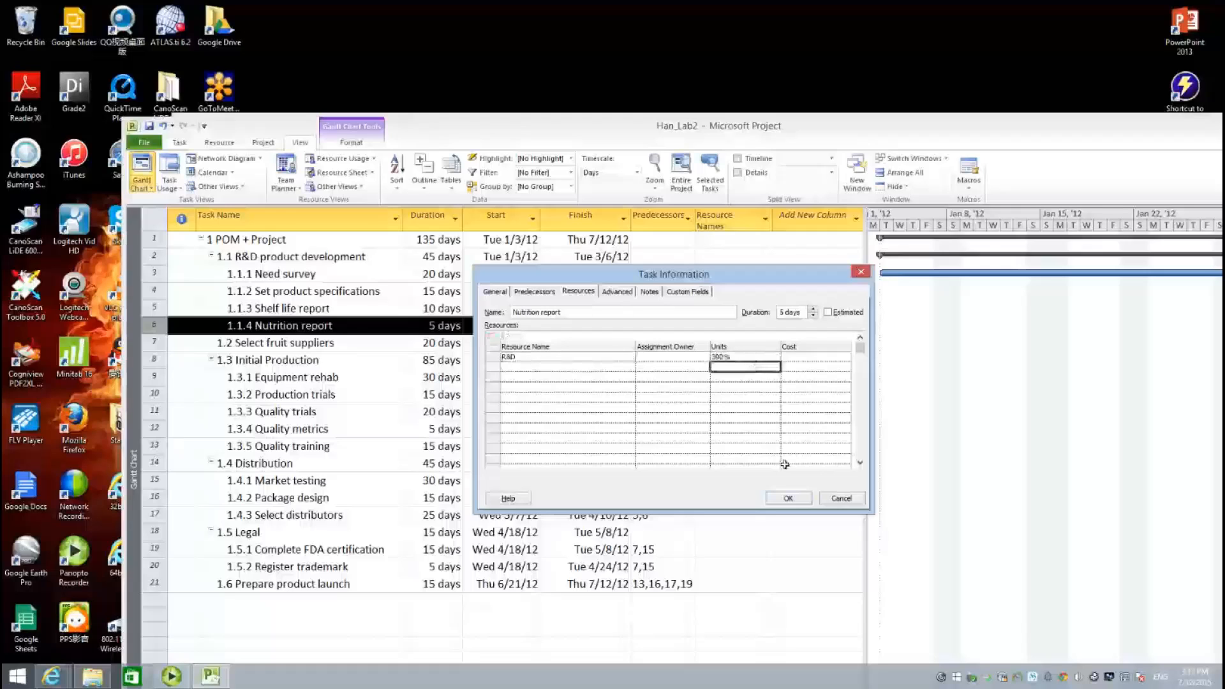
click(788, 499)
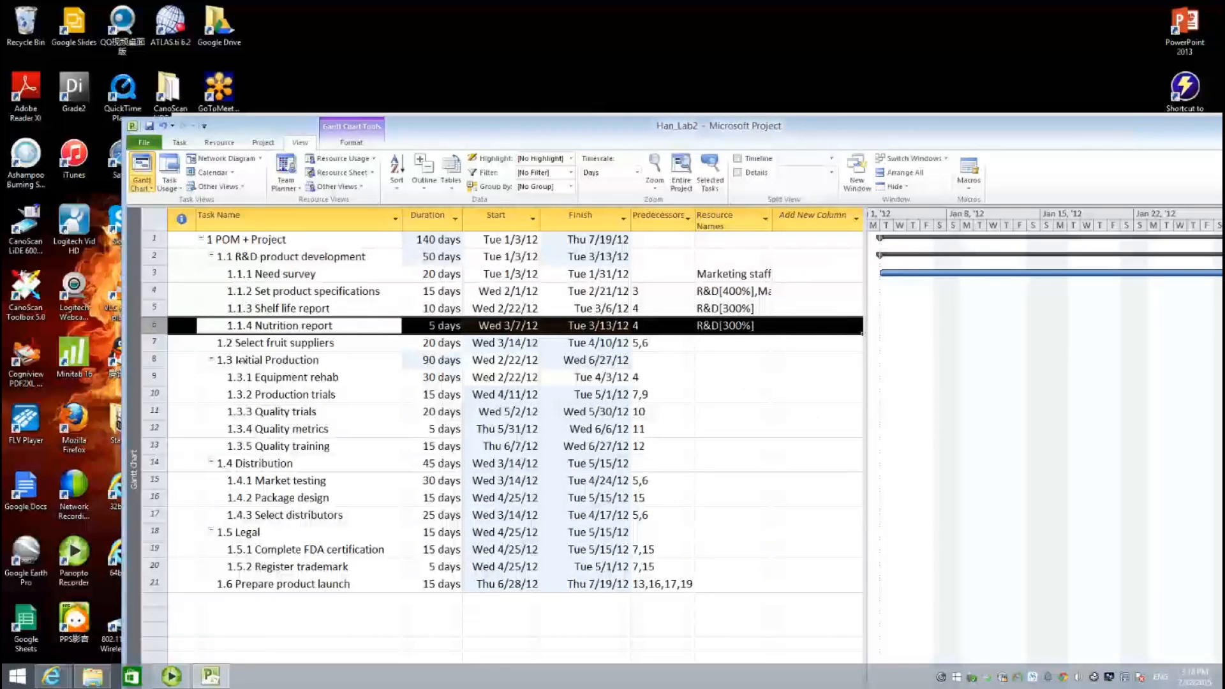
click(267, 344)
- Assign Purchasing to the Select fruit suppliers task
double_click(267, 345)
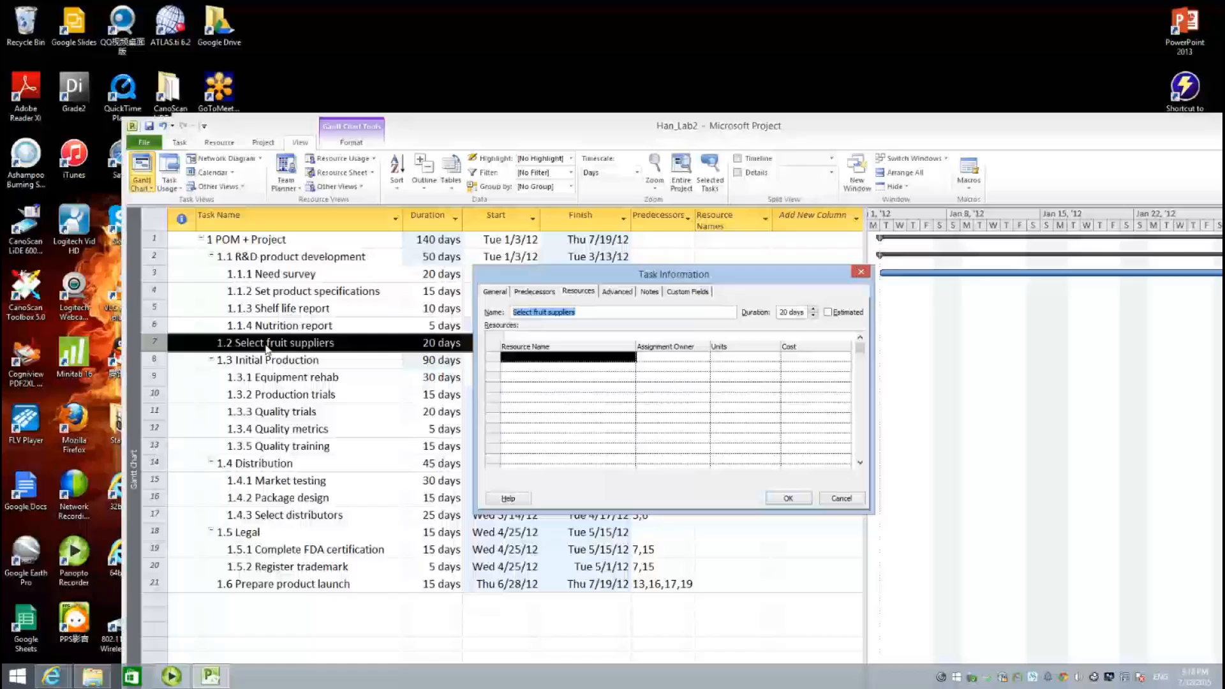
click(632, 359)
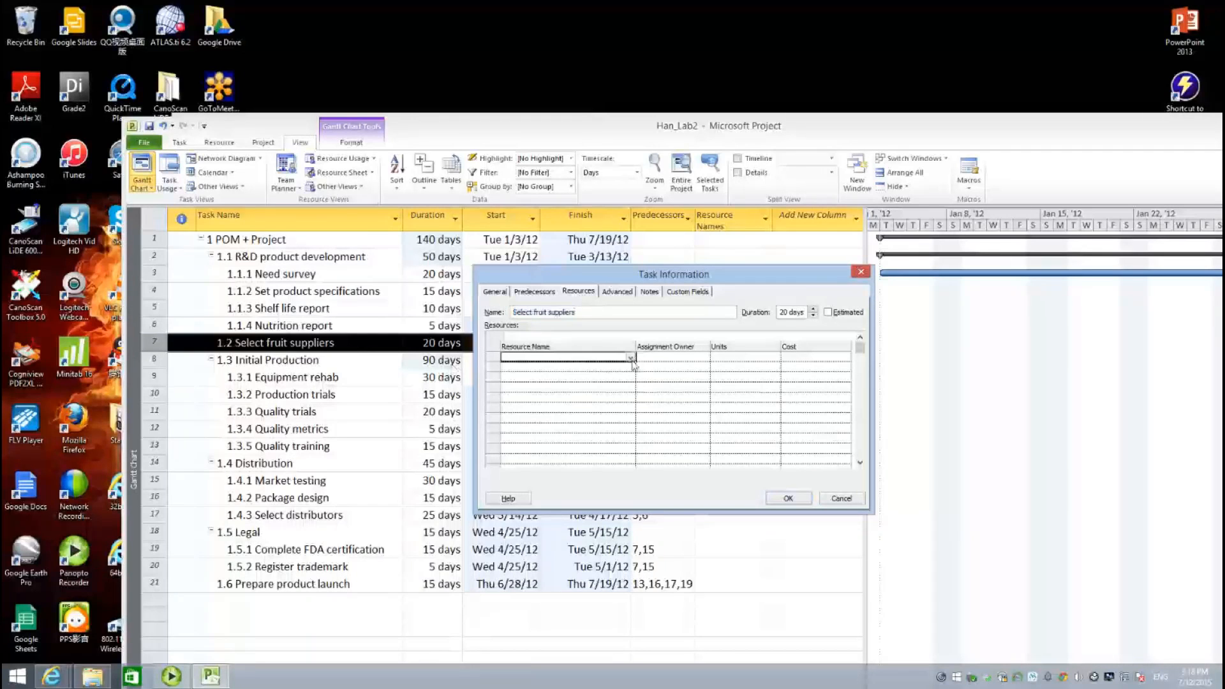
click(631, 359)
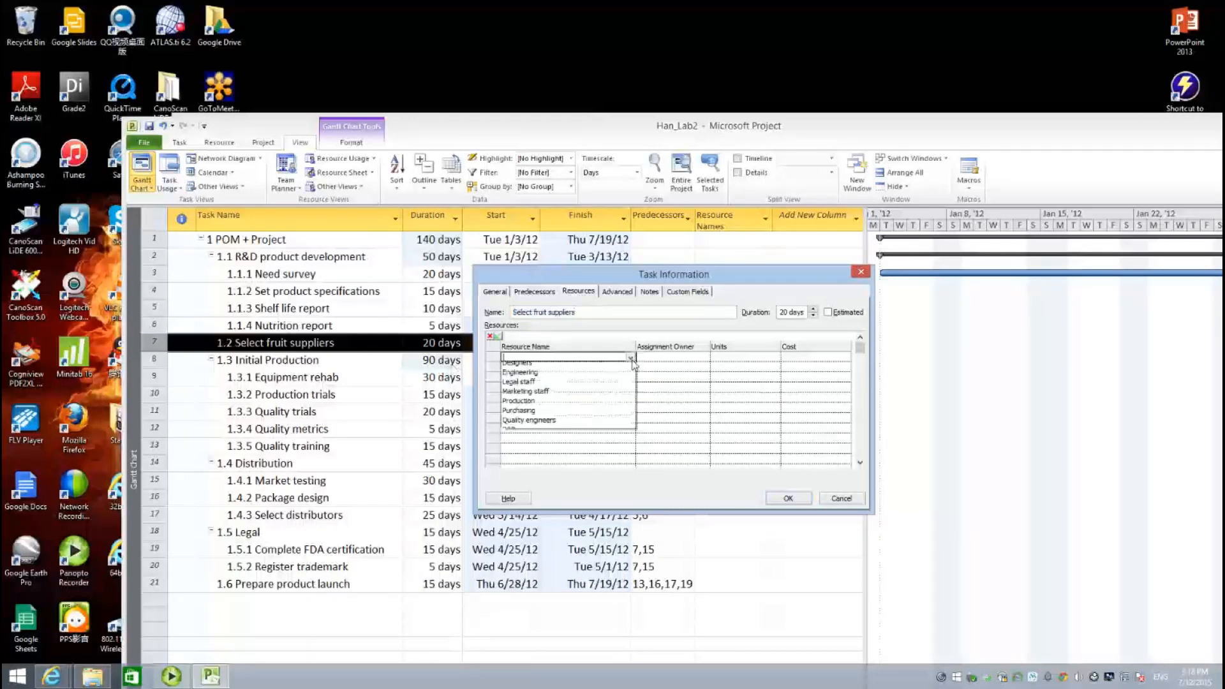
click(603, 416)
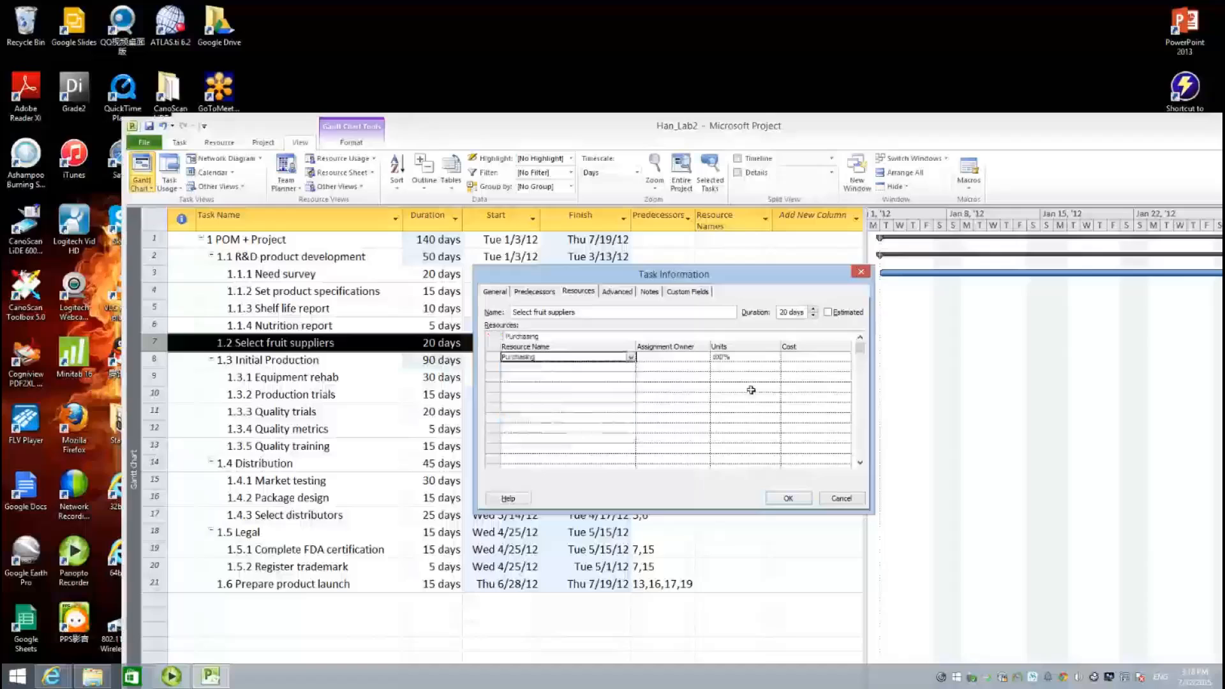
click(789, 499)
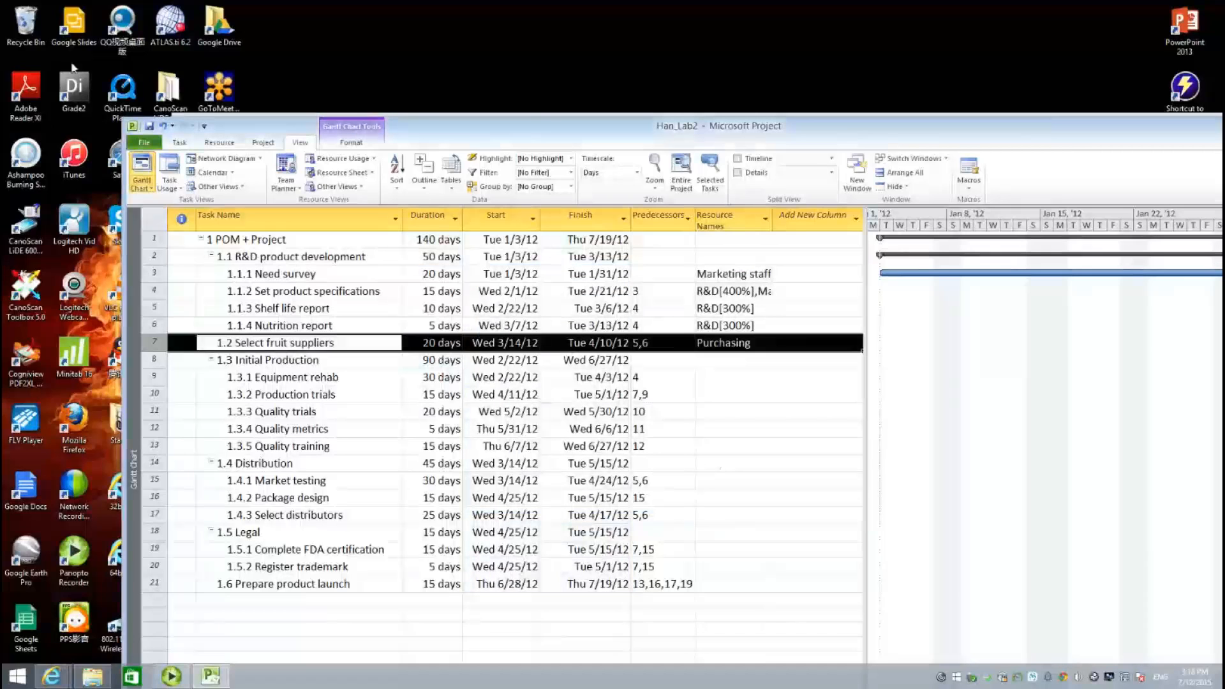
- Assign Engineering at 1,000% and Production at 2,000% to Equipment rehab
double_click(292, 379)
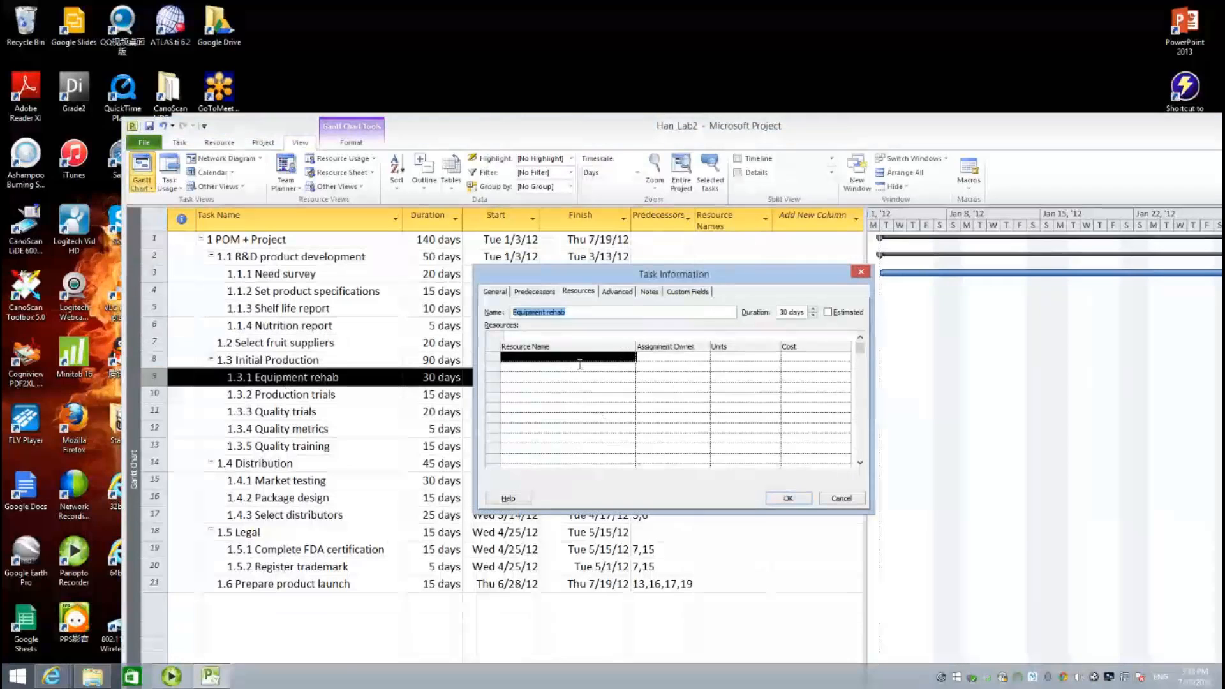
click(609, 358)
click(630, 358)
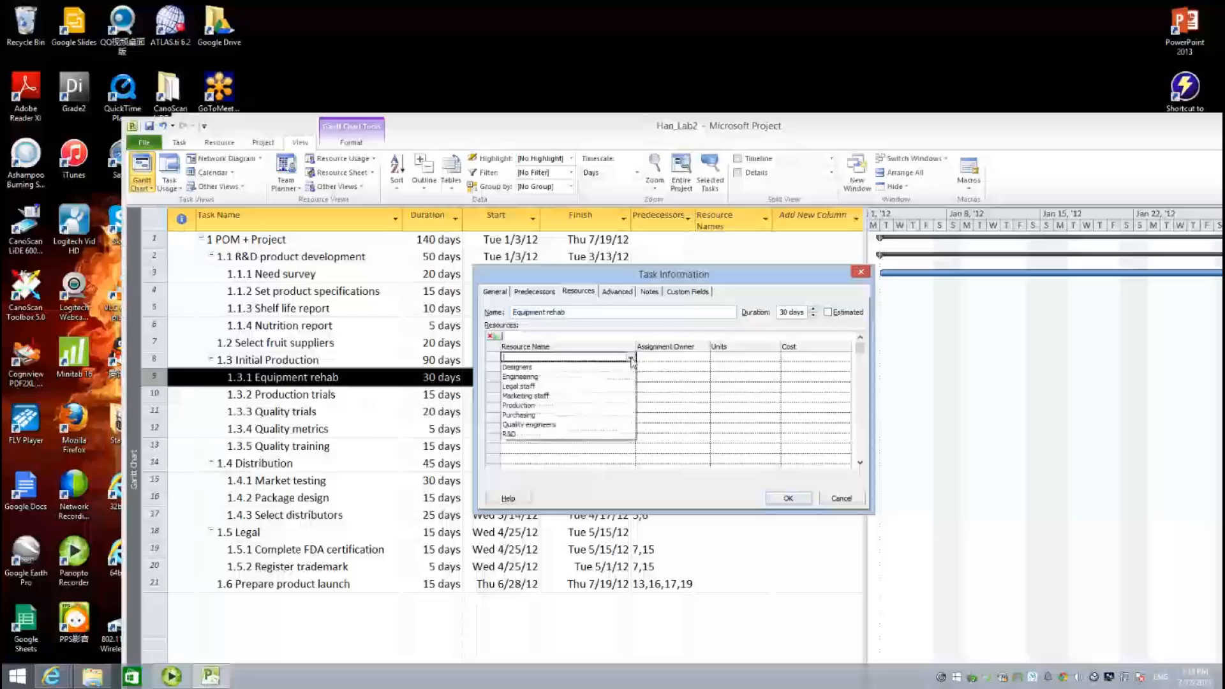
click(536, 367)
click(739, 359)
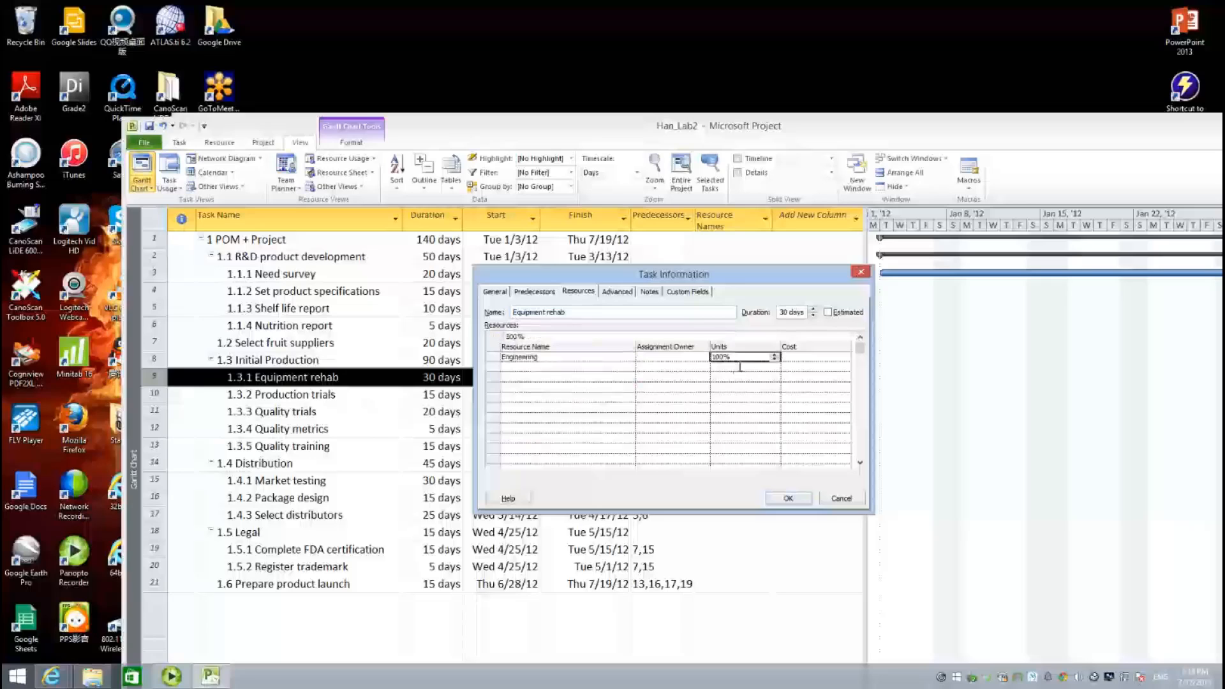
text(1000)
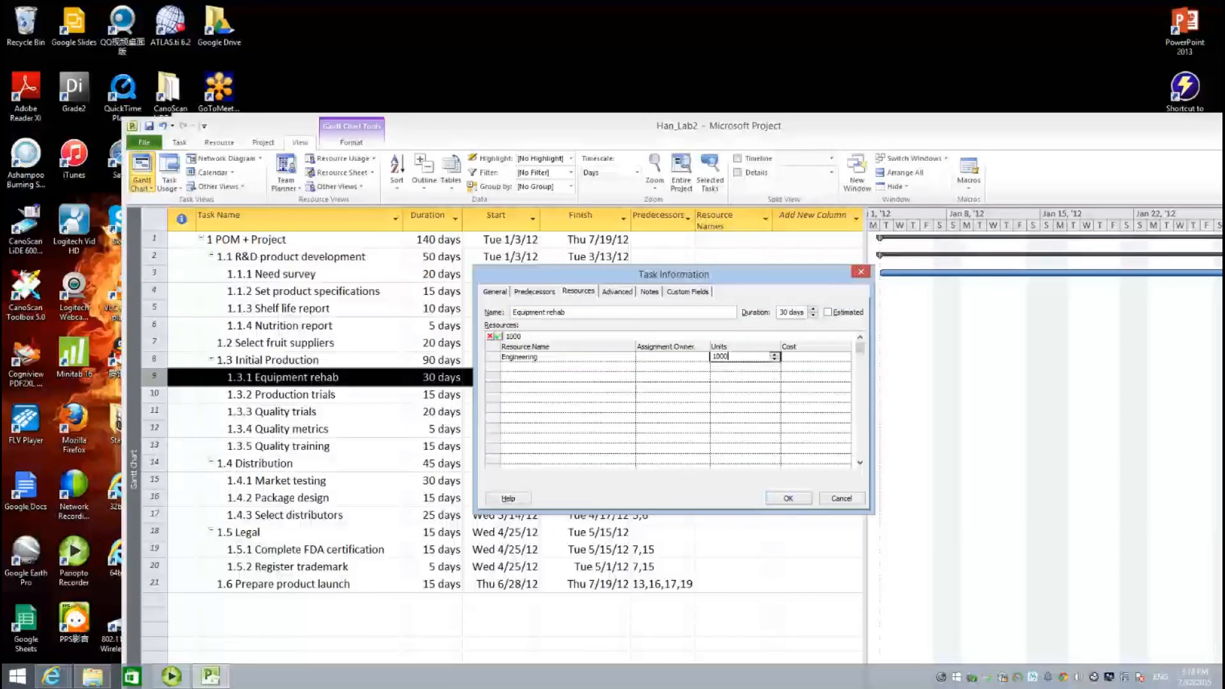
click(578, 369)
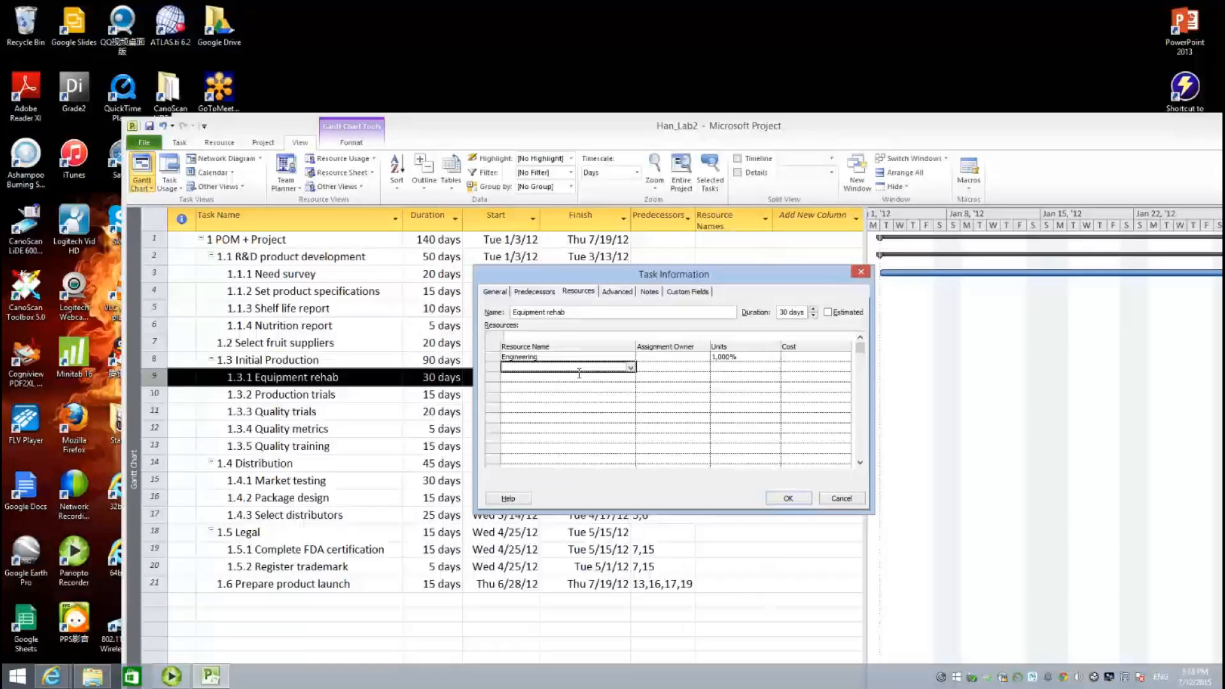
click(630, 368)
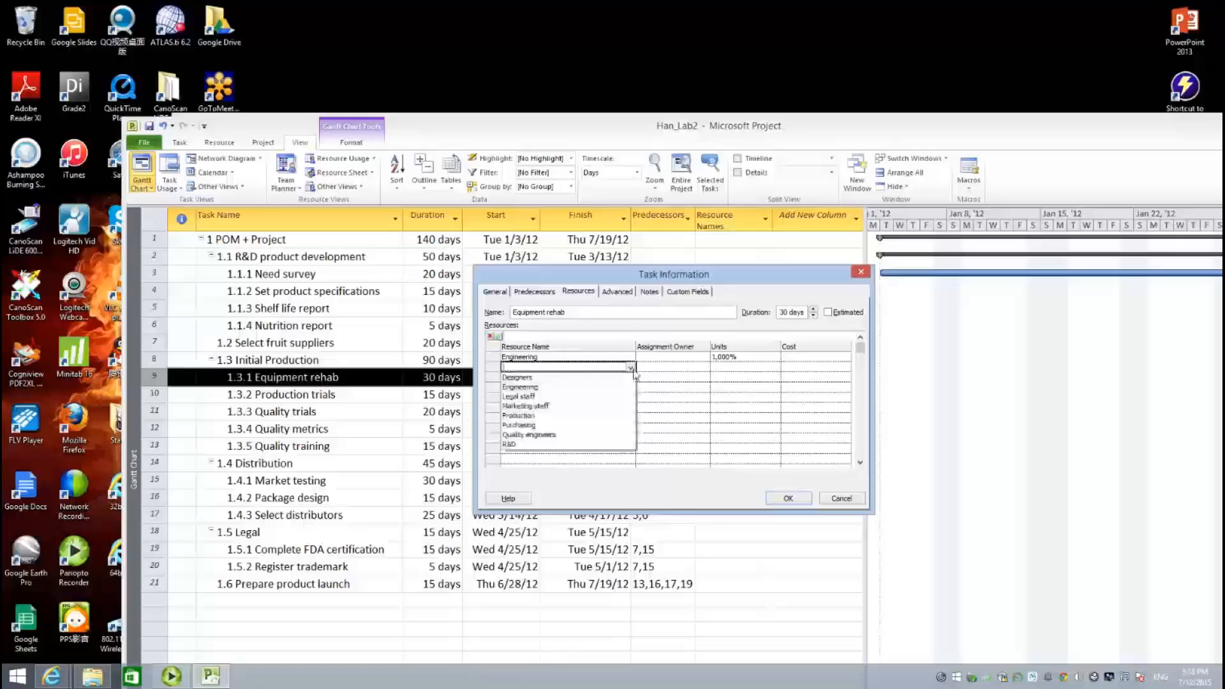
click(596, 416)
click(738, 368)
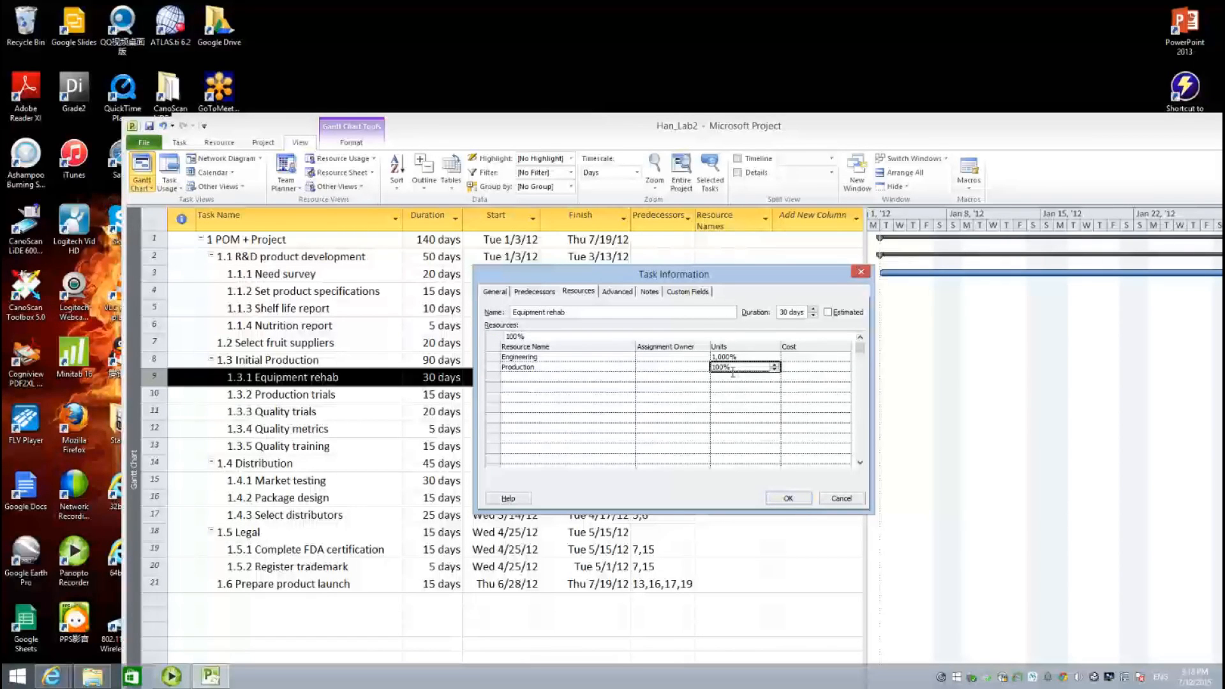
text(2000)
click(789, 499)
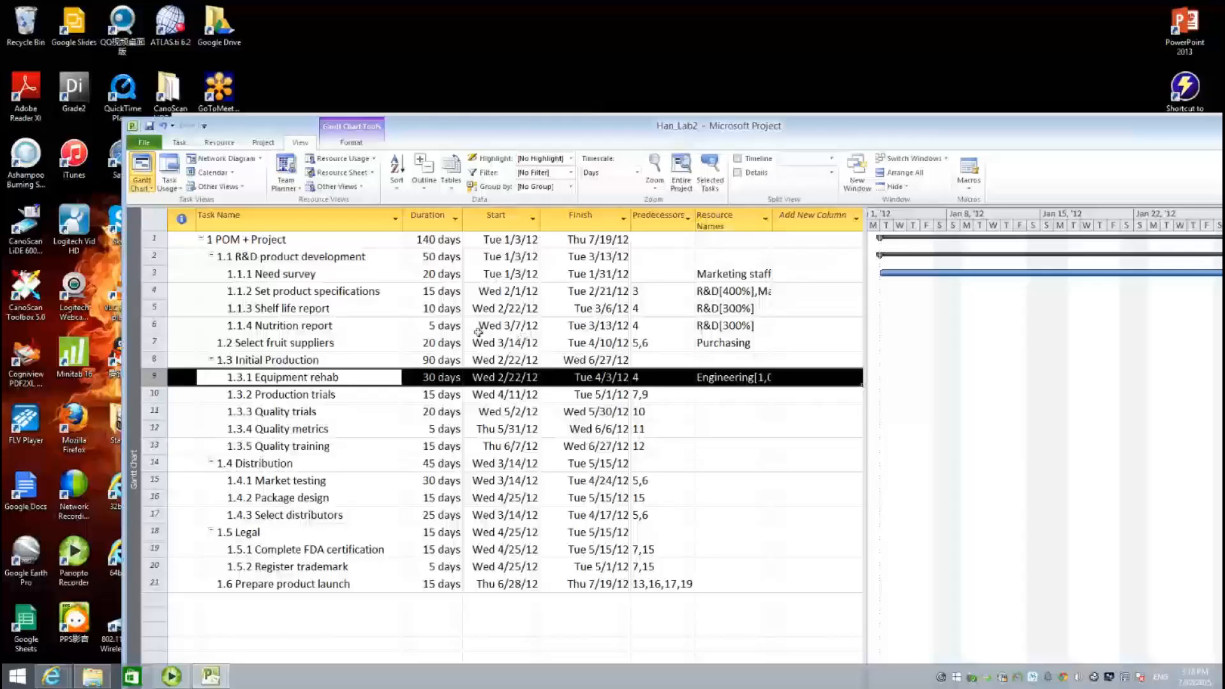
- On Production trials, assign Production at 1,500% and add Purchasing as a second resource
click(311, 398)
double_click(311, 398)
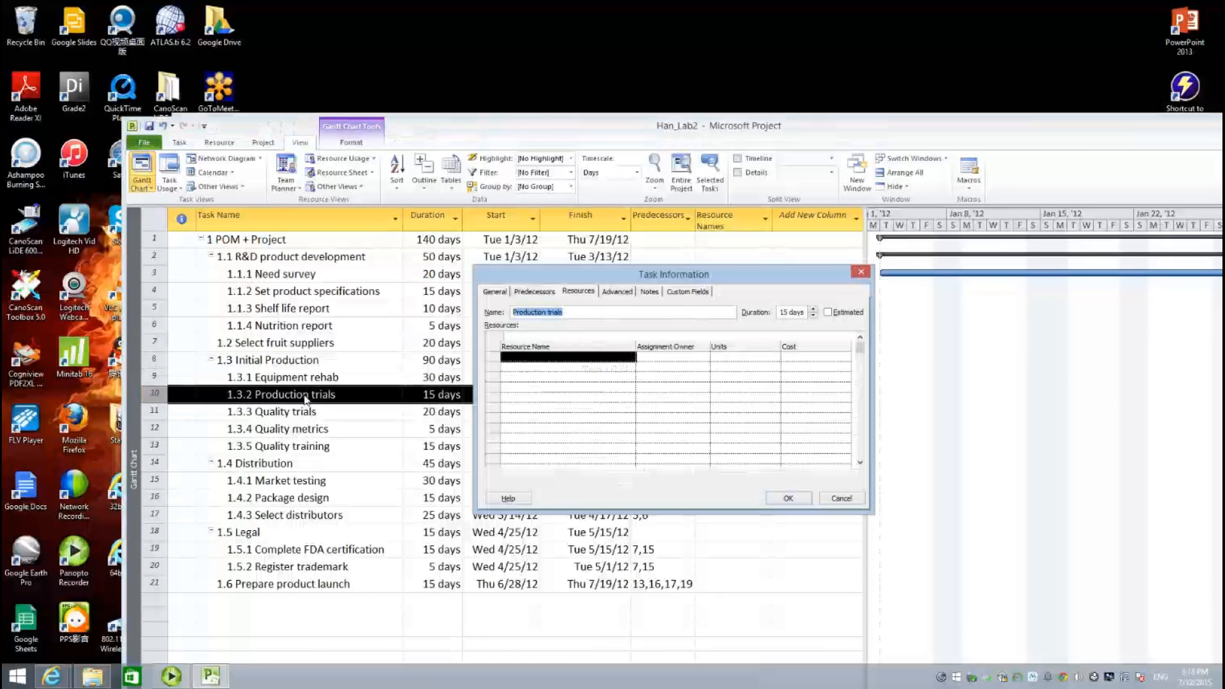
click(520, 363)
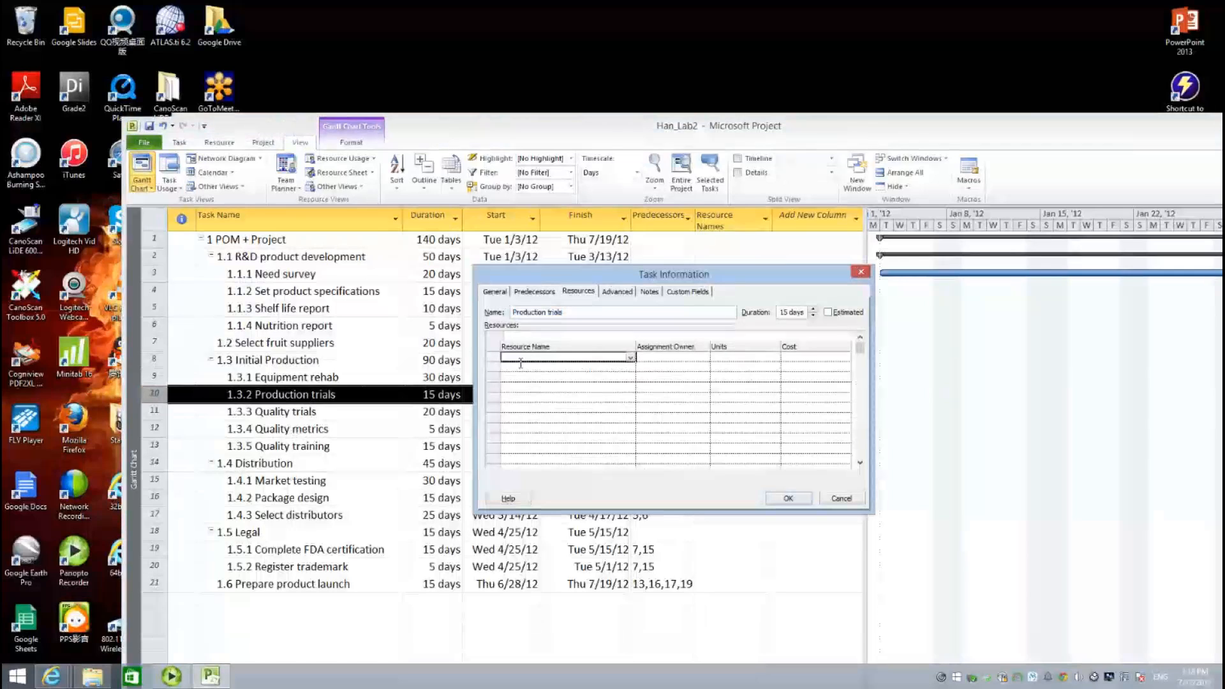
click(631, 358)
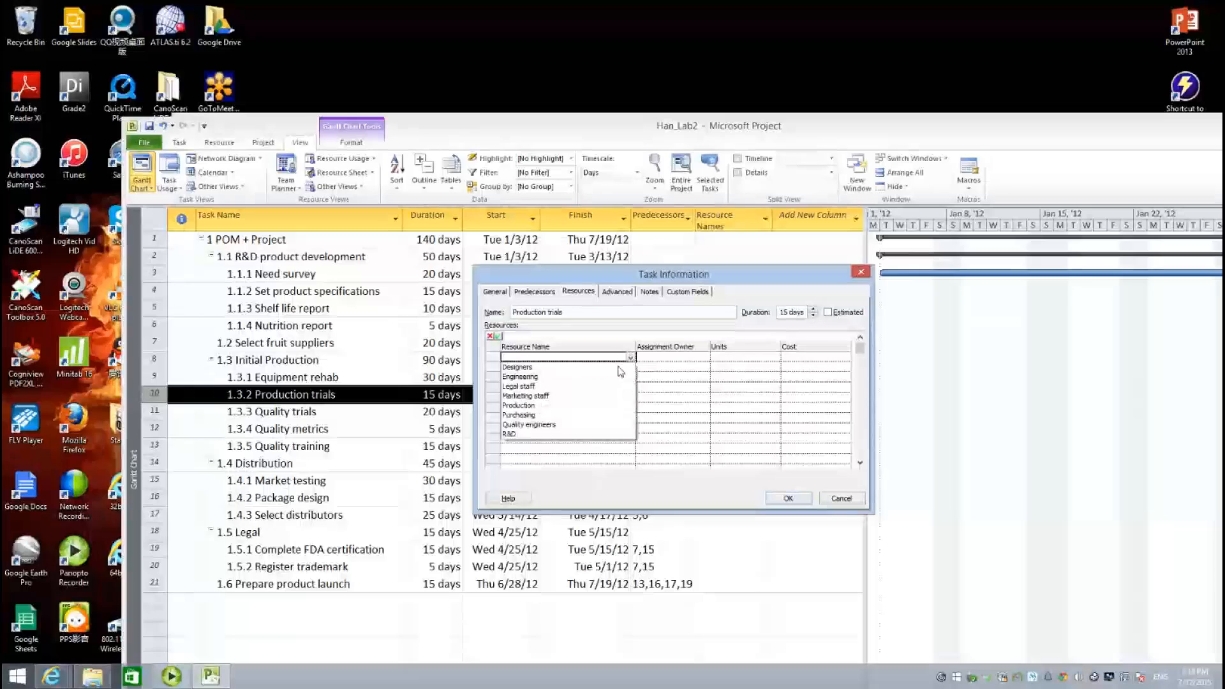
click(562, 406)
click(733, 358)
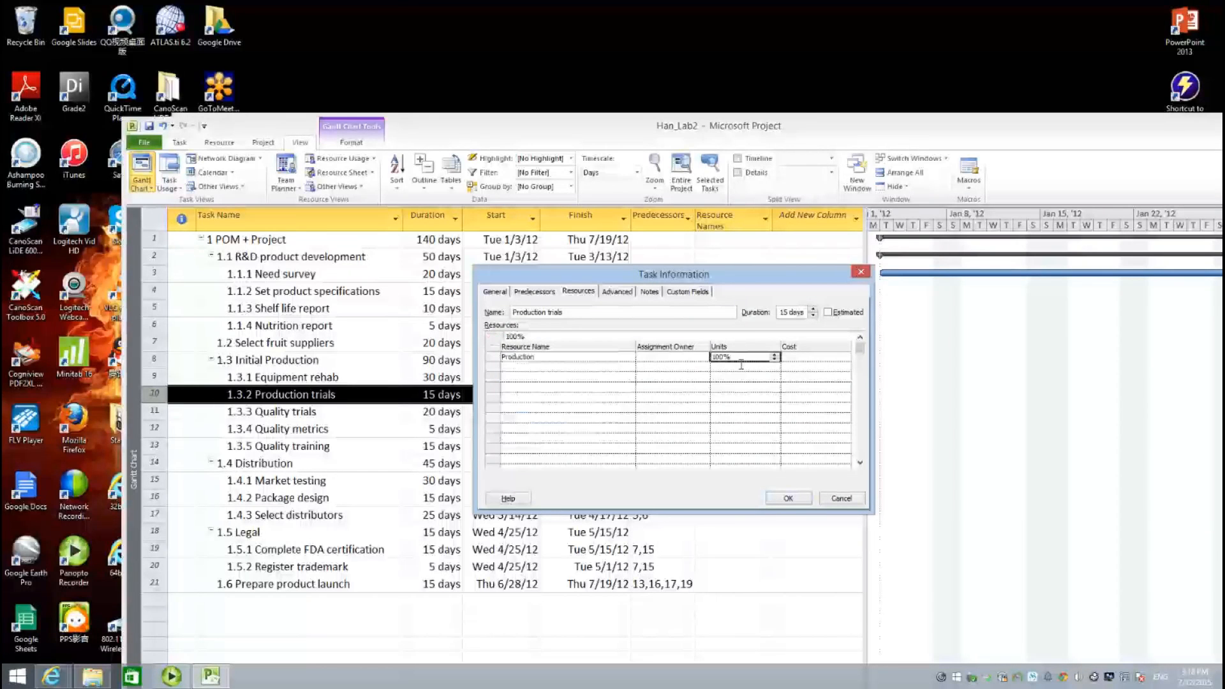
text(1500)
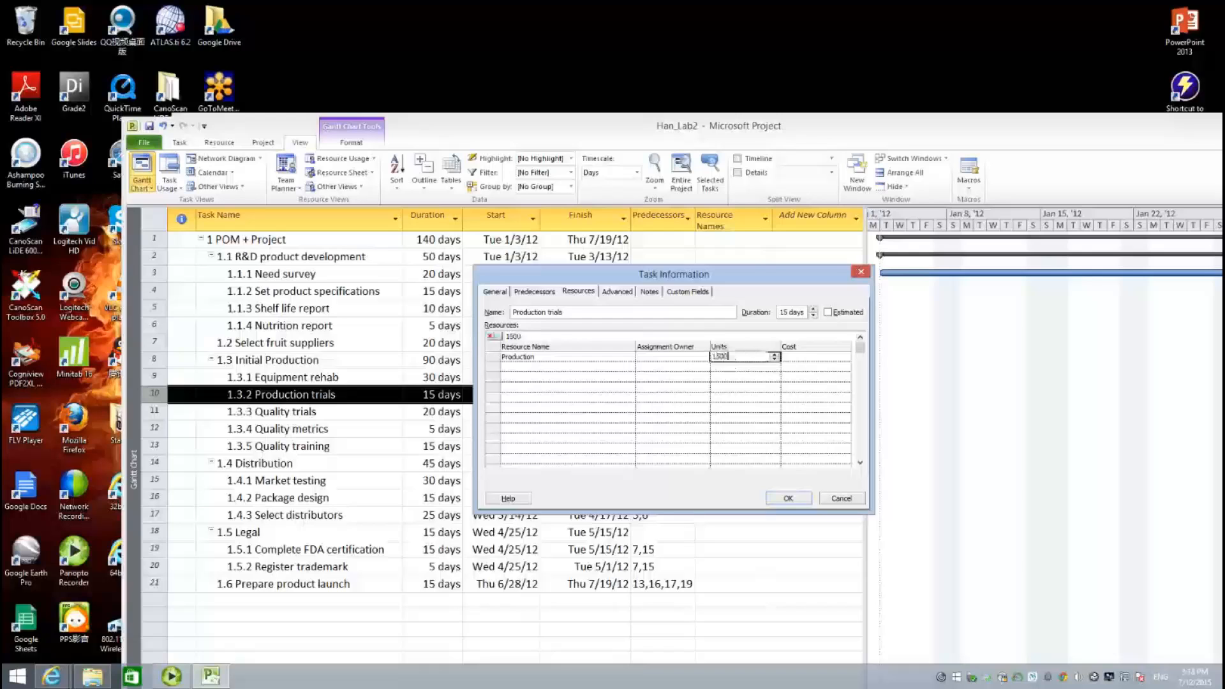
key(Return)
click(547, 367)
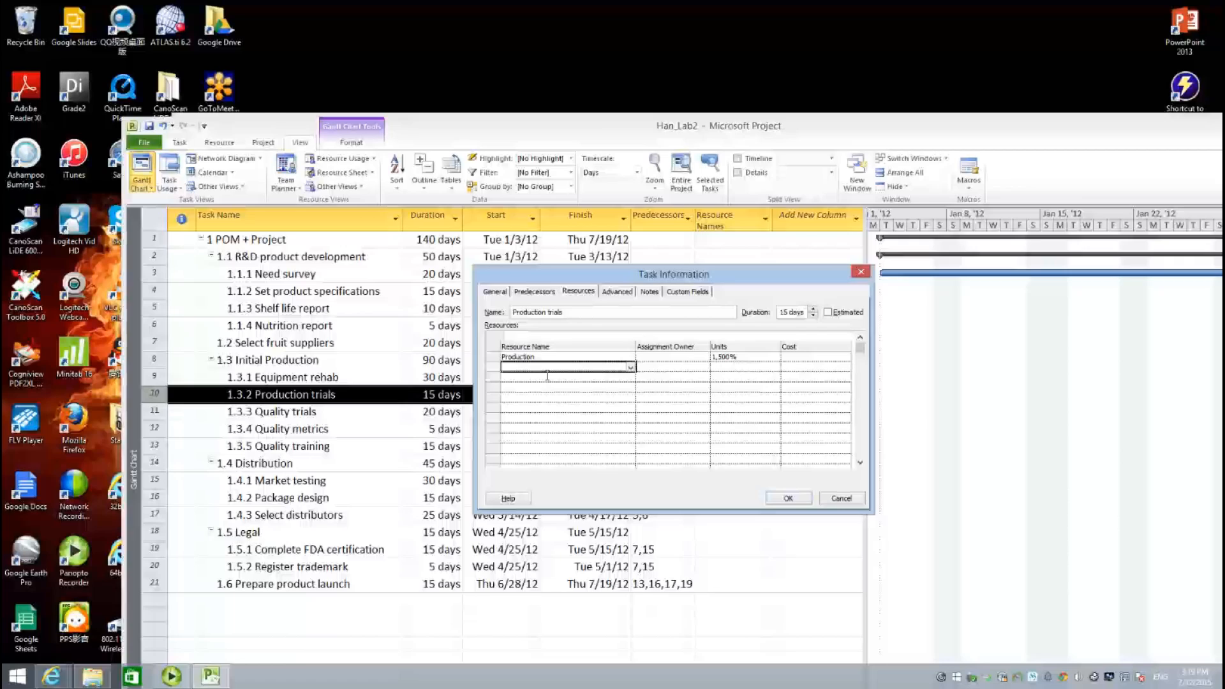
click(630, 368)
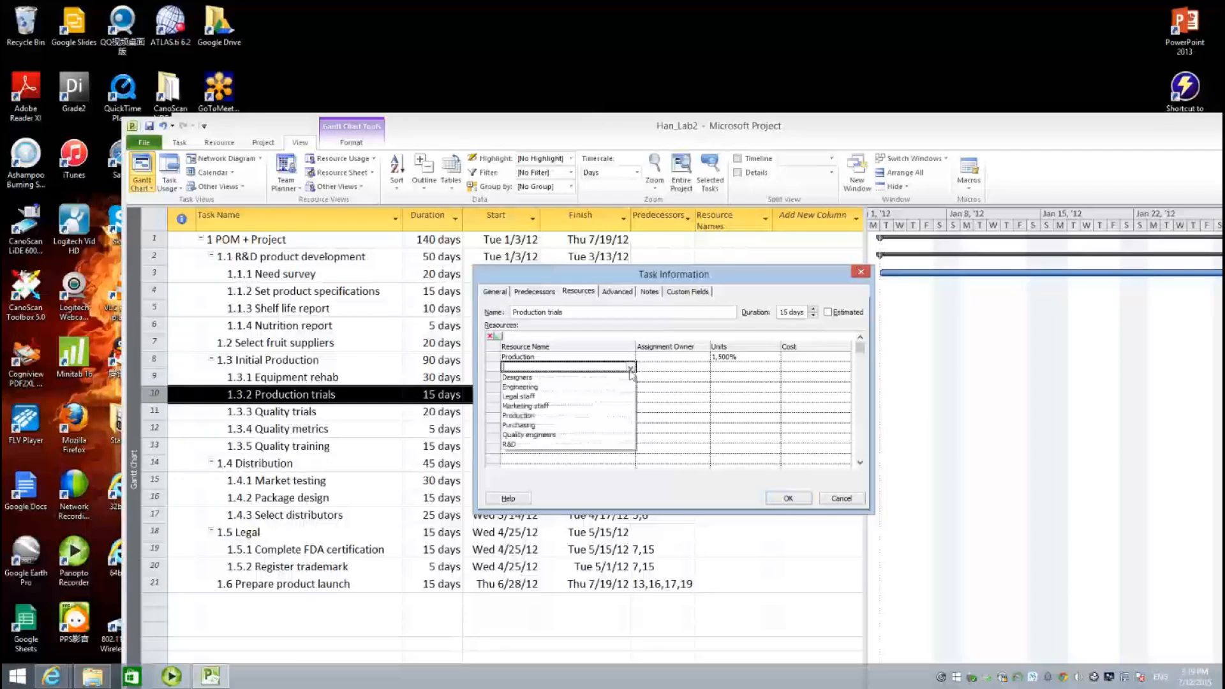
click(603, 425)
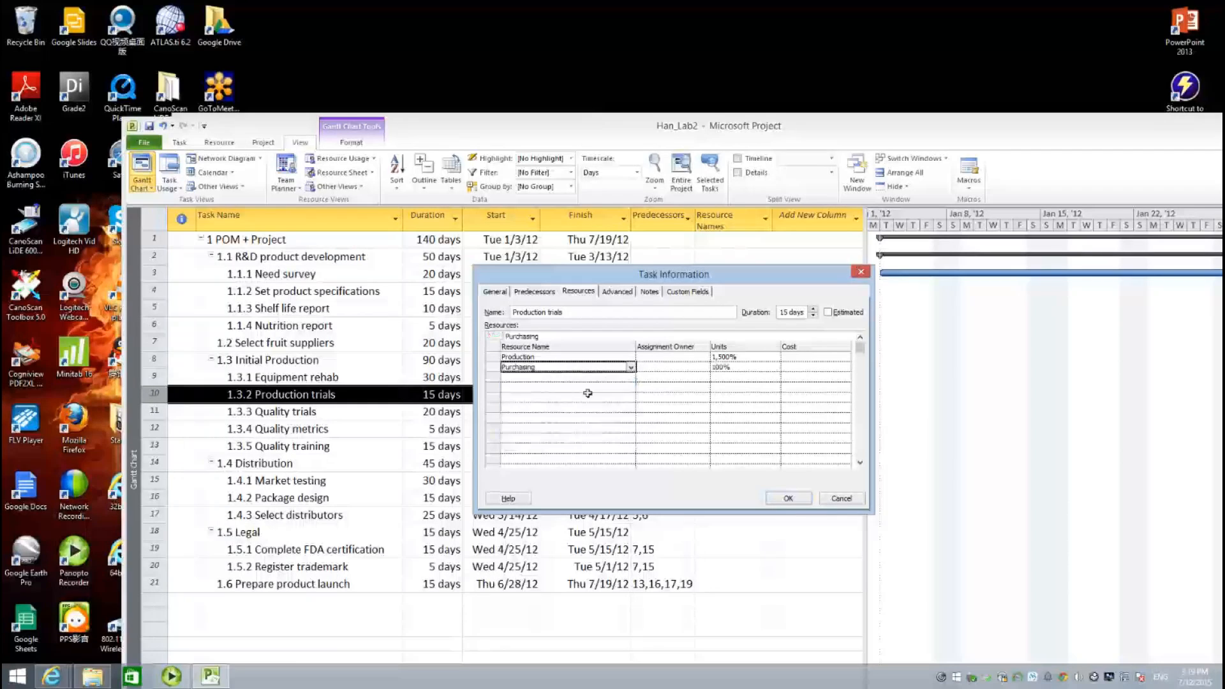
key(Return)
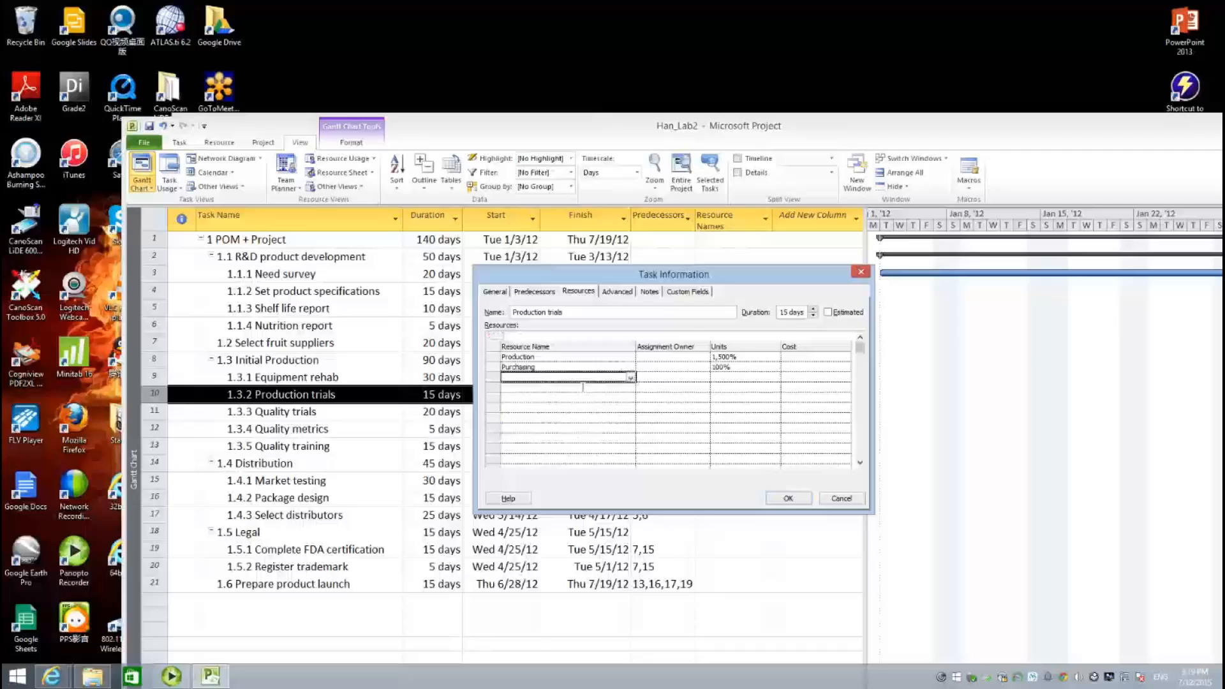
- Add Engineering at 1,000% to Production trials and confirm the assignments
click(630, 377)
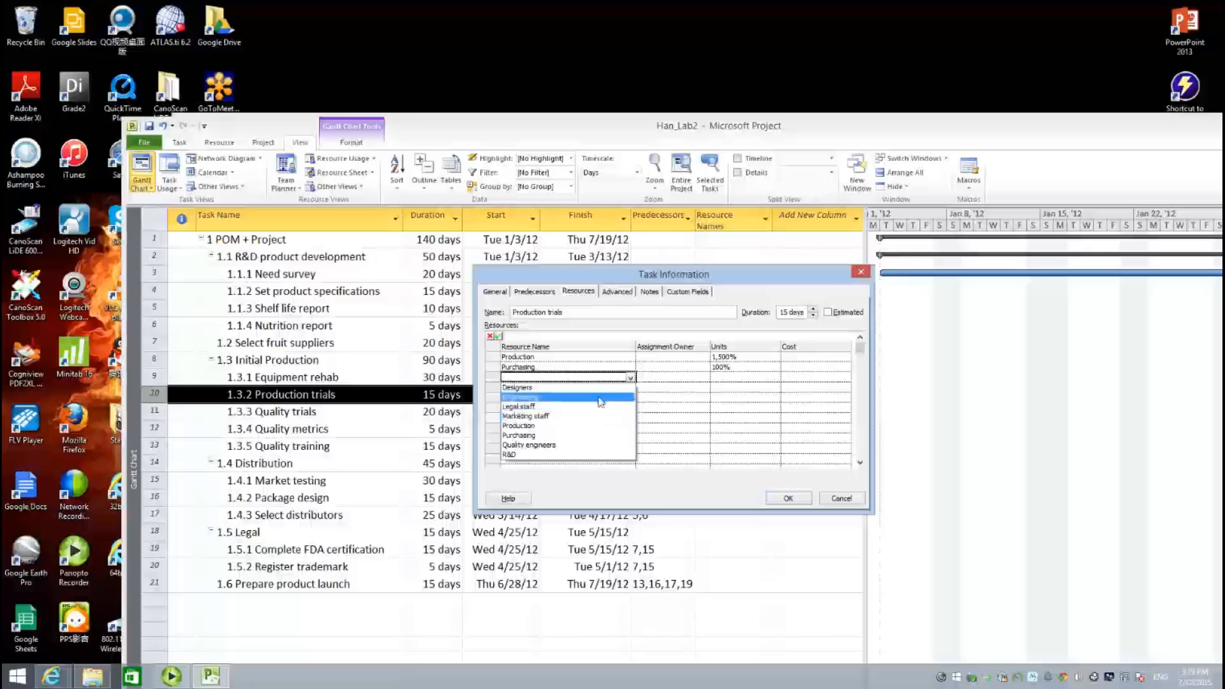
click(600, 398)
click(744, 381)
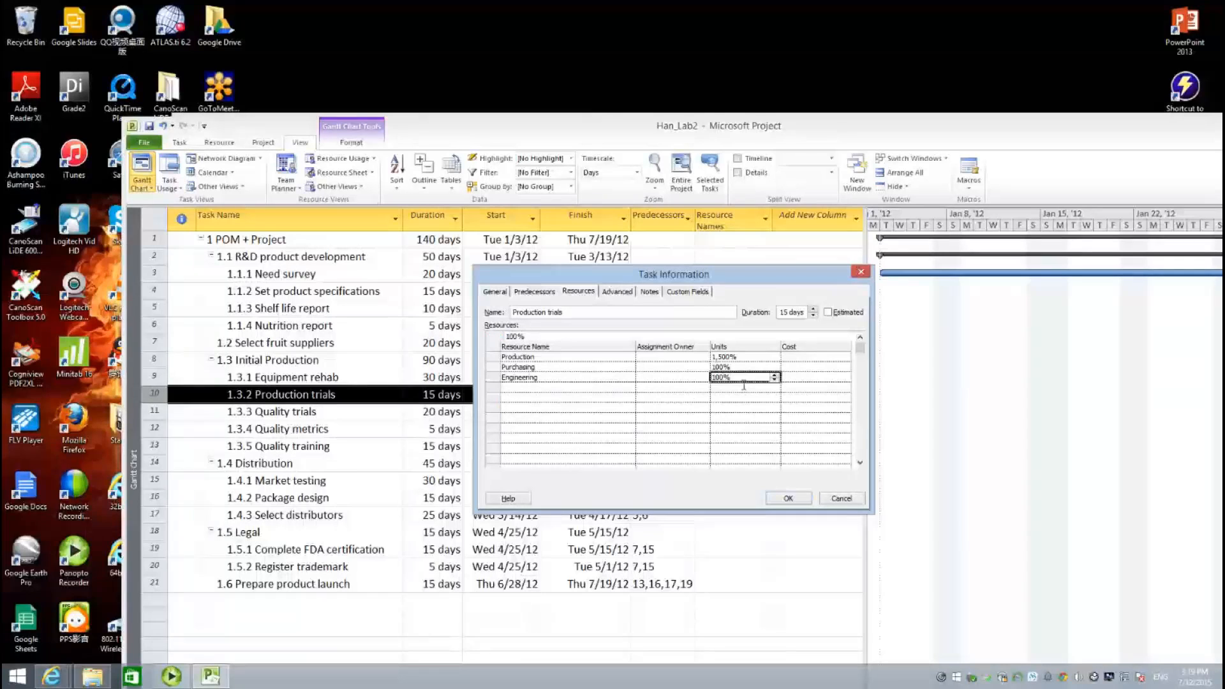
text(1000)
click(543, 398)
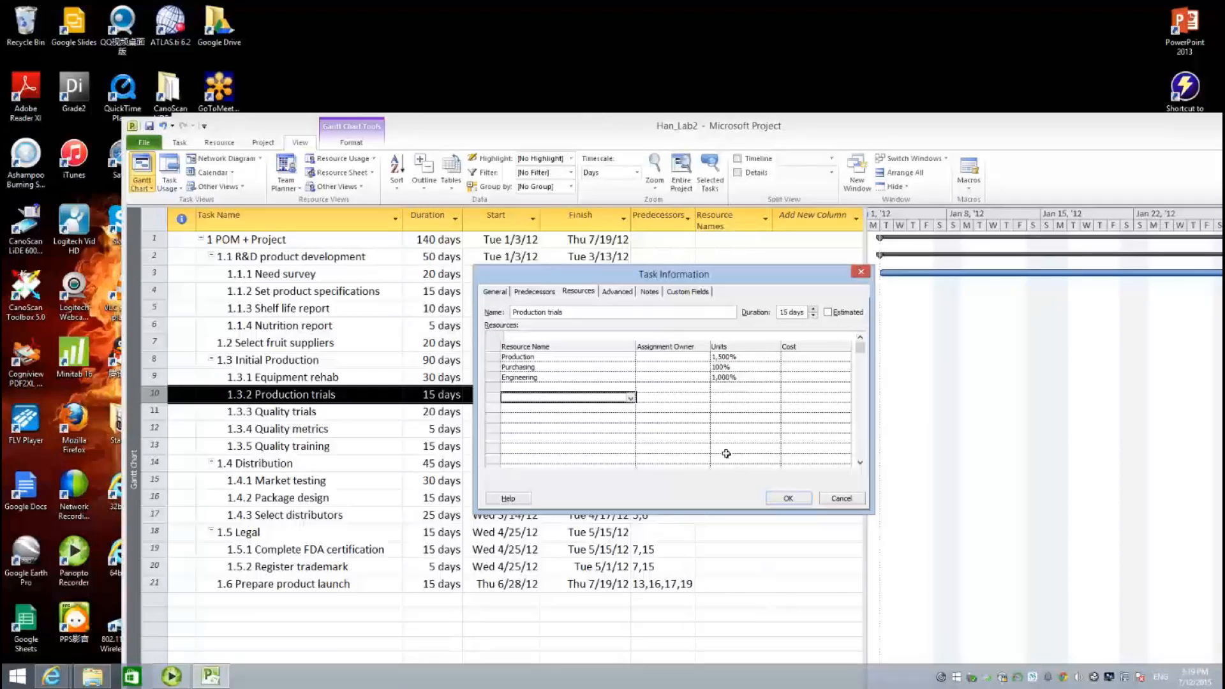
click(787, 499)
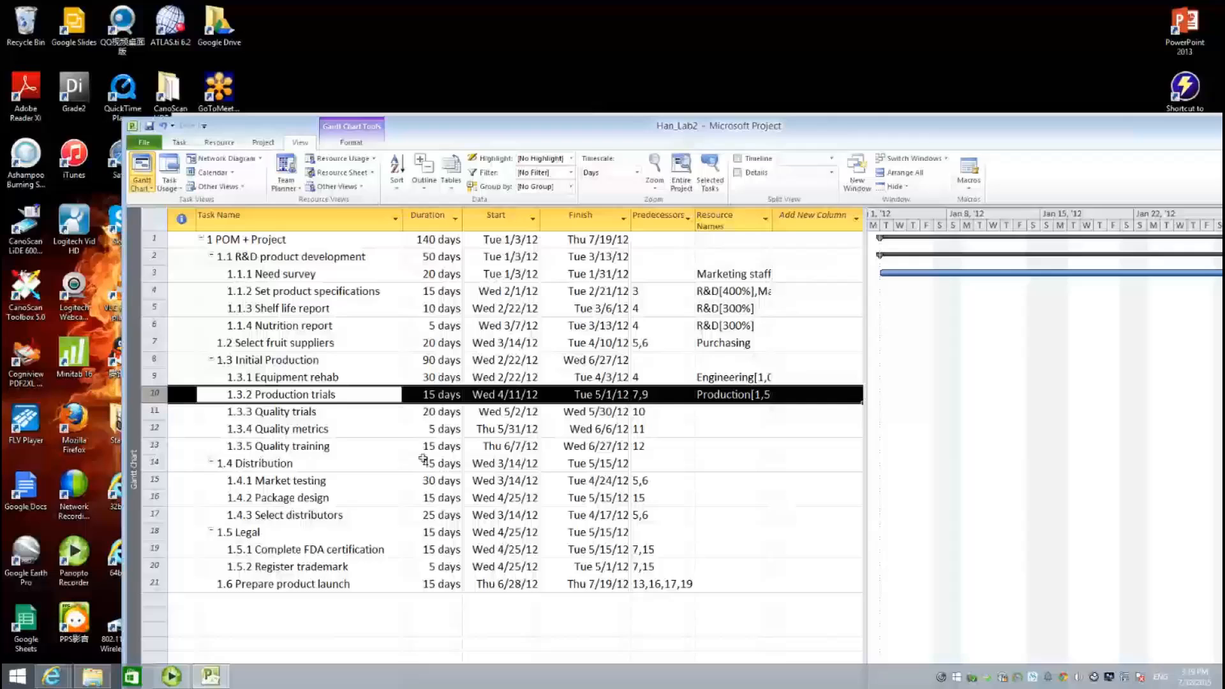
- Assign Quality engineers at 300% to the Quality trials task
click(315, 415)
double_click(316, 417)
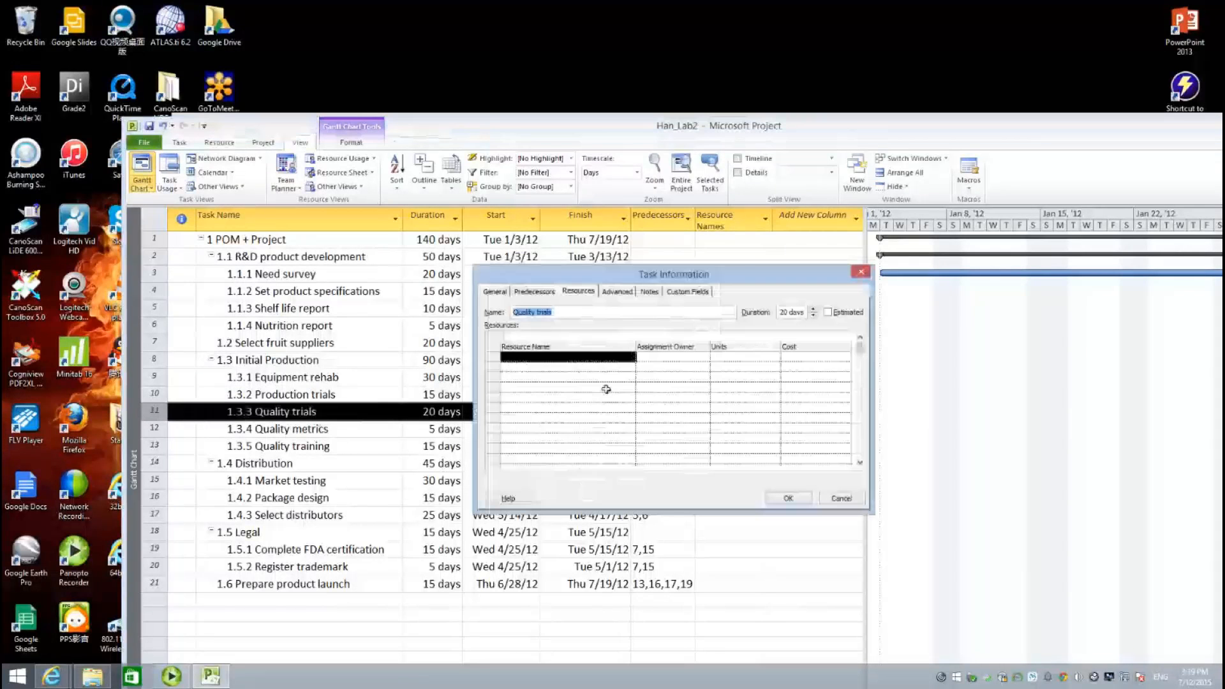
click(602, 359)
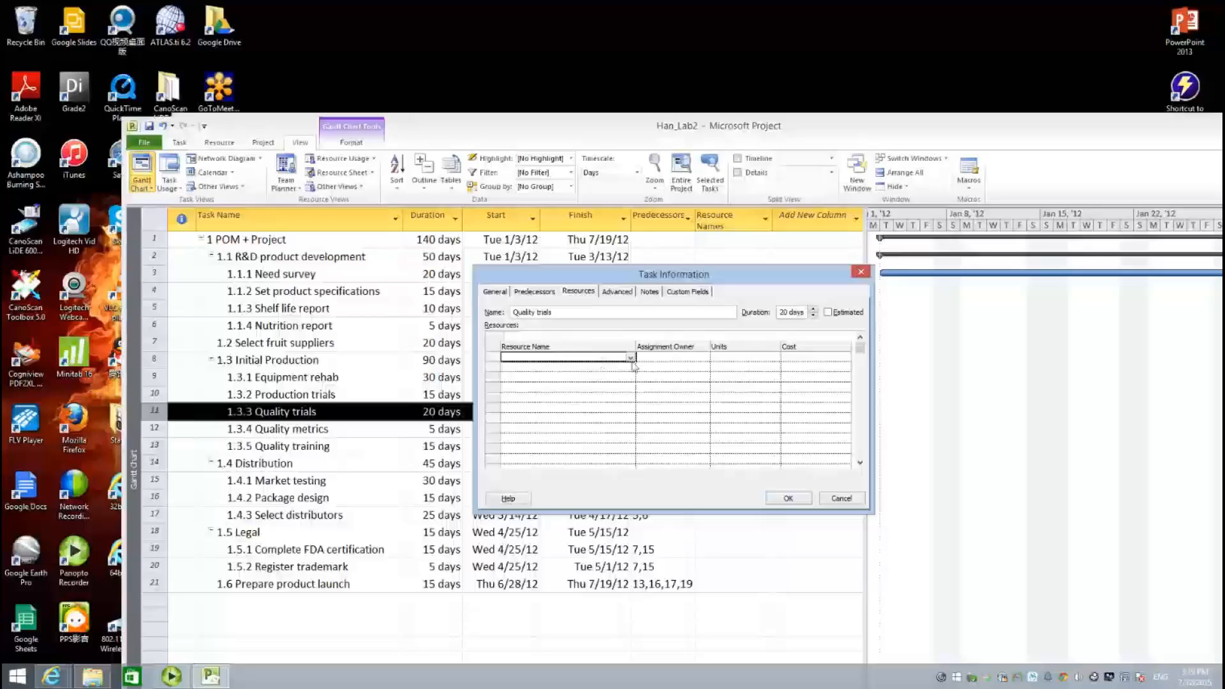
click(631, 358)
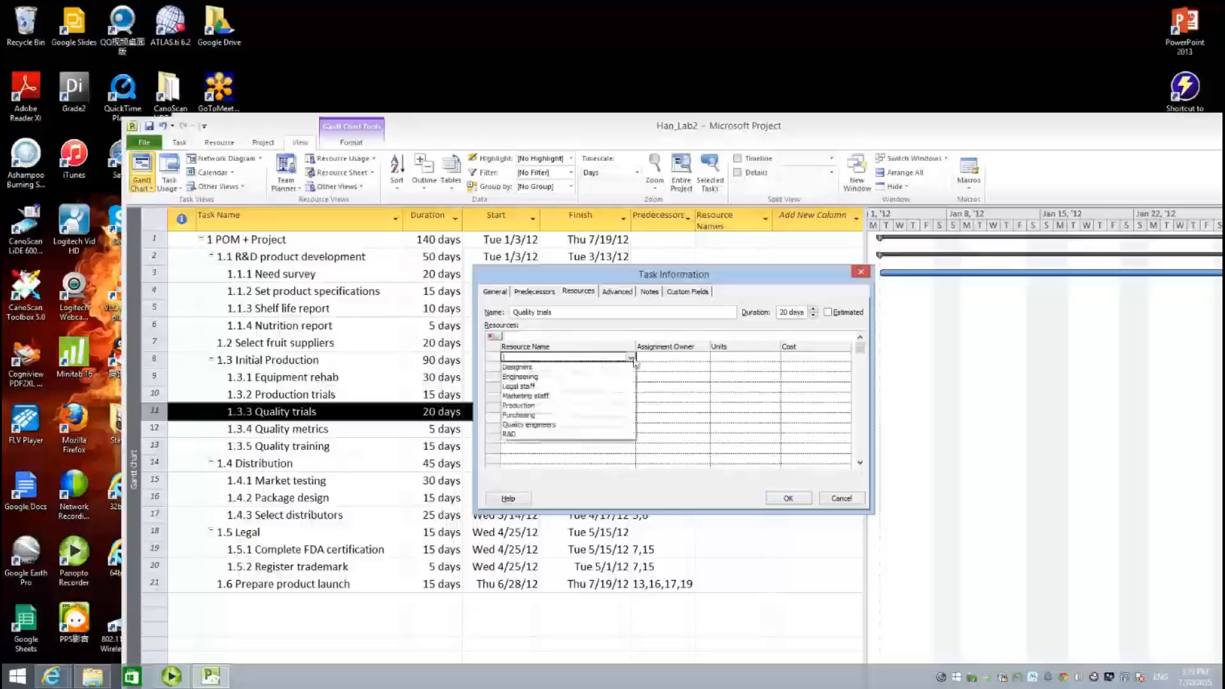
click(594, 424)
click(760, 358)
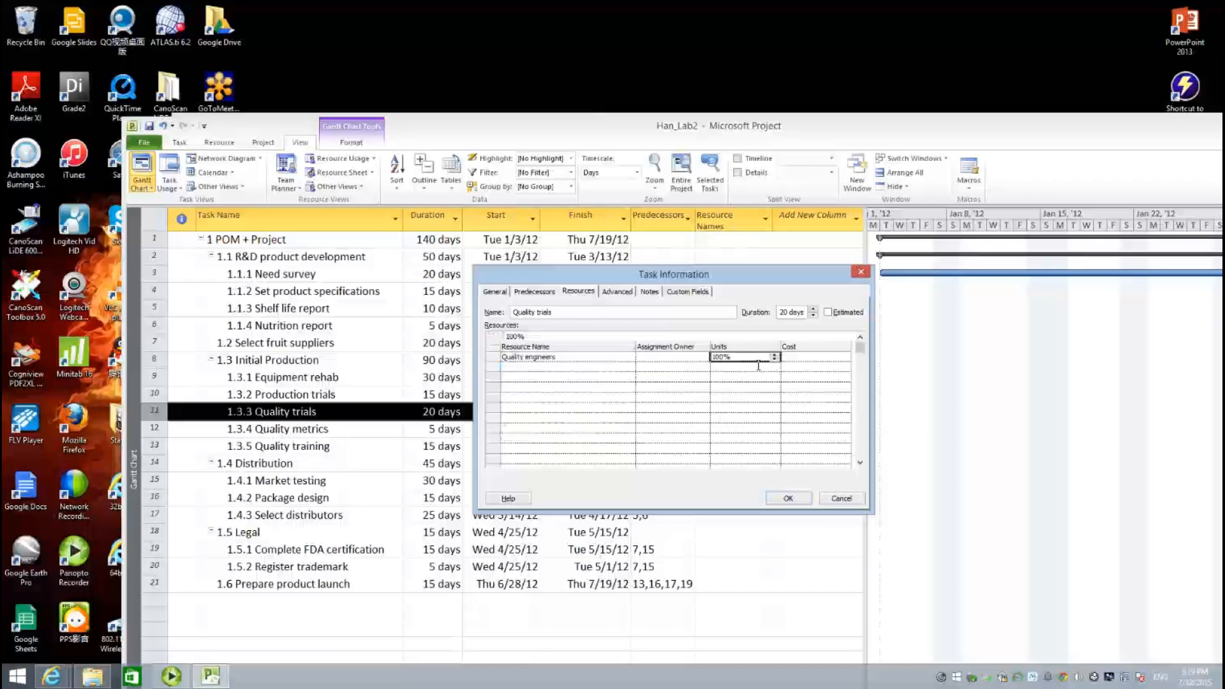
text(300)
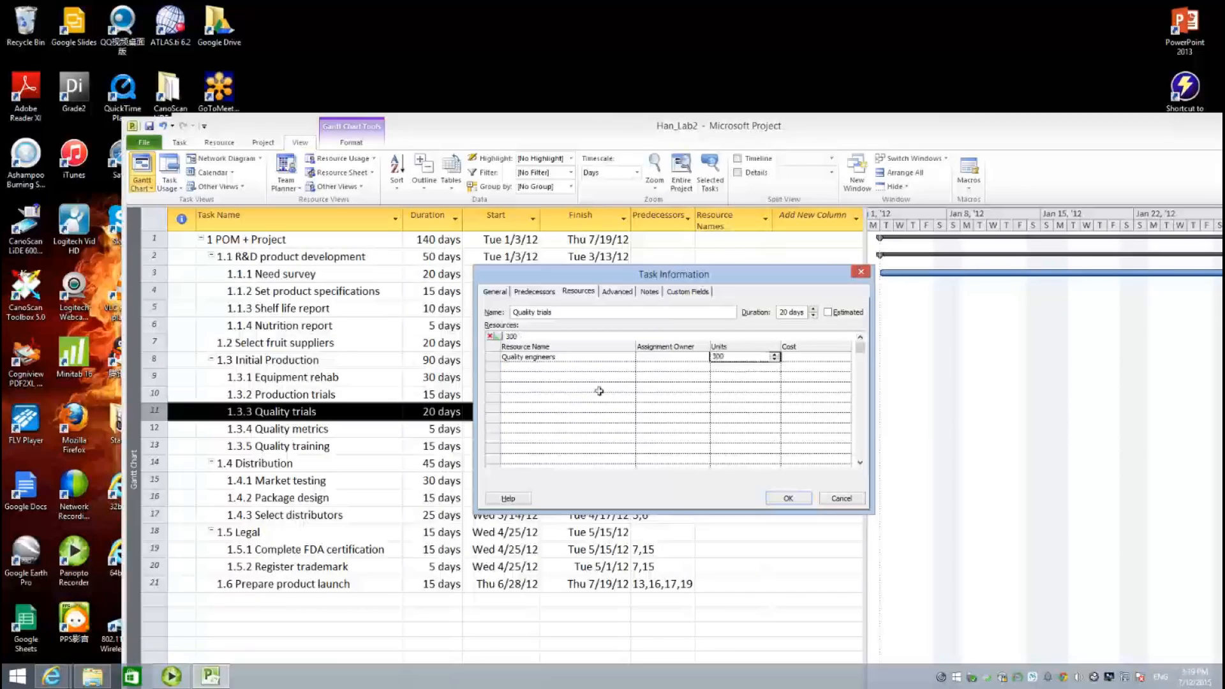
click(571, 368)
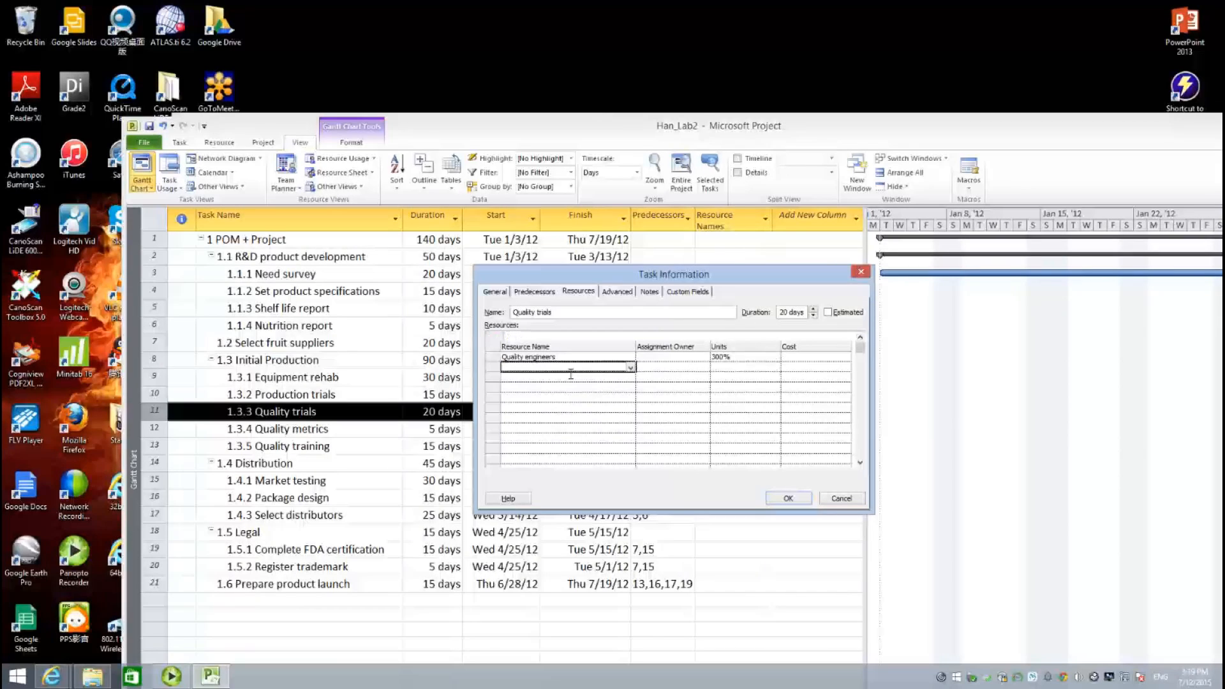
- Add Production at 500% to Quality trials, then open Quality metrics' details
click(630, 368)
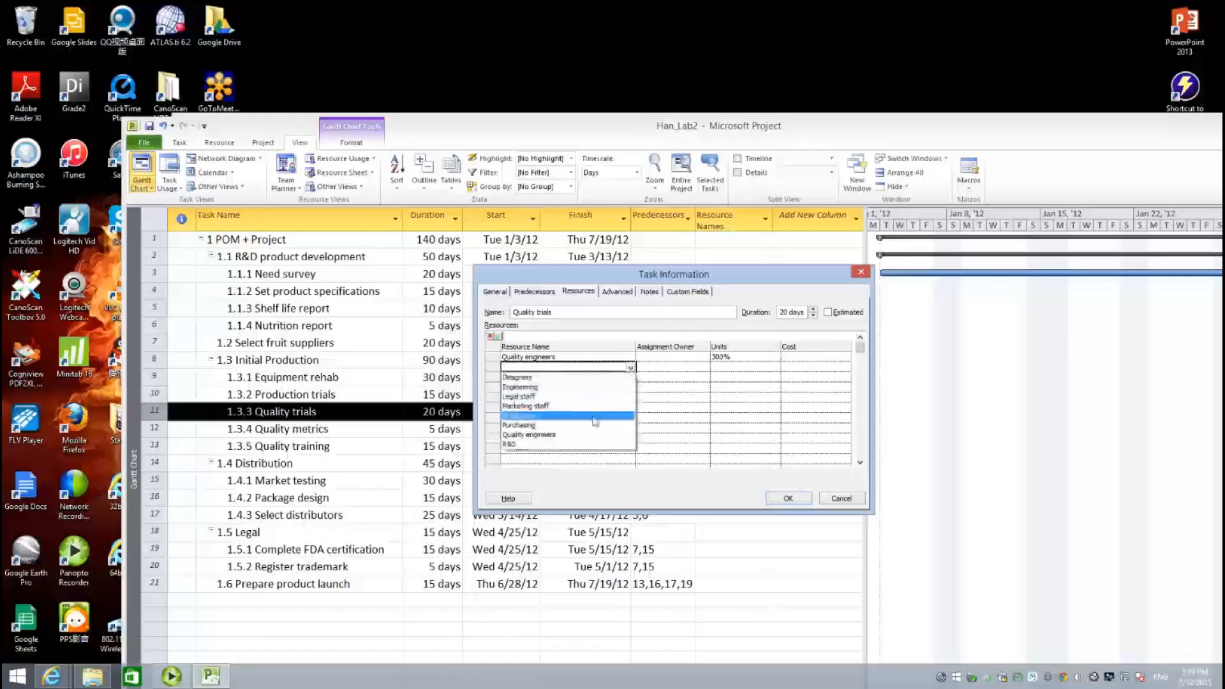
click(595, 421)
click(736, 370)
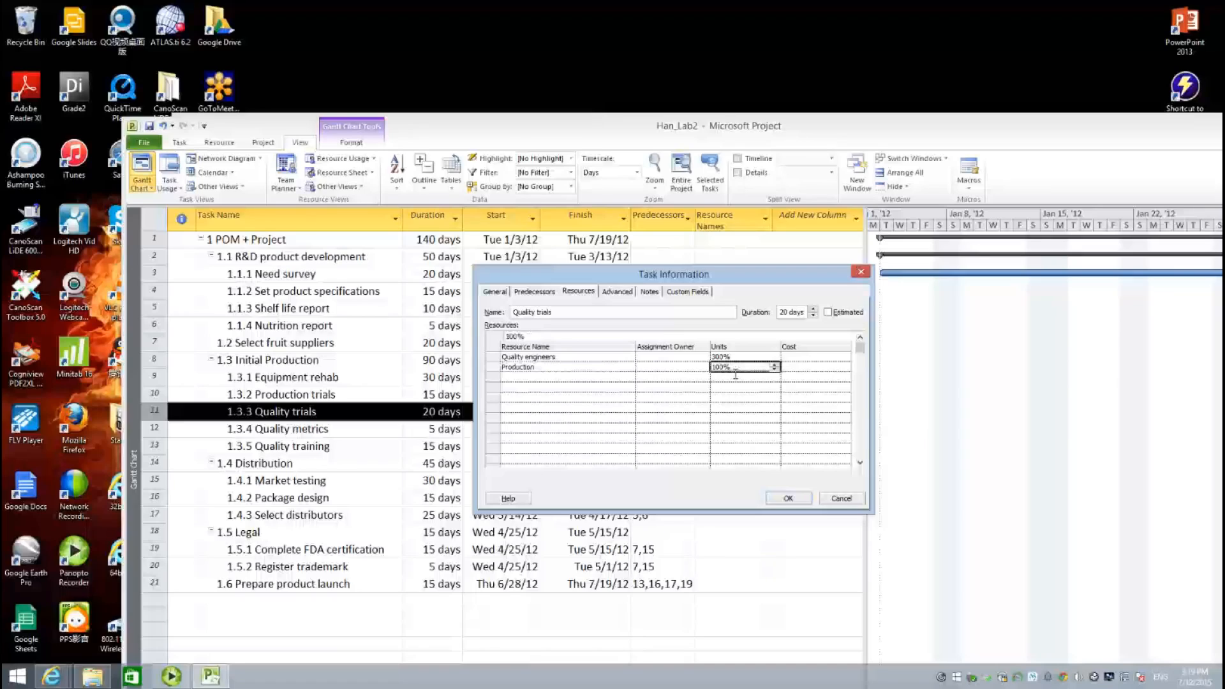
text(500)
click(566, 409)
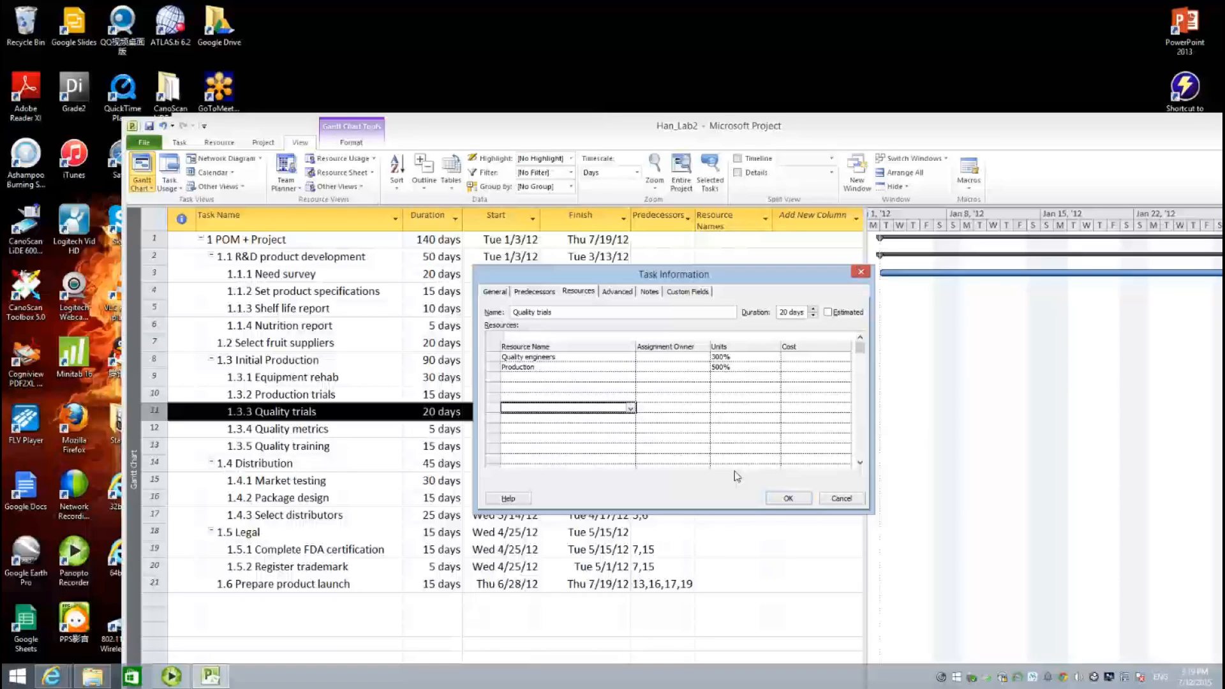
click(782, 499)
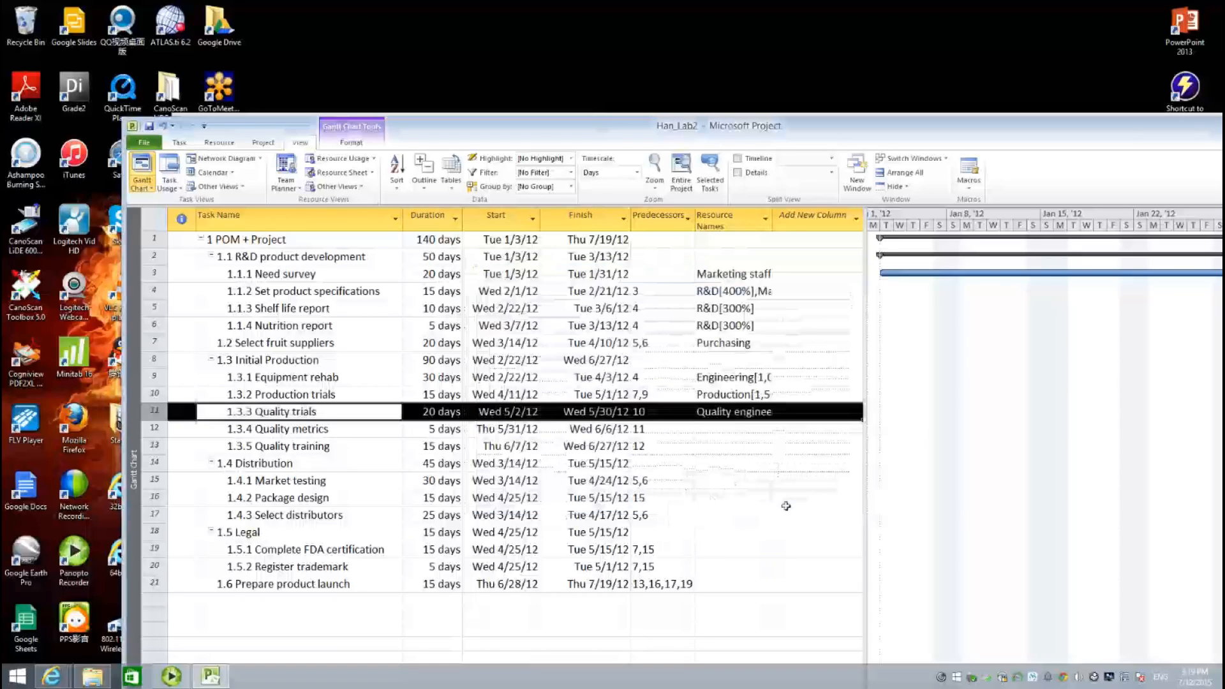
click(309, 434)
double_click(308, 436)
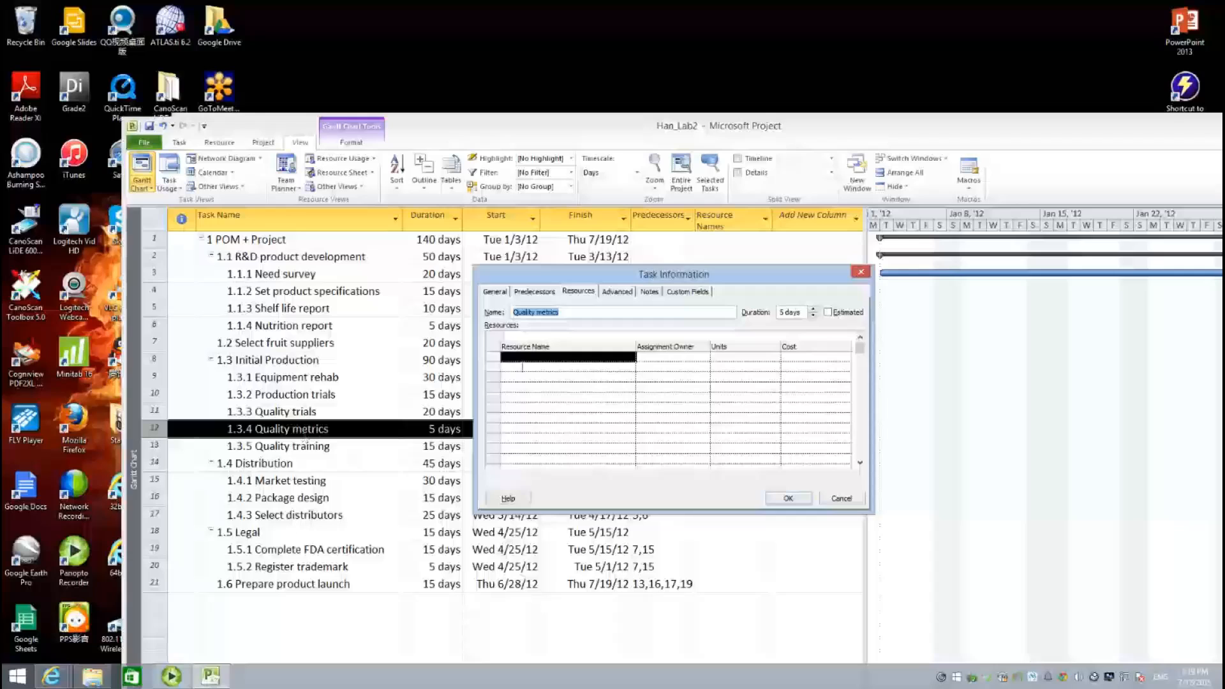
- Give Quality metrics Quality engineers at 300% and Production at 200%
click(568, 357)
click(632, 358)
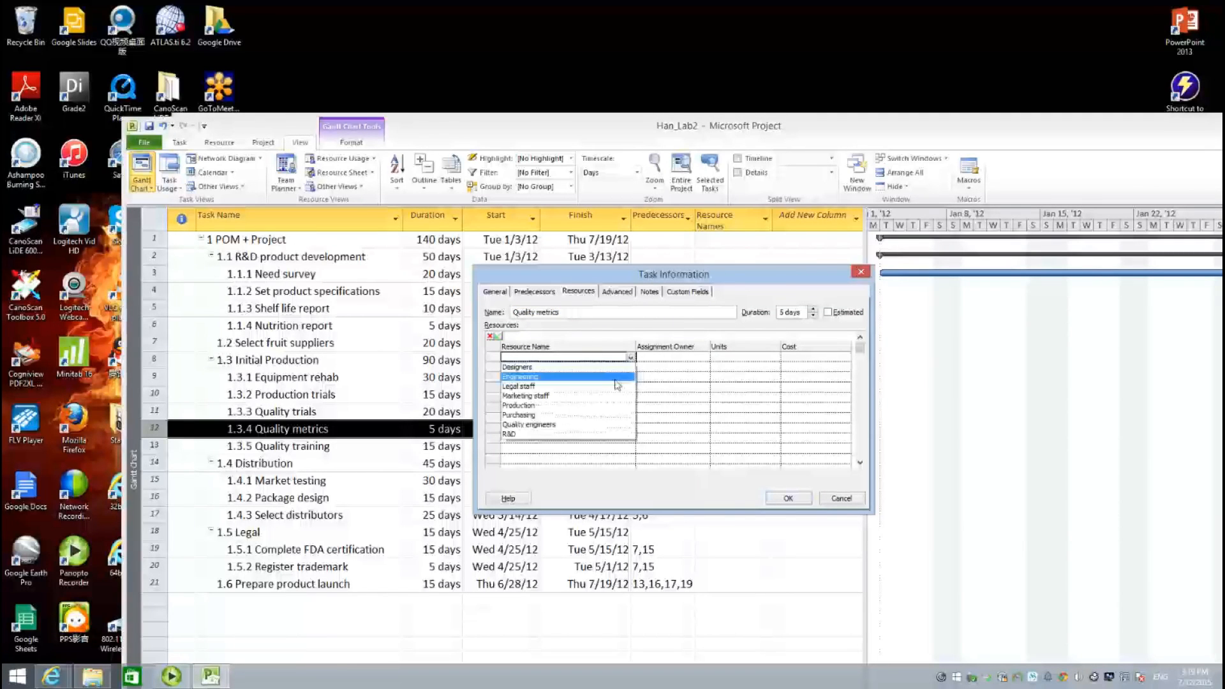
click(588, 430)
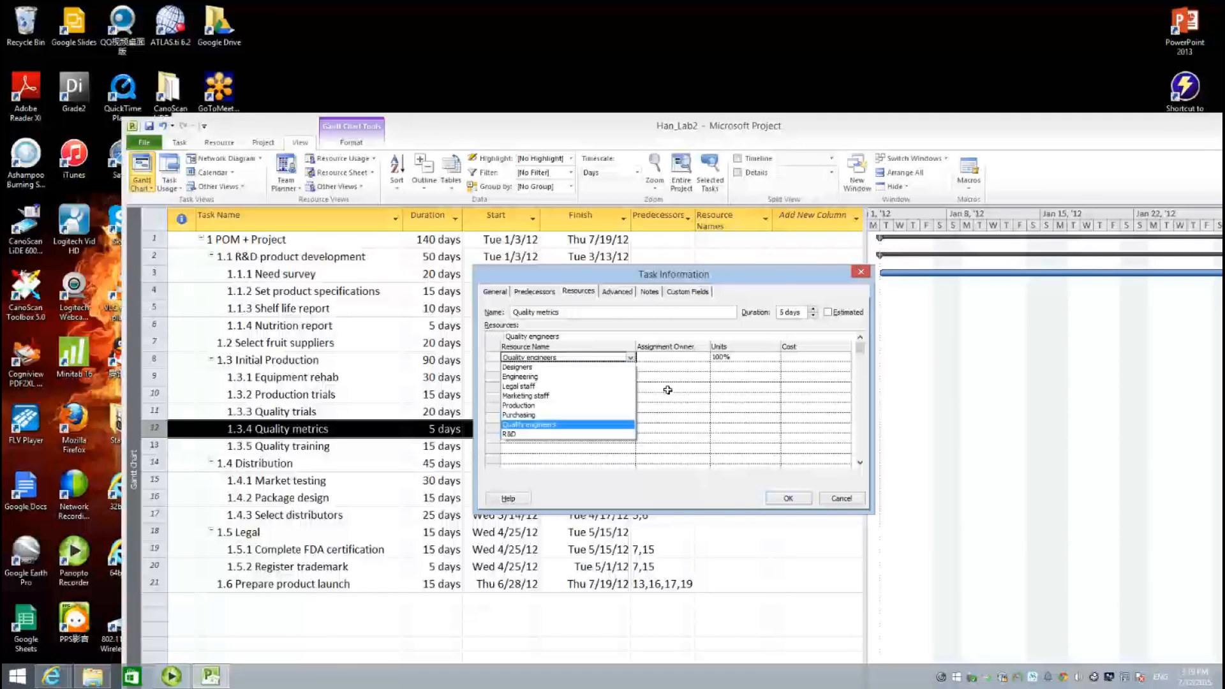
click(723, 361)
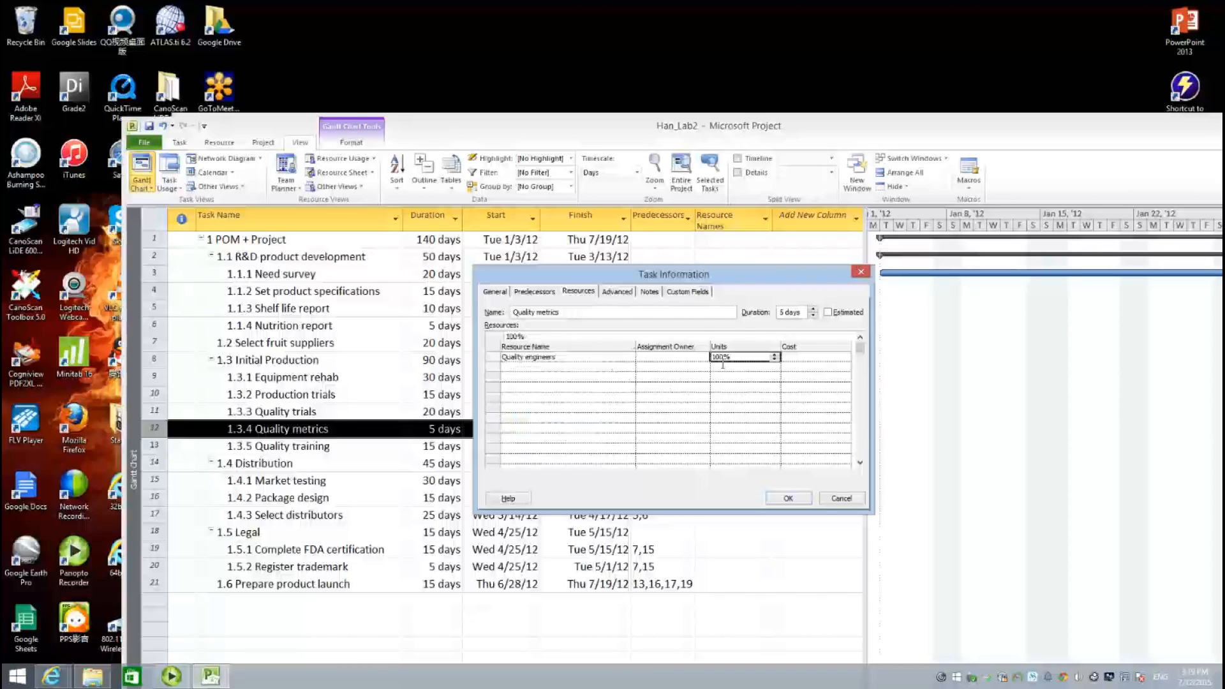
text(300)
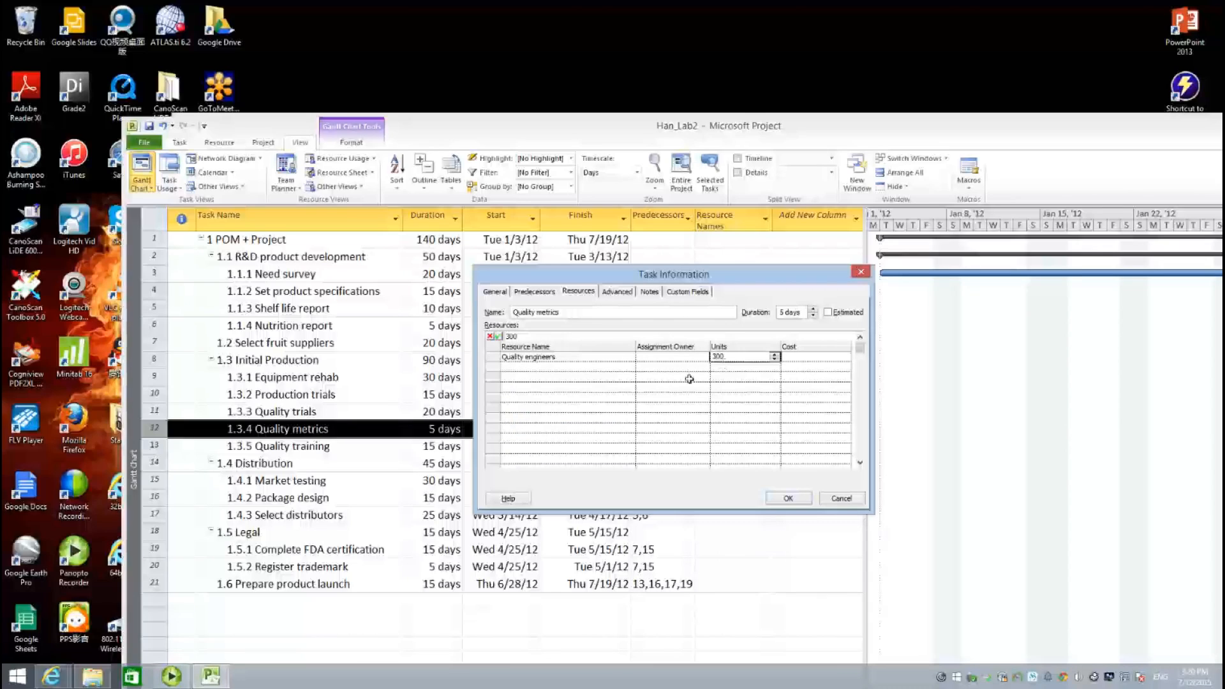
click(598, 389)
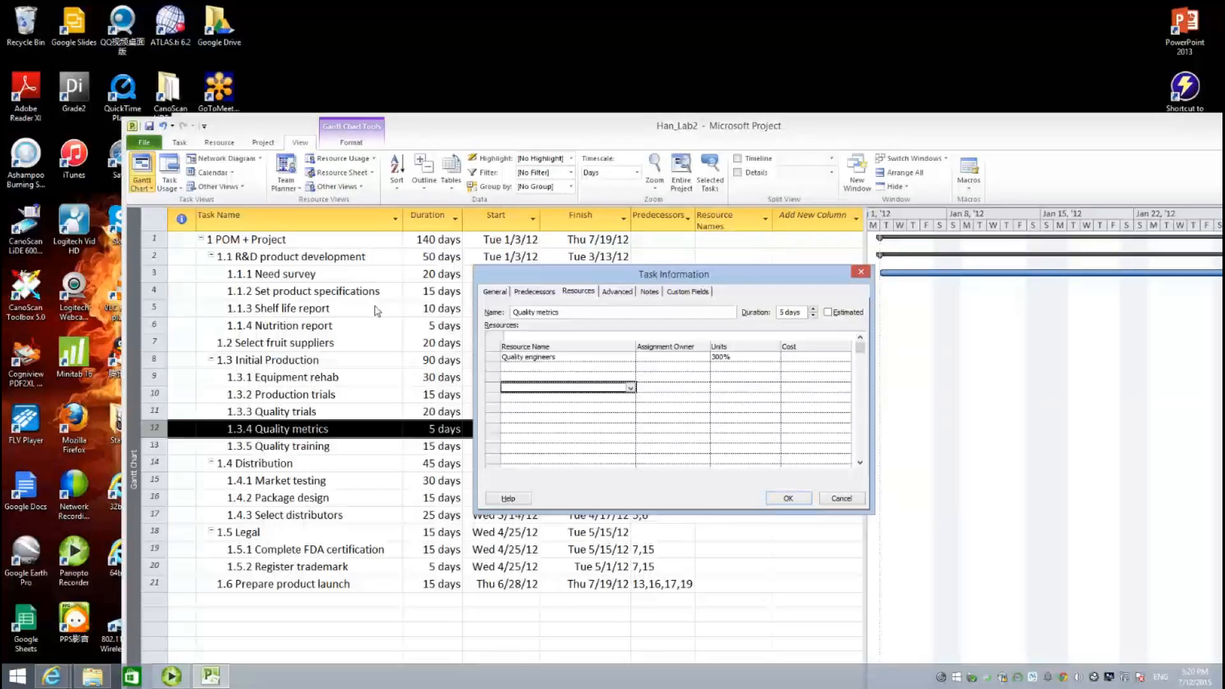
click(628, 367)
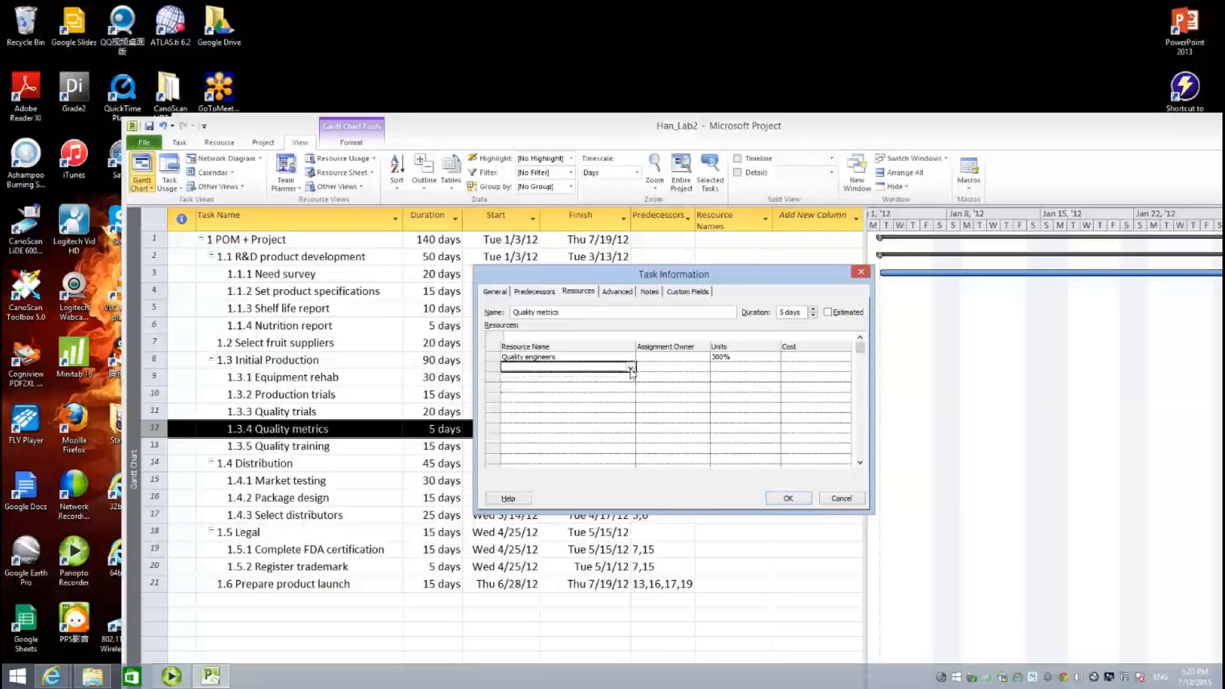
click(630, 369)
click(608, 416)
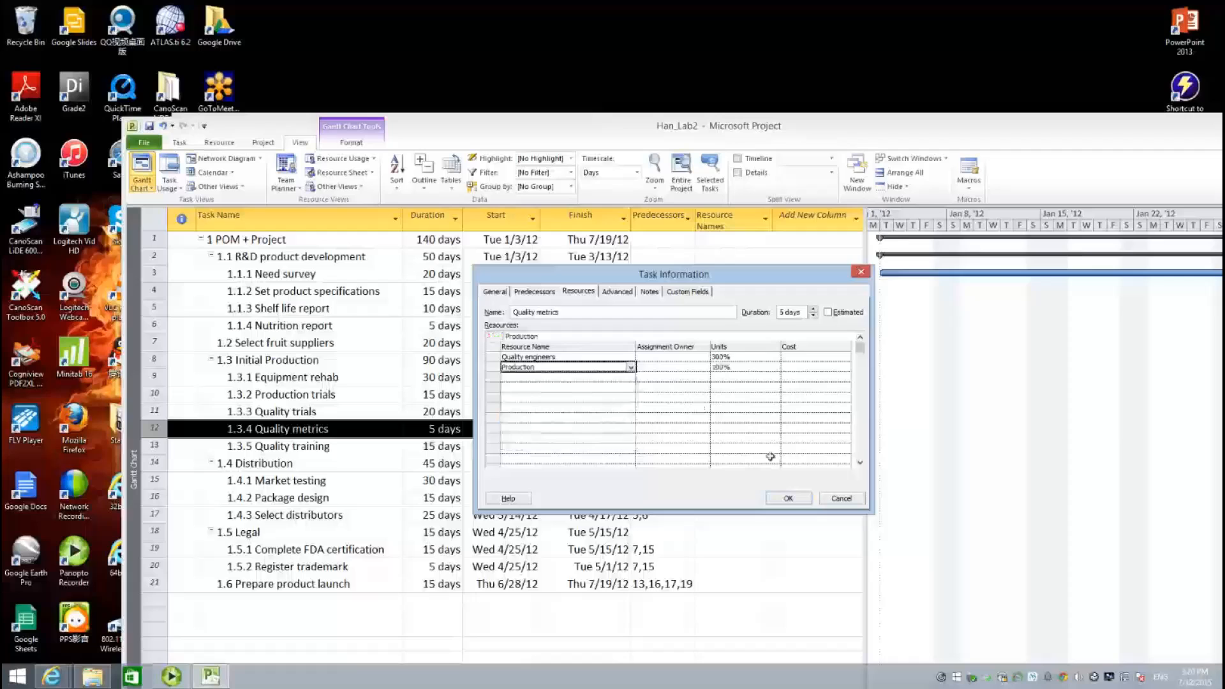
click(788, 499)
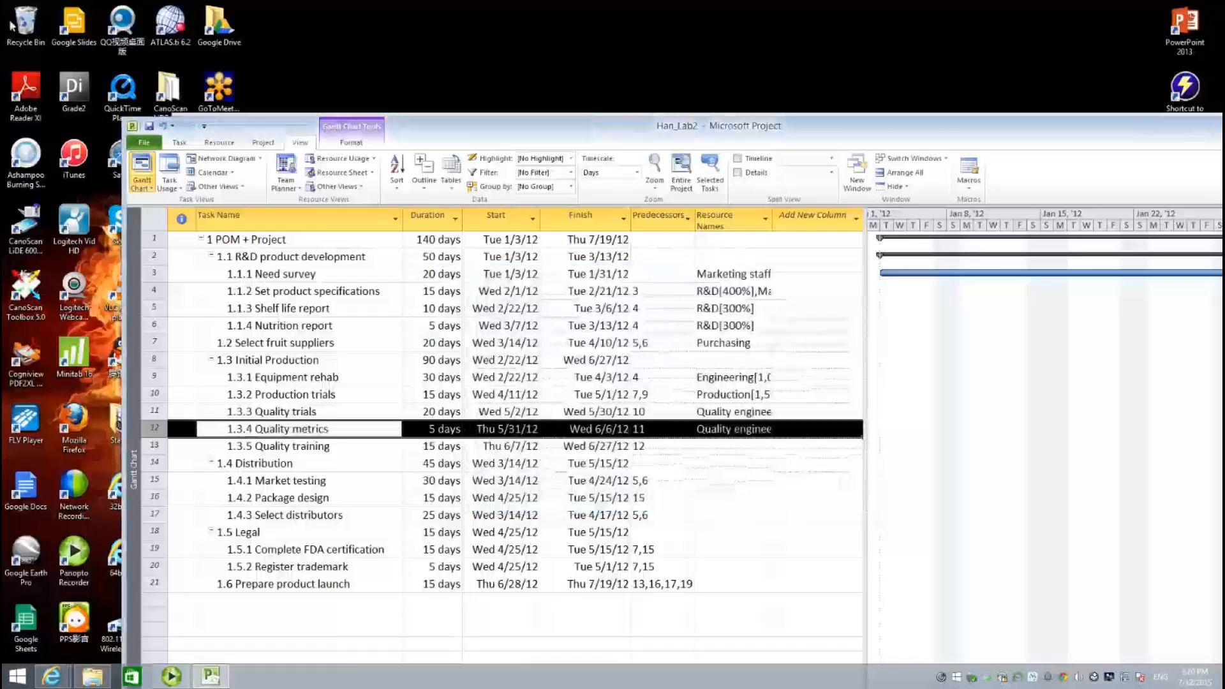
- Assign Quality engineers at 300% to the Quality training task
double_click(332, 447)
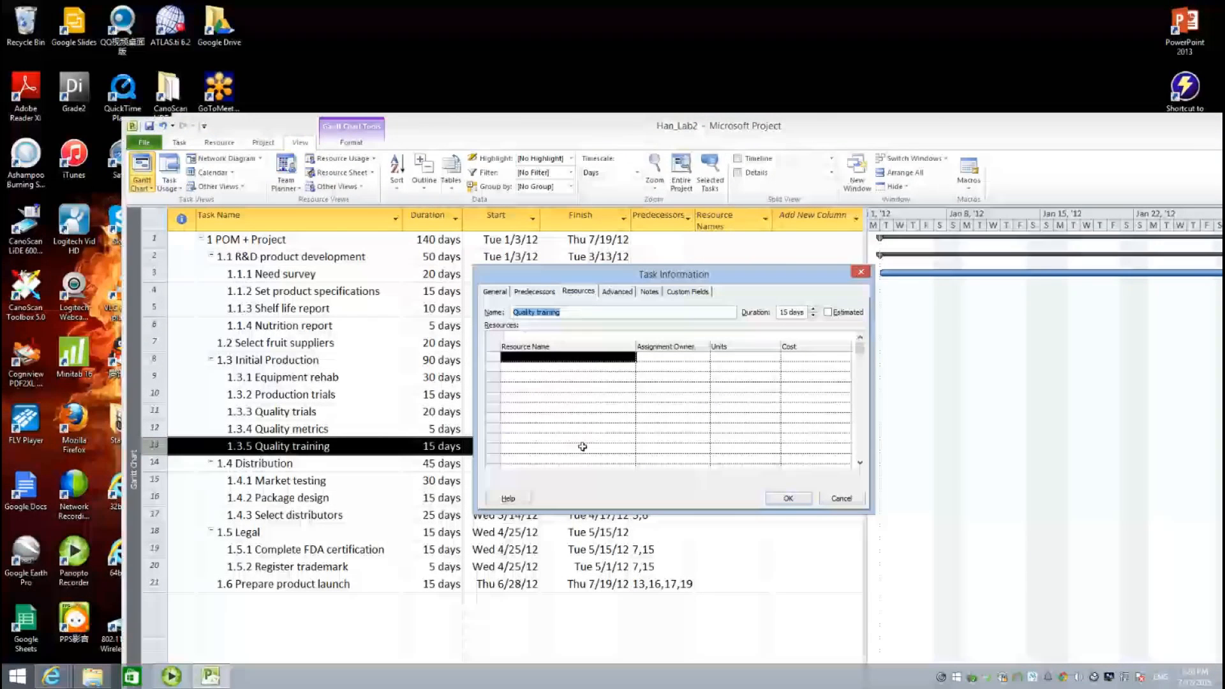
click(631, 358)
click(631, 358)
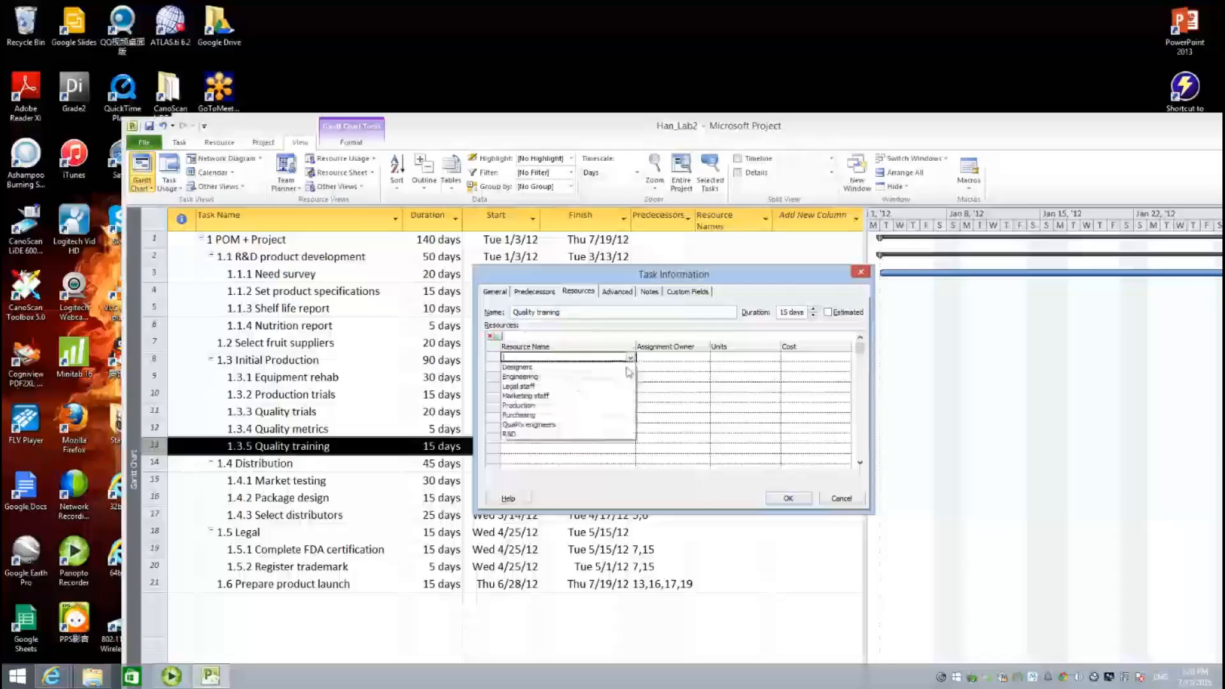
click(593, 423)
click(728, 358)
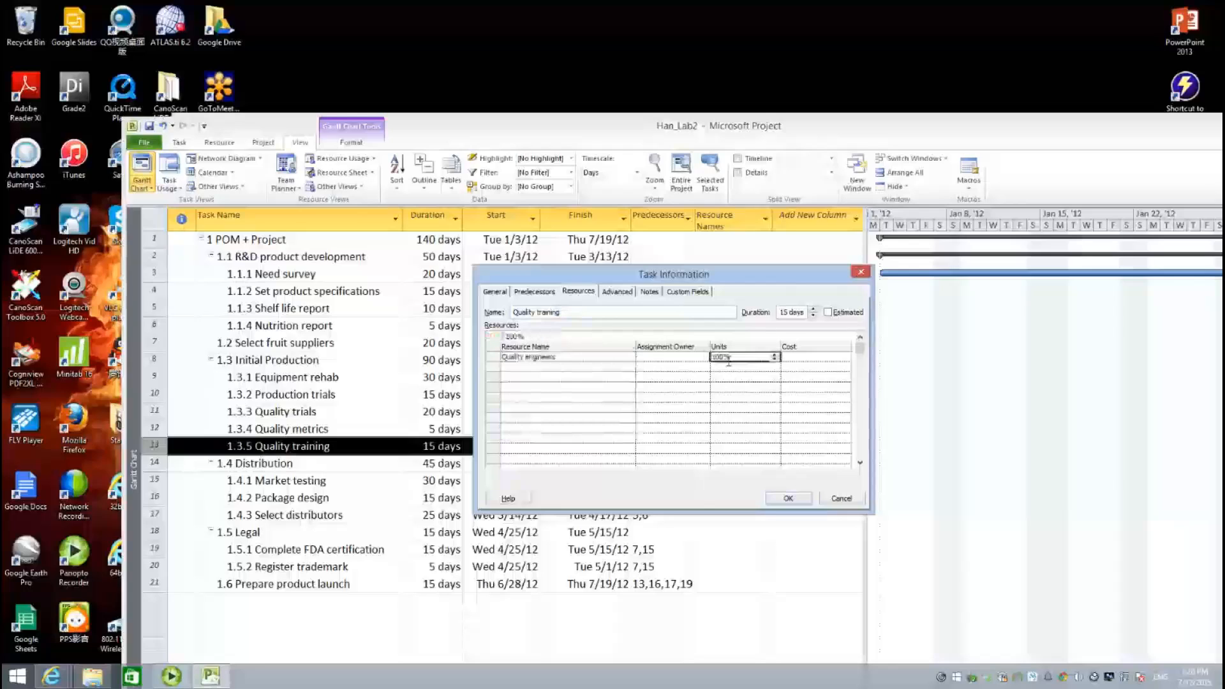
text(300)
click(584, 392)
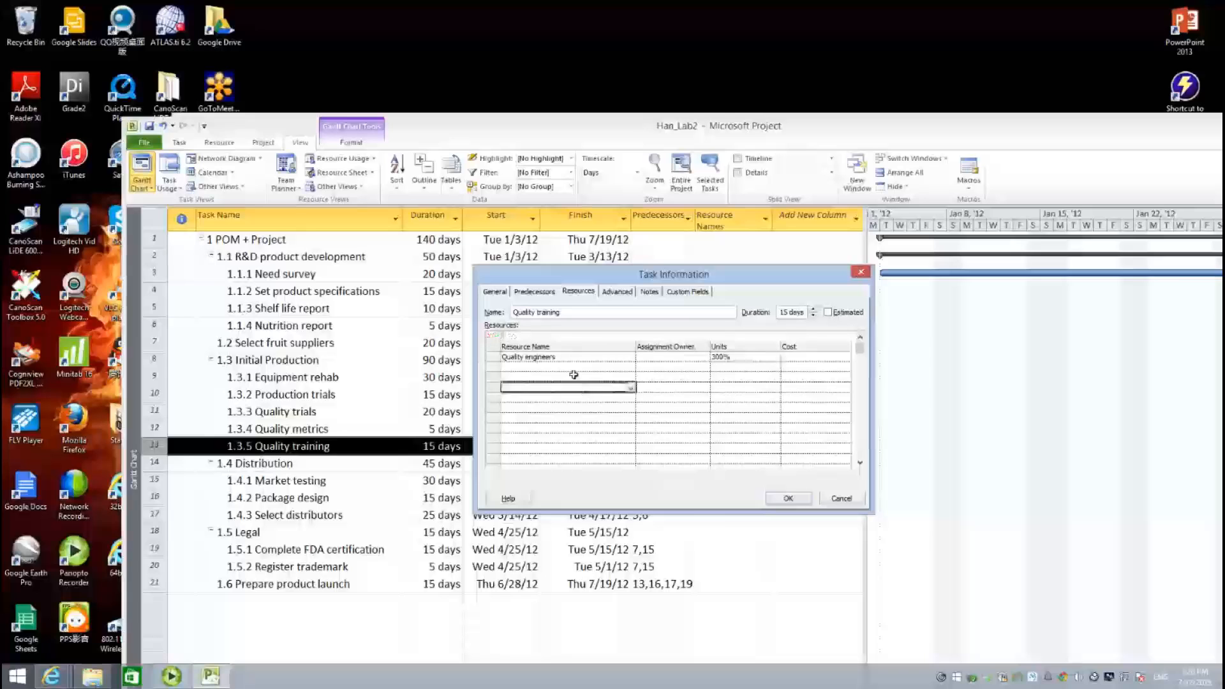
- Add Production at 1,500% to Quality training and confirm the assignments
click(587, 368)
click(630, 368)
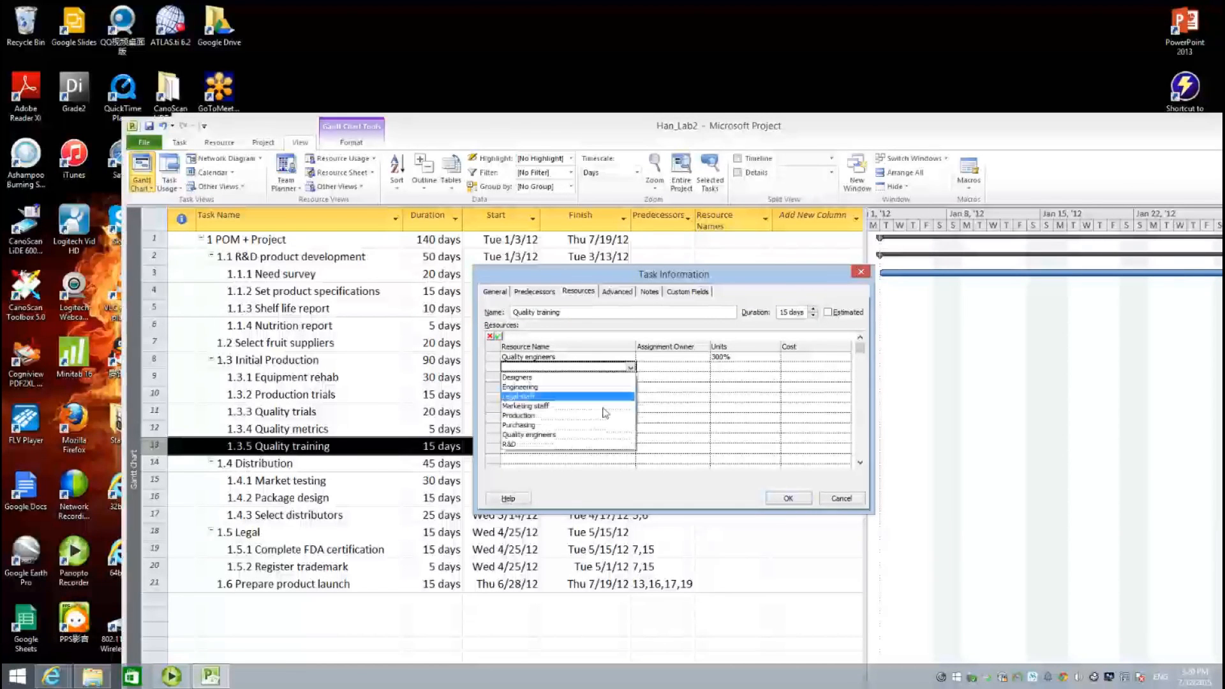
click(549, 414)
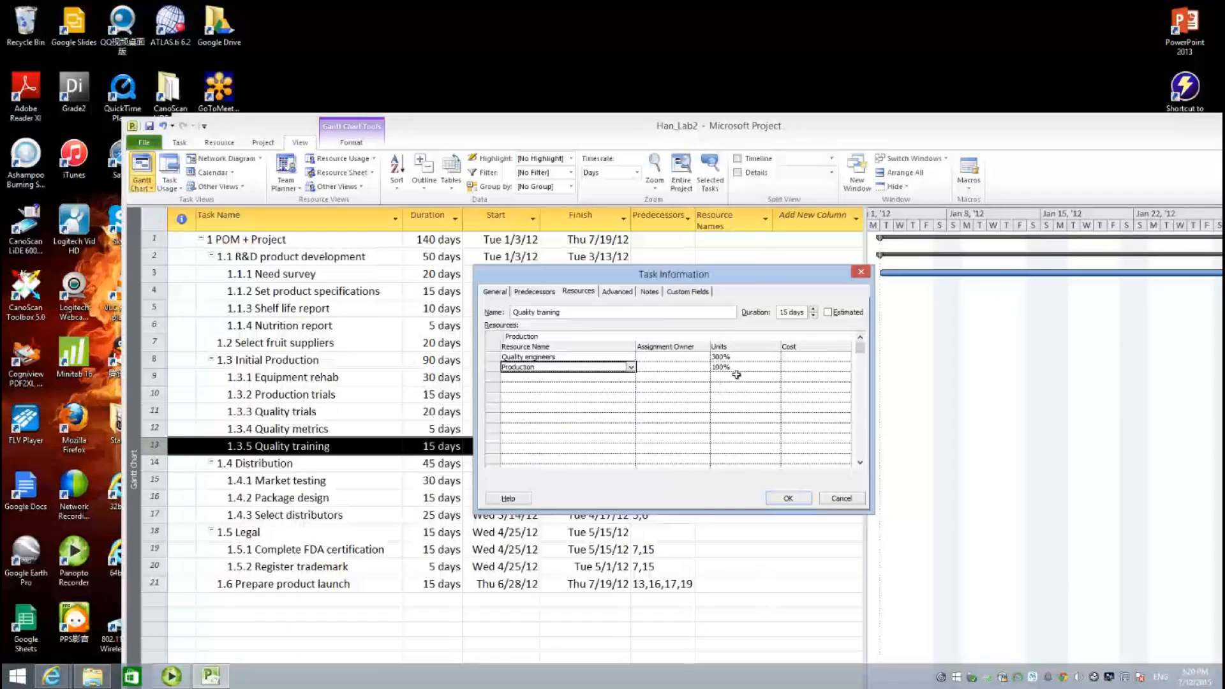
click(734, 368)
text(1500)
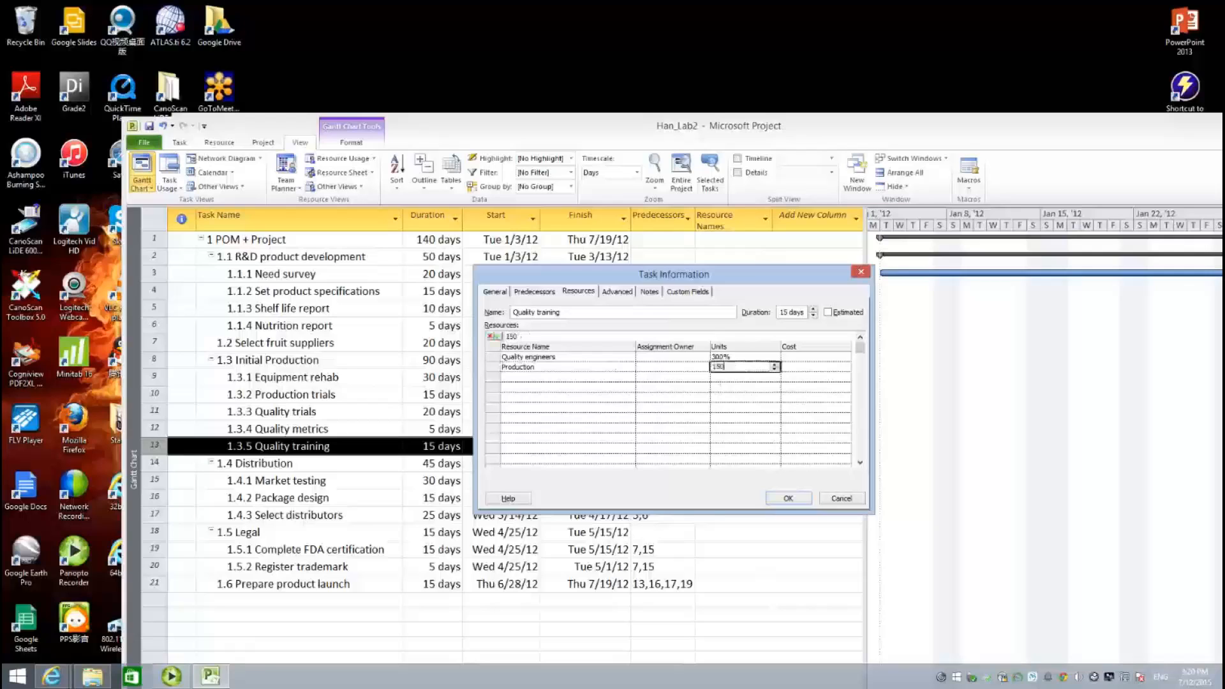
click(691, 405)
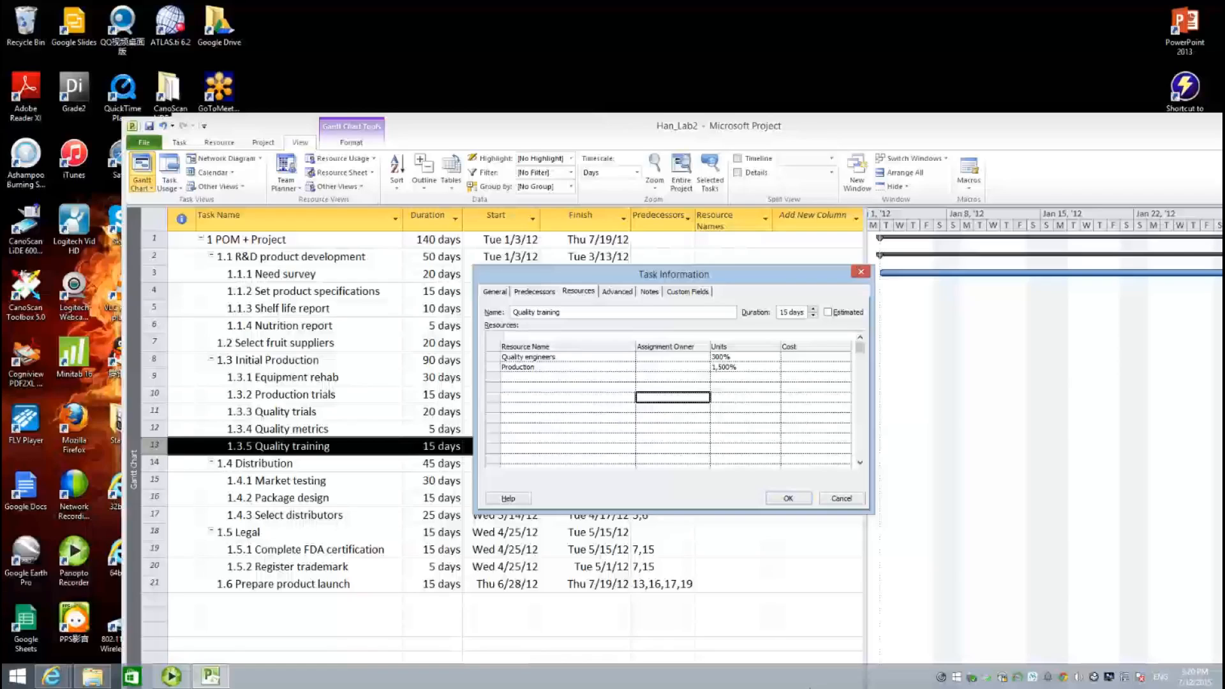
click(793, 501)
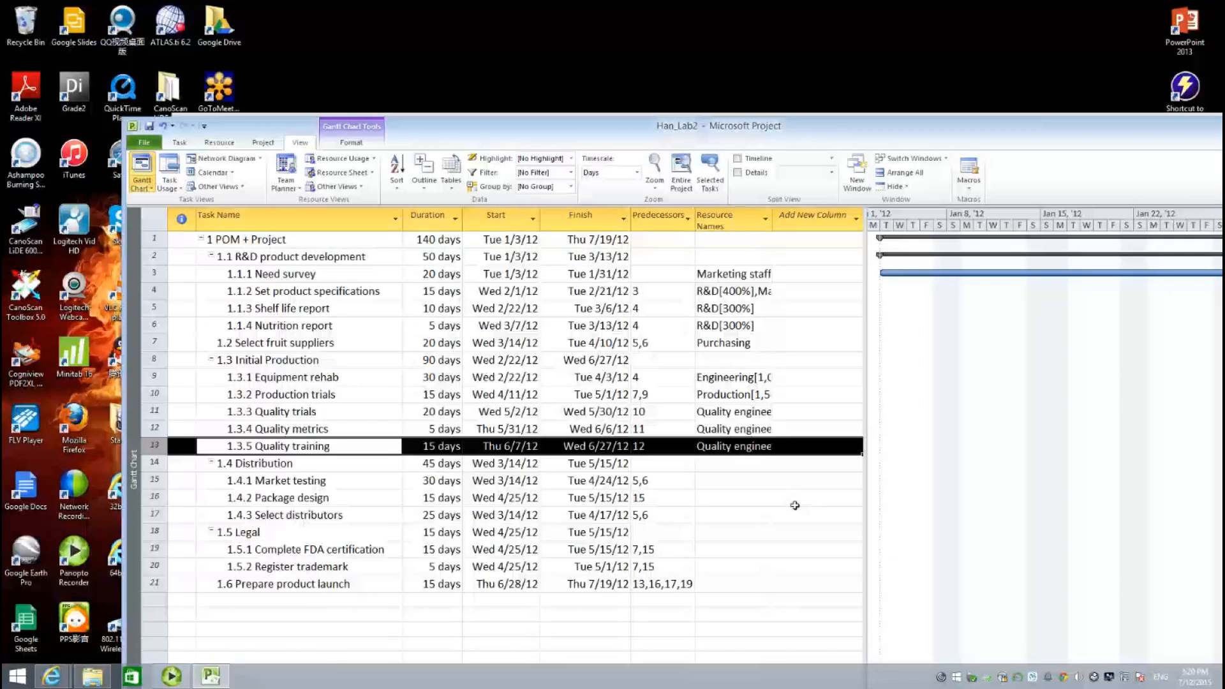
- Assign Marketing staff to Market testing, correcting the mistyped 5500 to 500% units
double_click(287, 481)
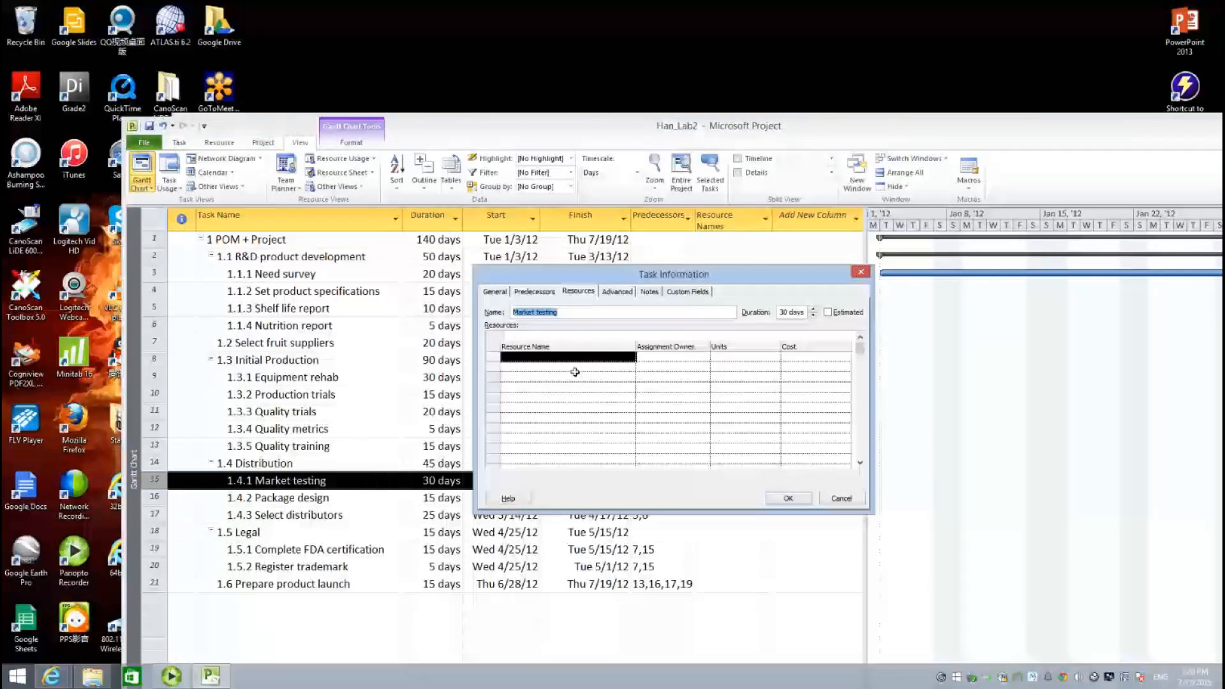
click(572, 367)
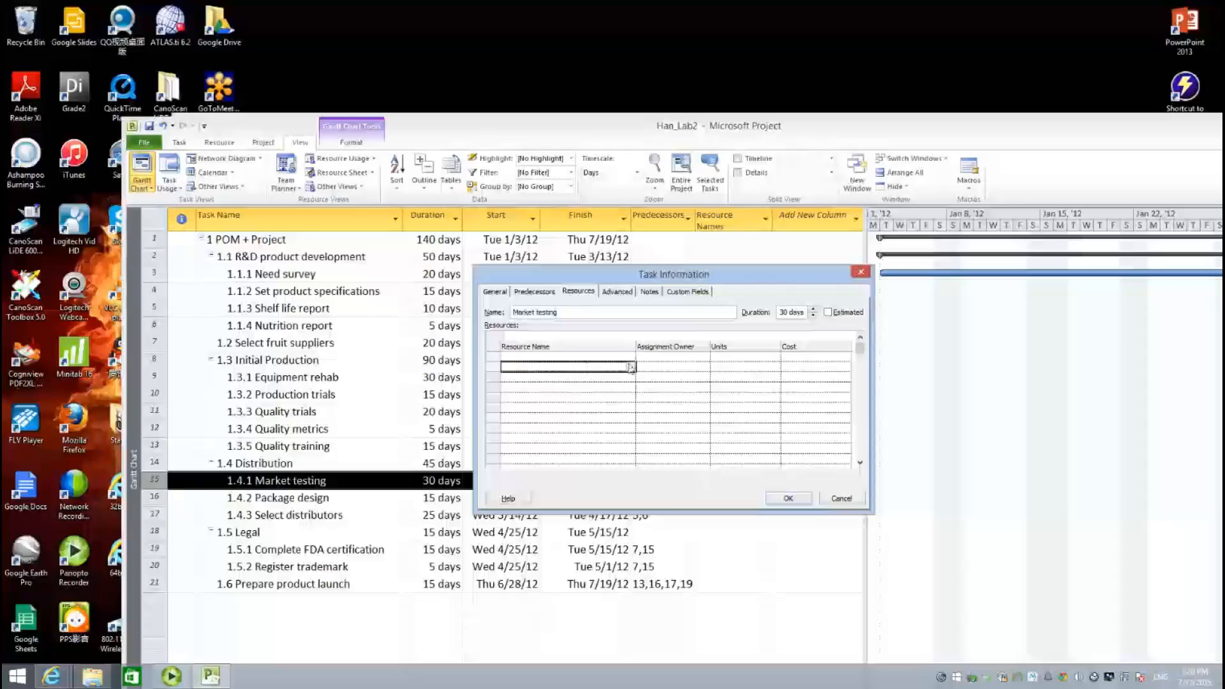
click(630, 361)
click(630, 359)
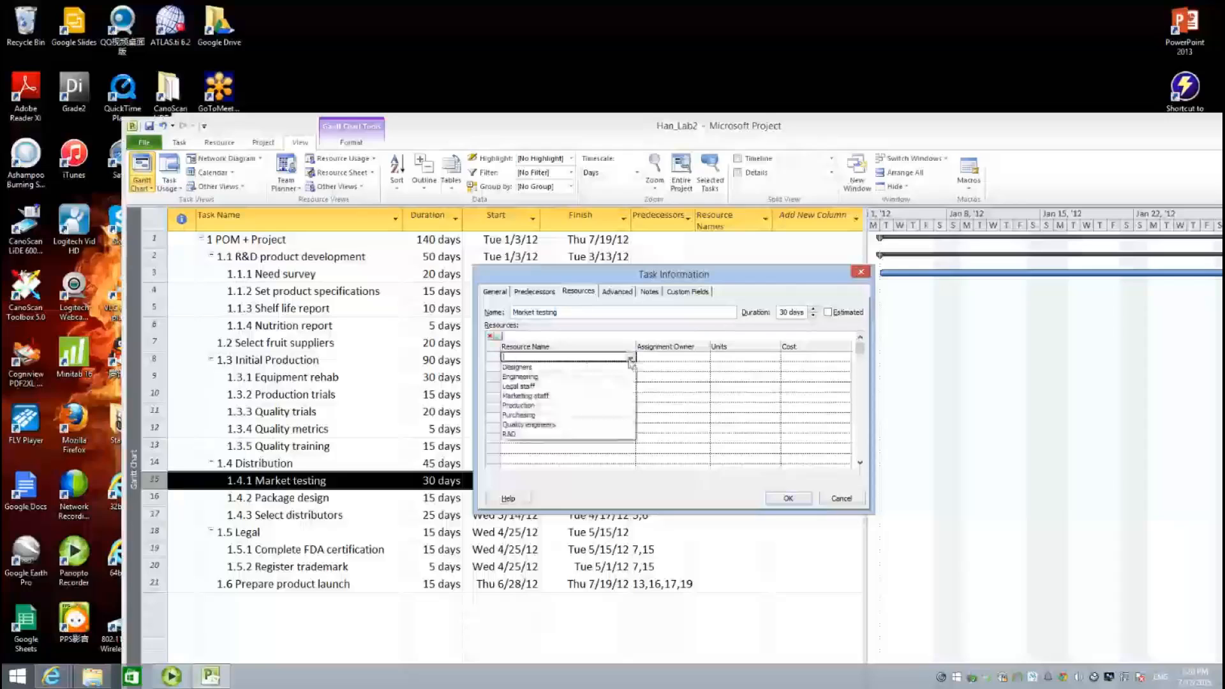
click(609, 397)
click(744, 358)
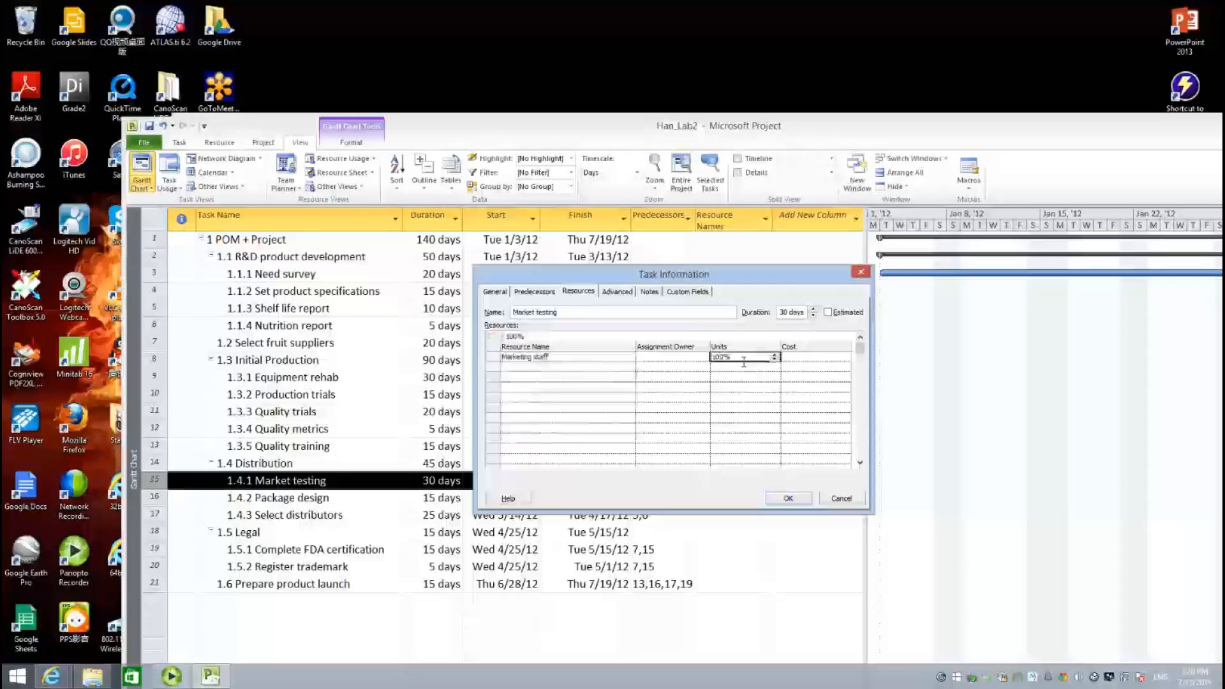
text(5500)
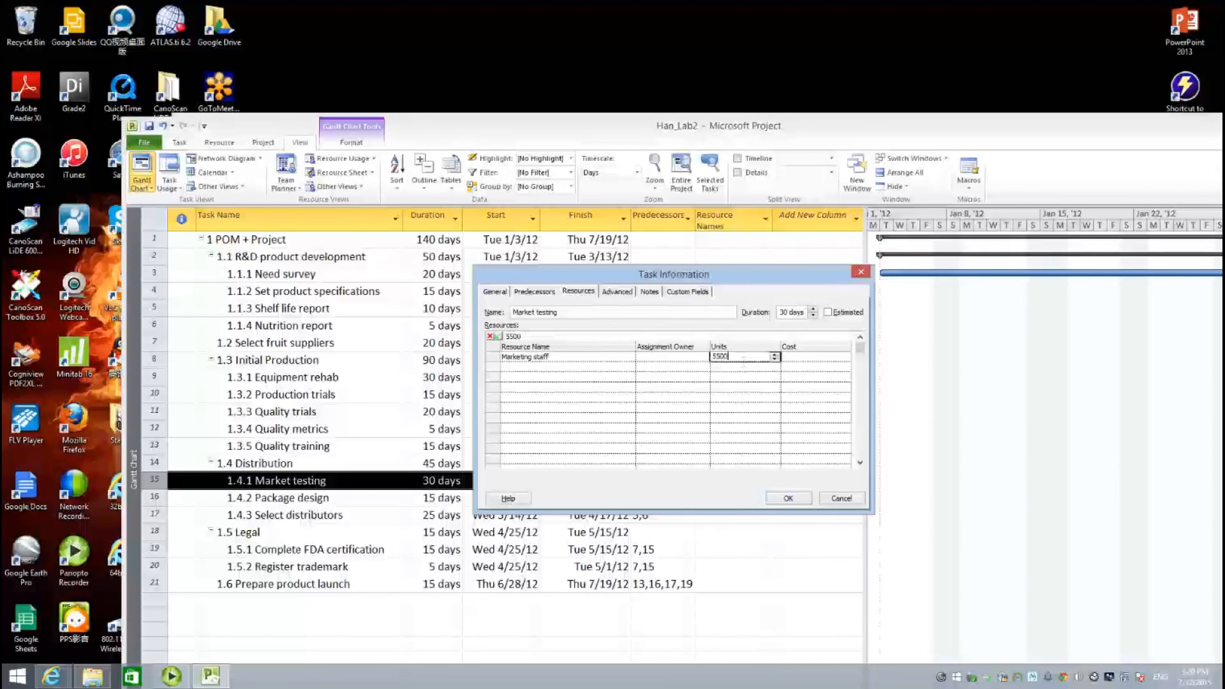
click(747, 366)
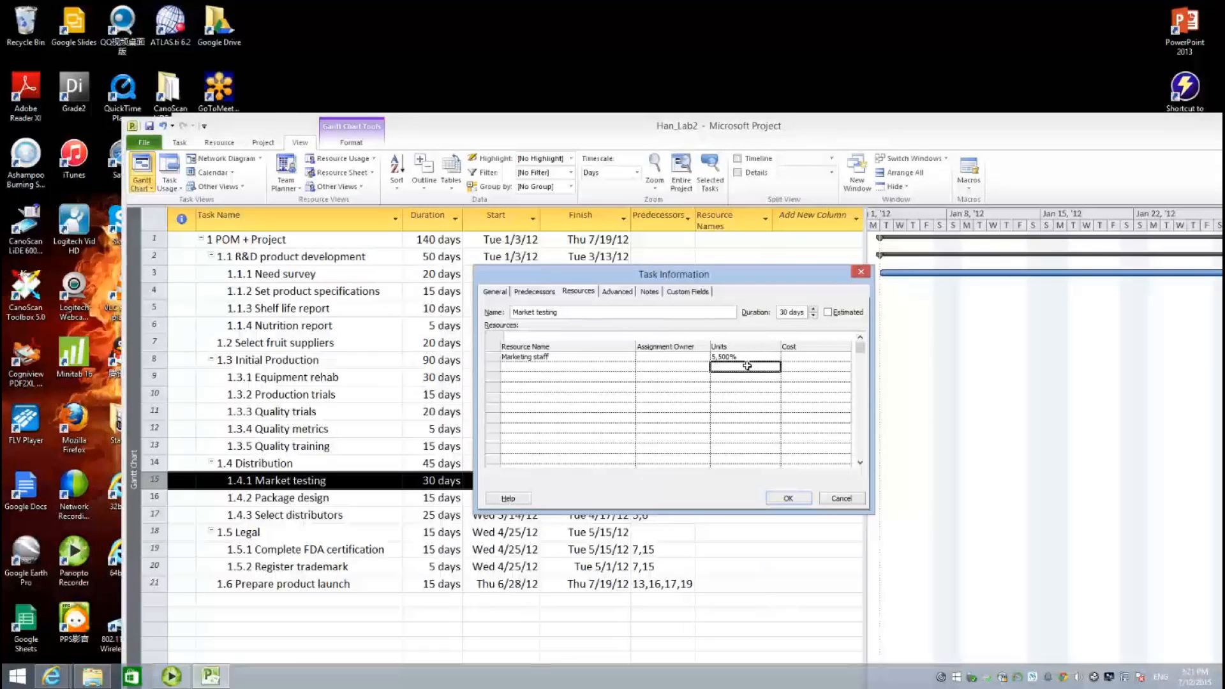
click(746, 357)
text(500)
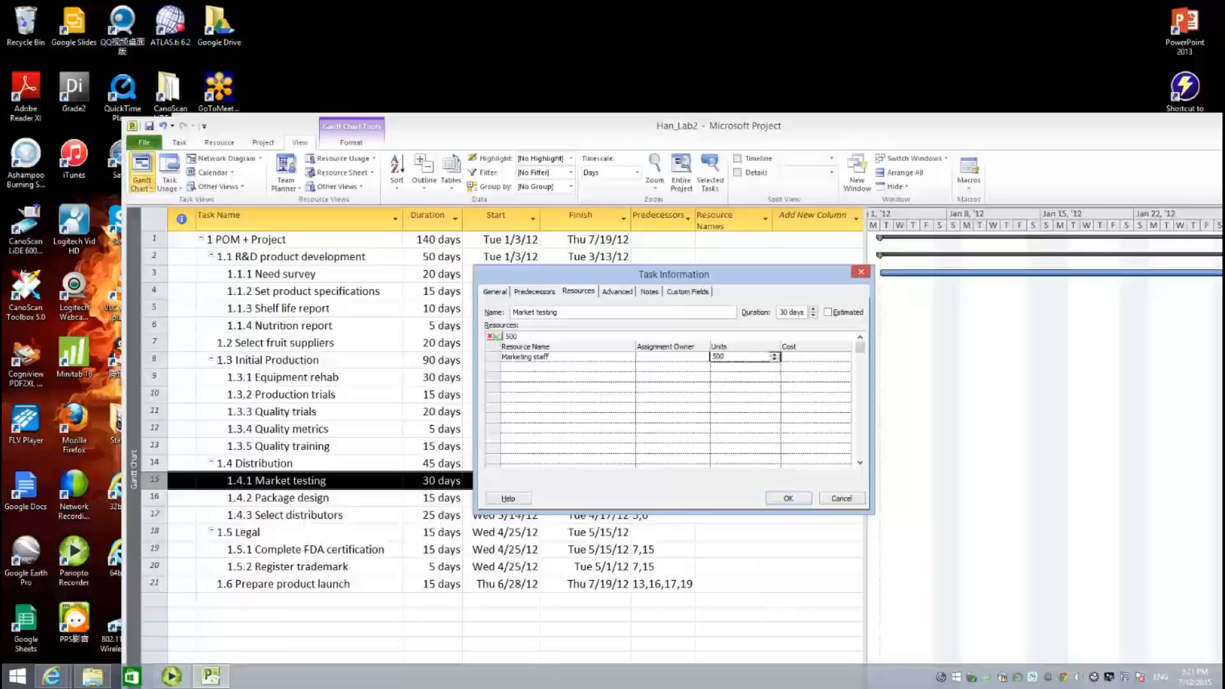
click(717, 432)
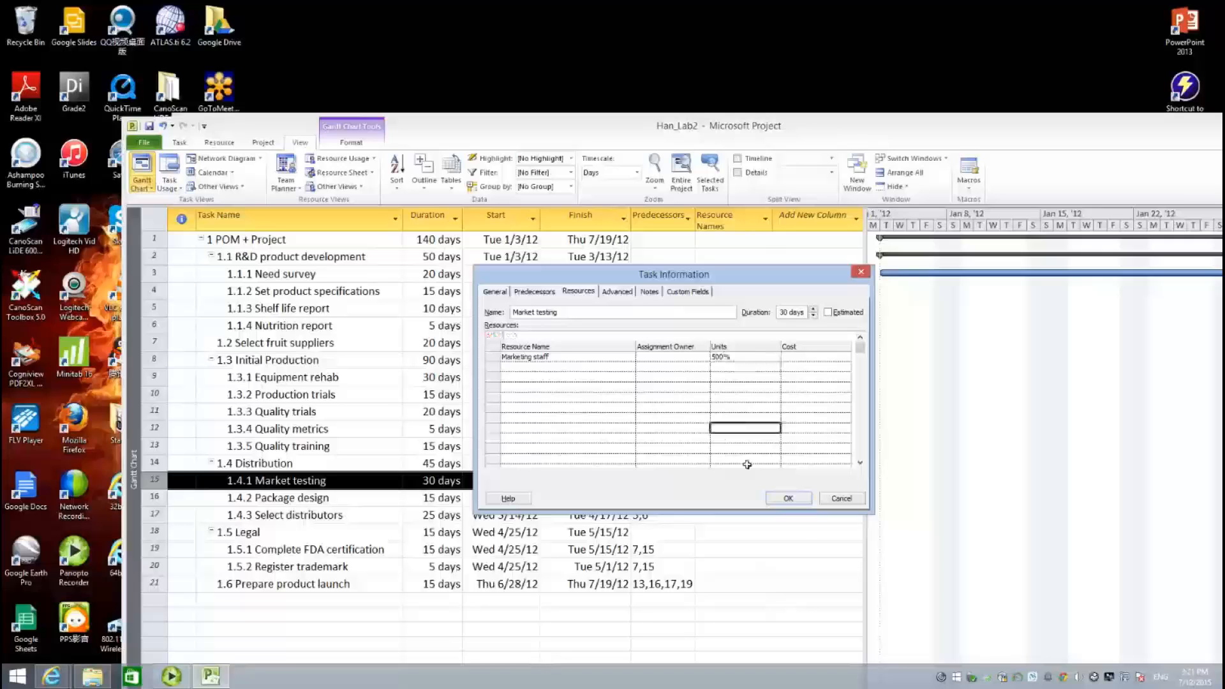
click(788, 499)
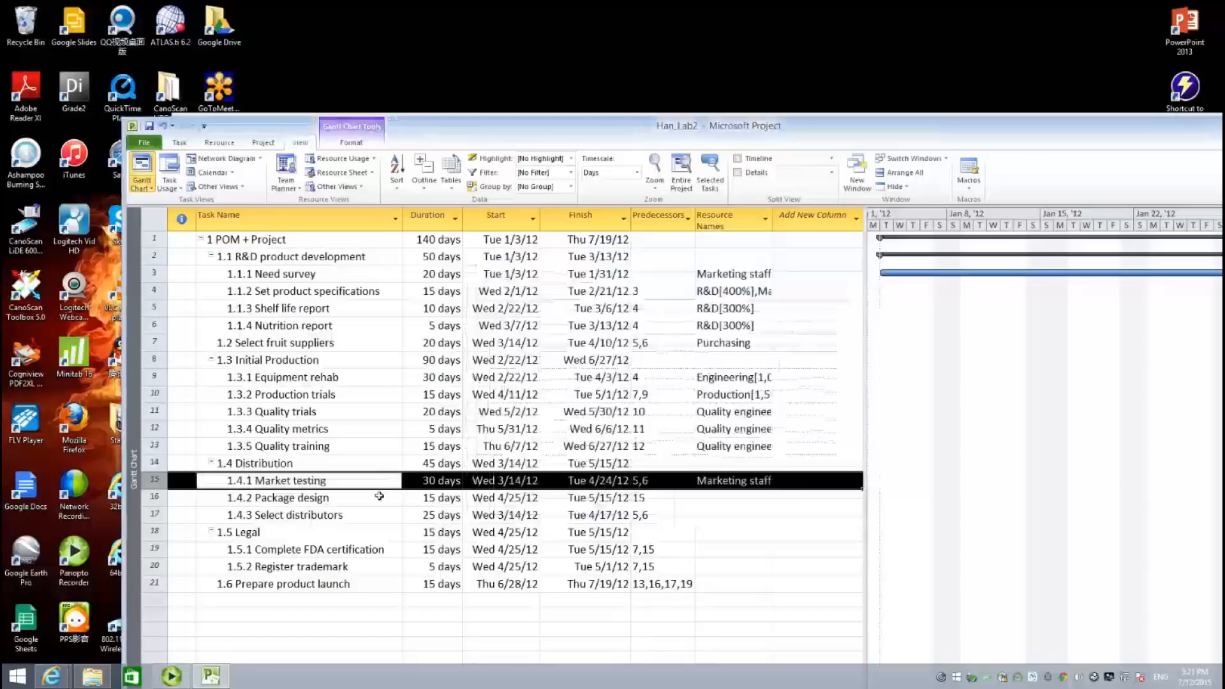
- Give Package design Designers at 300% and Marketing staff at 100%
double_click(333, 498)
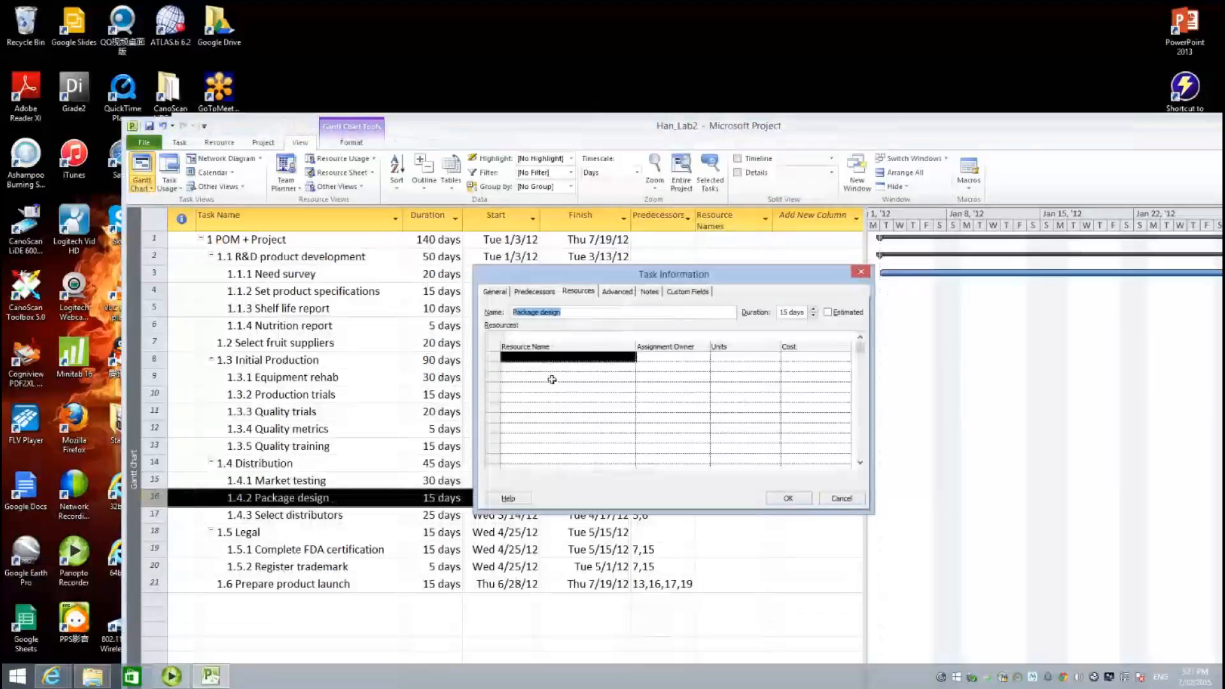
click(543, 358)
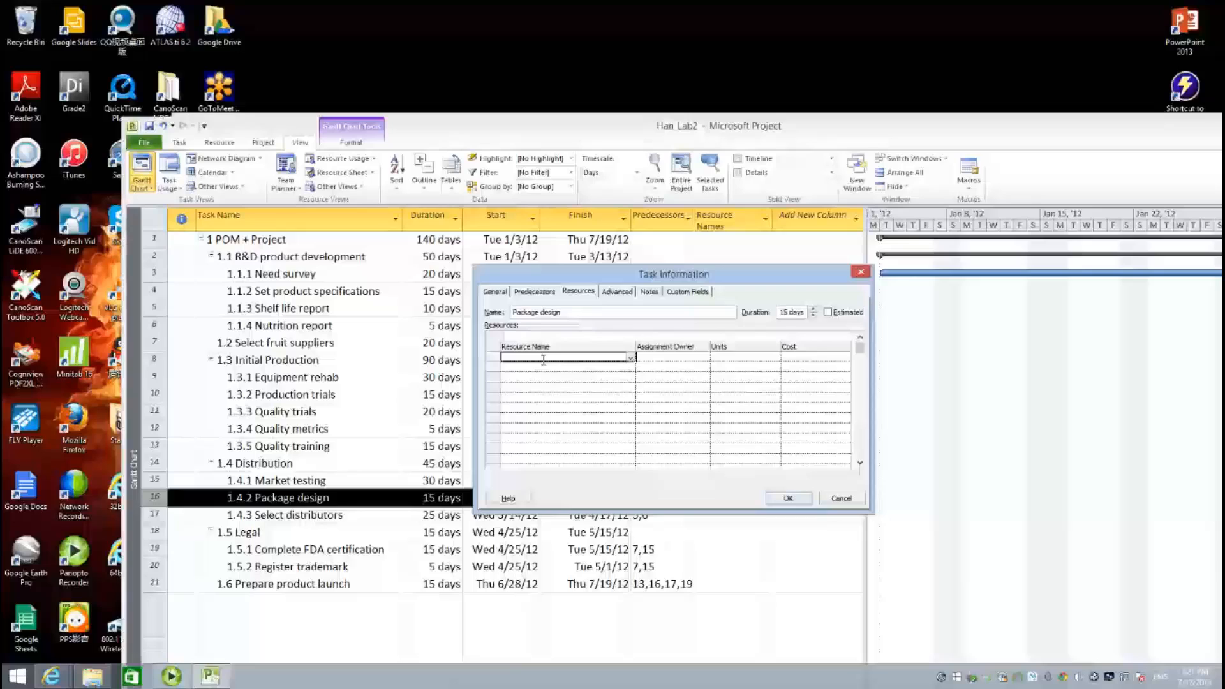
click(631, 358)
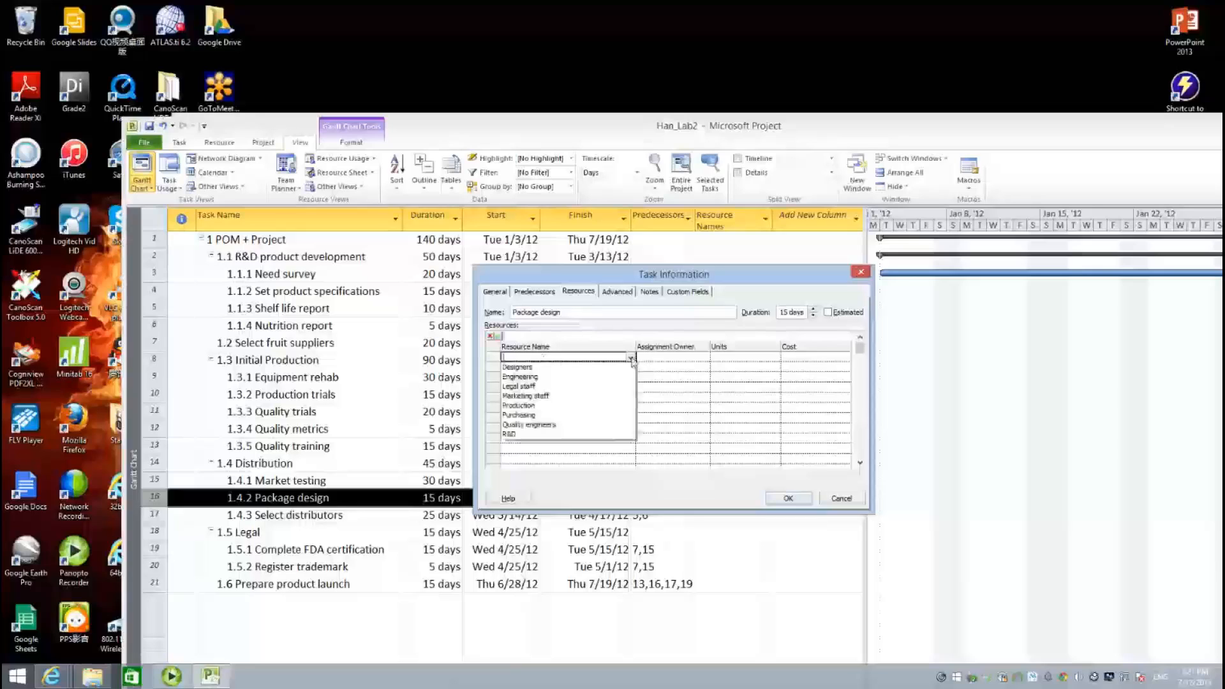
click(600, 369)
click(731, 357)
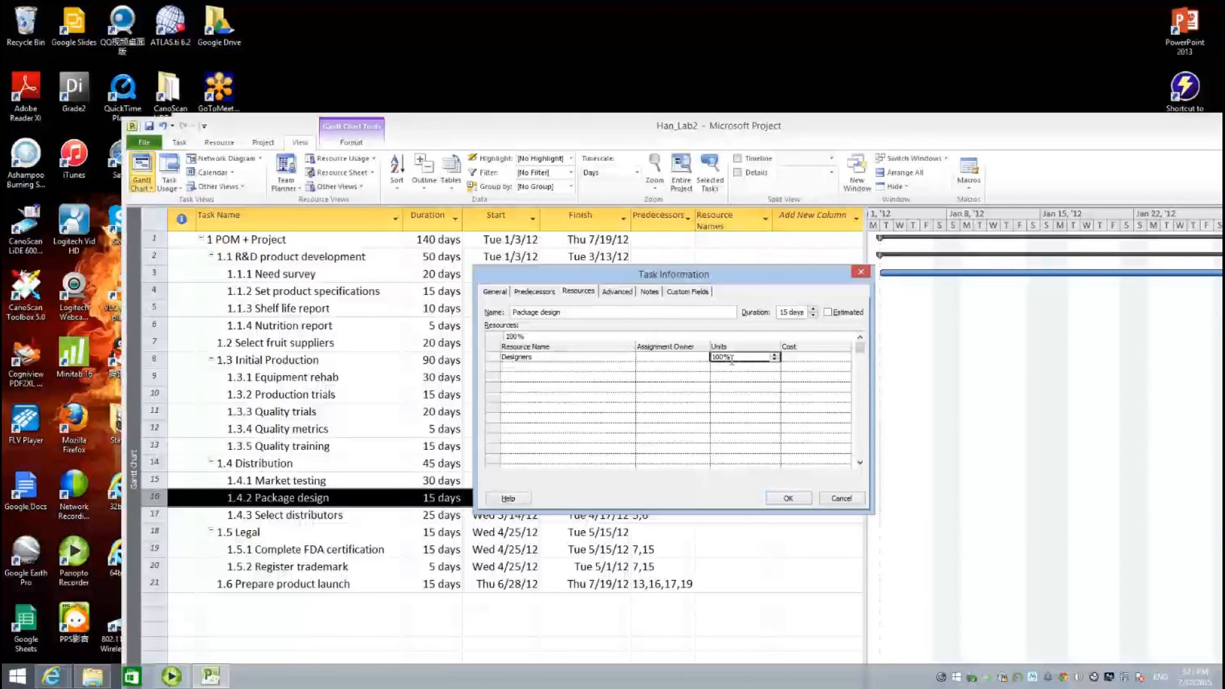
text(300)
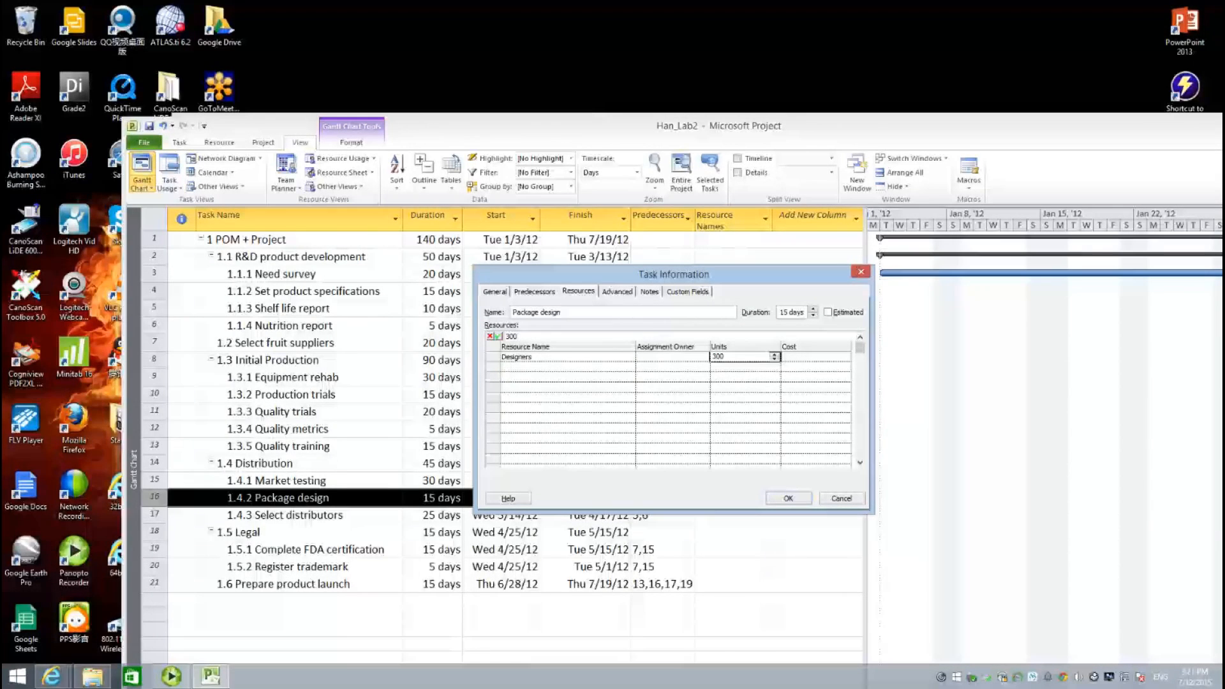
click(613, 368)
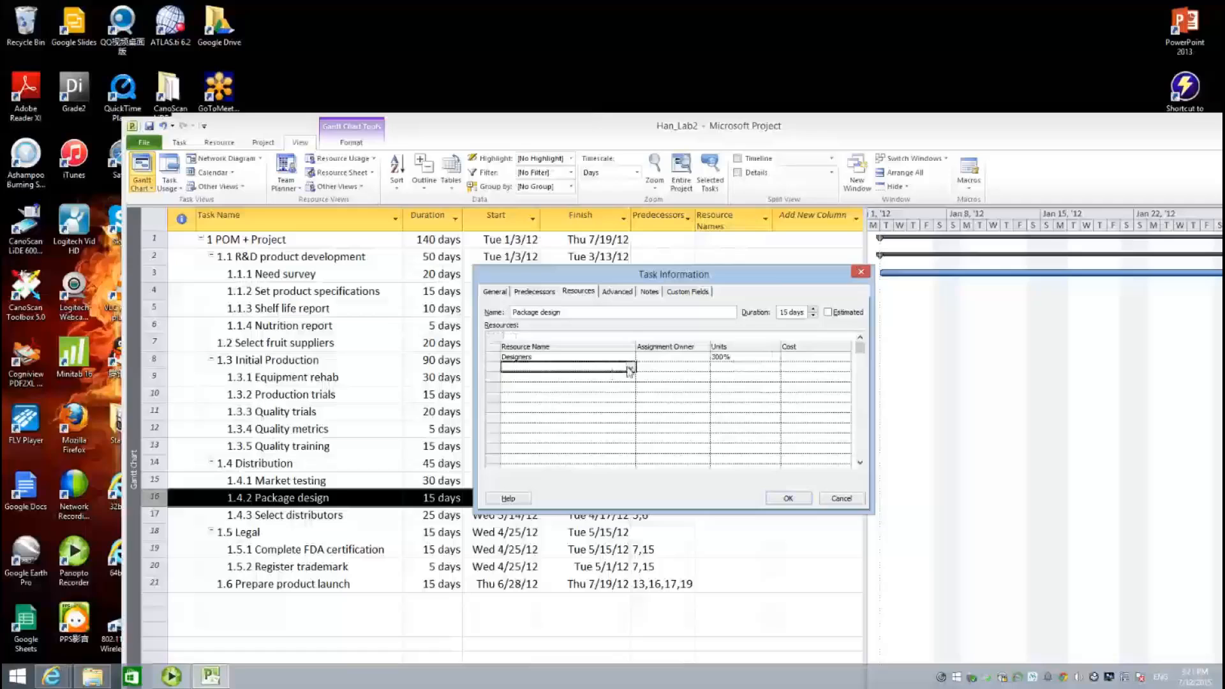
click(631, 369)
click(530, 405)
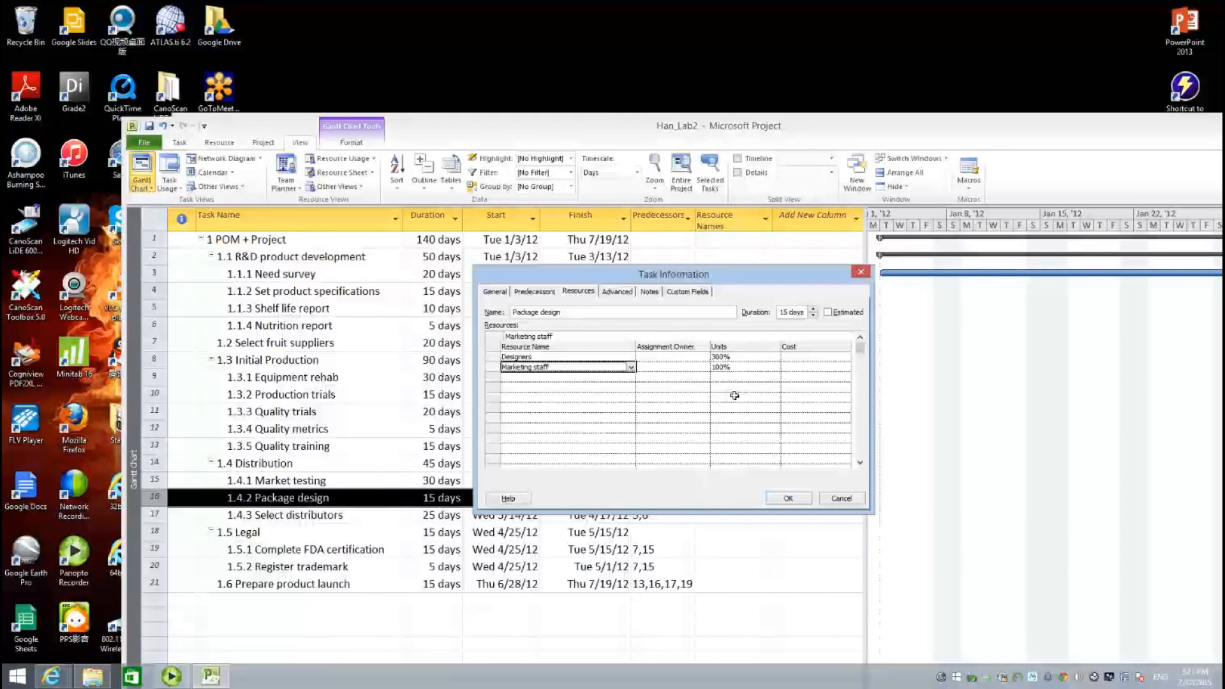
click(787, 499)
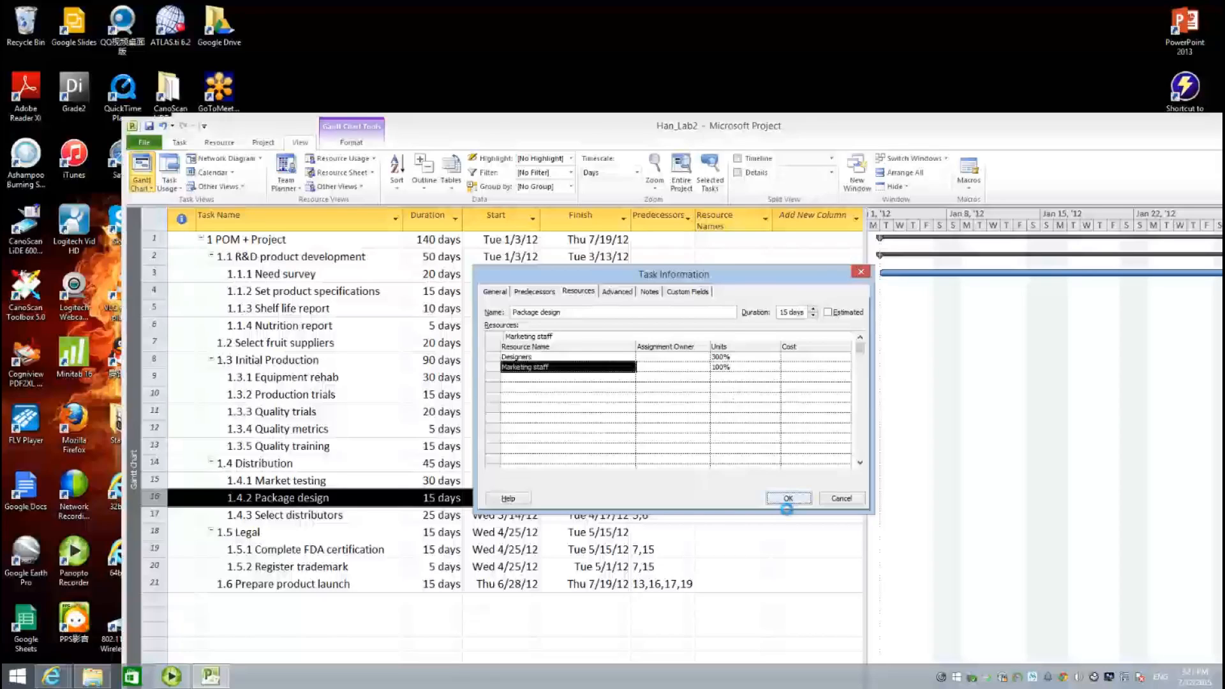
- Assign Marketing staff at 500% to Select distributors, then select Complete FDA certification
double_click(340, 517)
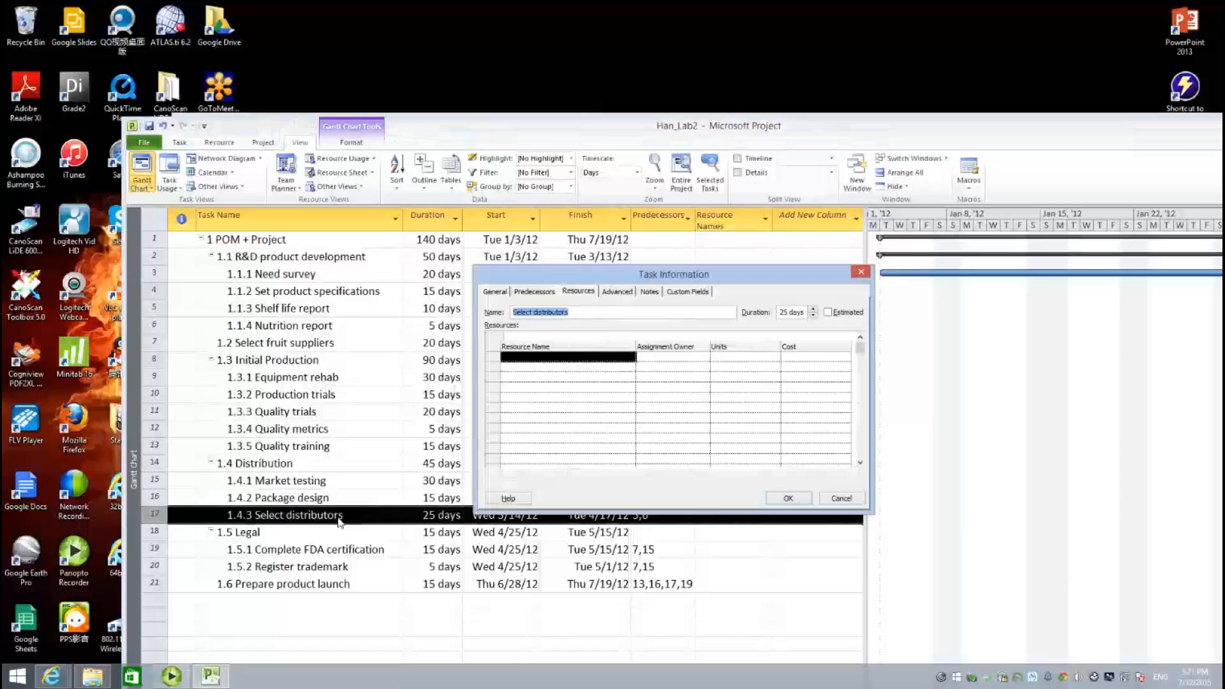
click(588, 365)
click(631, 358)
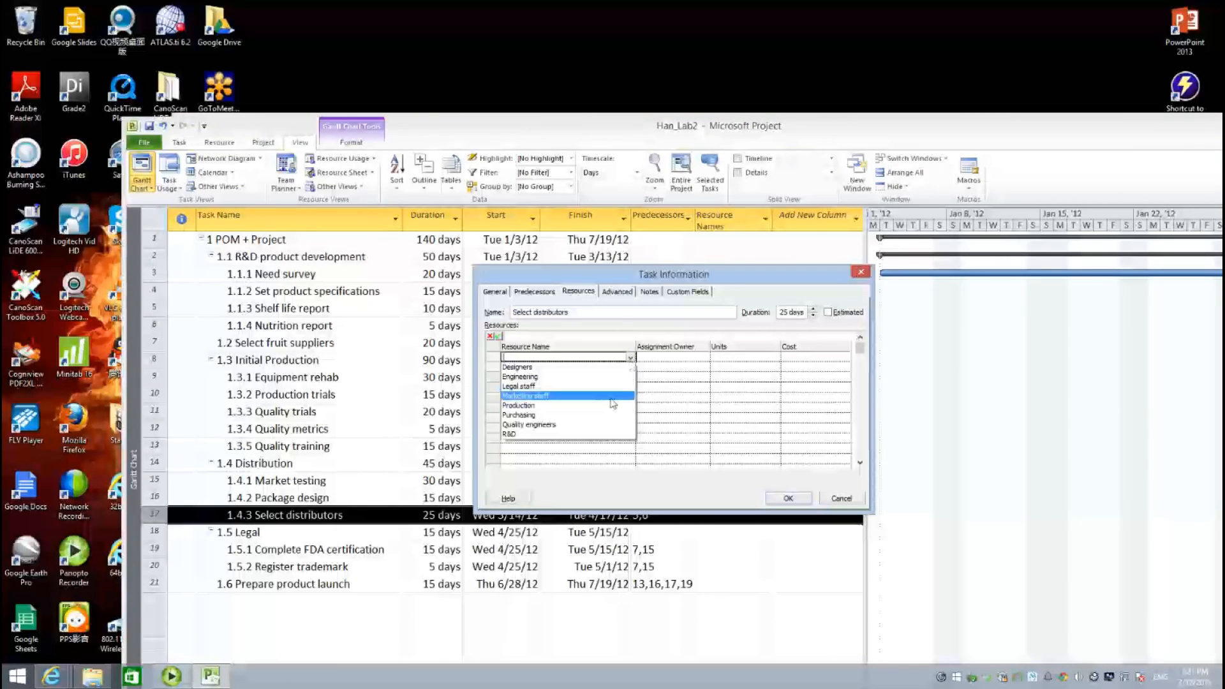
click(613, 396)
click(740, 358)
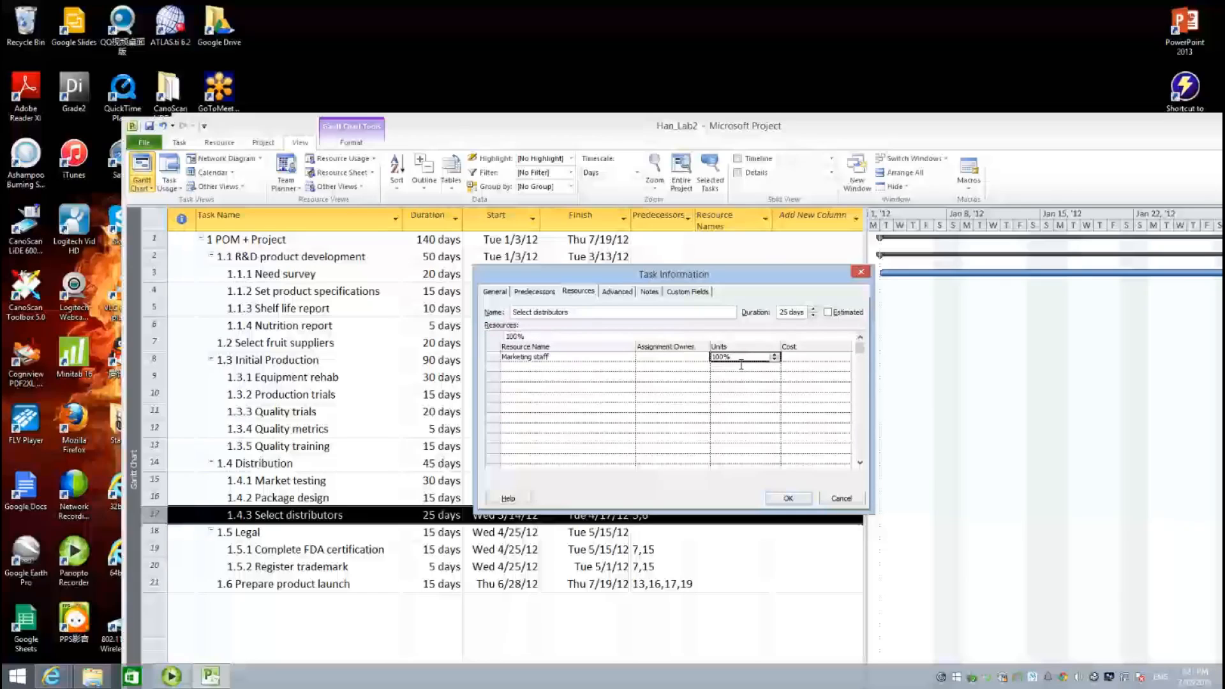
text(5000)
click(657, 408)
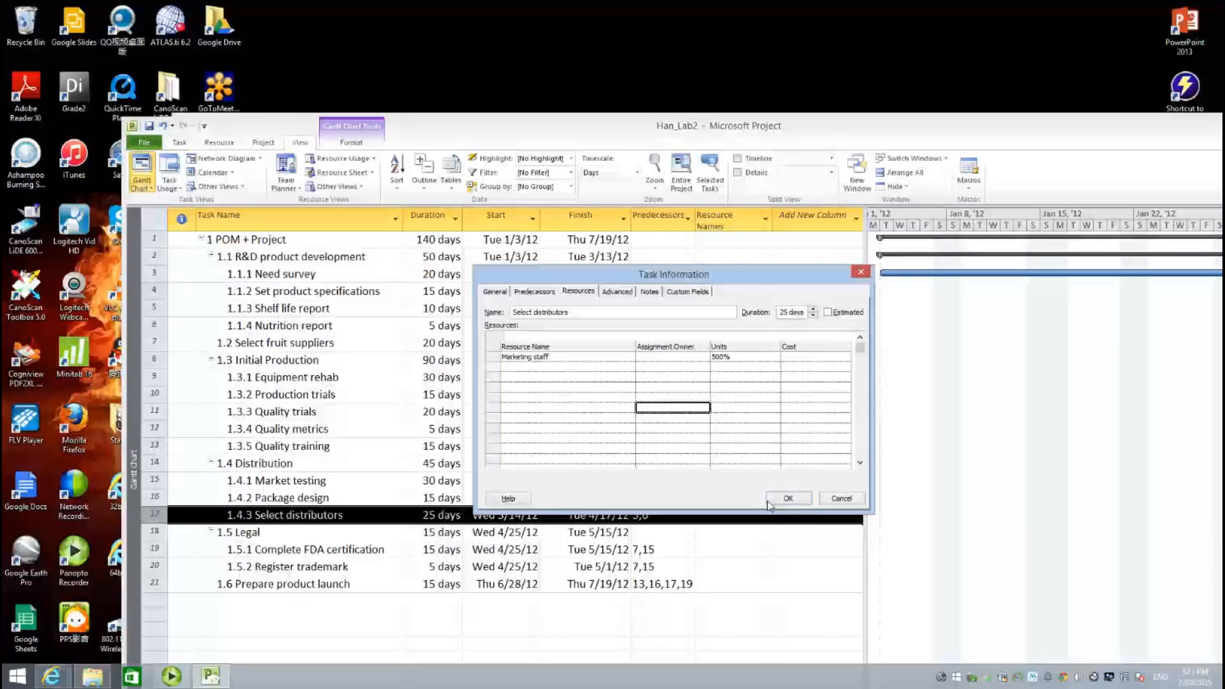
click(787, 499)
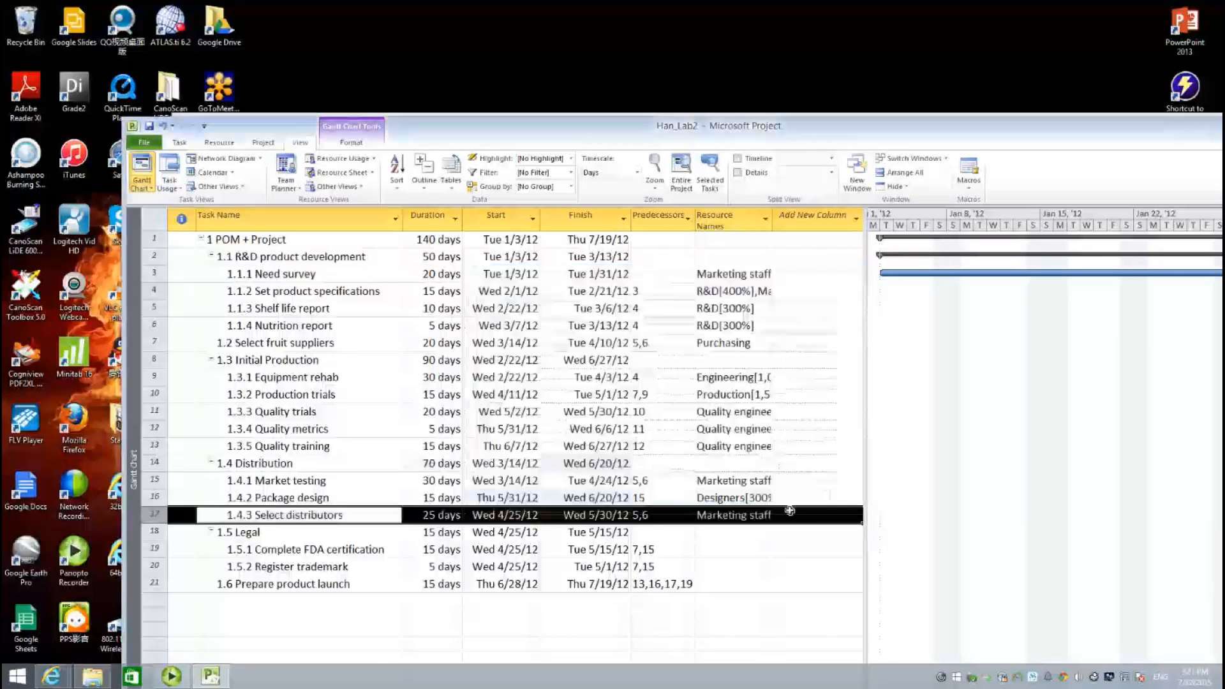
click(332, 556)
- Assign Legal staff at 300% units to Complete FDA certification
double_click(332, 550)
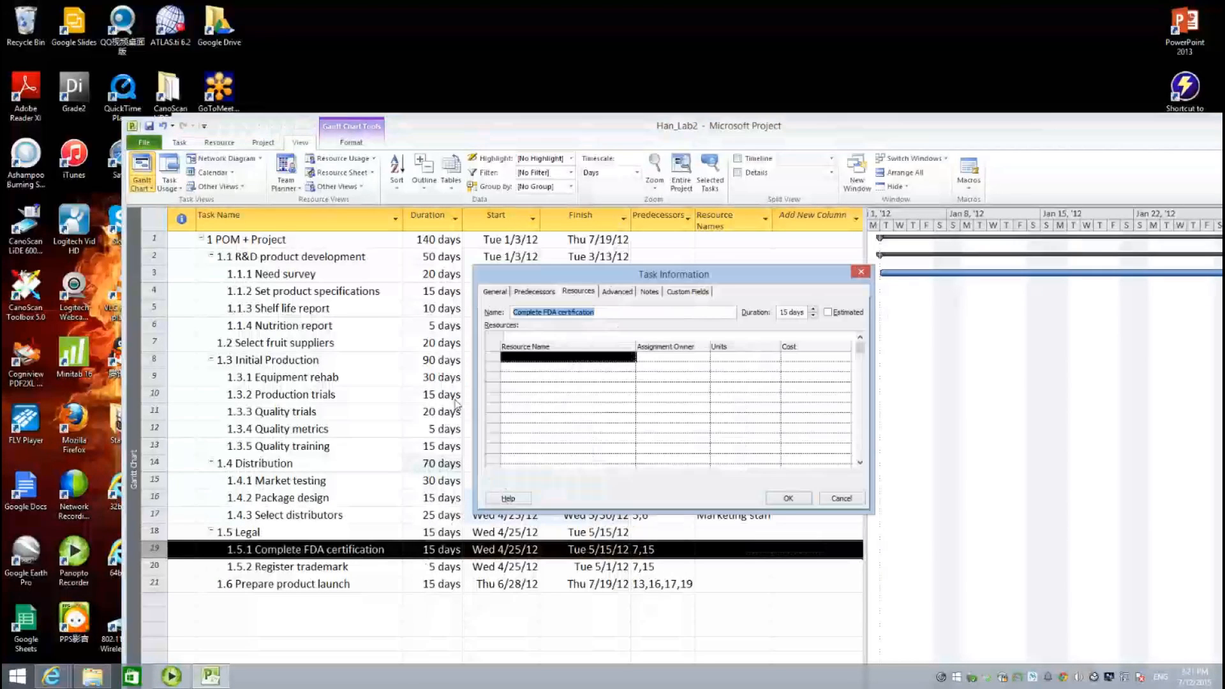
click(537, 357)
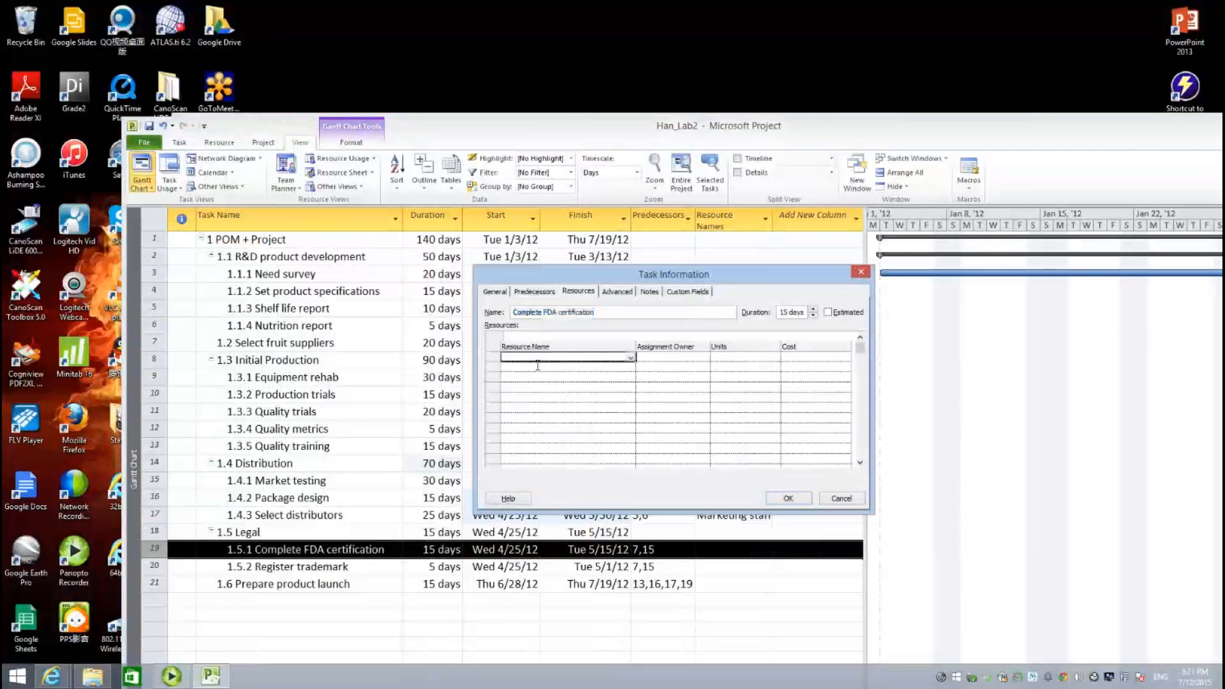
click(631, 358)
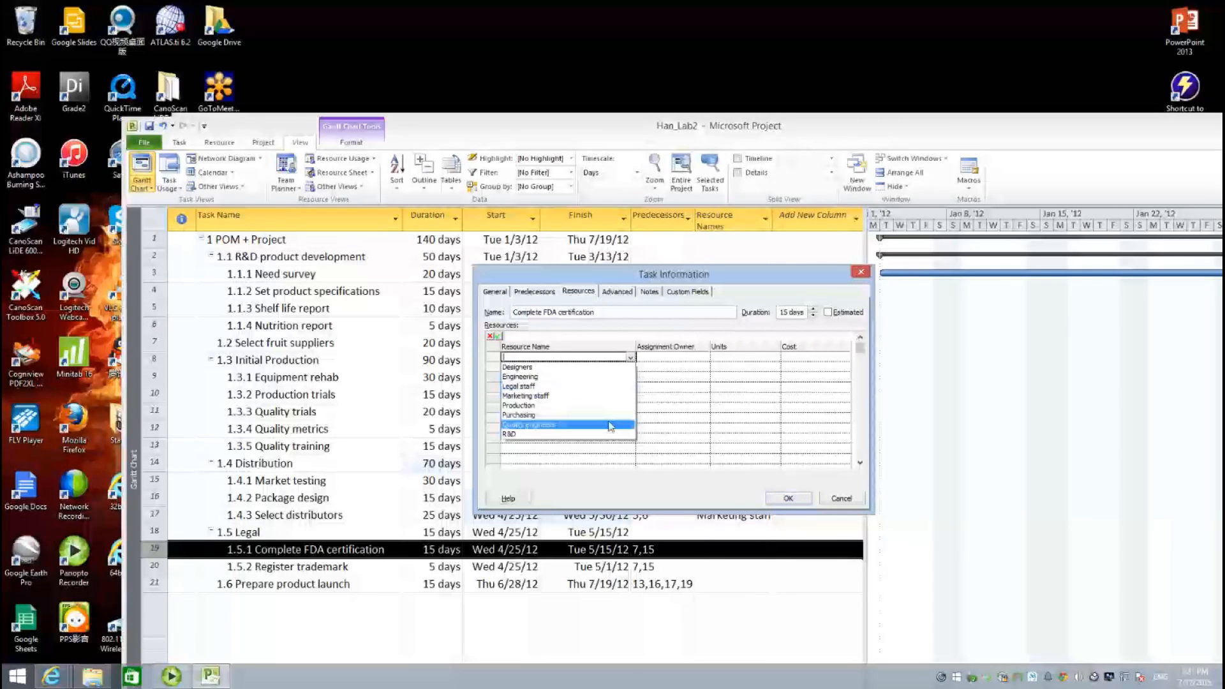
click(619, 388)
click(737, 358)
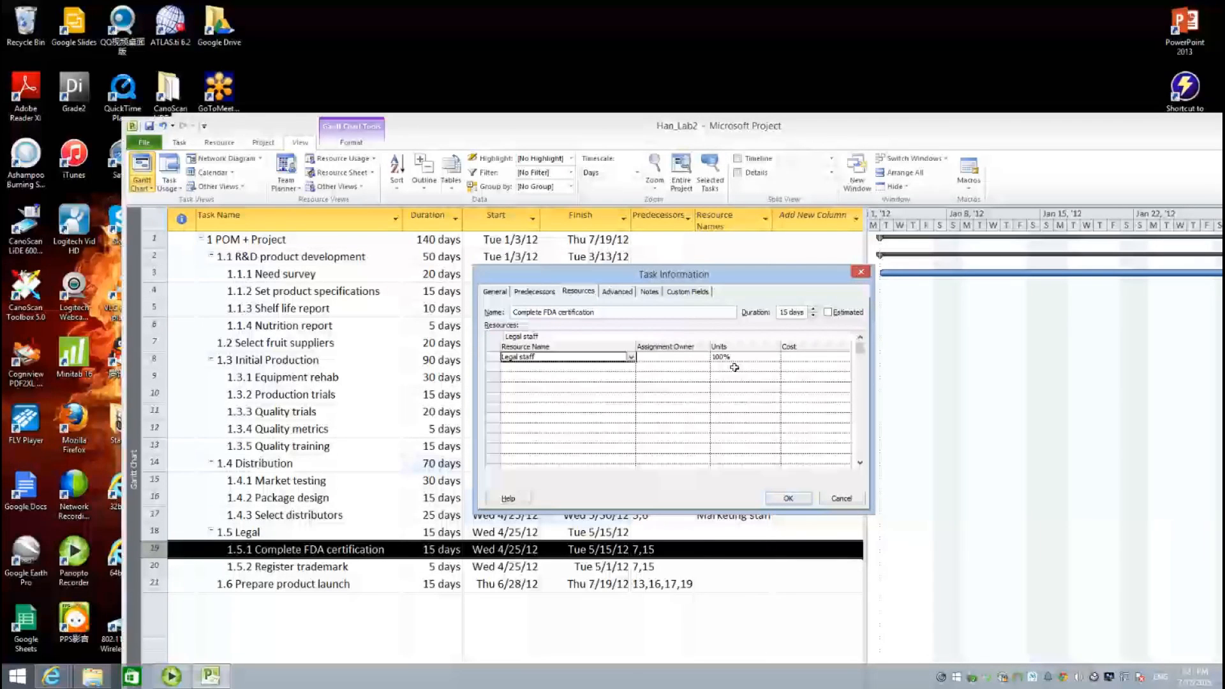
text(300)
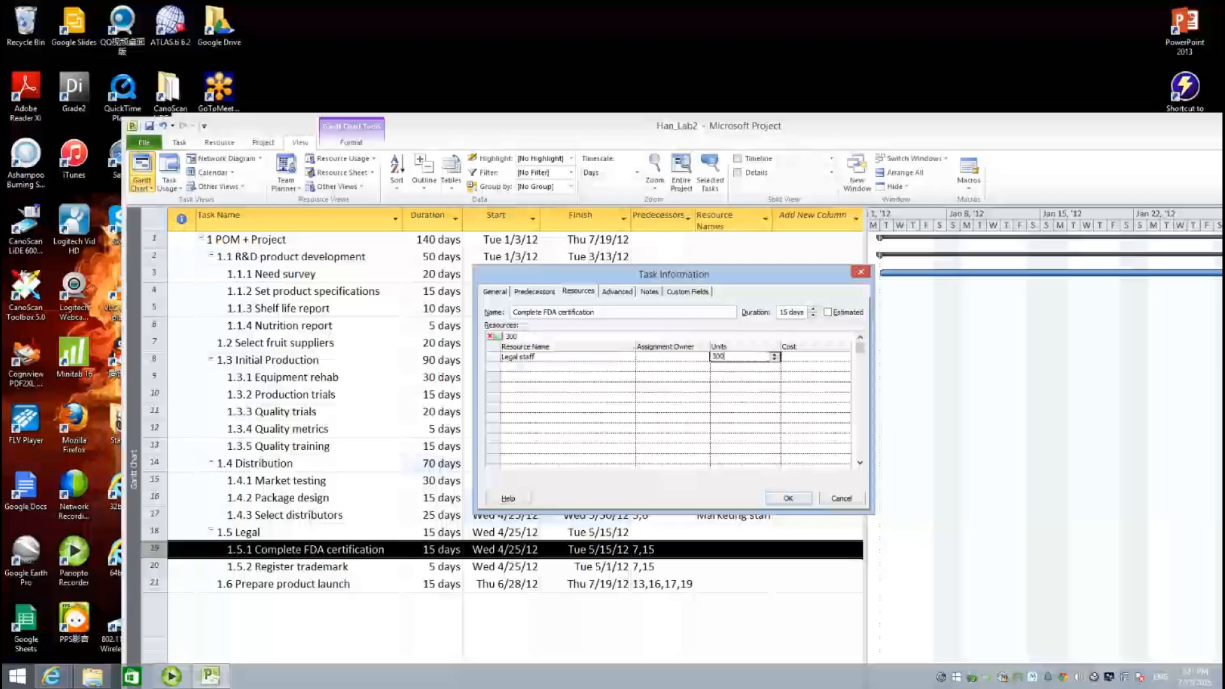
click(750, 428)
- Assign Legal staff at 300% to task 1.5.2 Register trademark
click(789, 499)
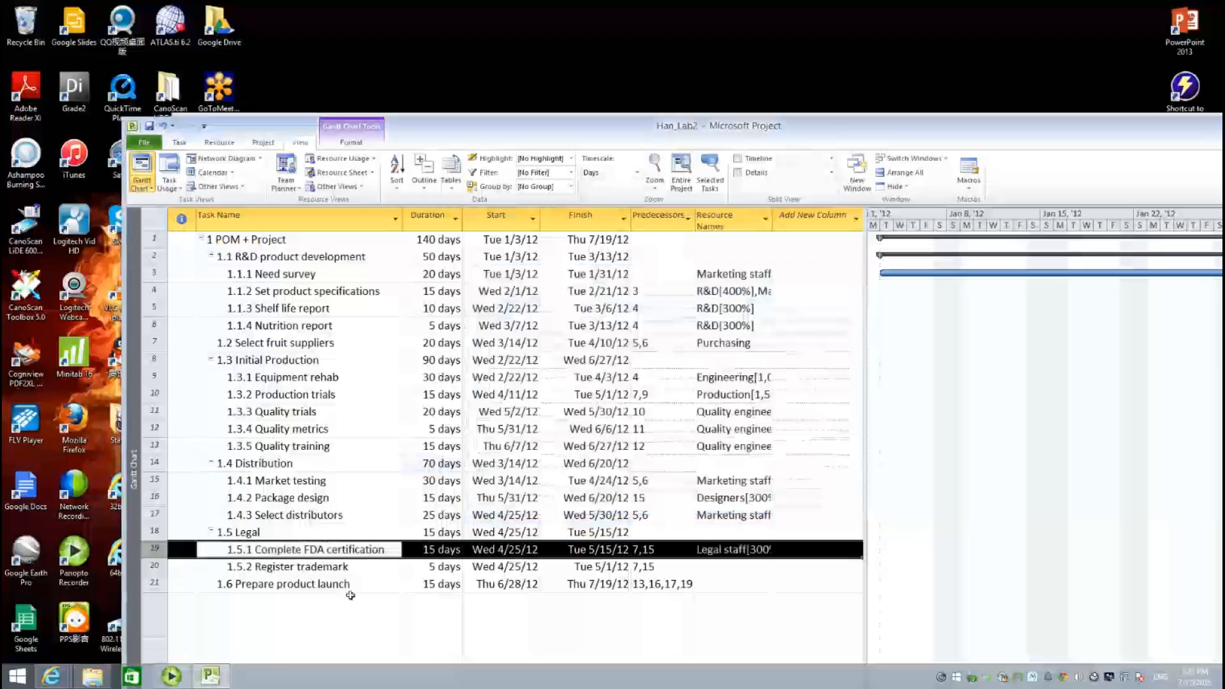
click(338, 571)
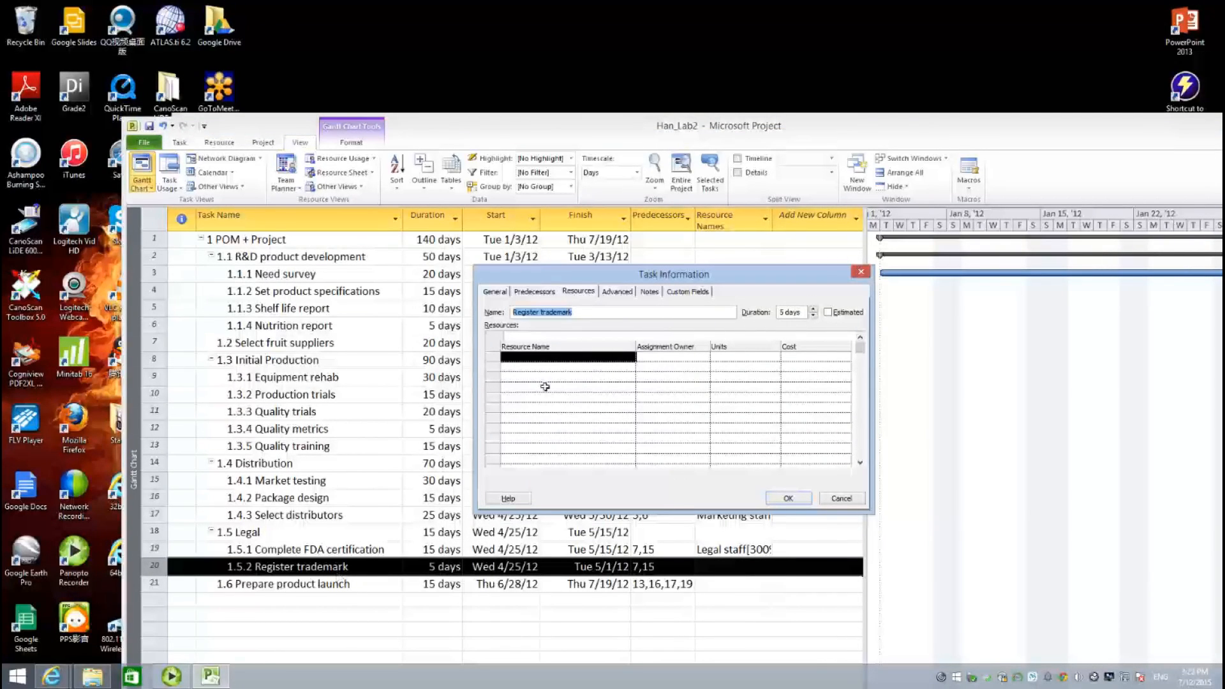
click(558, 360)
click(631, 357)
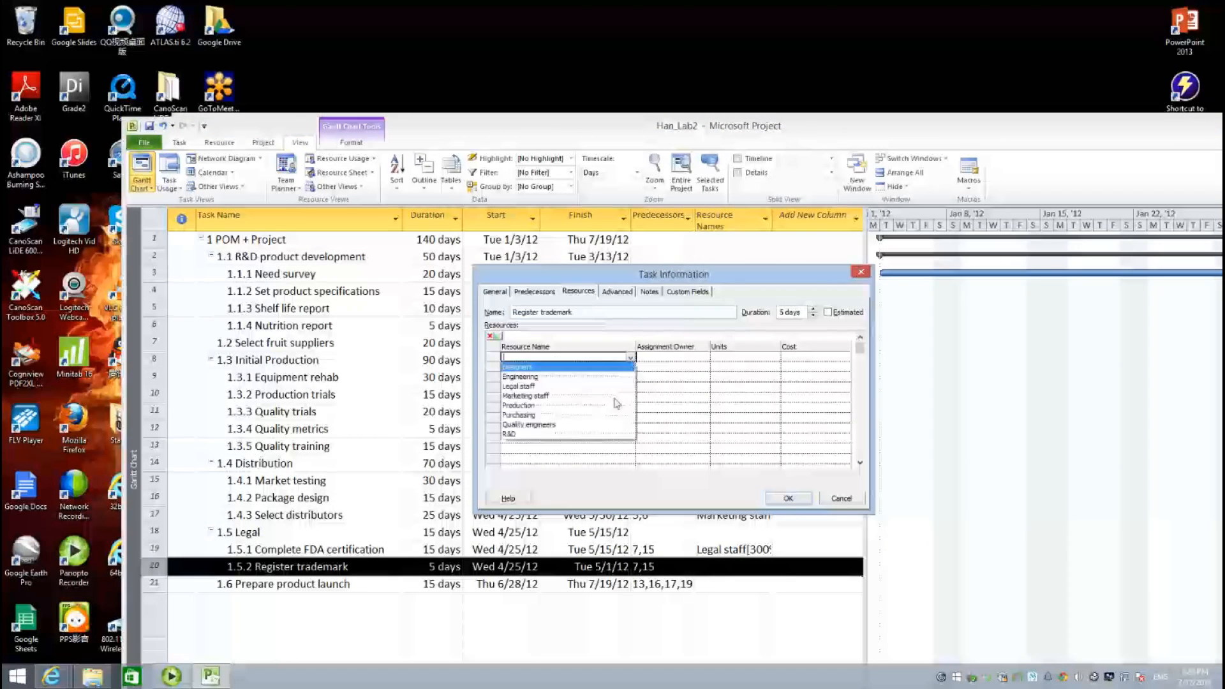
click(530, 386)
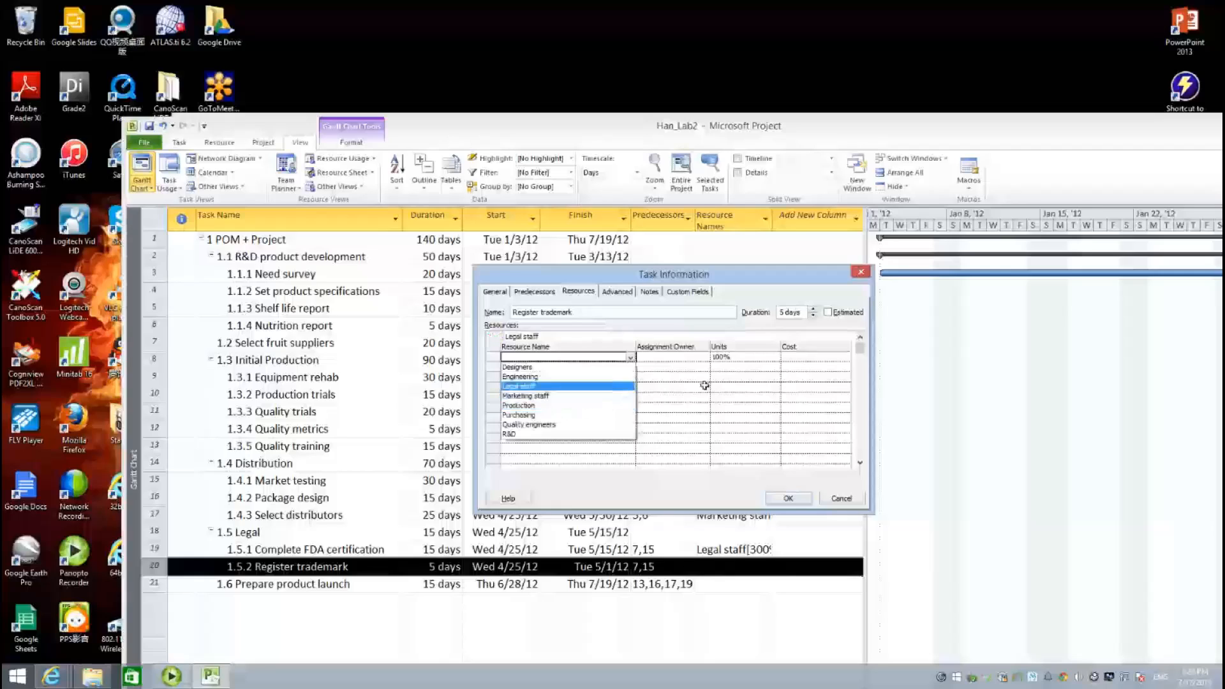
click(731, 359)
text(300%)
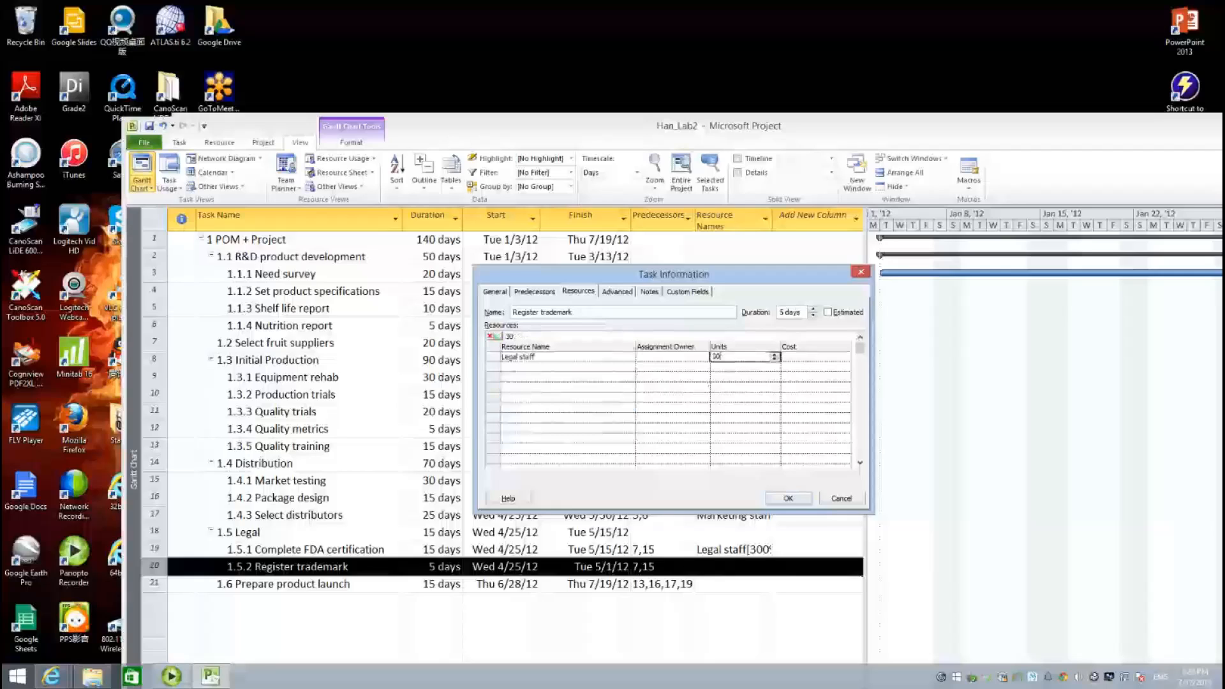
click(739, 418)
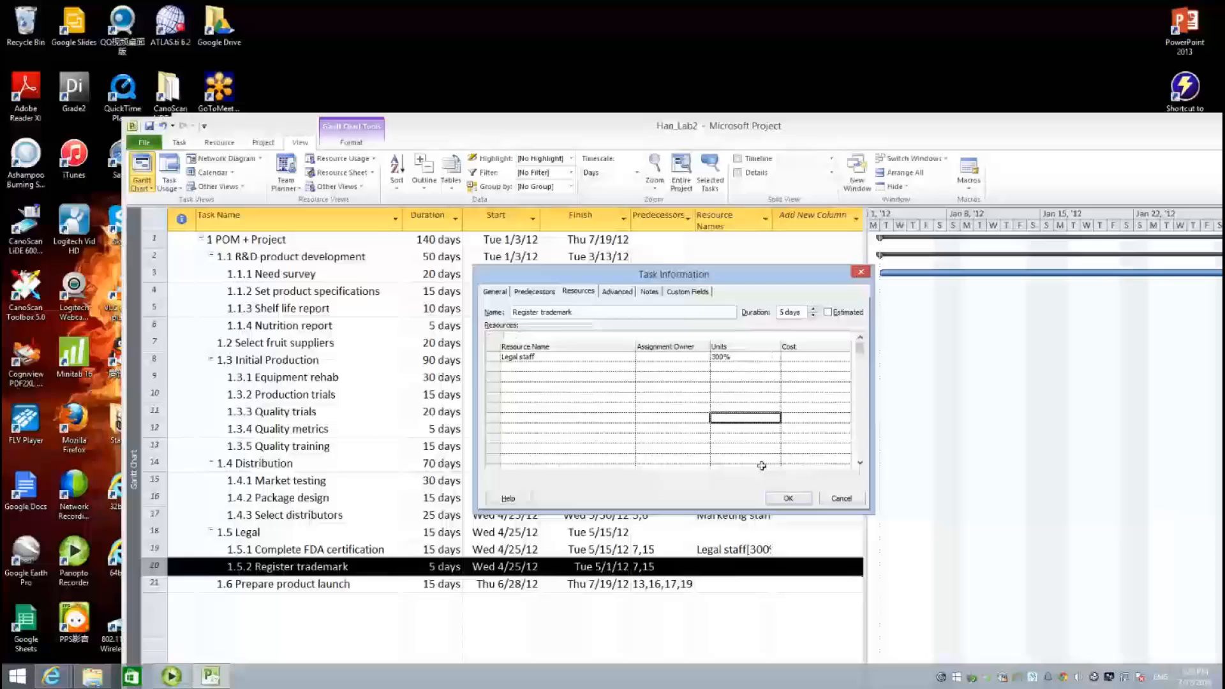
click(783, 500)
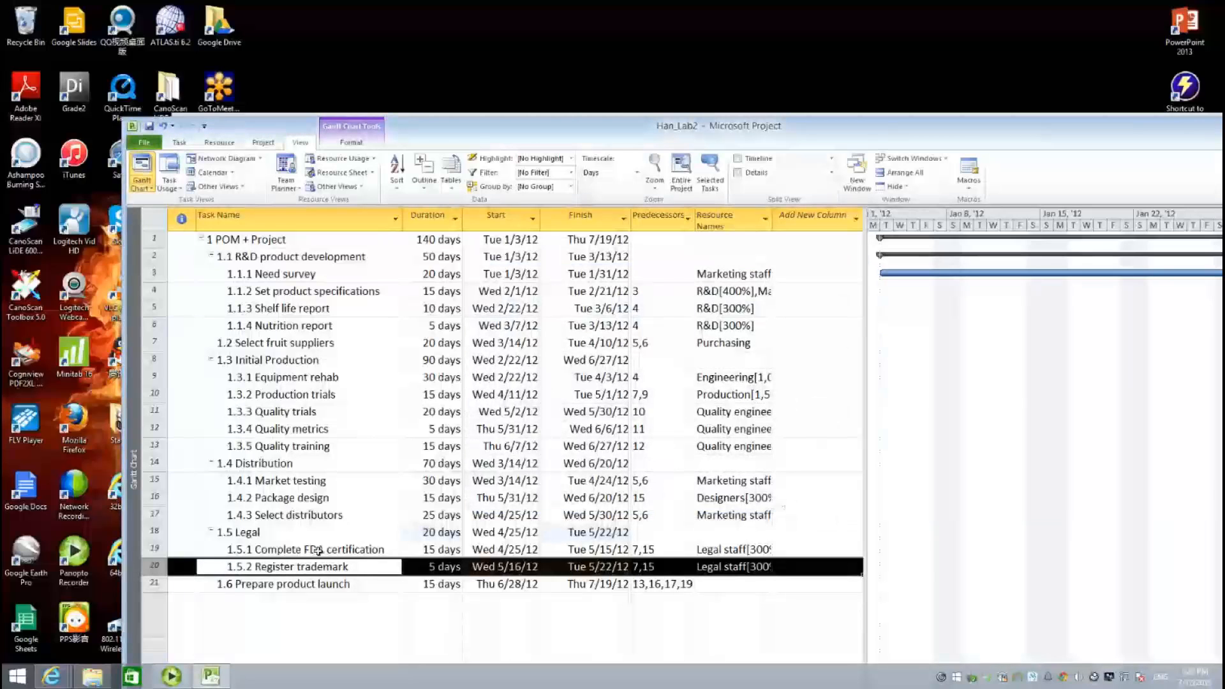
- On Prepare product launch, assign Quality engineers at 300% and Purchasing at 200%
click(295, 590)
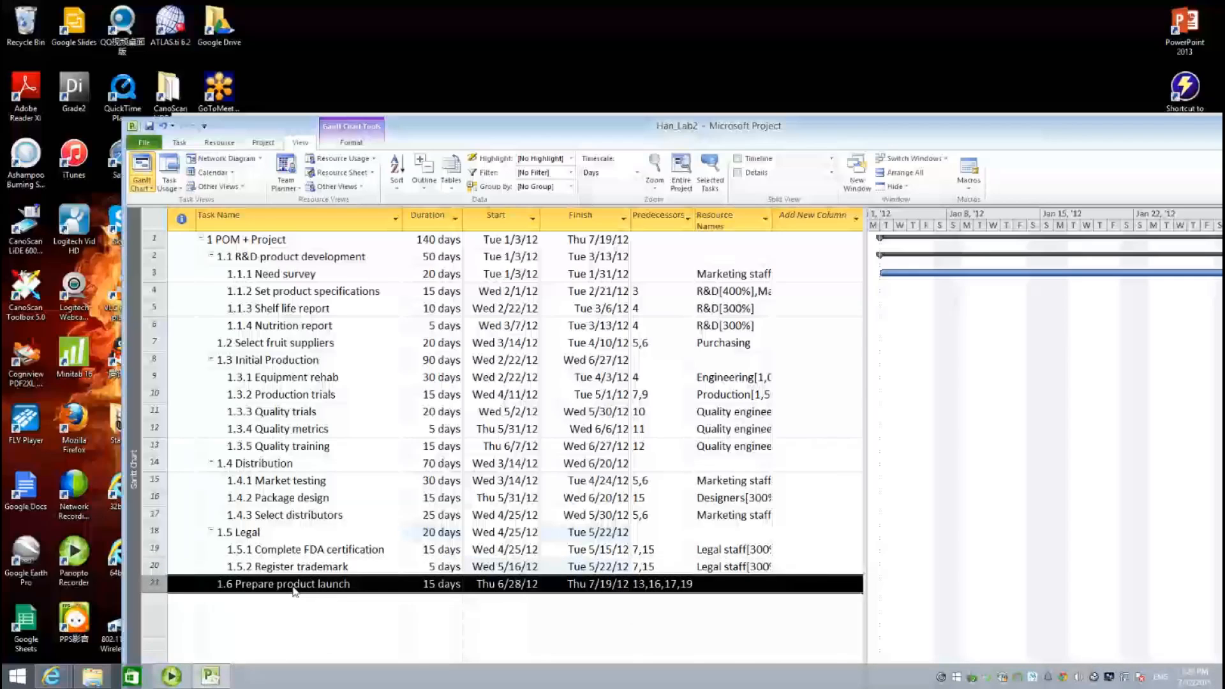
double_click(295, 590)
click(550, 358)
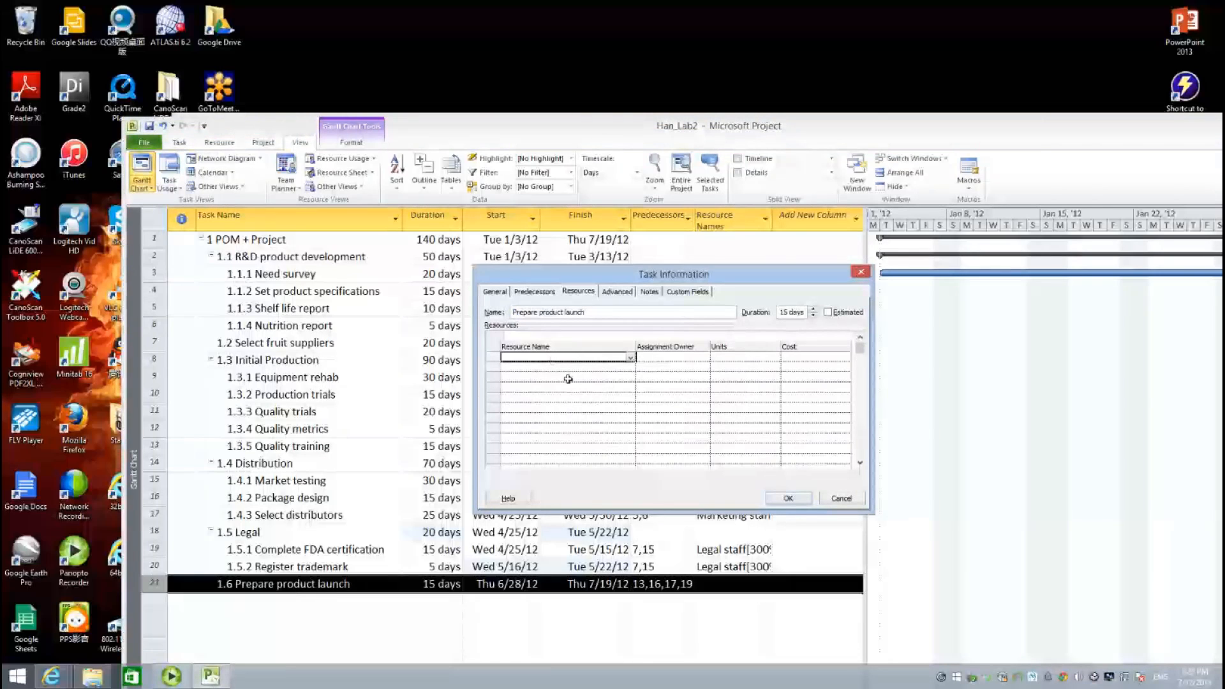
click(631, 358)
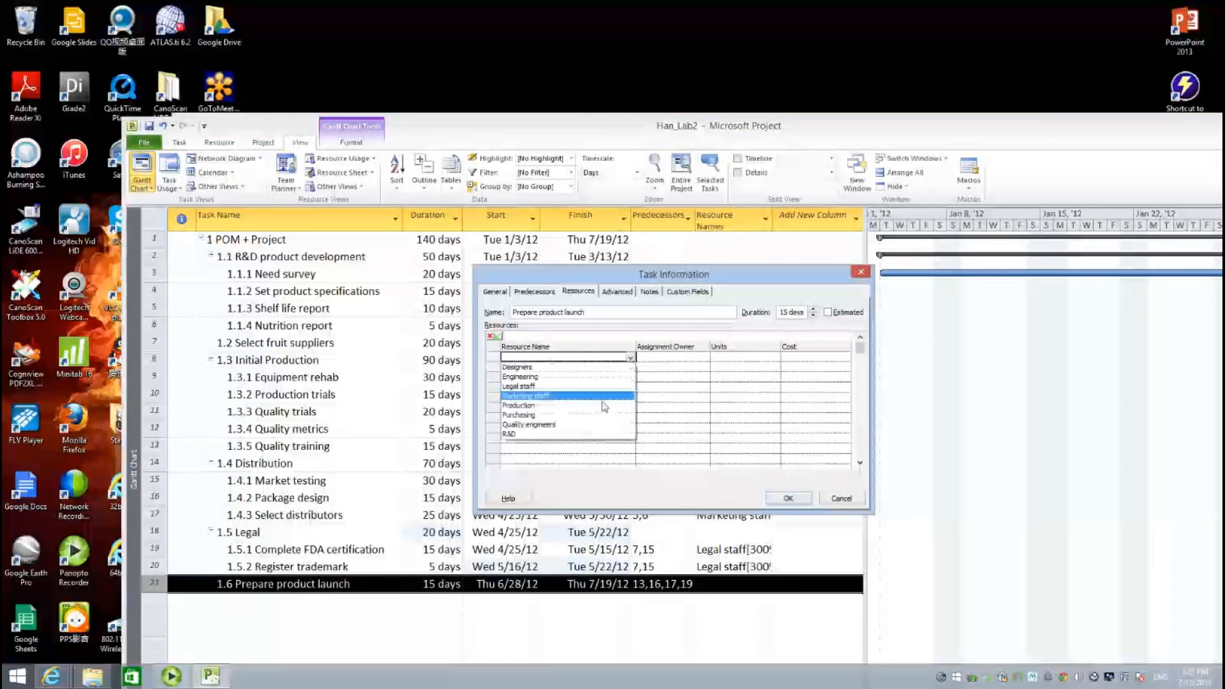
click(592, 425)
click(727, 357)
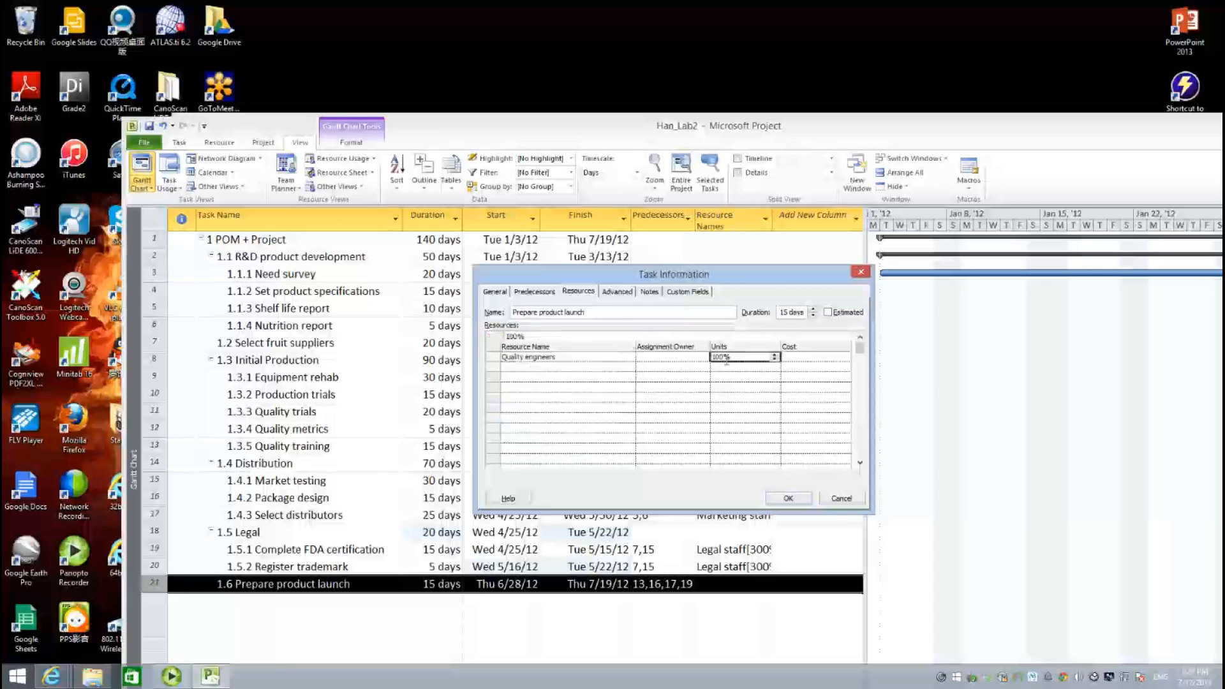
text(300)
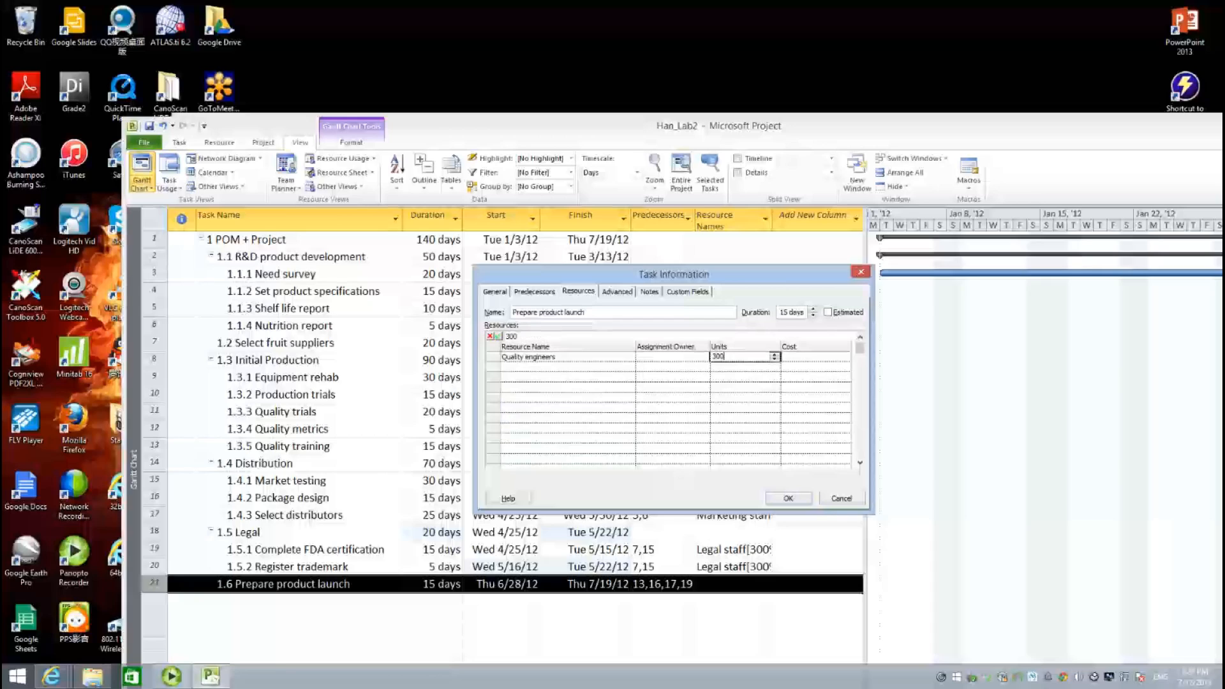
click(621, 377)
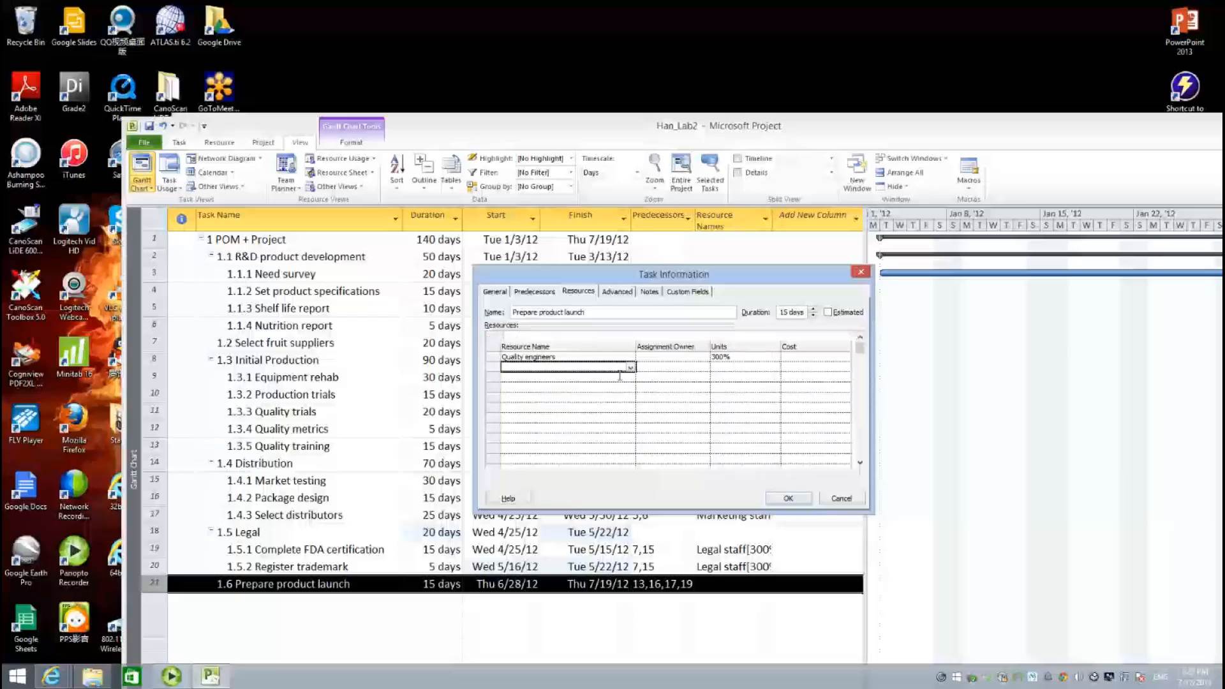
click(630, 369)
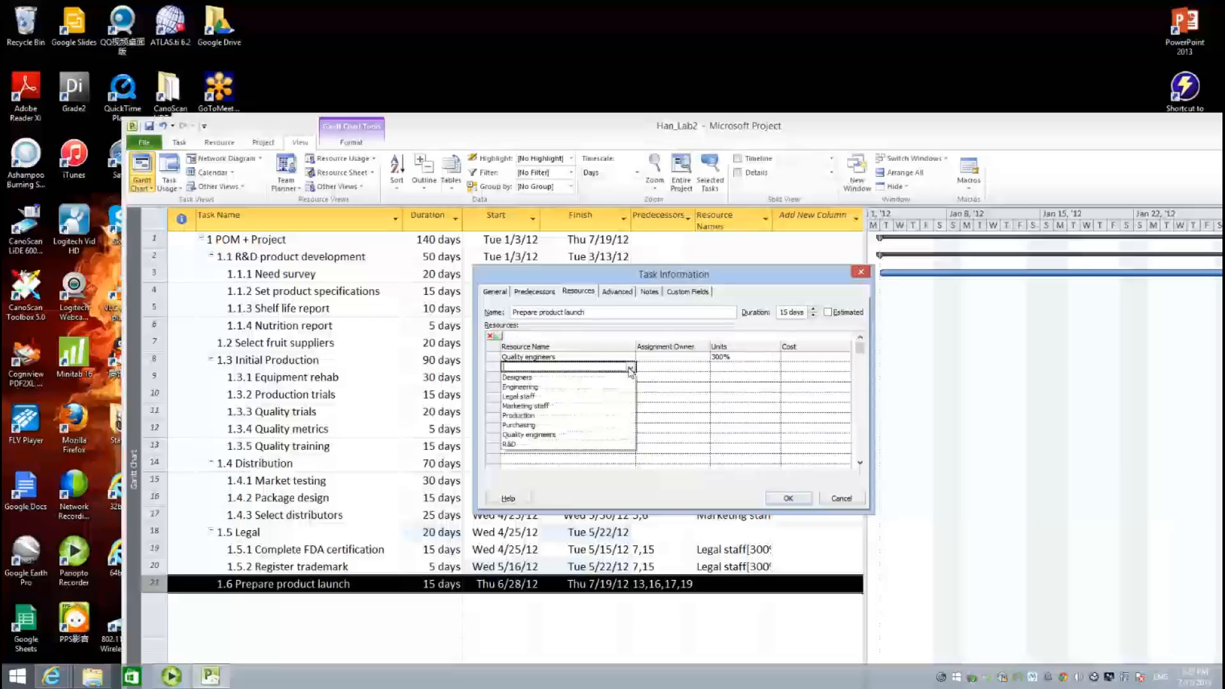
click(610, 425)
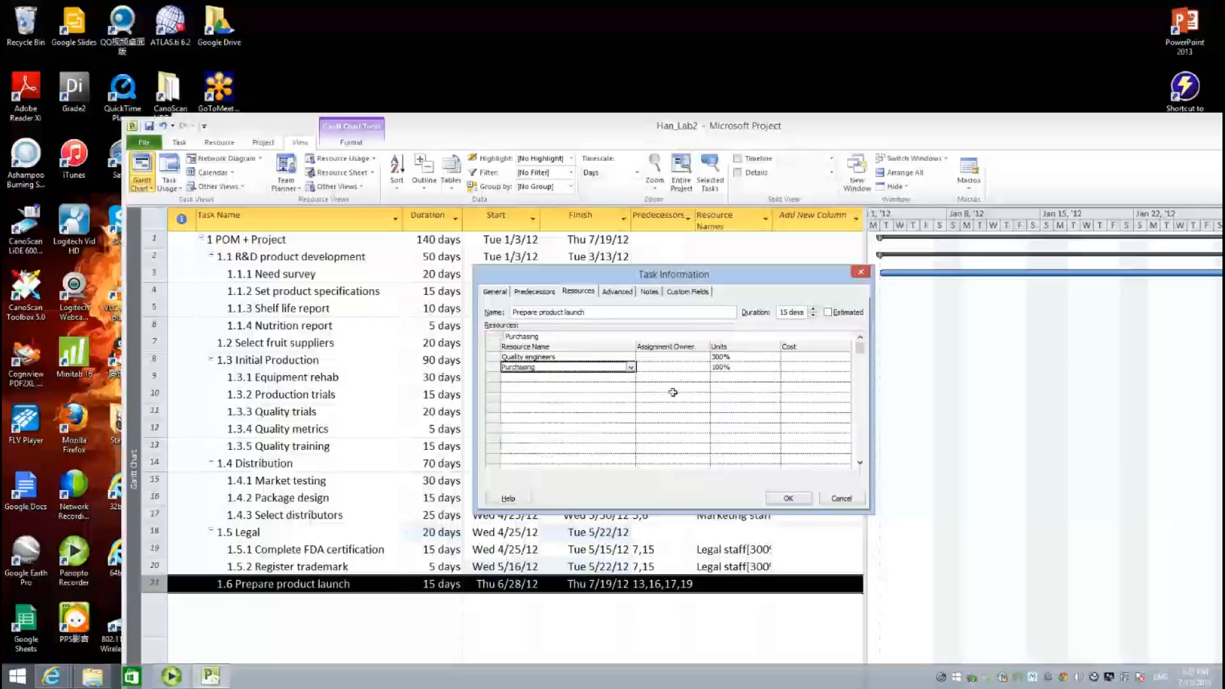
click(740, 368)
text(200)
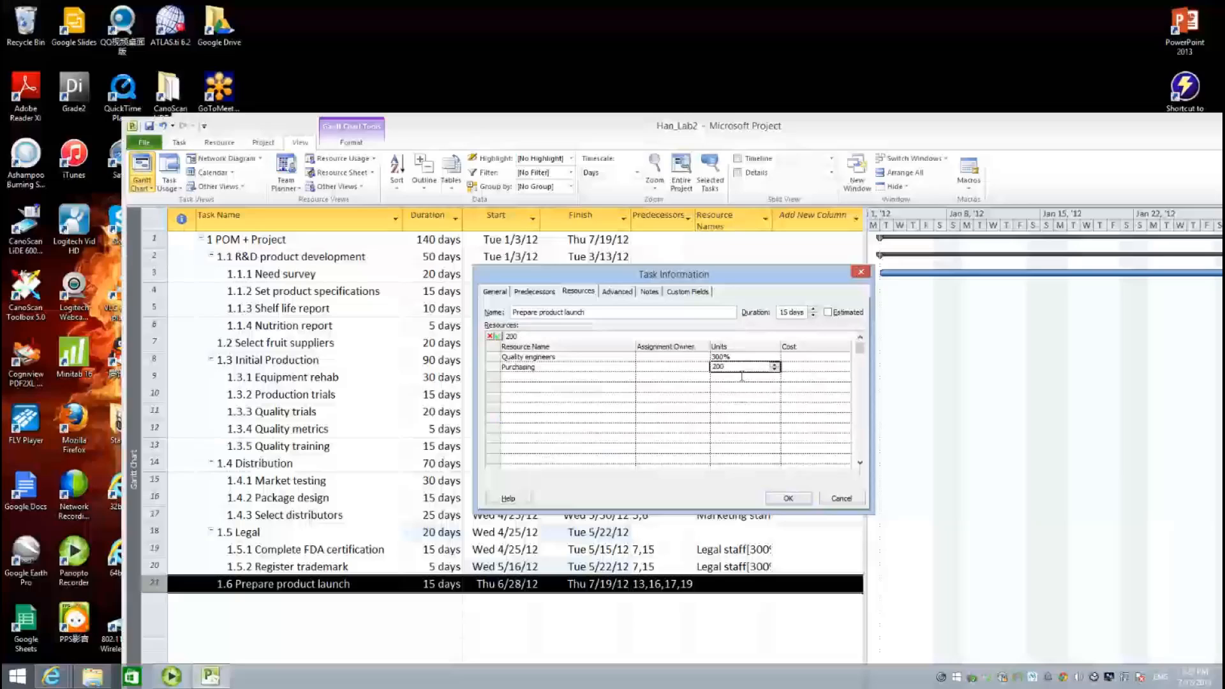
click(580, 381)
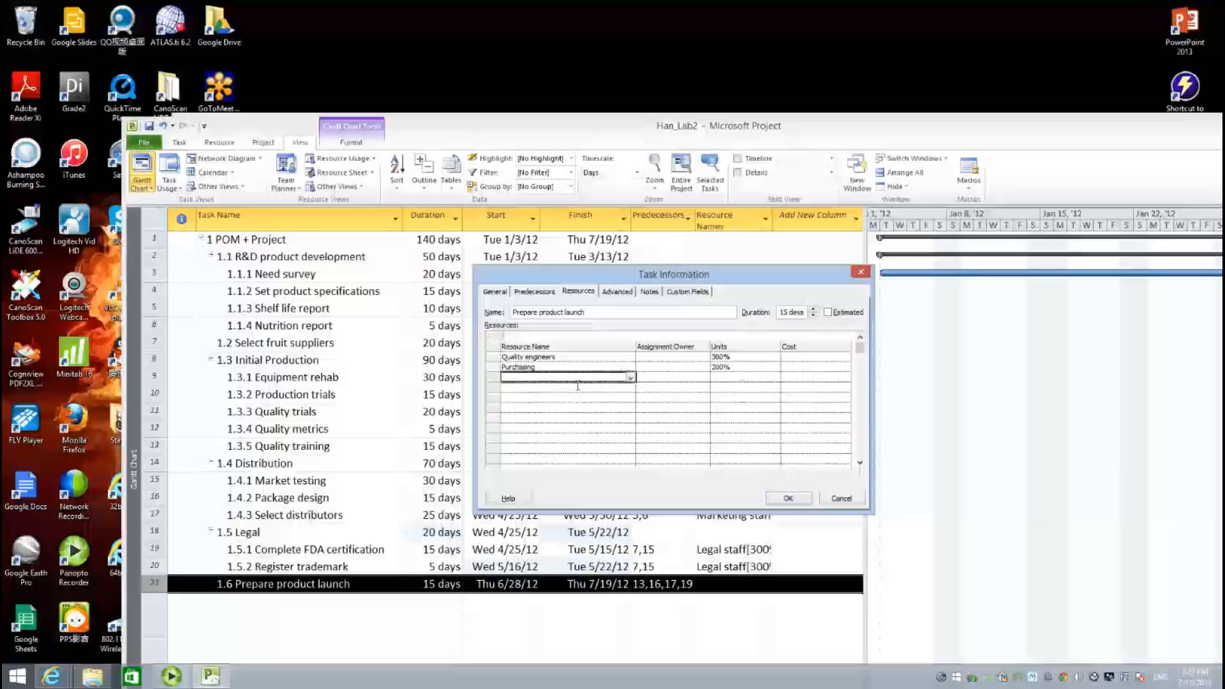
- Add Production at 1,500% and Marketing staff at 500% to Prepare product launch
click(631, 378)
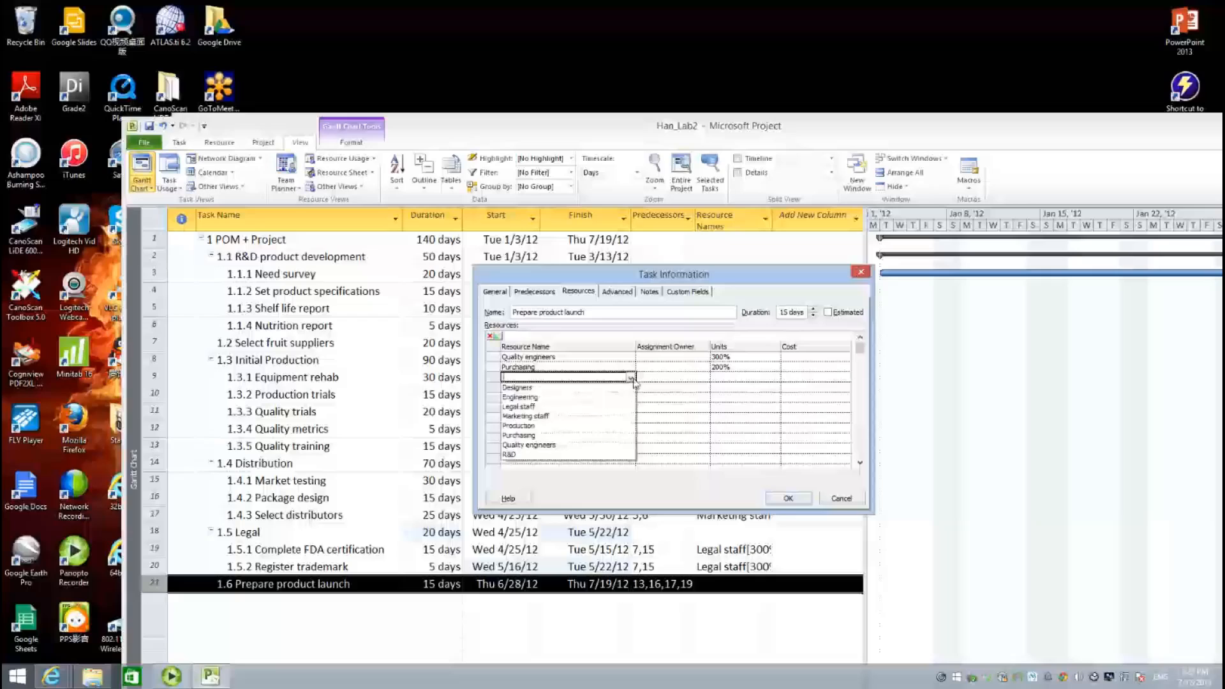
click(612, 426)
click(737, 379)
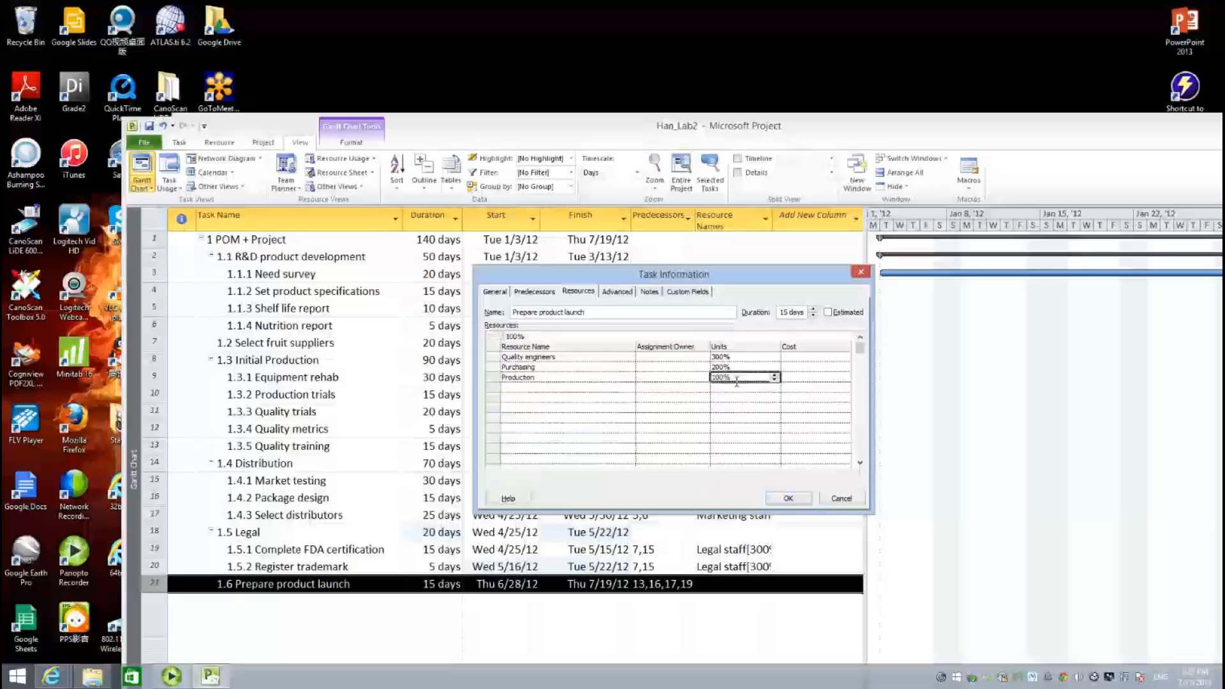
text(1500)
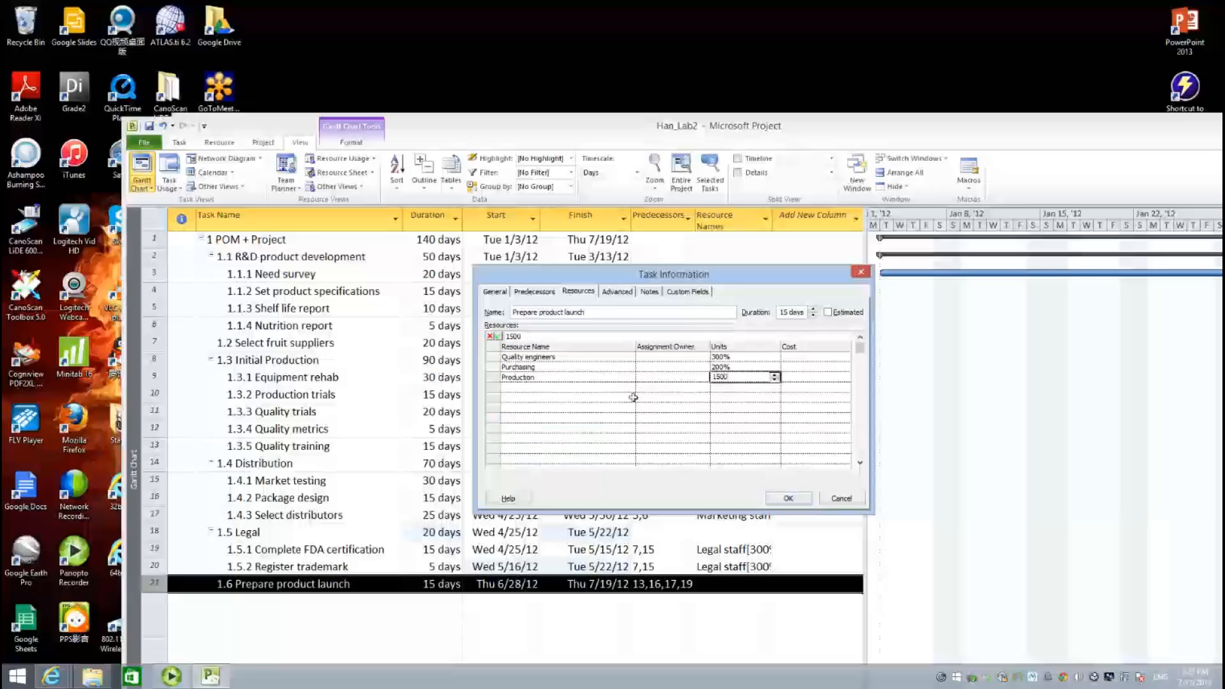
click(590, 394)
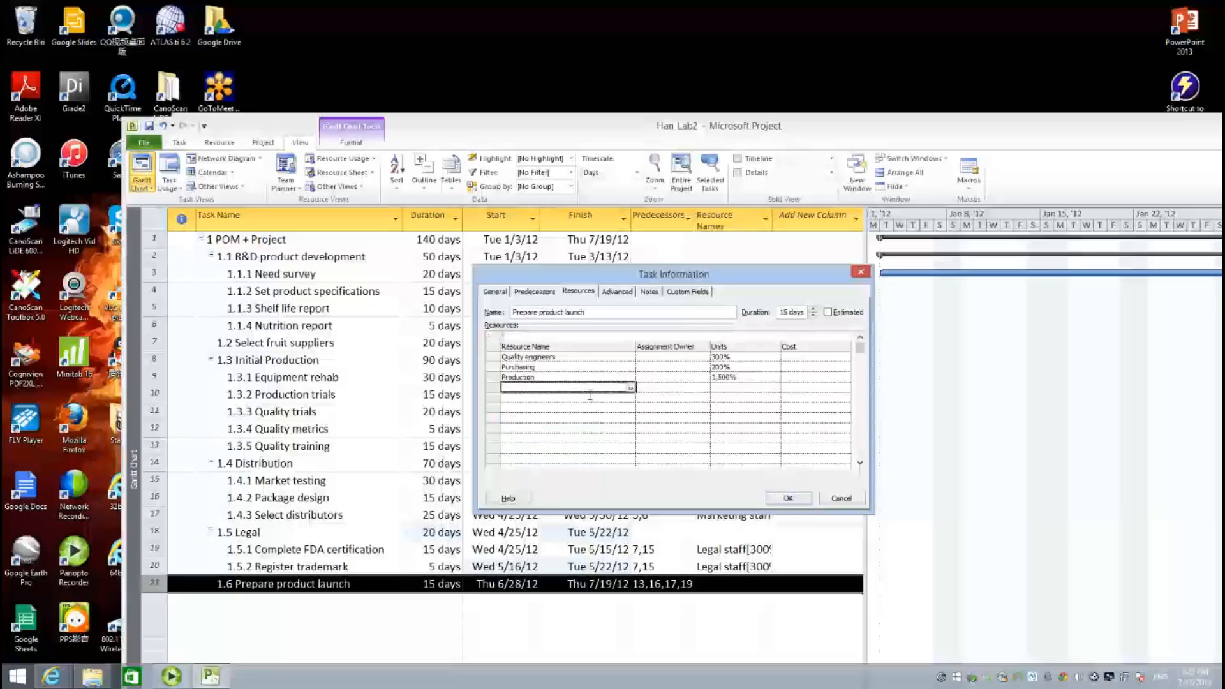
click(629, 390)
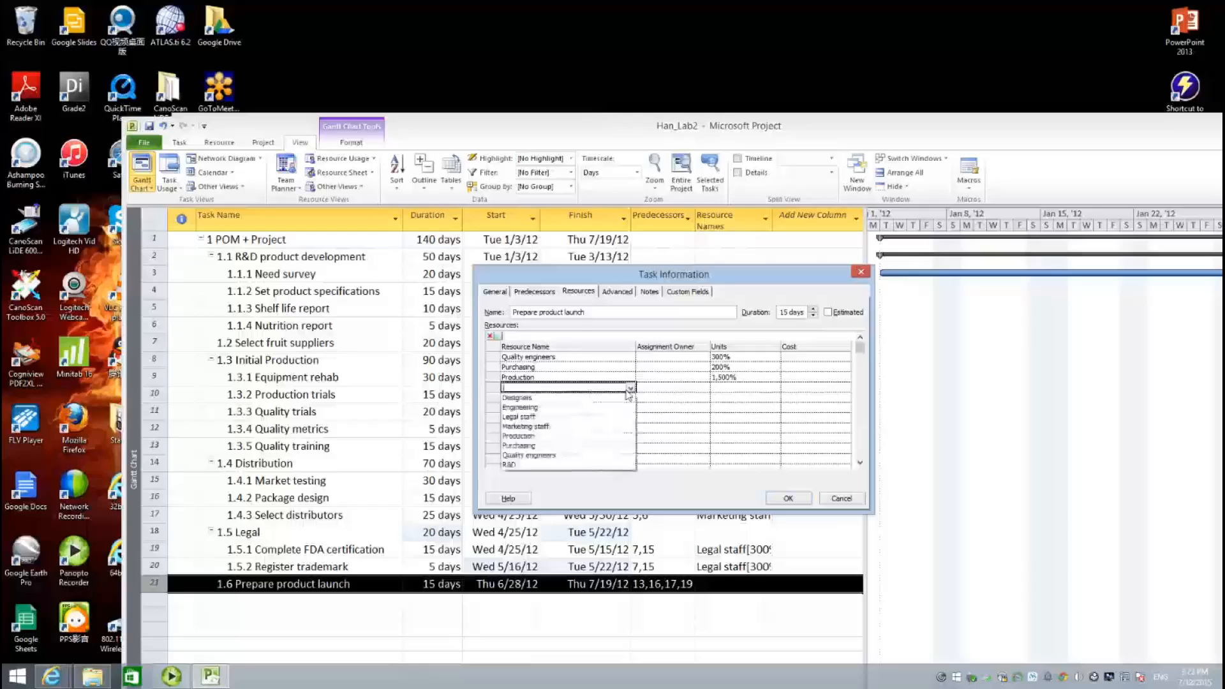
click(525, 426)
click(764, 388)
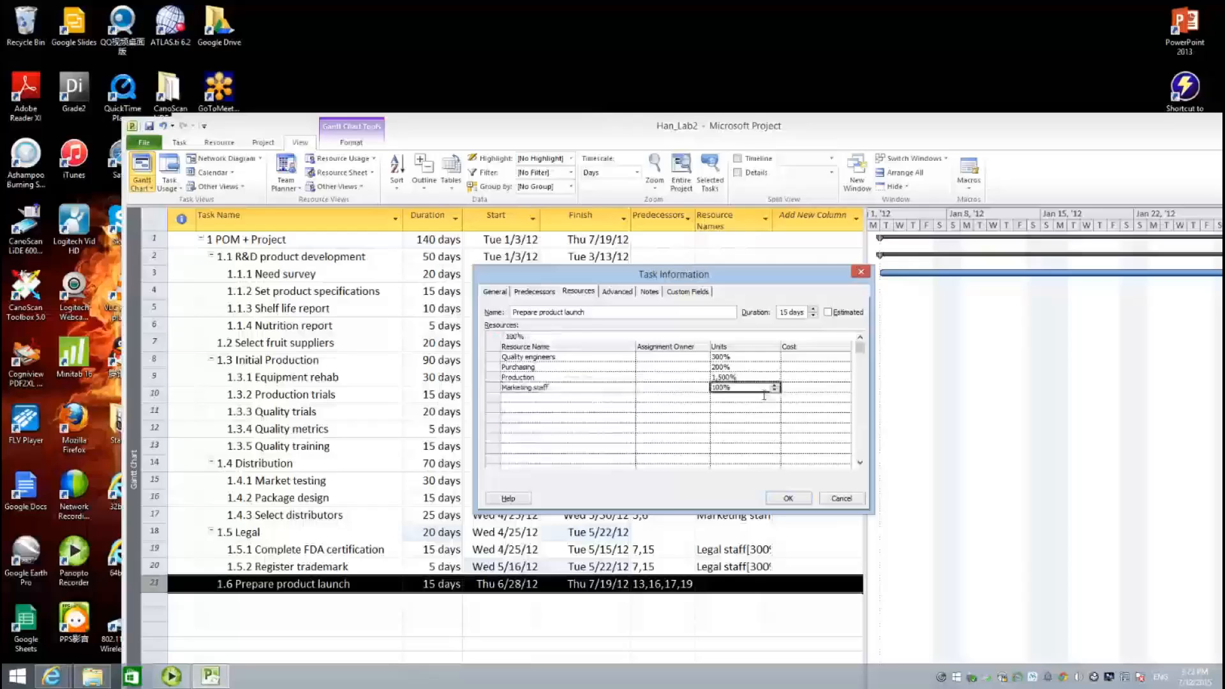
text(500)
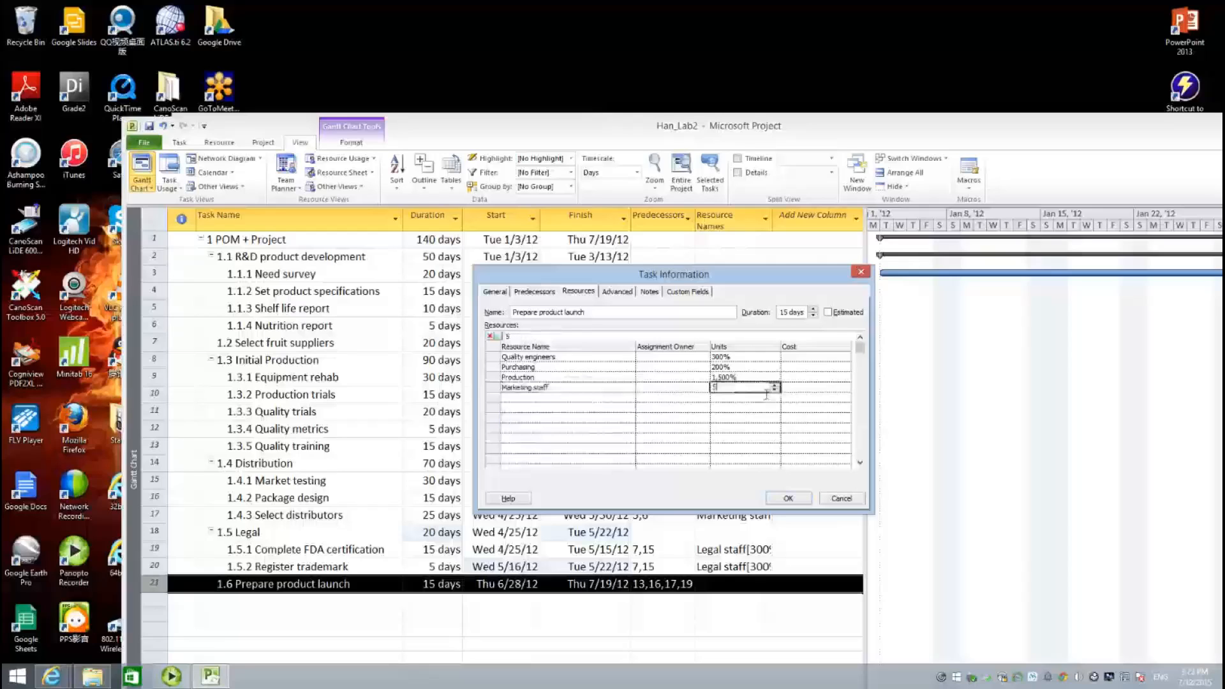
click(599, 404)
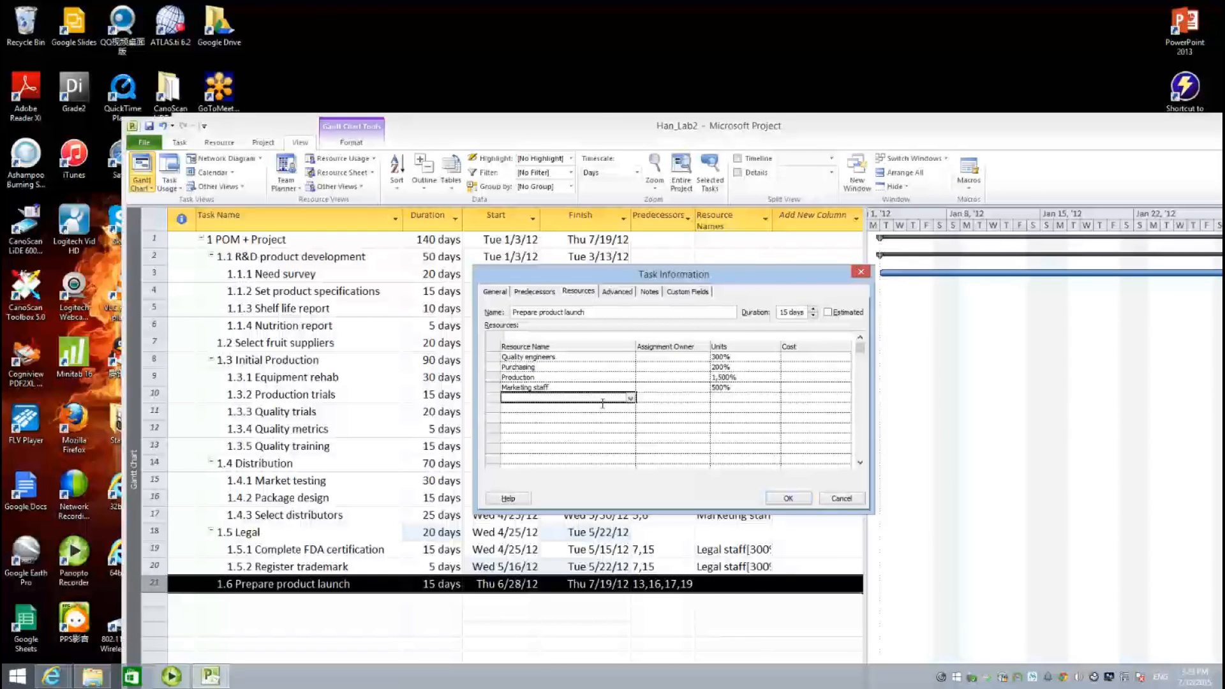
- Add Engineering at 500% and R&D, then confirm the Prepare product launch assignments
click(631, 398)
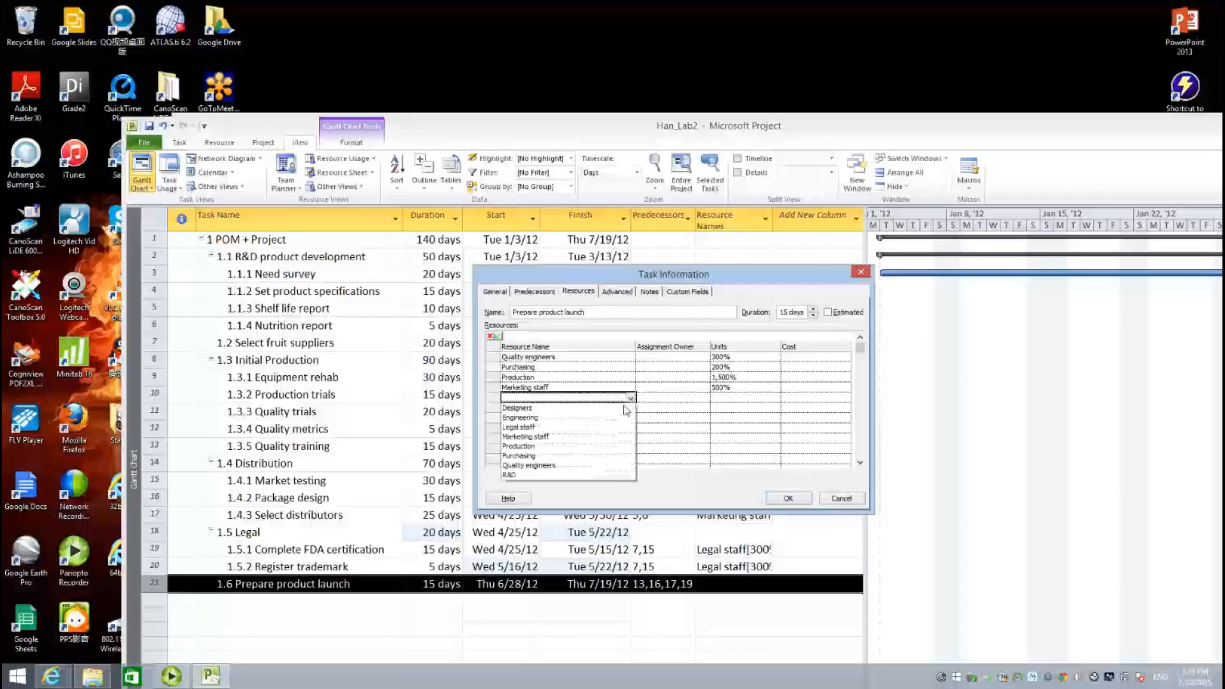
click(536, 417)
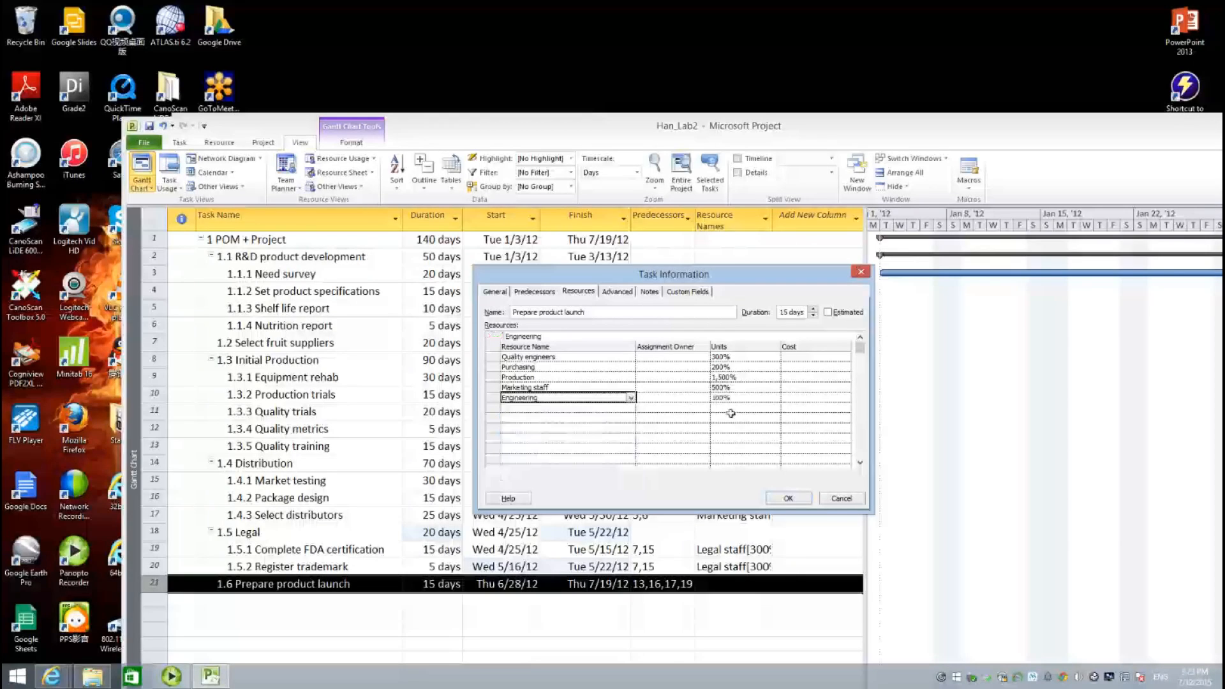
click(744, 400)
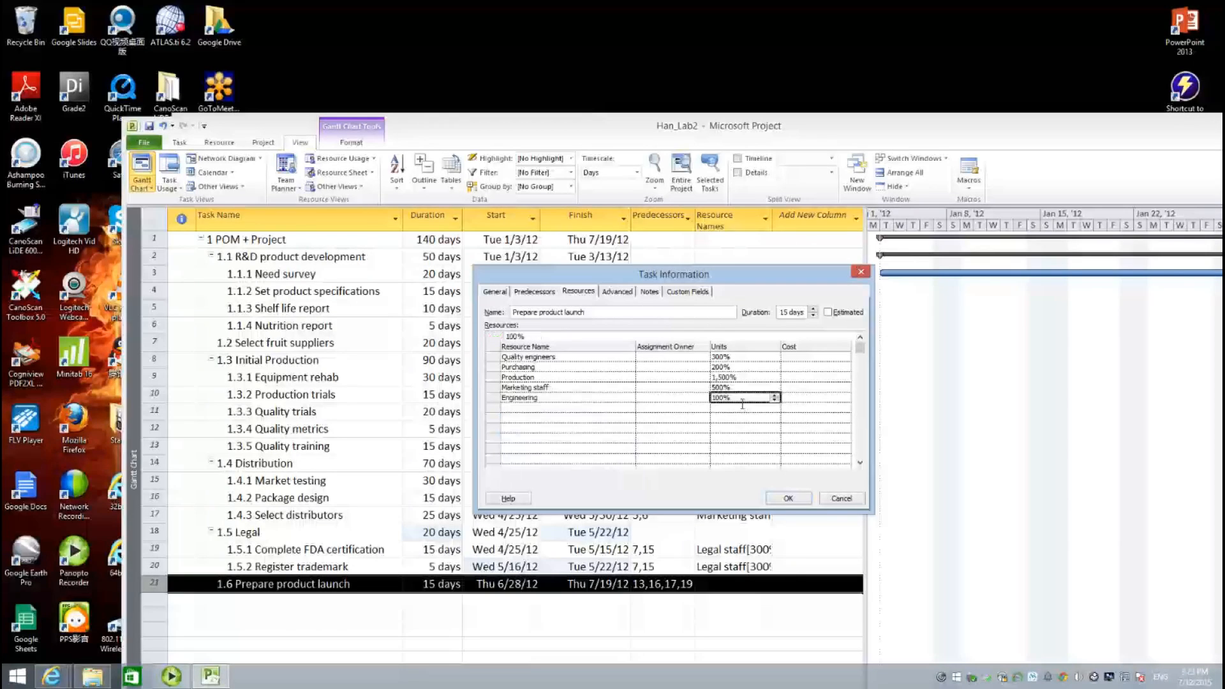
text(500)
click(582, 410)
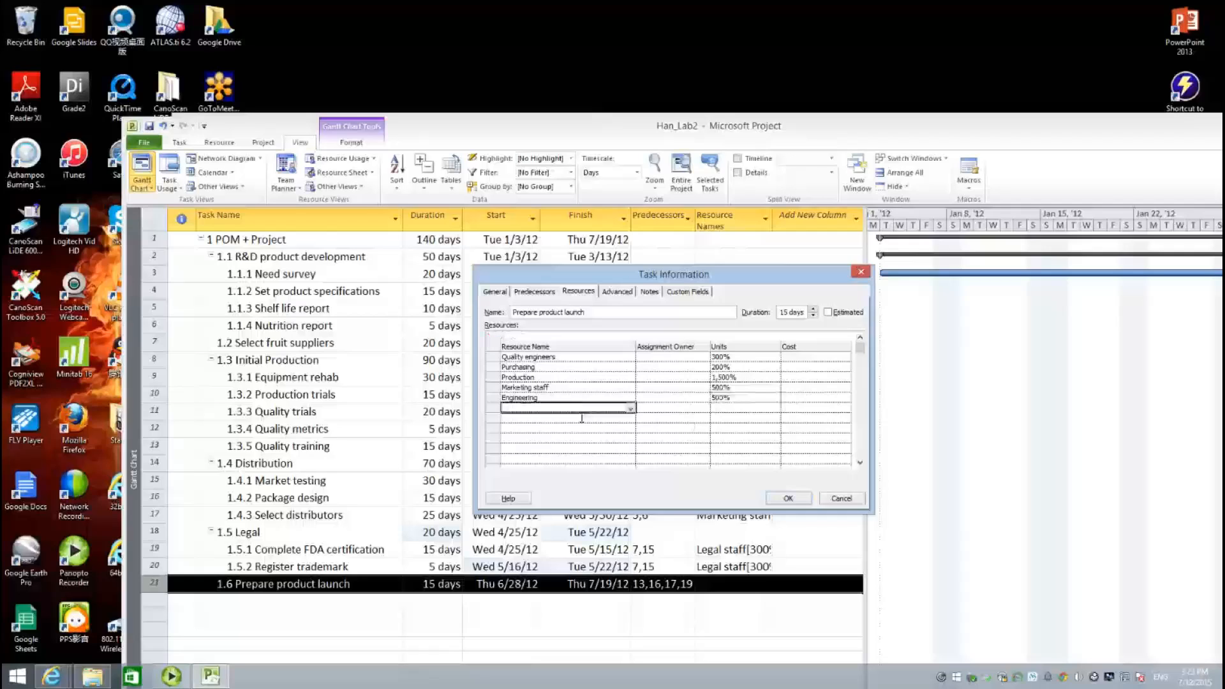
click(631, 408)
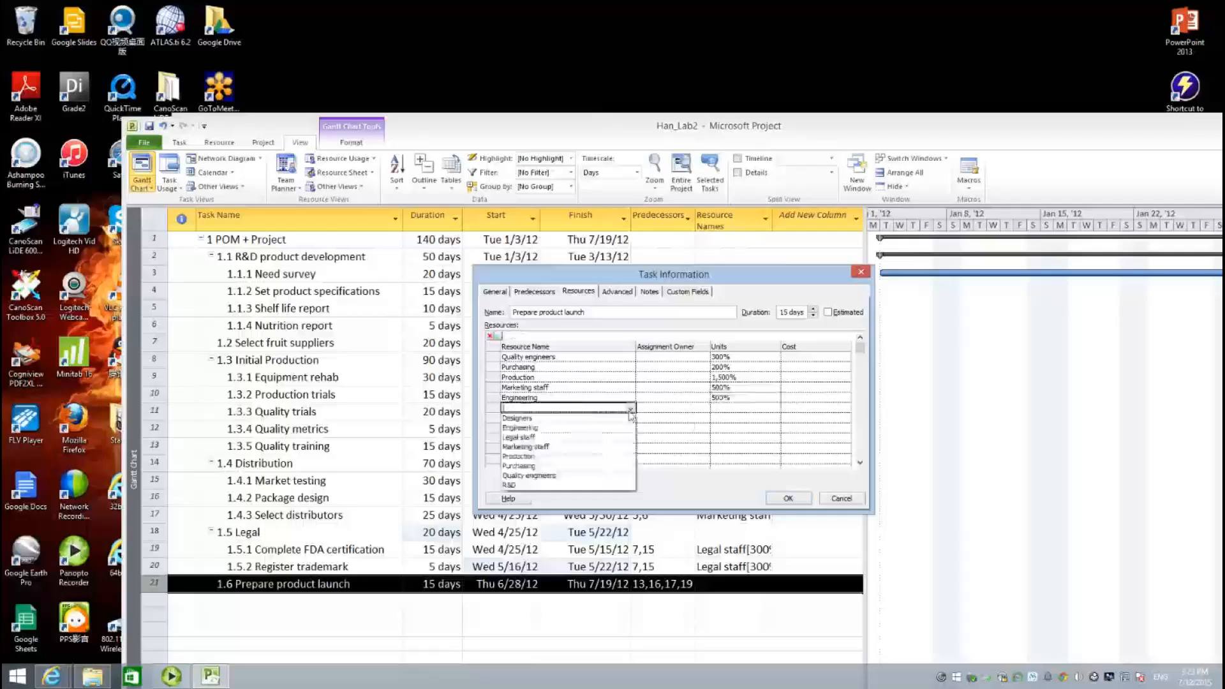
click(582, 487)
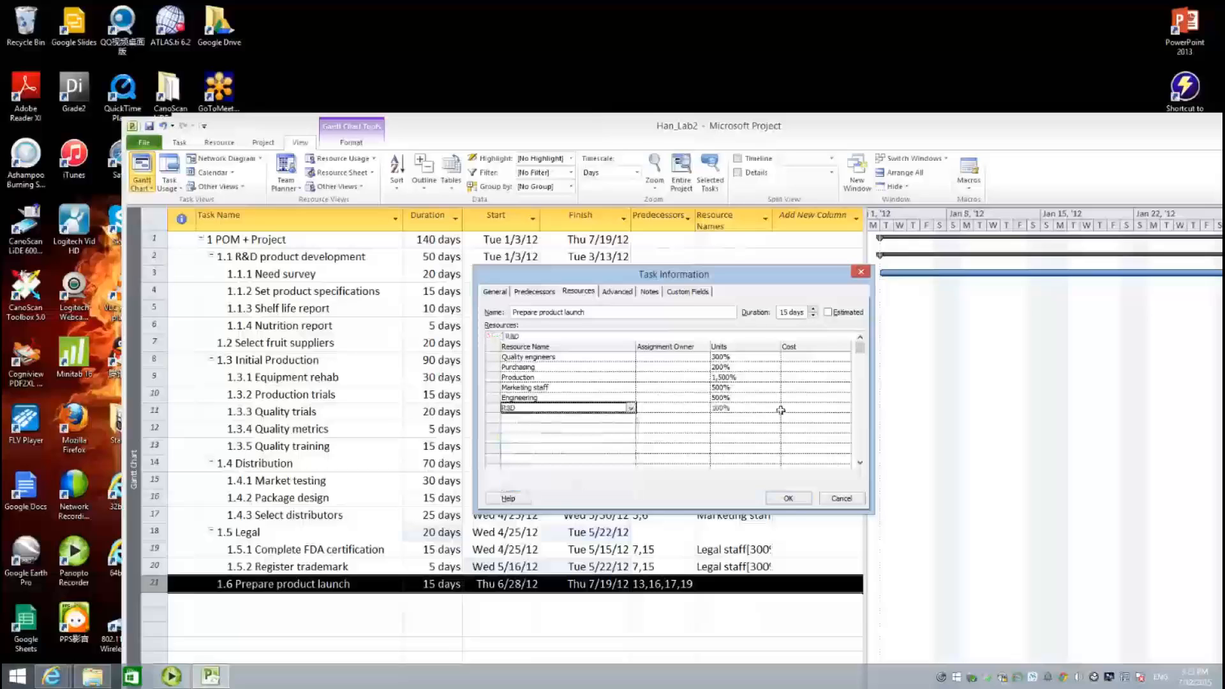
click(788, 500)
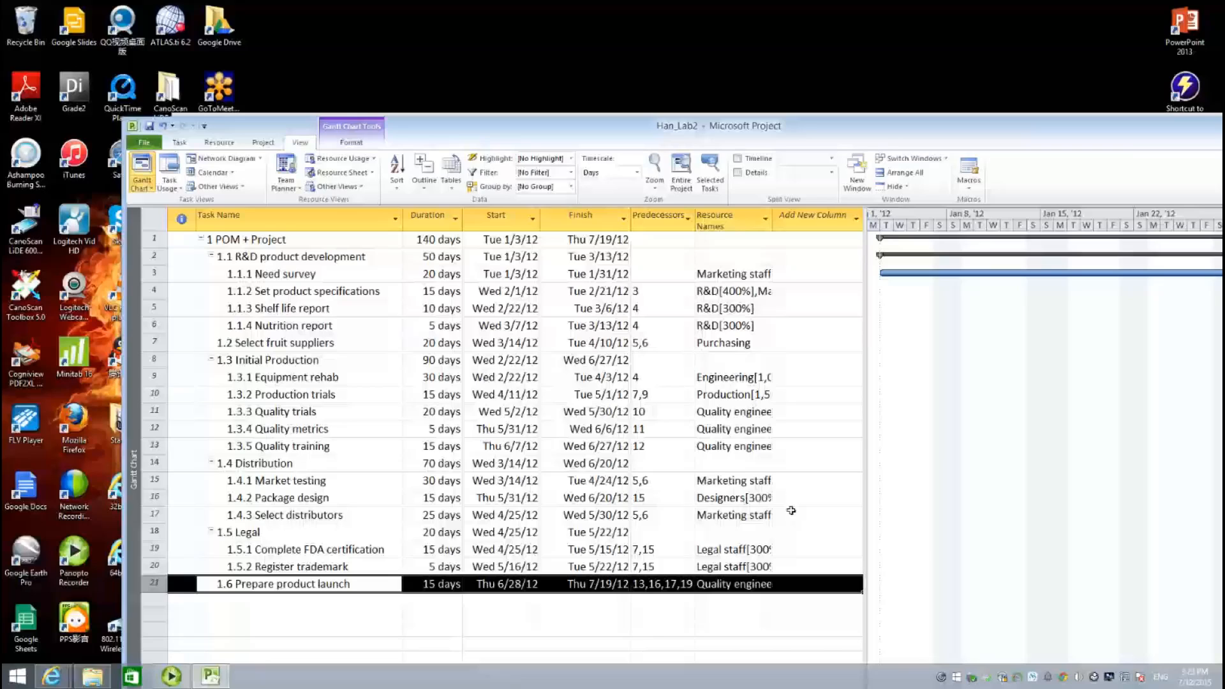
- Clear resource leveling for the entire project, restoring the 135-day schedule ending Thu 7/12/12
click(442, 644)
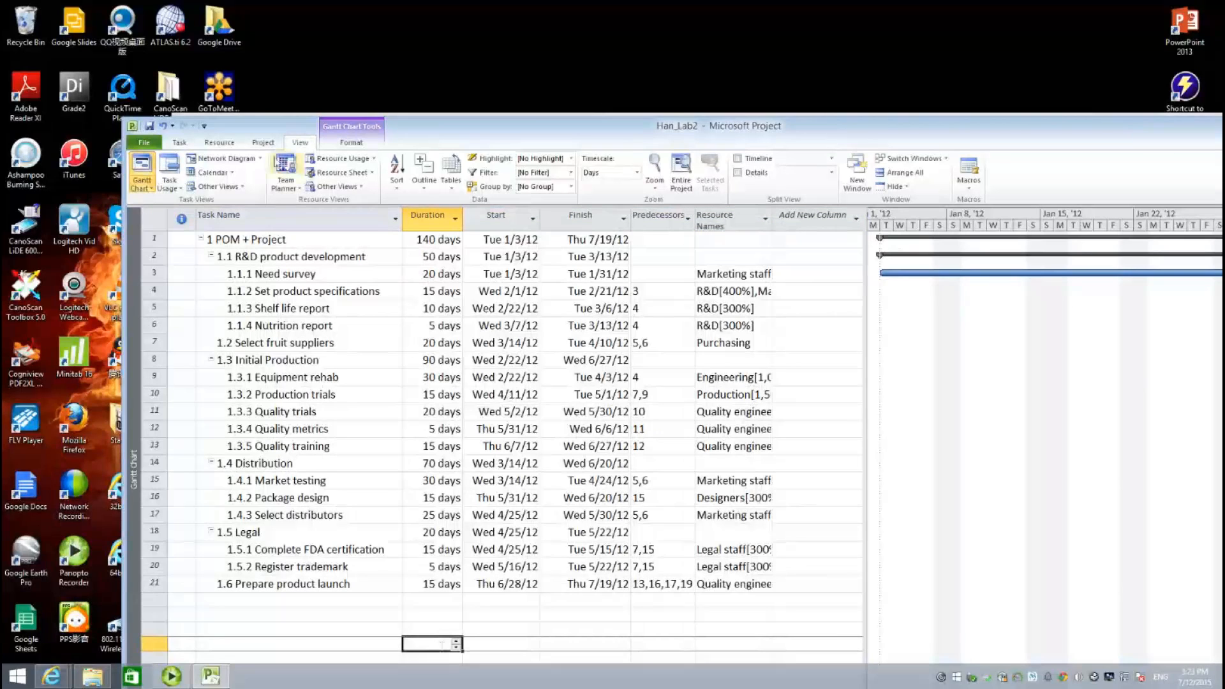
click(263, 142)
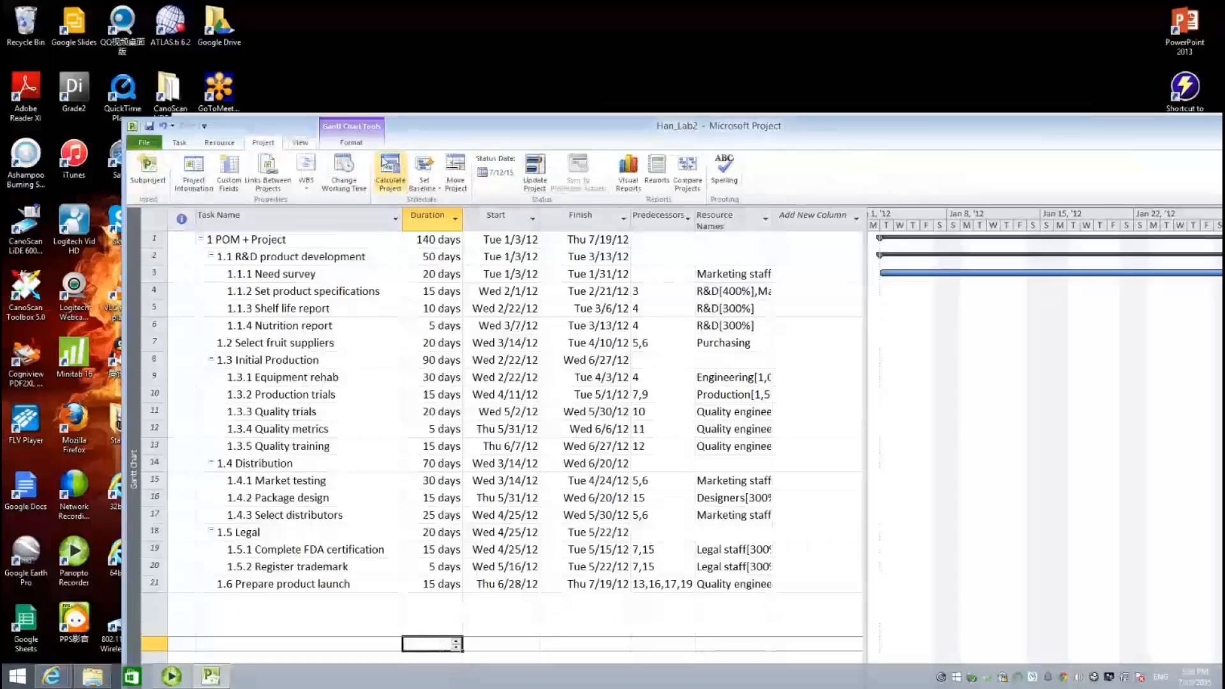
click(351, 142)
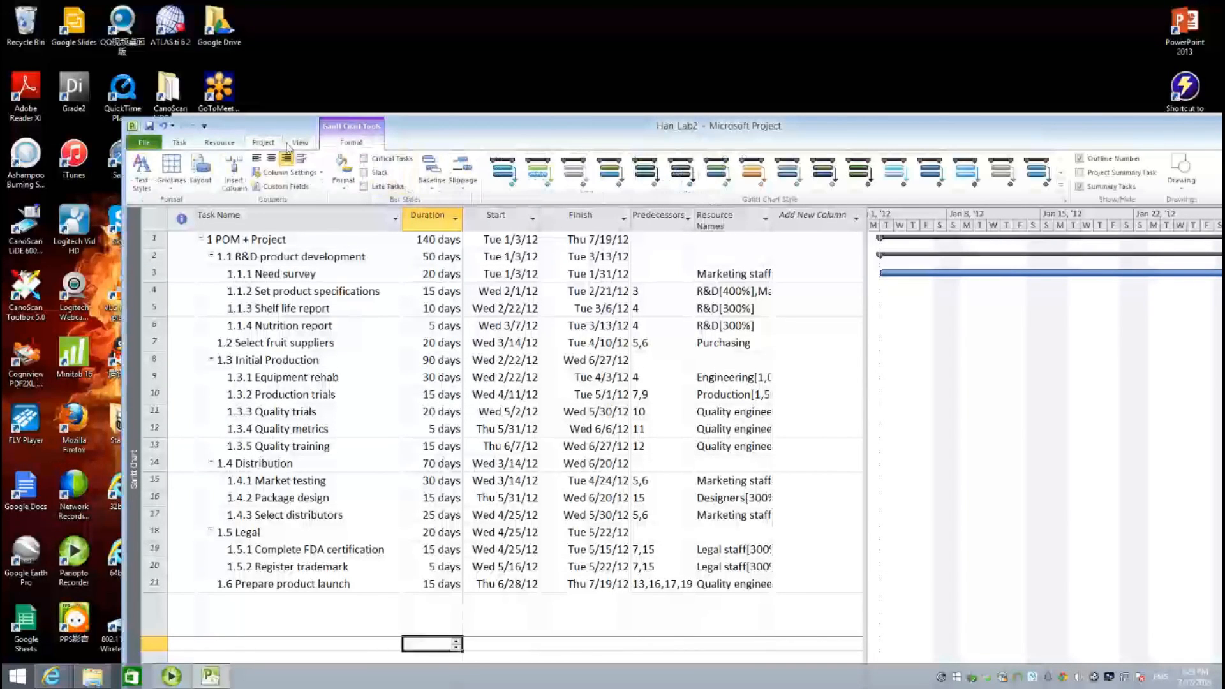
click(219, 143)
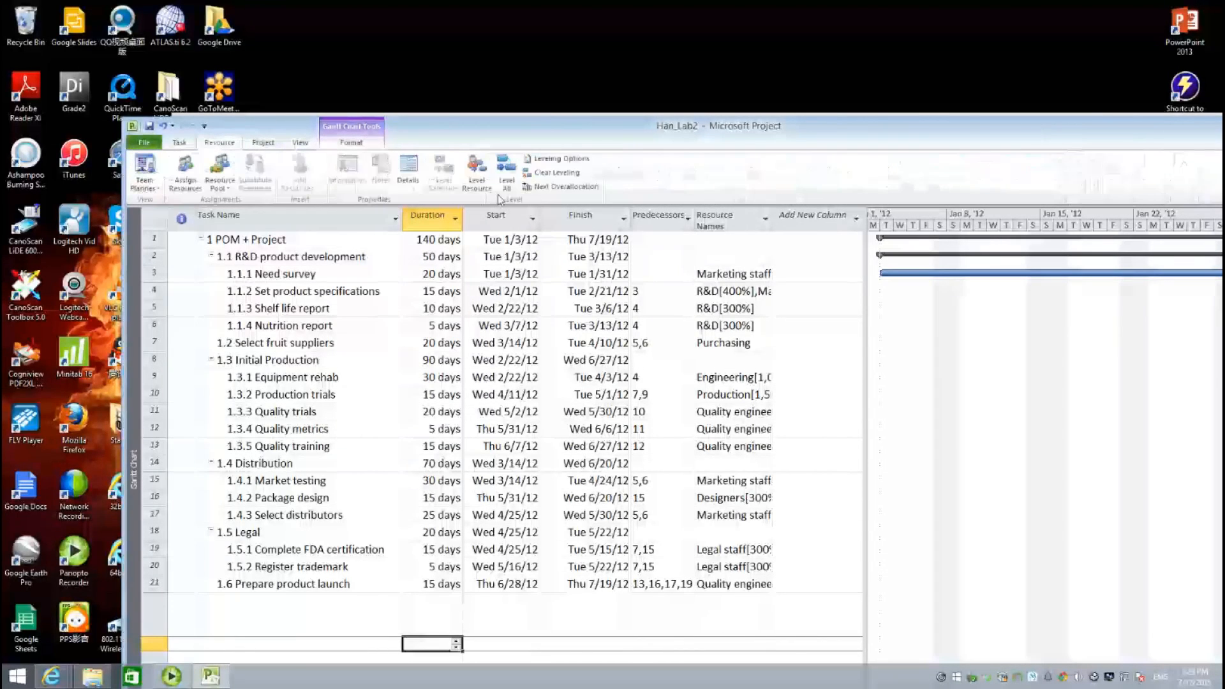
click(552, 172)
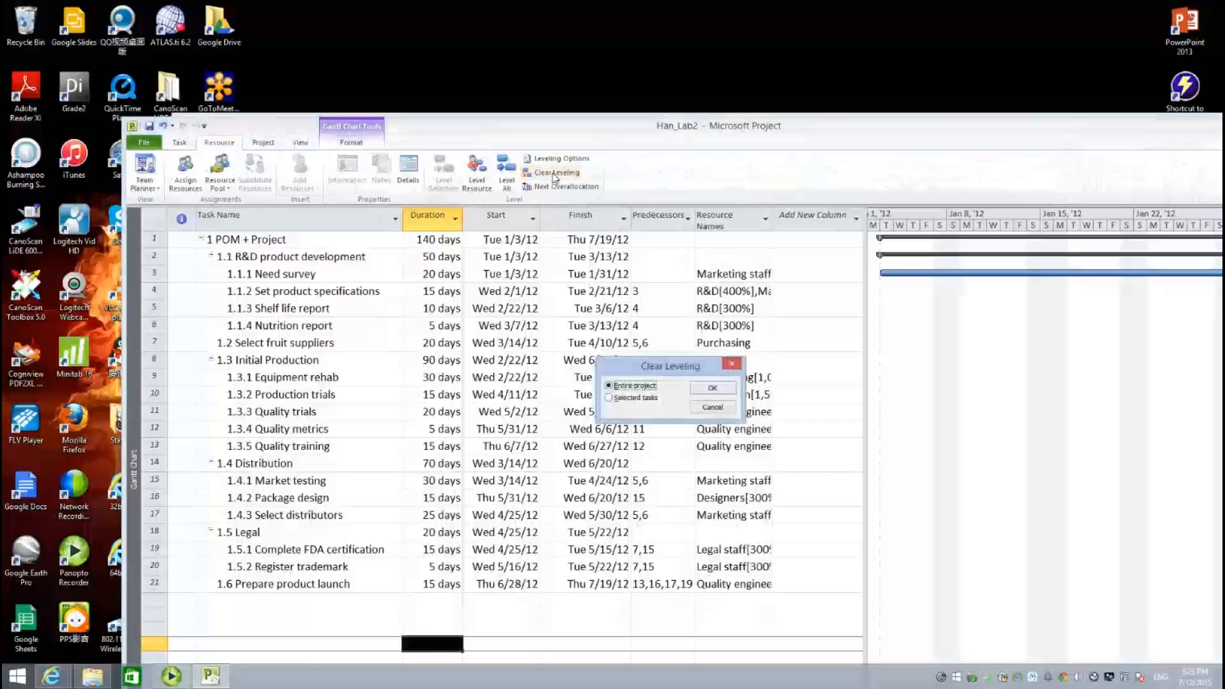
click(713, 389)
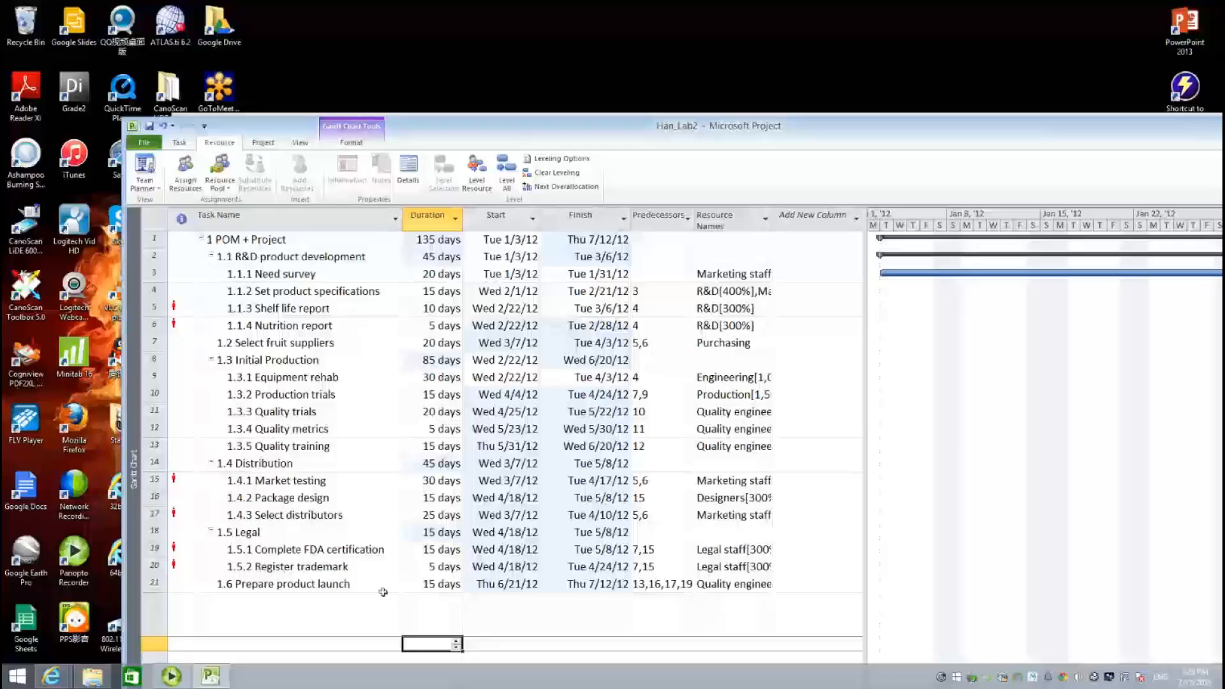
click(348, 603)
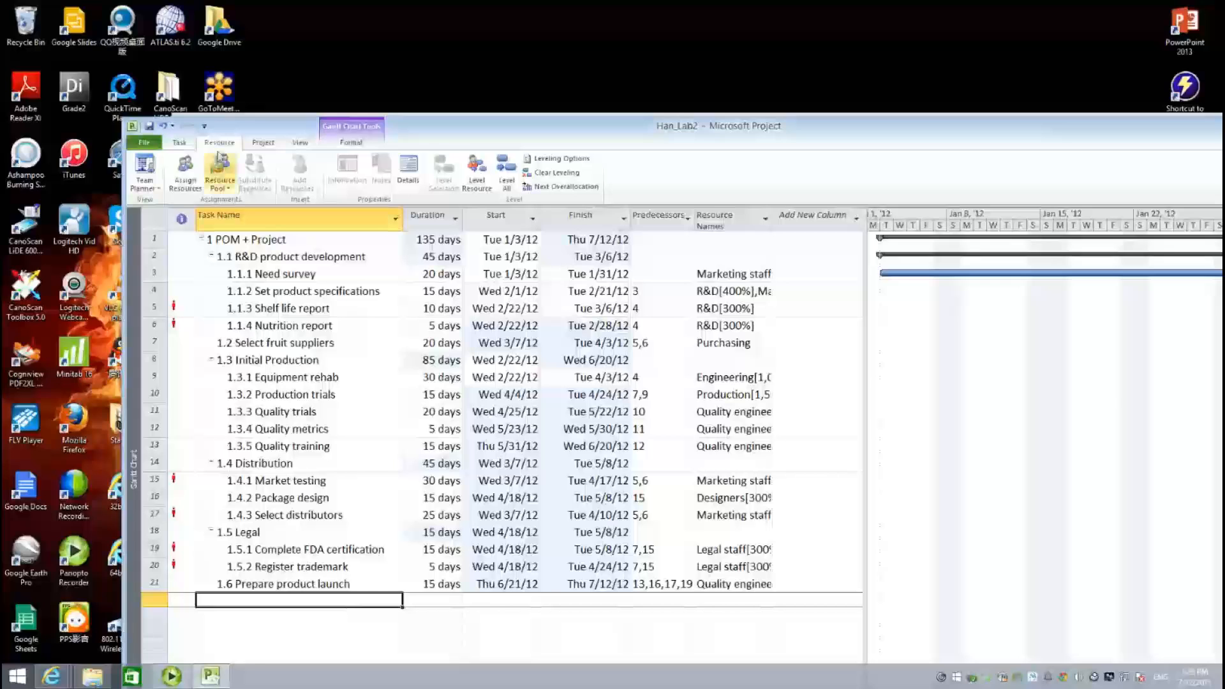
- Switch to the Resource Sheet, where Marketing staff, R&D and Legal staff show as overallocated
click(161, 192)
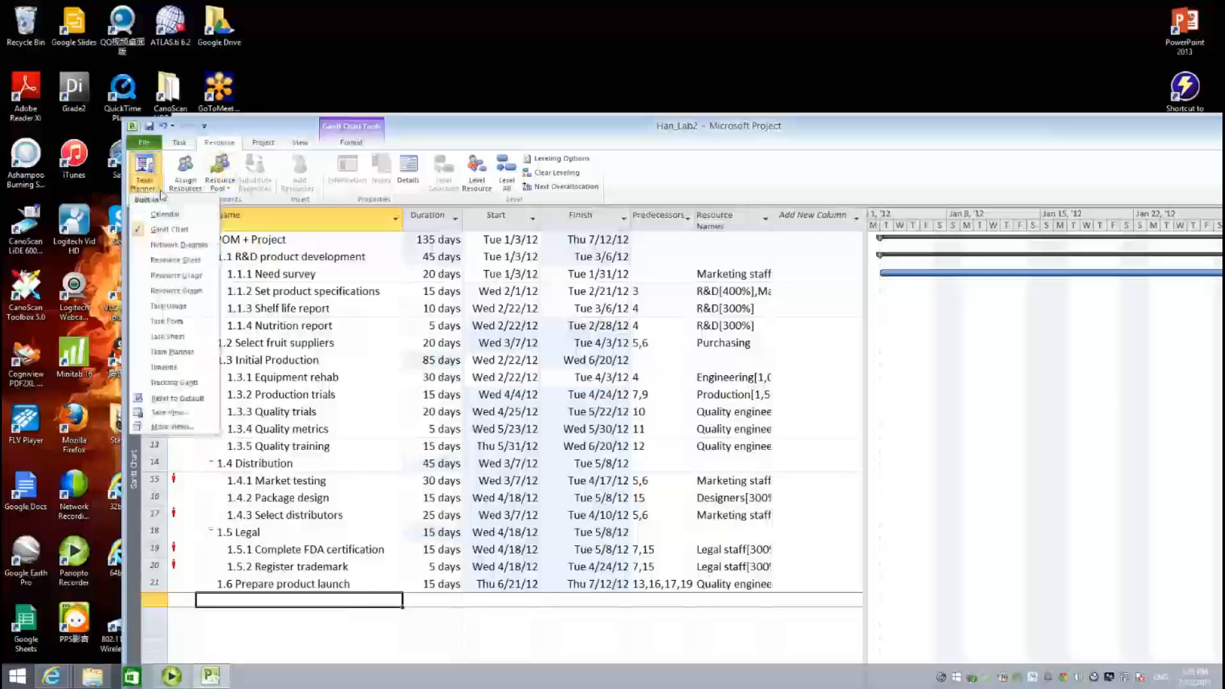
click(185, 261)
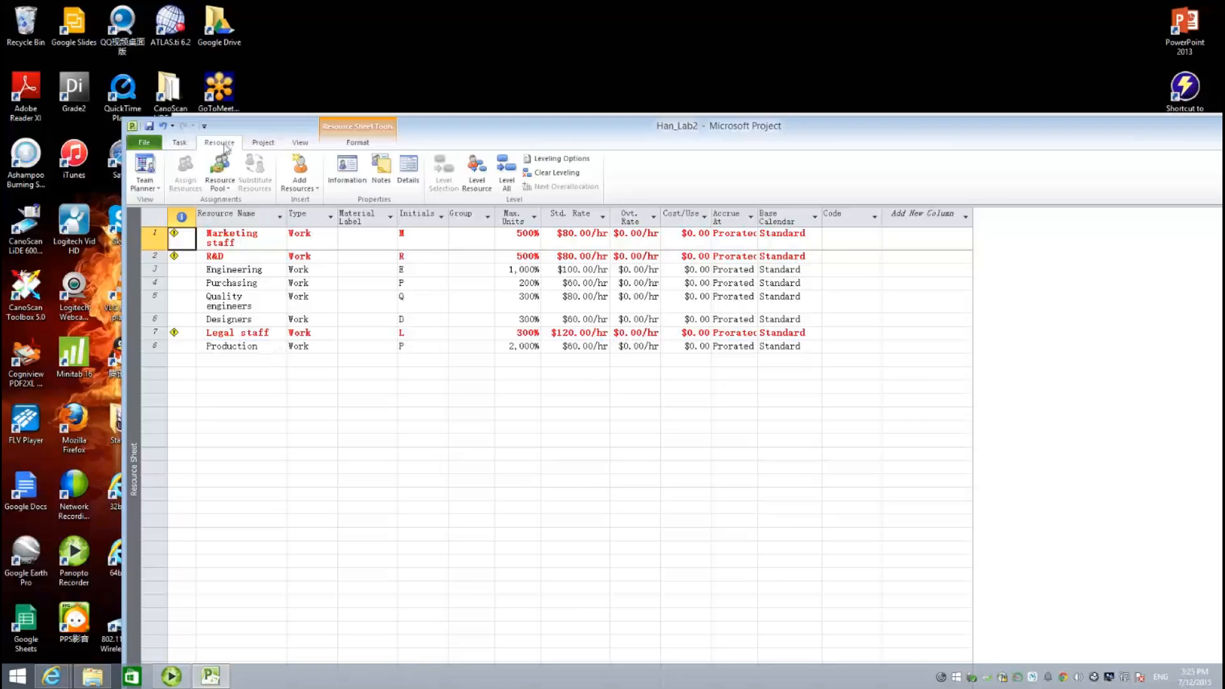
- In Leveling Options, restrict leveling to available slack only
click(559, 164)
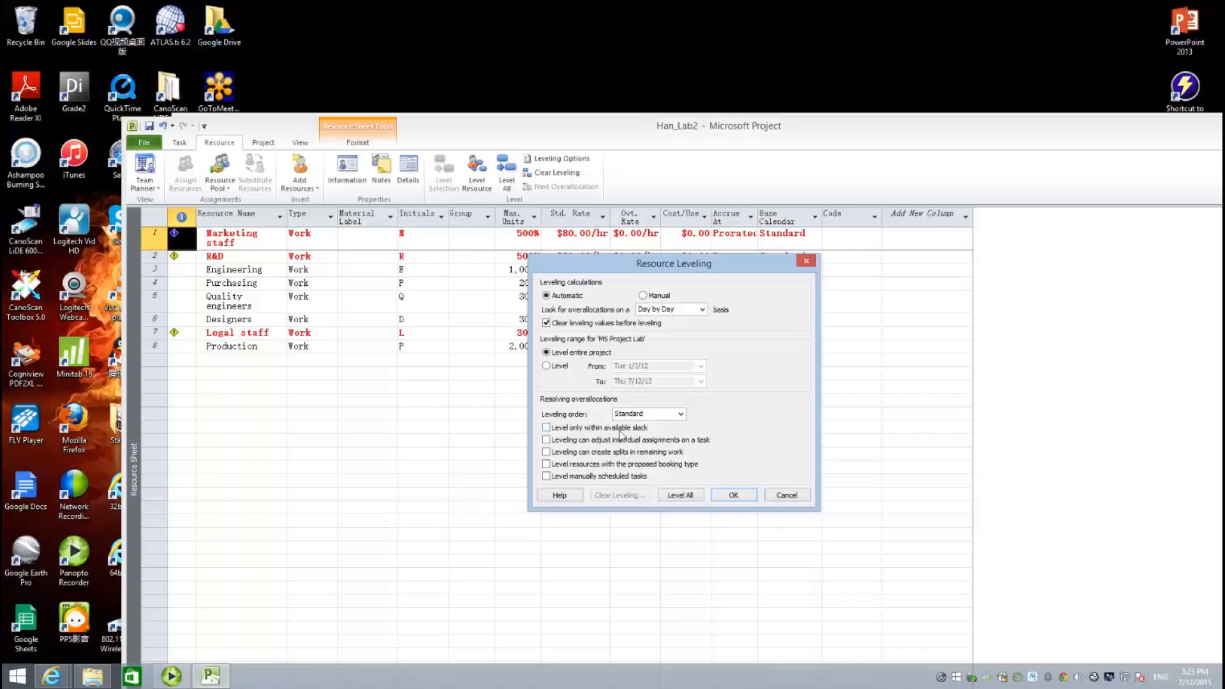
click(547, 431)
- Level all resources, skipping every unresolvable R&D overallocation
click(682, 495)
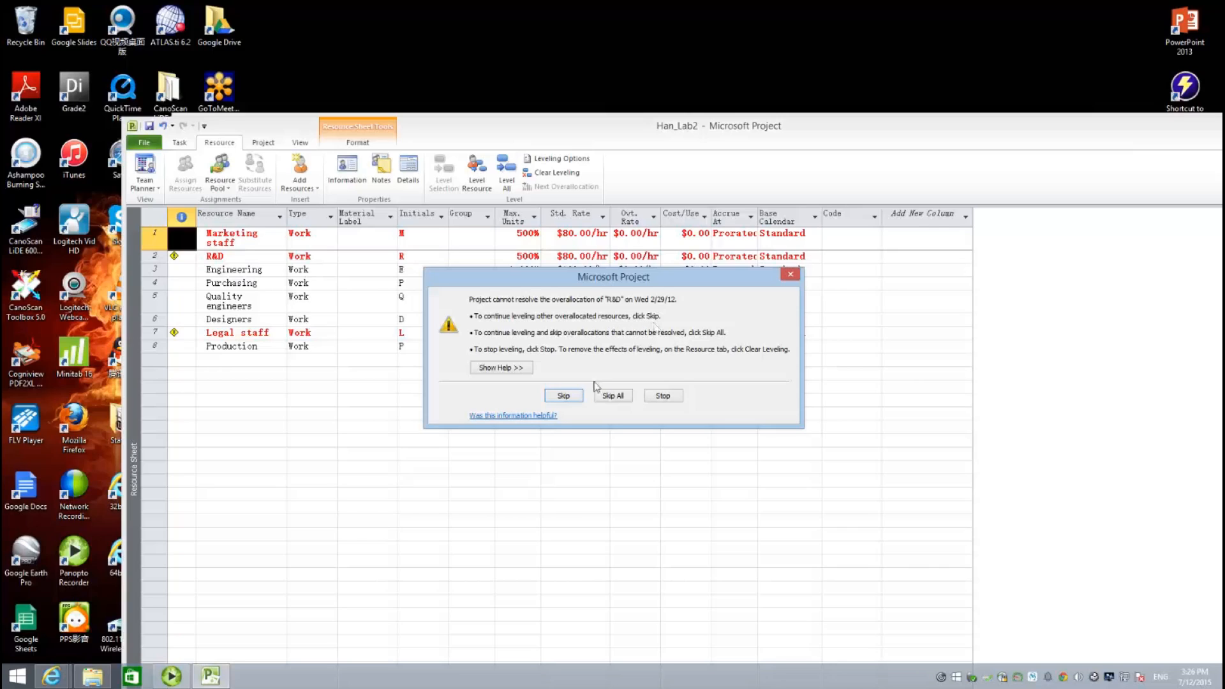
click(574, 397)
click(620, 398)
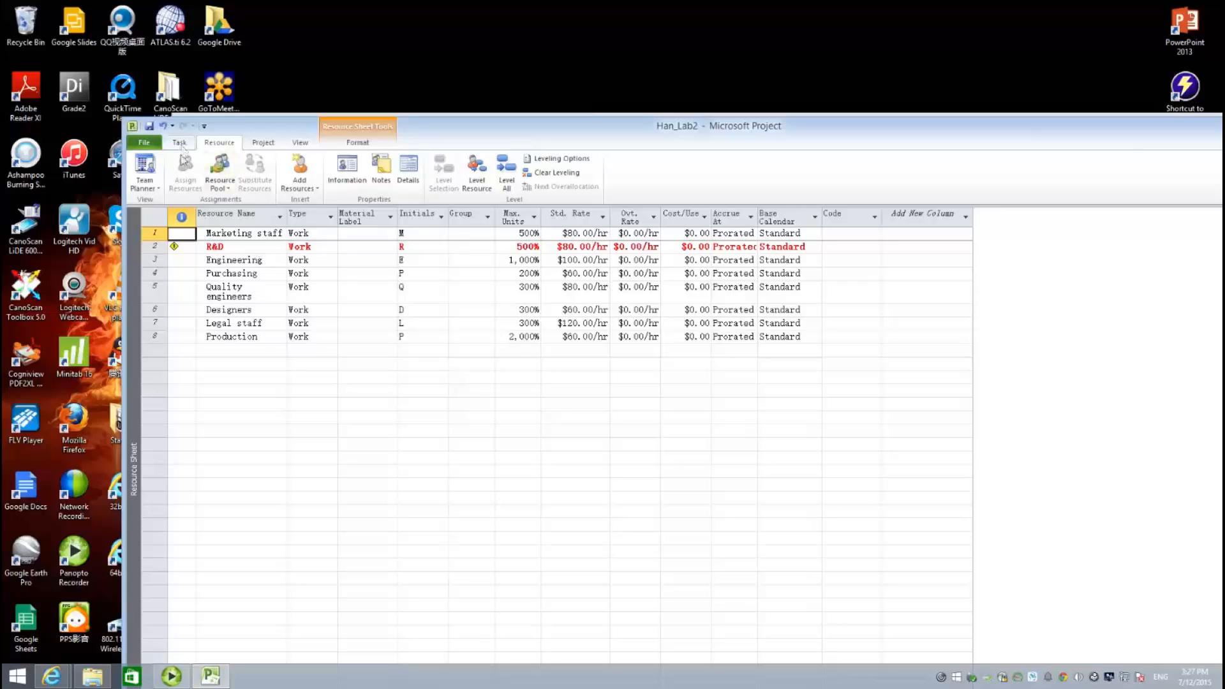
- Switch from the Resource Sheet back to the Gantt Chart view
click(145, 187)
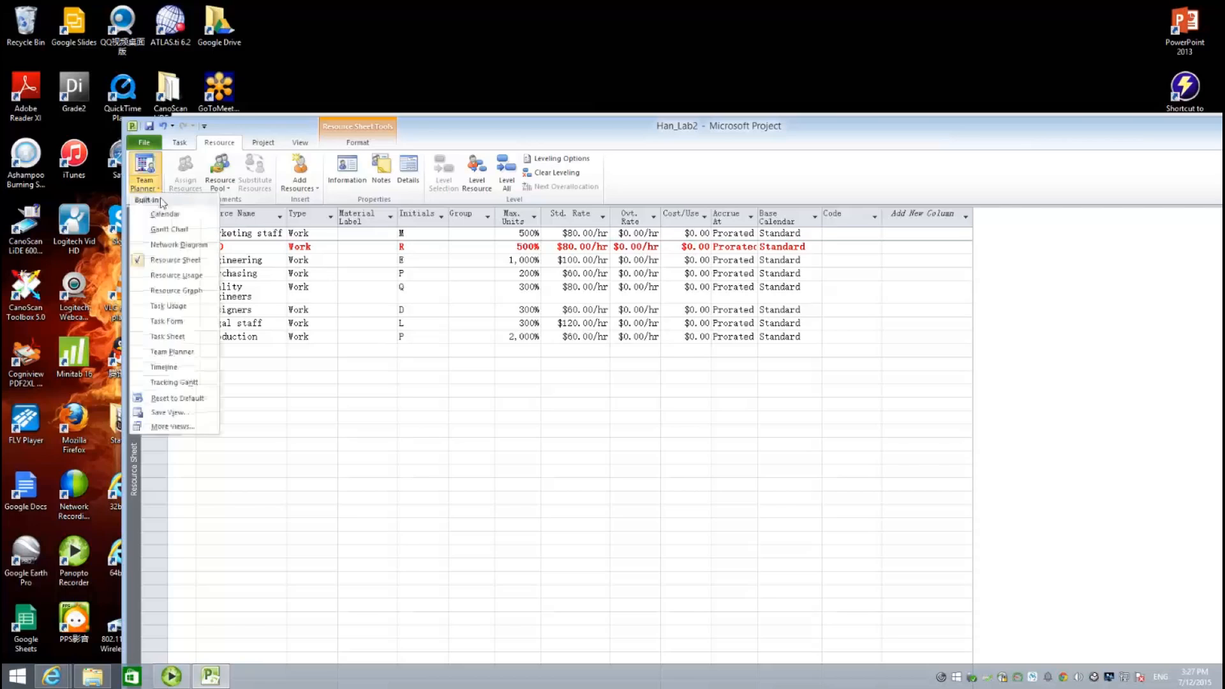
click(169, 230)
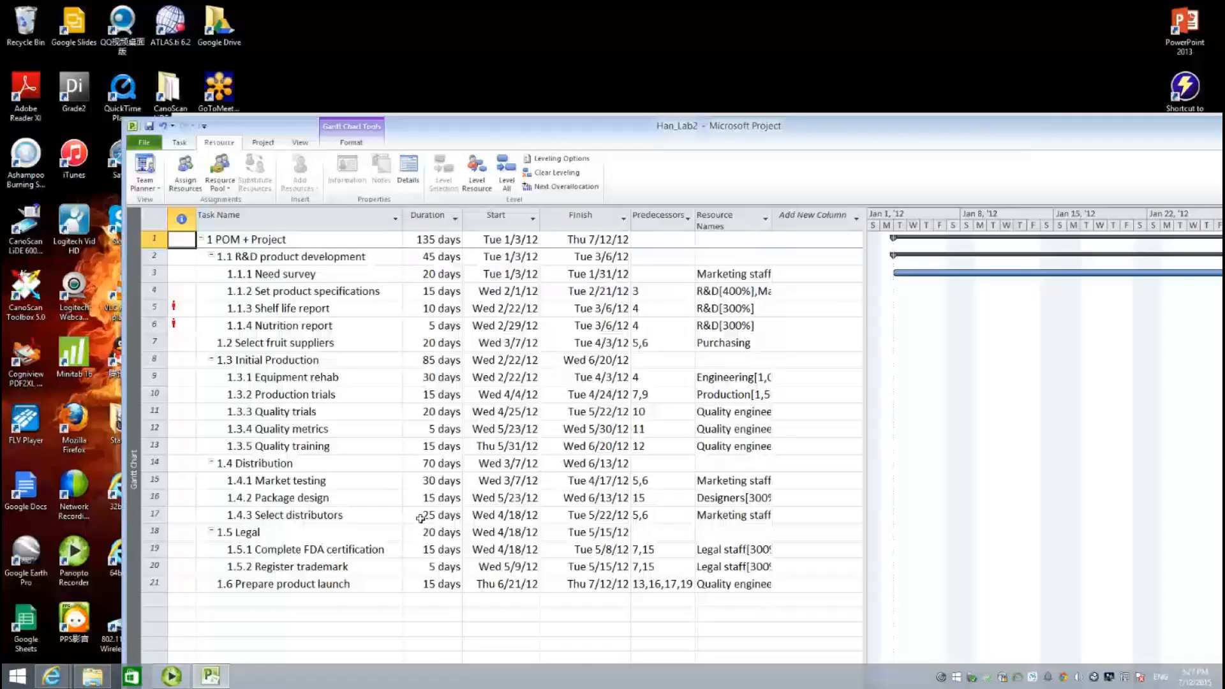
- Move the project window up-left and narrow the task table to widen the Gantt timeline
drag(845, 140, 751, 119)
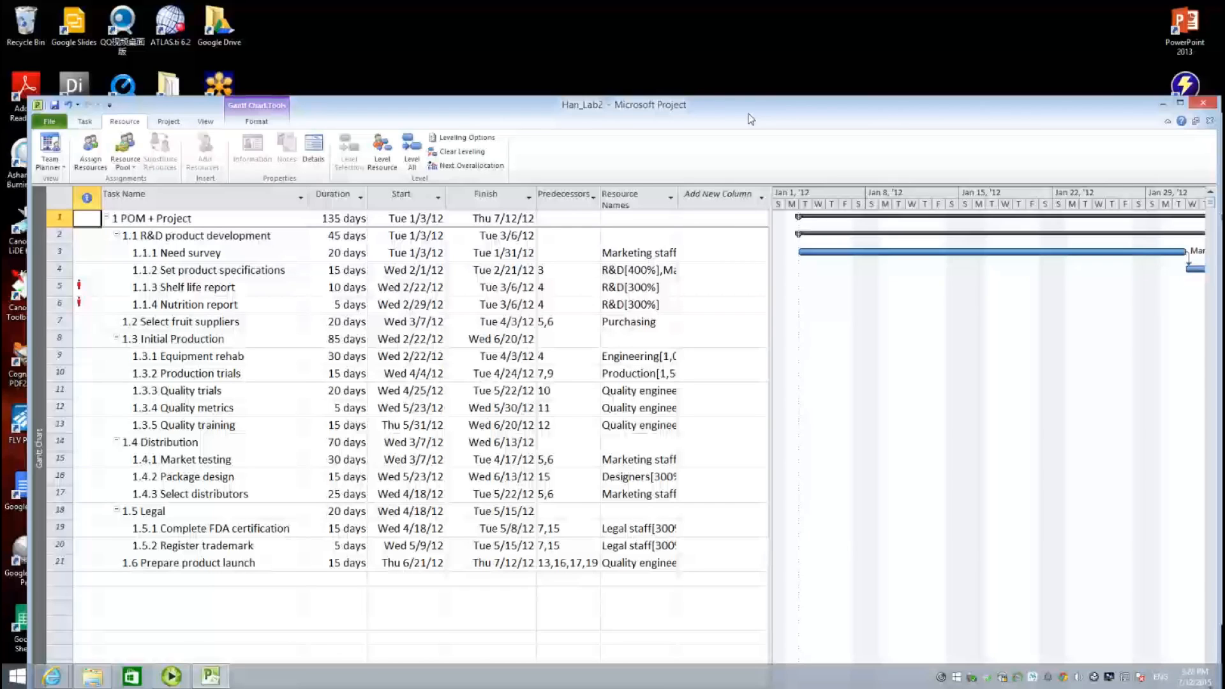
drag(750, 119, 742, 112)
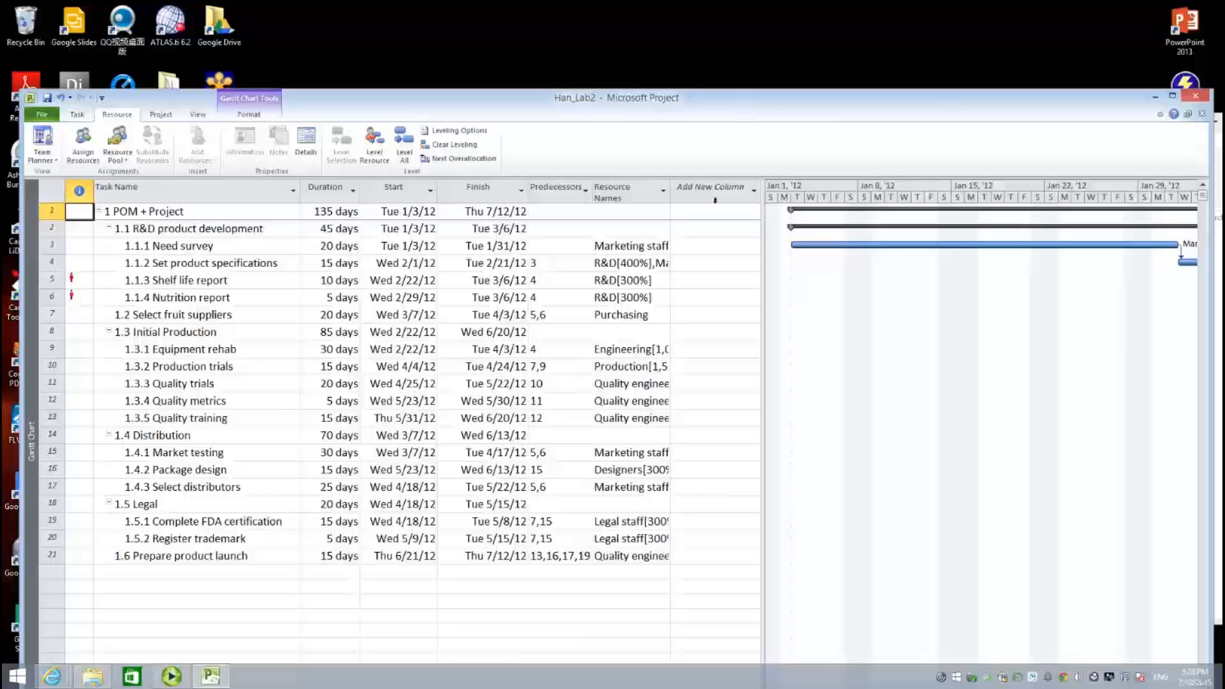
drag(765, 216, 733, 225)
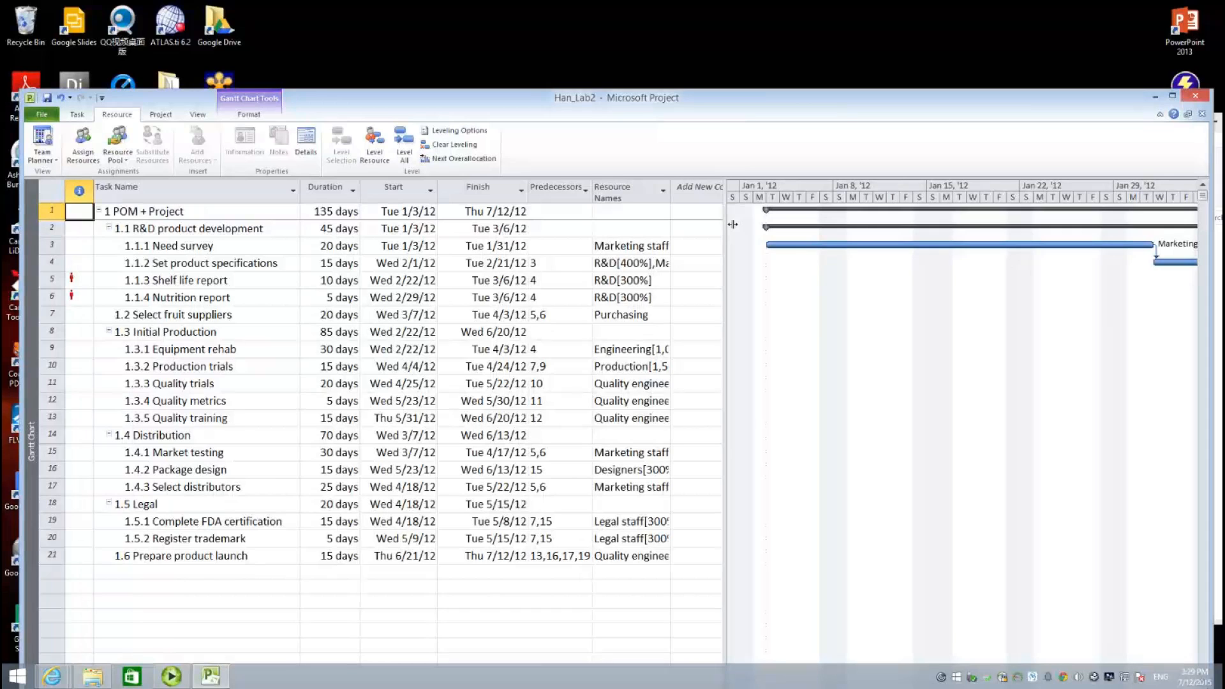
drag(818, 117, 811, 88)
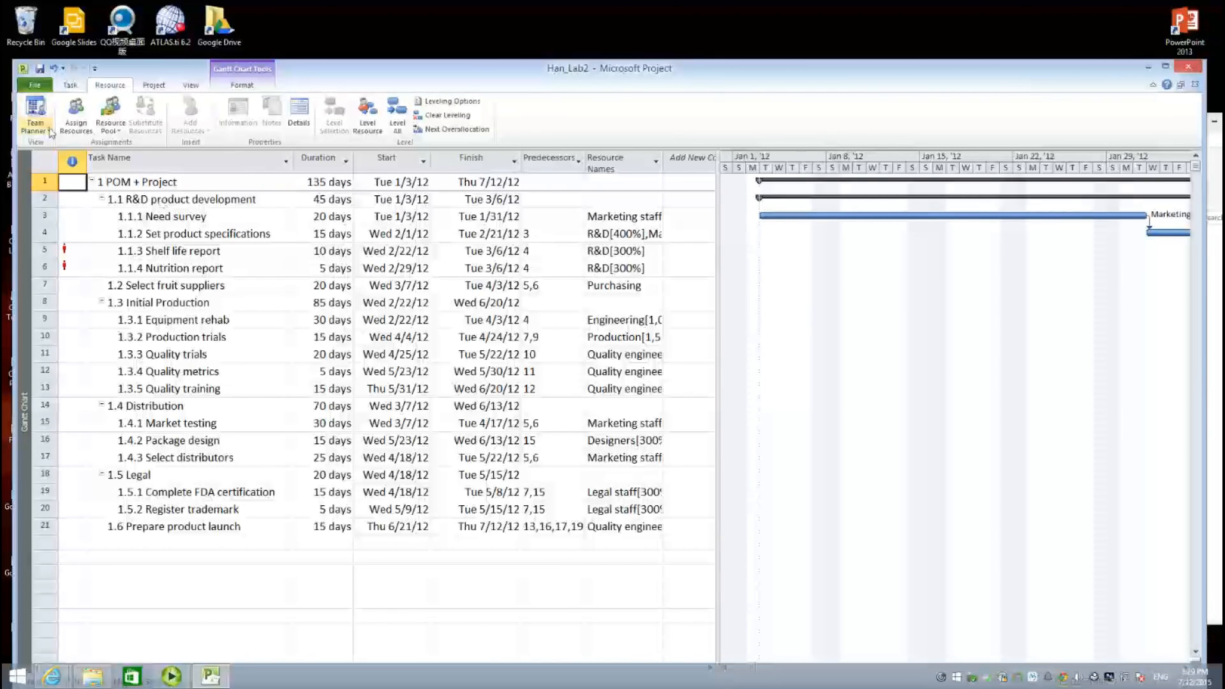
- Switch the plan to the Tracking Gantt view from the View tab's Gantt Chart list
click(66, 88)
click(42, 134)
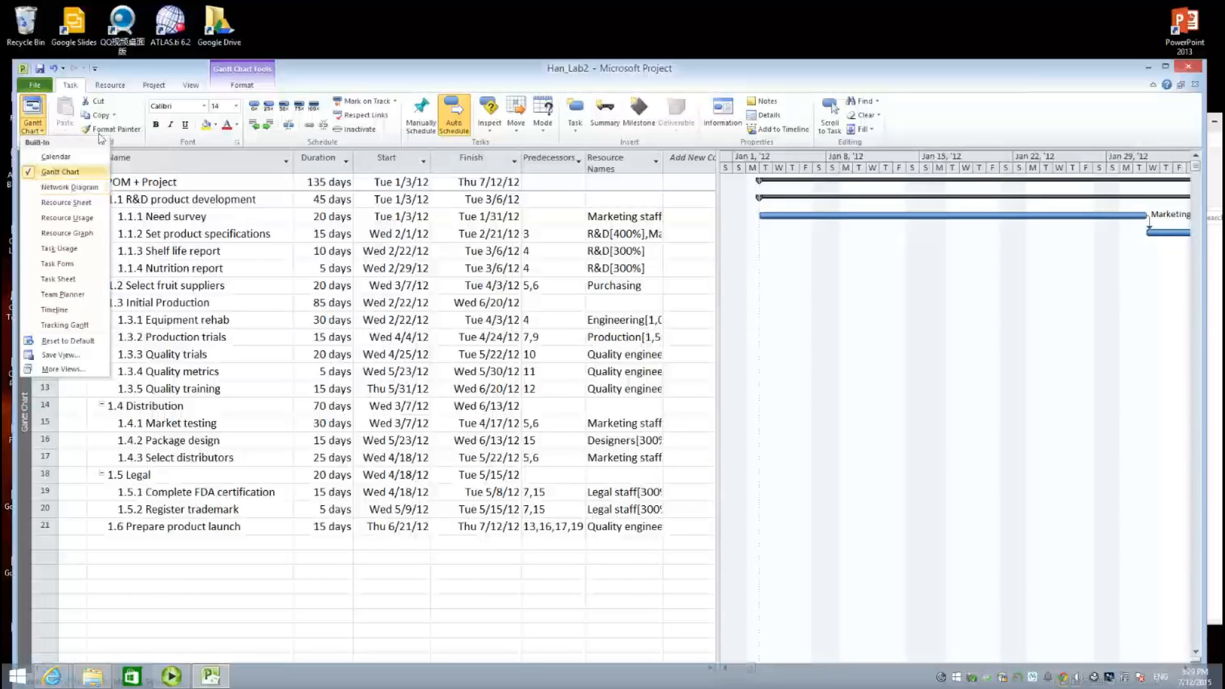
click(195, 85)
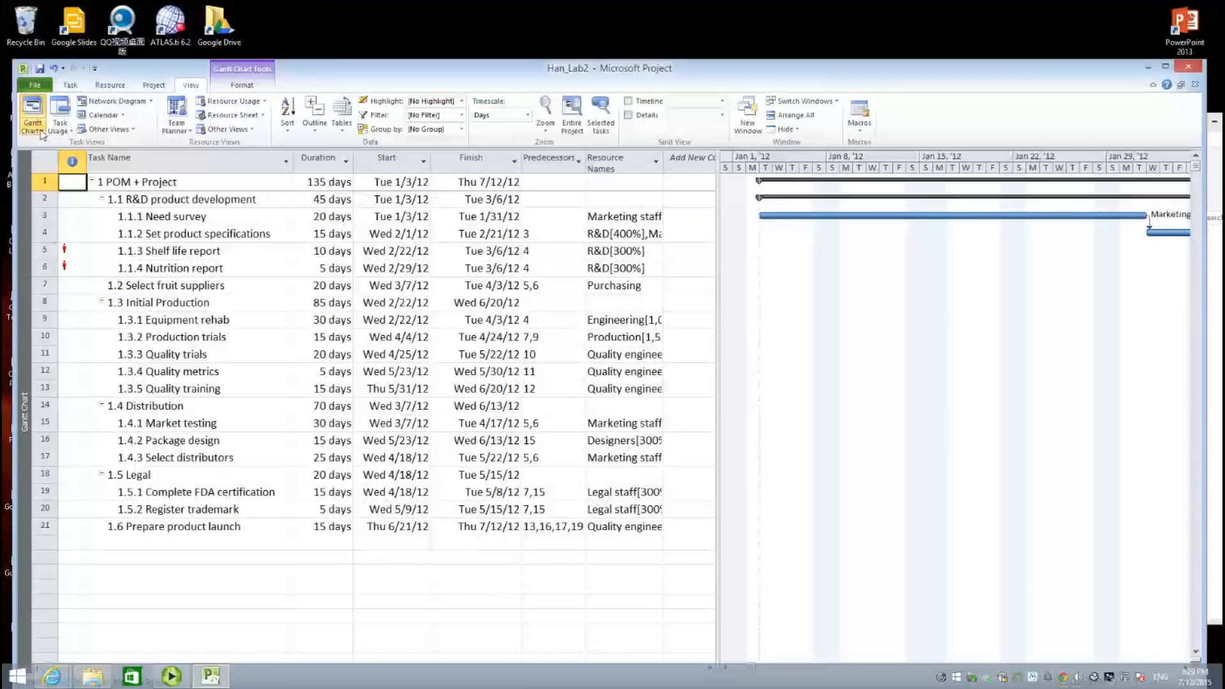
click(42, 132)
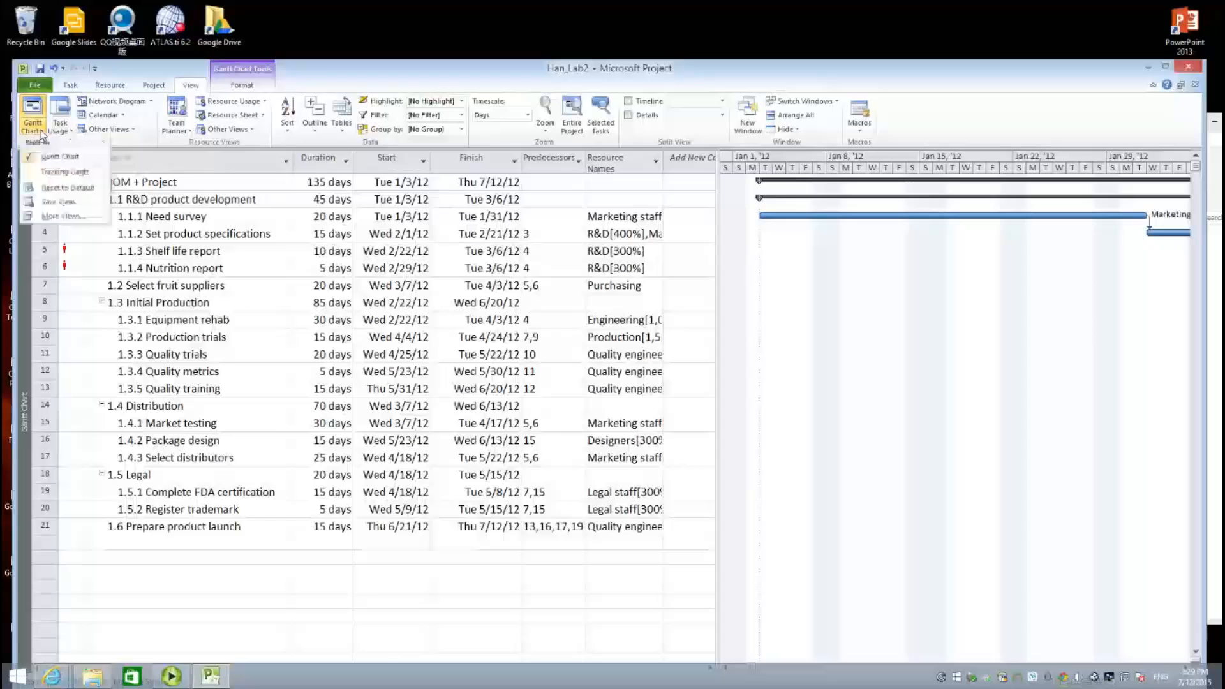
click(62, 173)
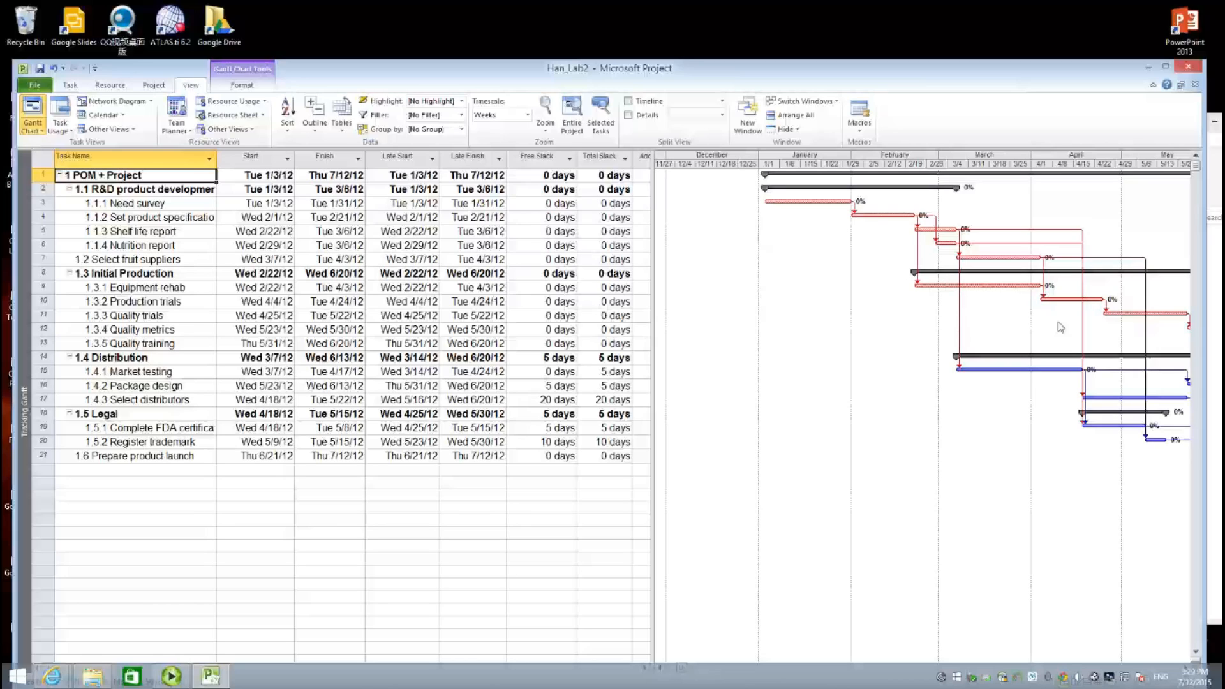
click(527, 114)
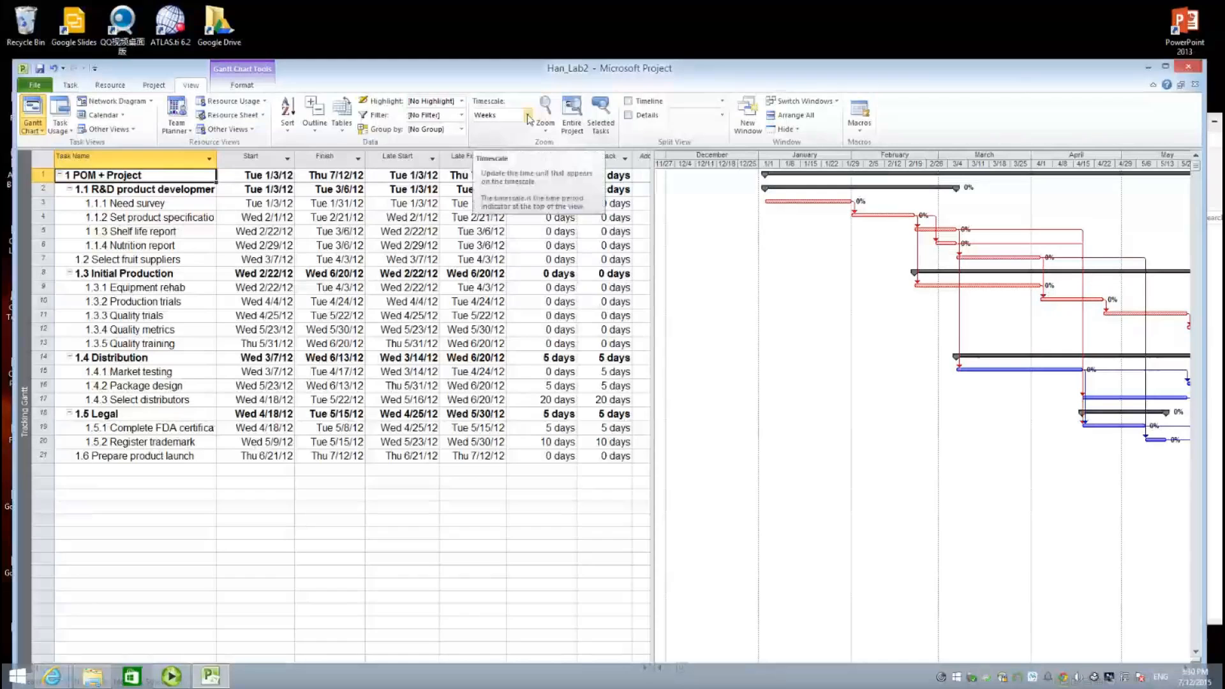
click(498, 152)
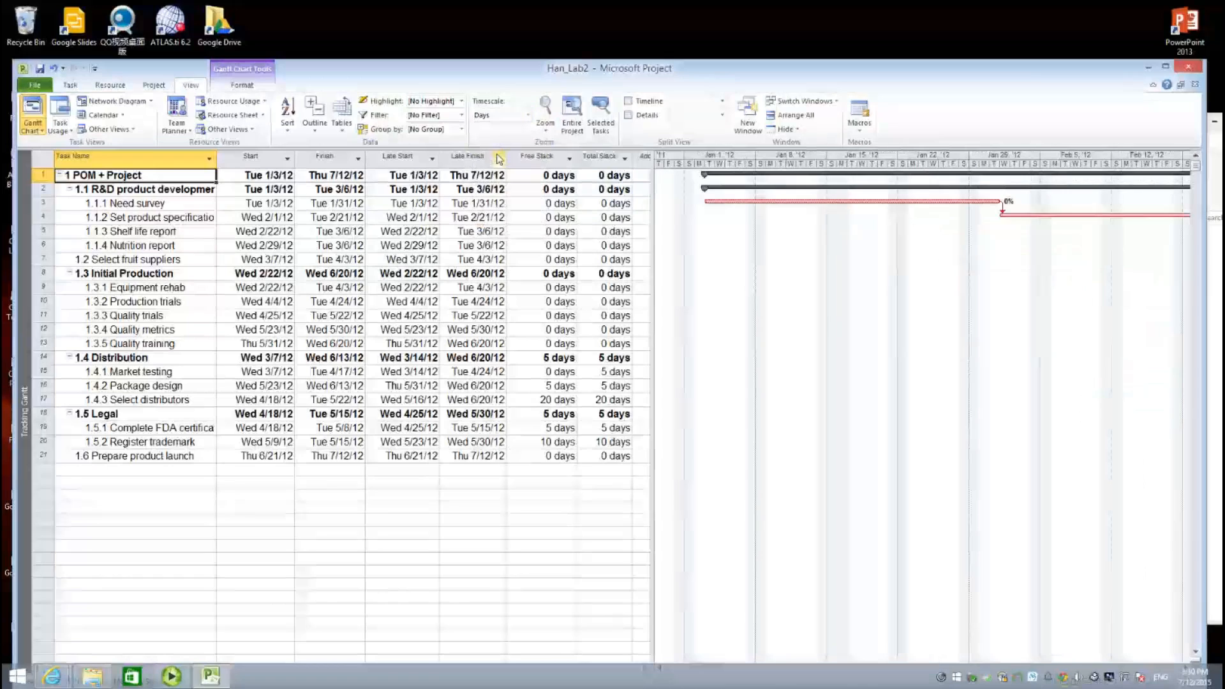
click(527, 115)
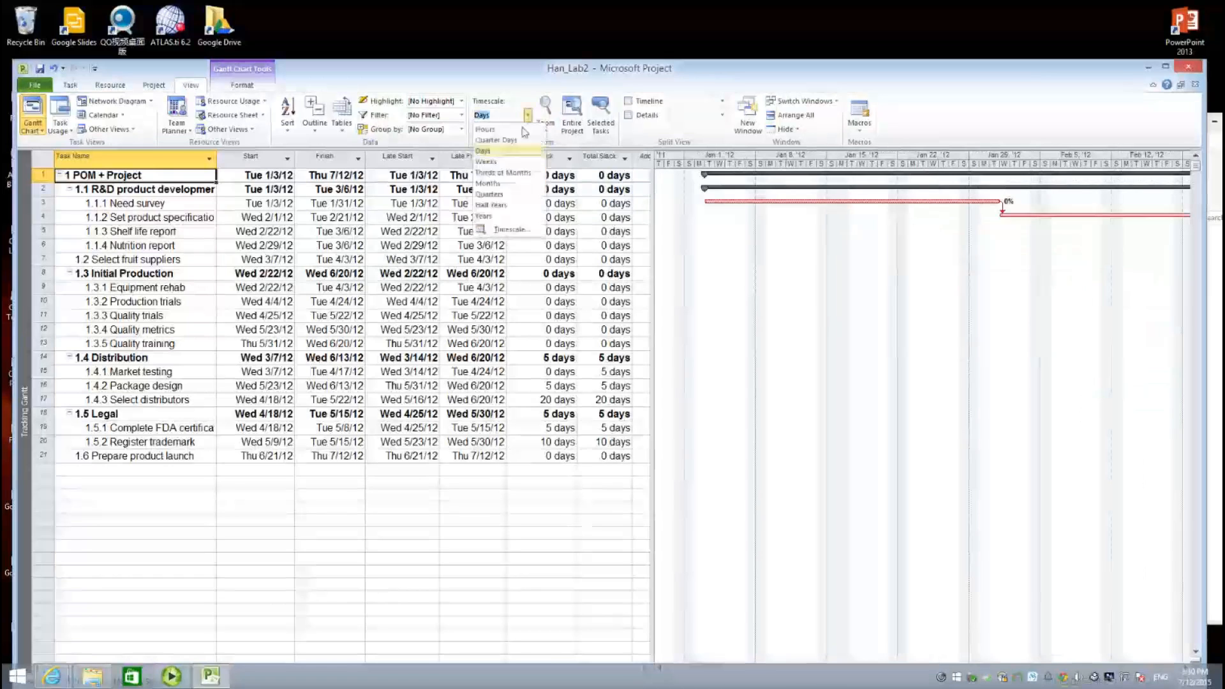
click(498, 165)
click(528, 115)
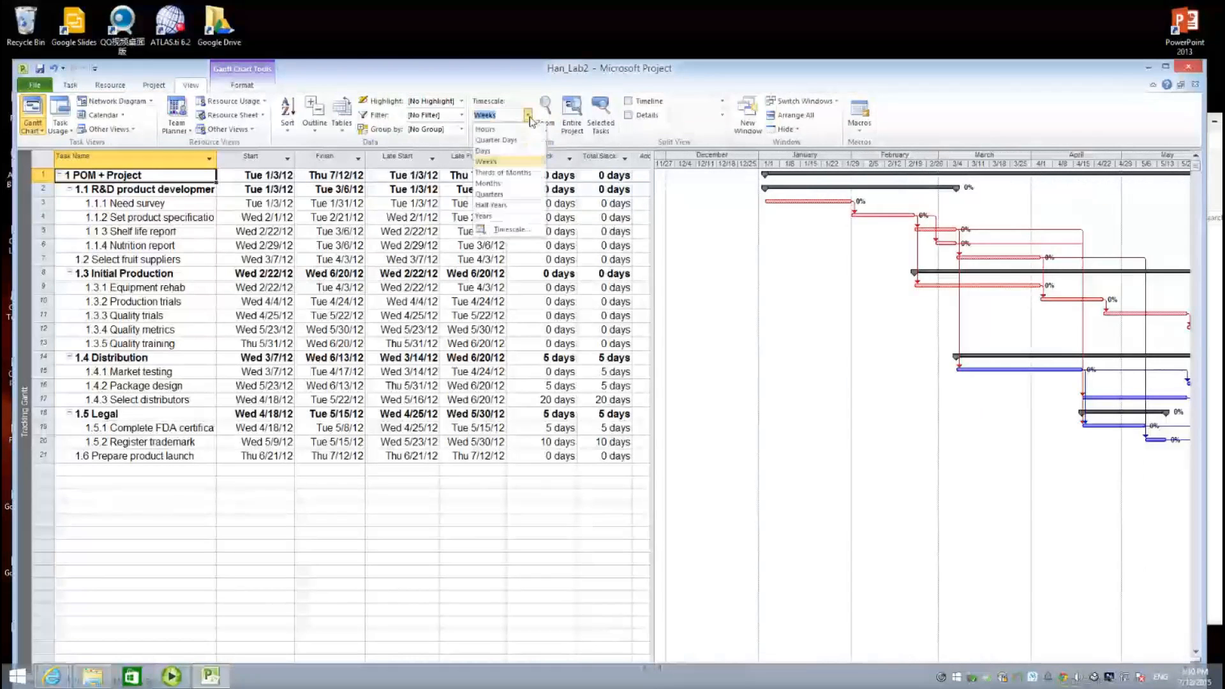
click(509, 186)
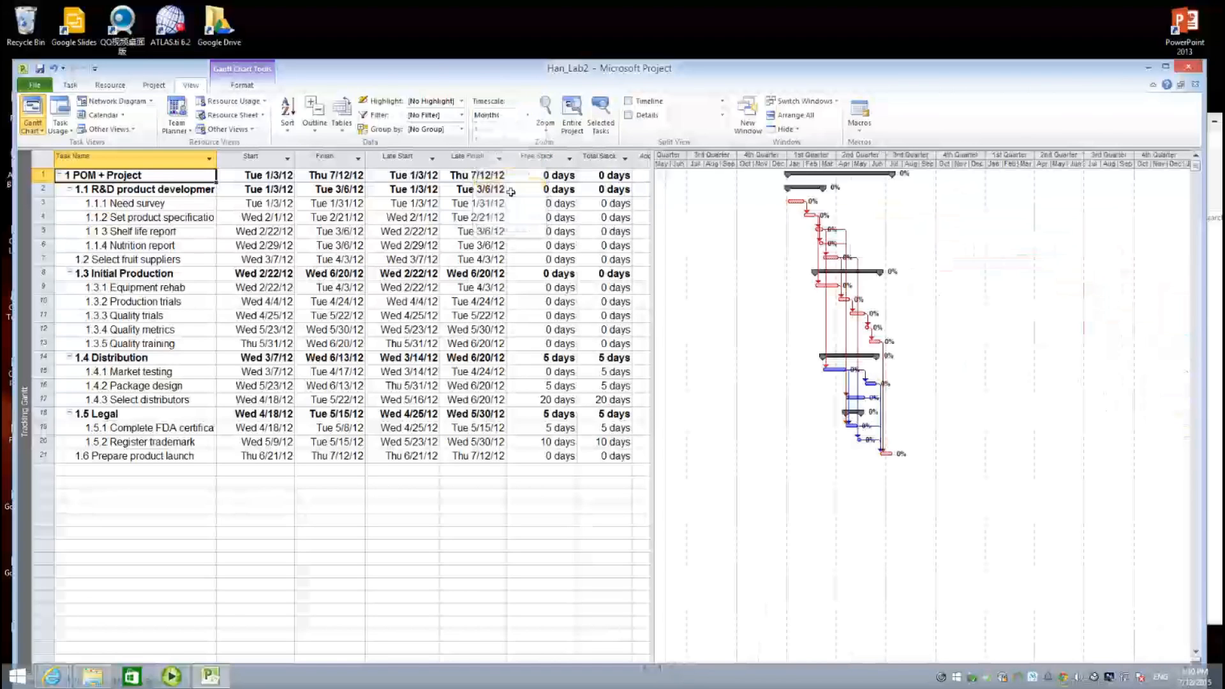
click(528, 115)
click(498, 162)
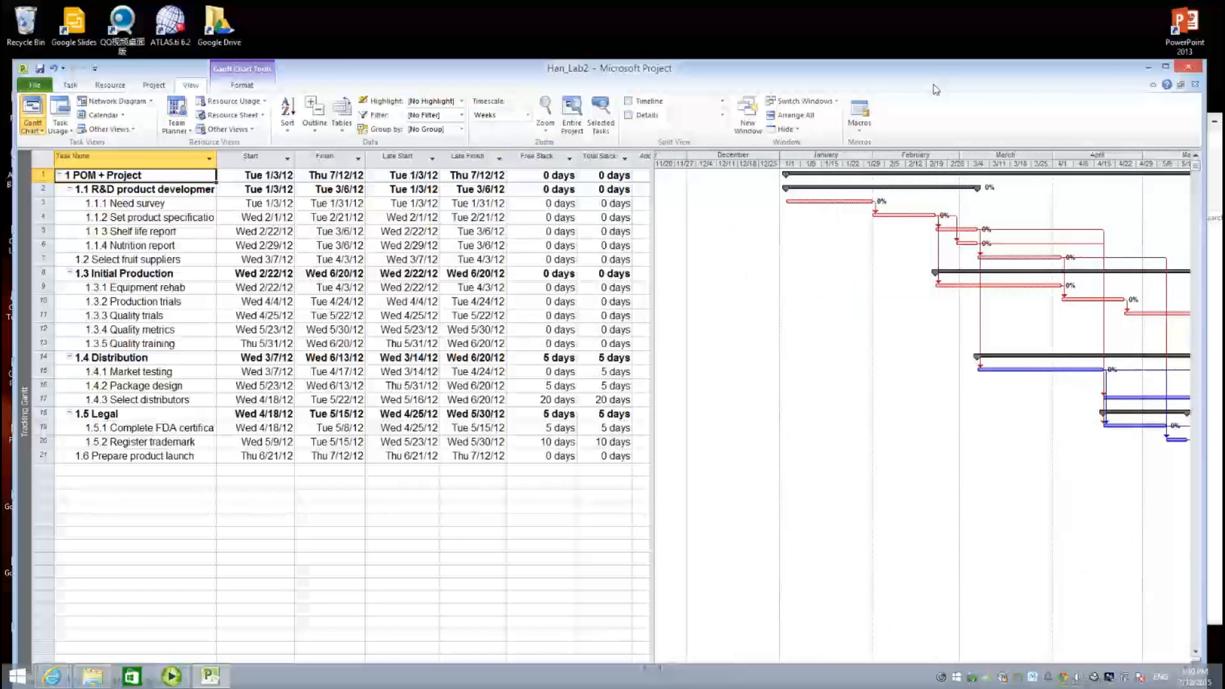
mouse_move(935, 87)
mouse_down()
mouse_move(869, 64)
mouse_move(938, 64)
mouse_up()
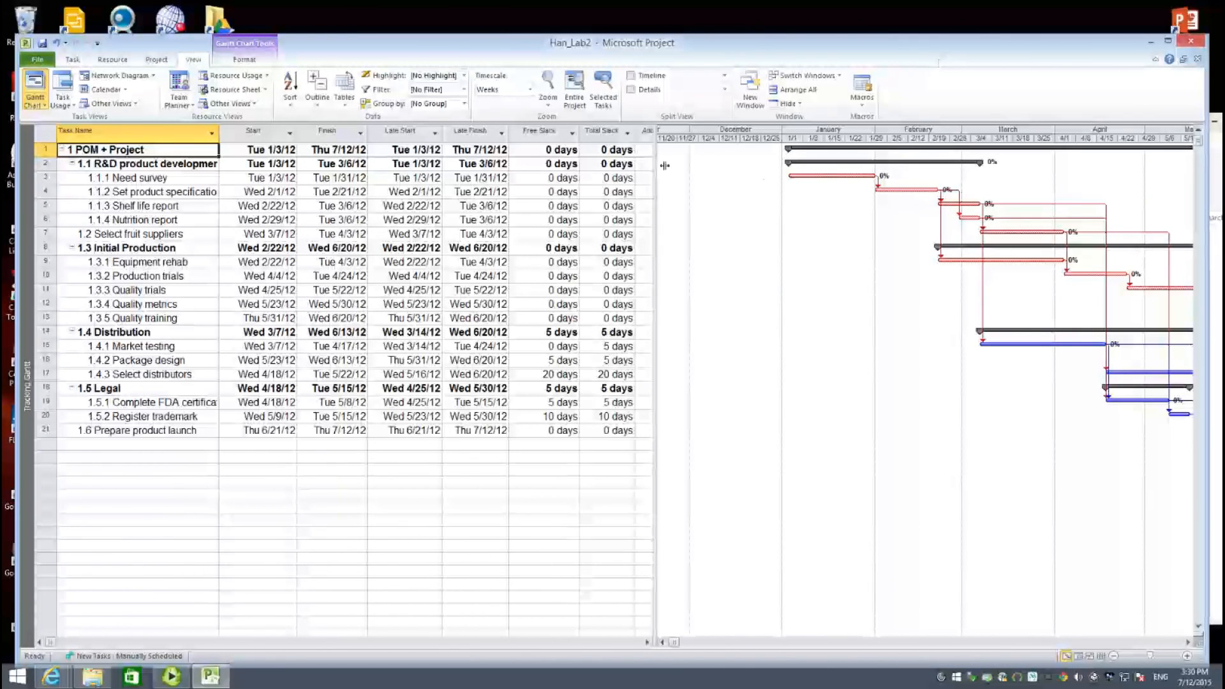
drag(662, 164, 667, 164)
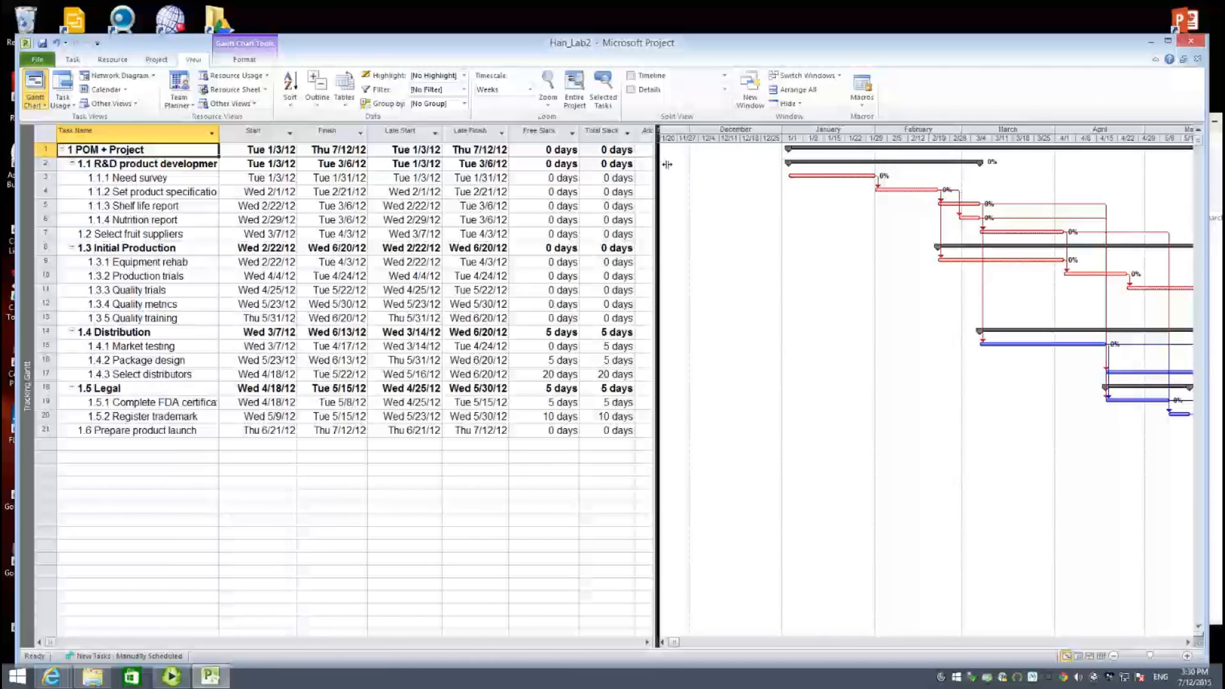
drag(667, 164, 669, 165)
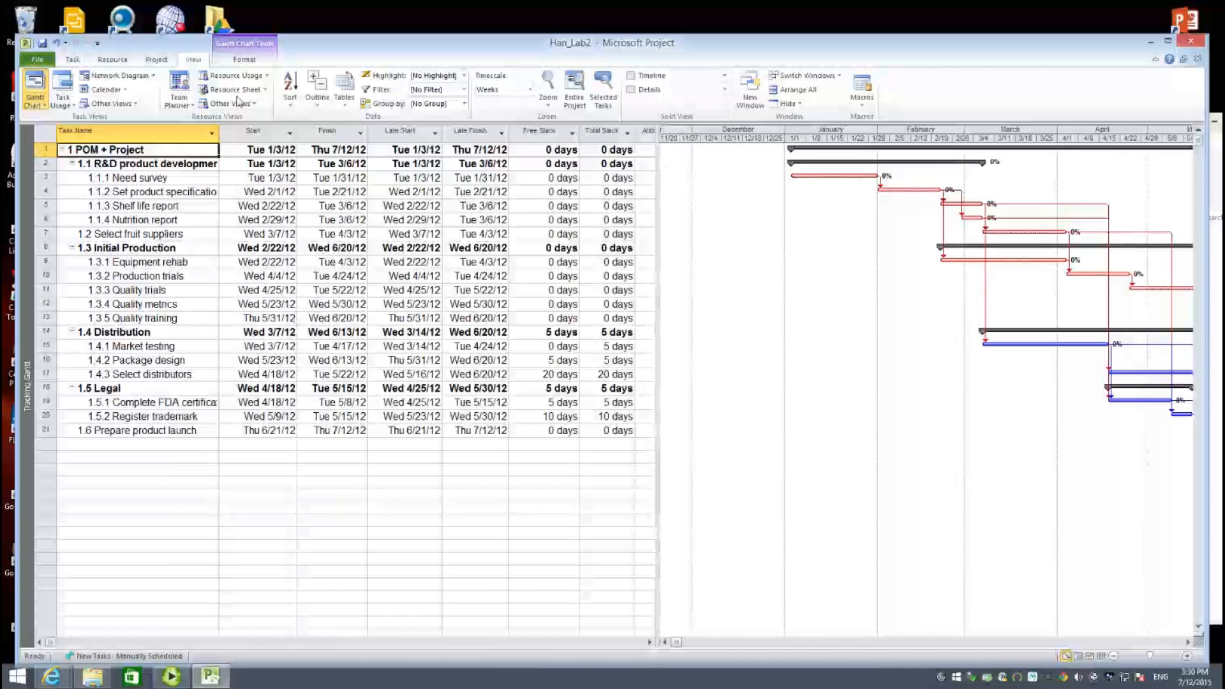
click(344, 102)
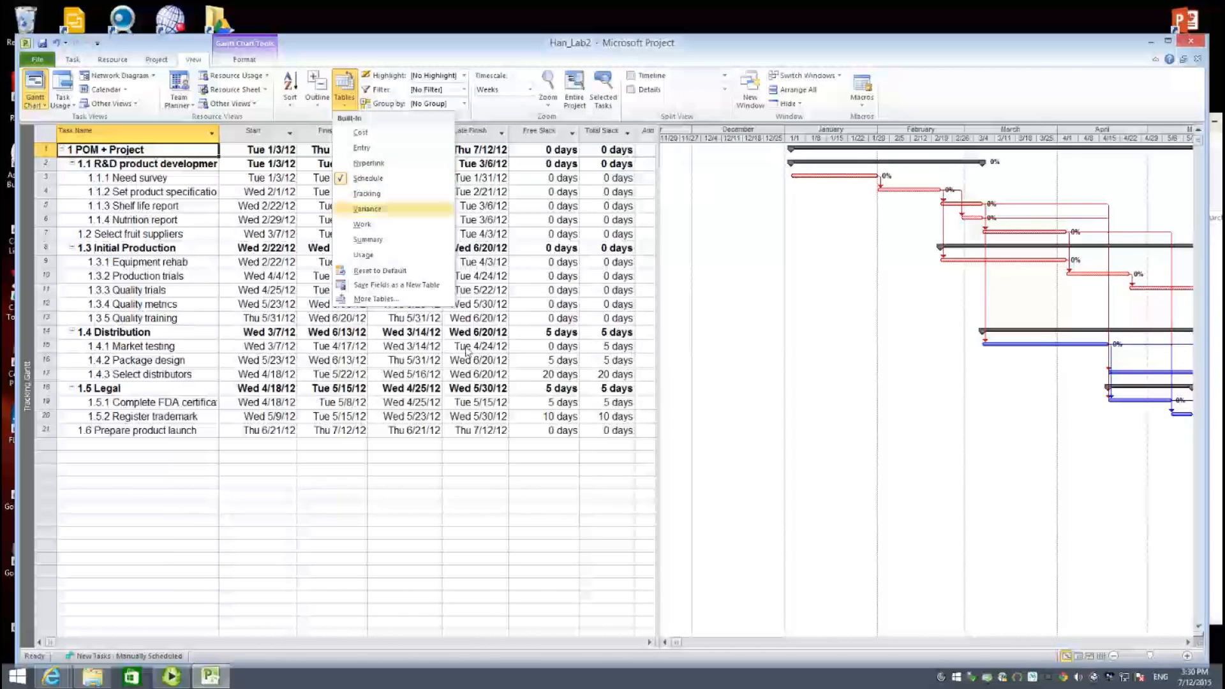
click(539, 487)
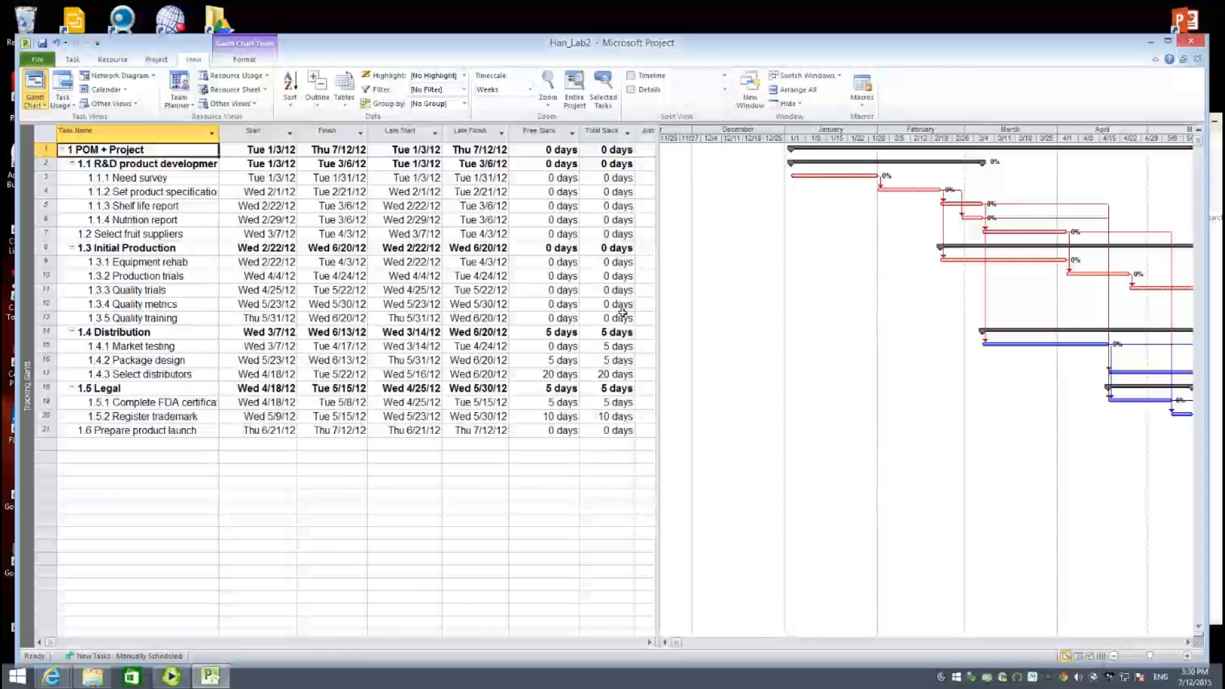
- Check the total slack on Market testing, Package design and FDA certification (5 days)
click(623, 348)
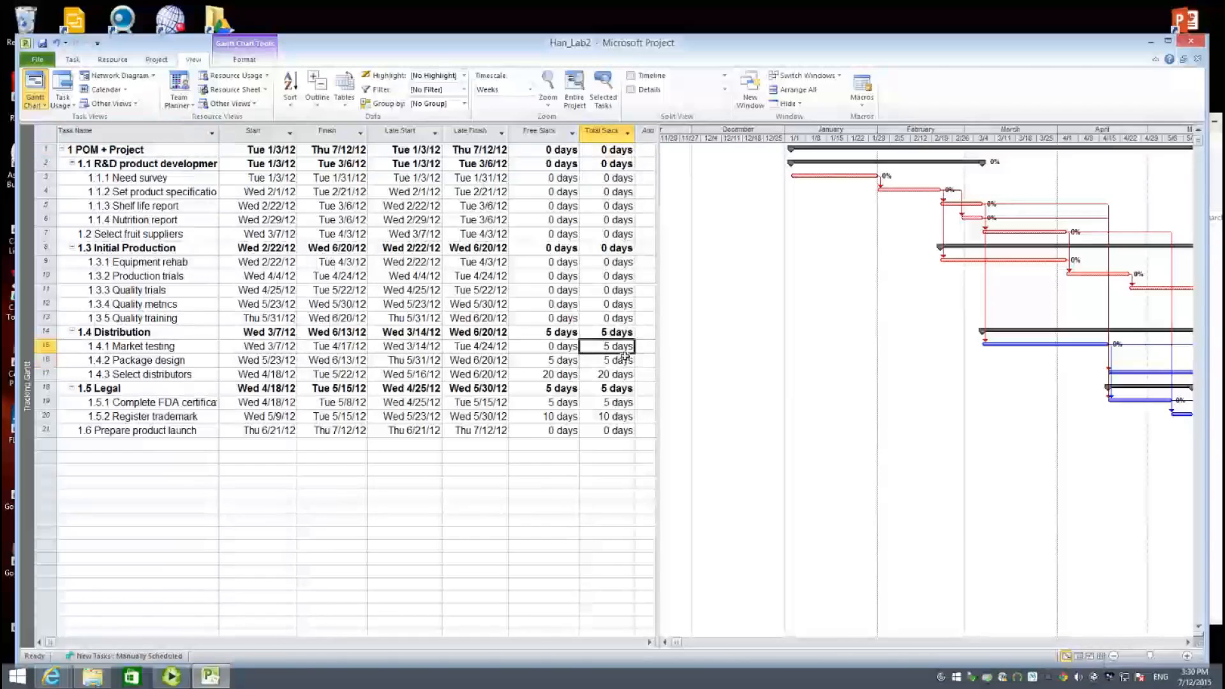
click(625, 357)
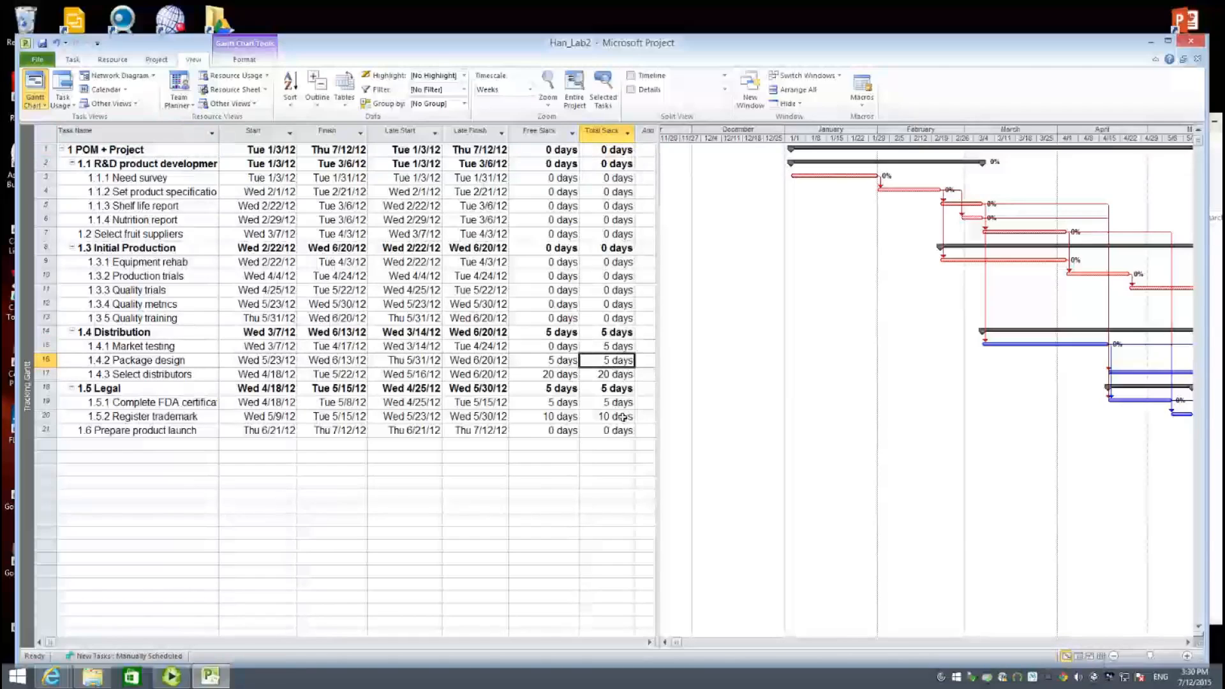
key(Down)
key(Down)
key(Down)
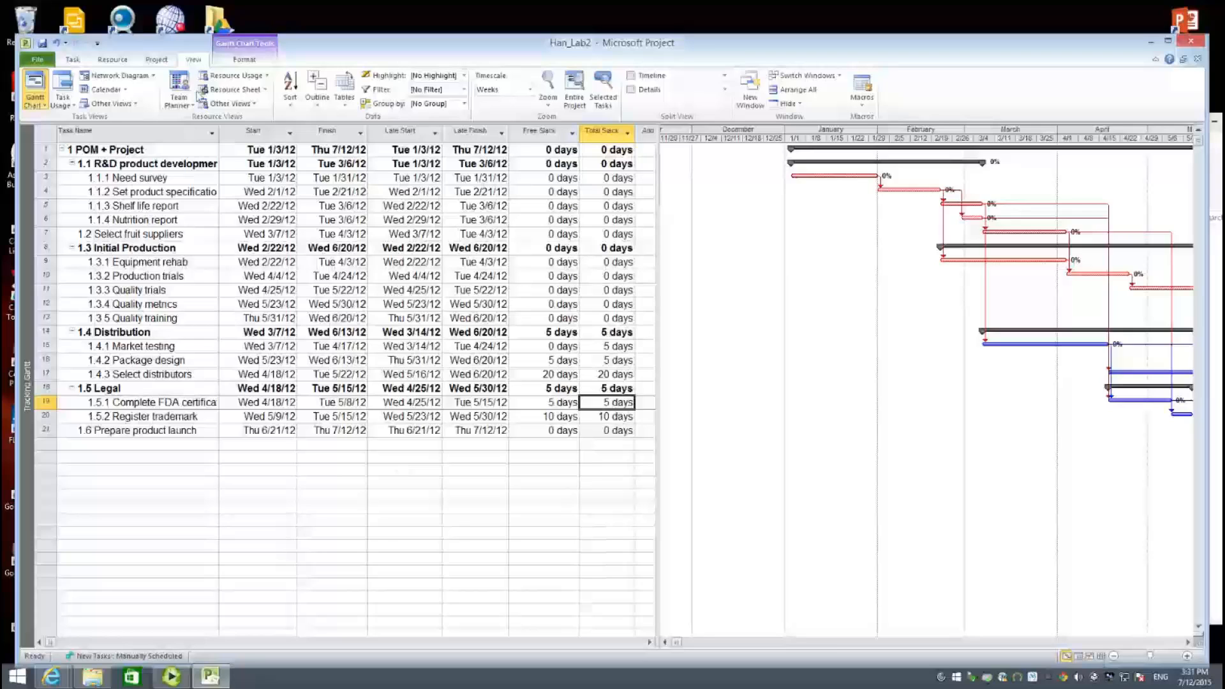
click(127, 66)
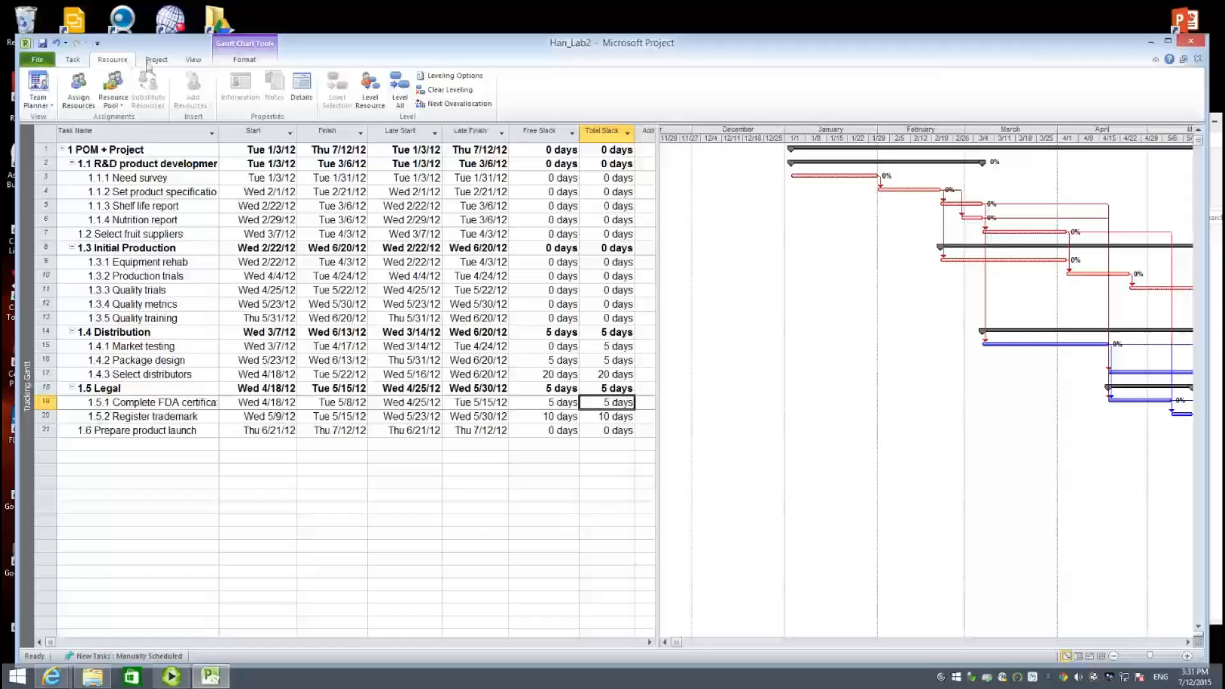
- Uncheck 'Level only within available slack' in Leveling Options so the project finishes Thu 7/19/12
click(477, 78)
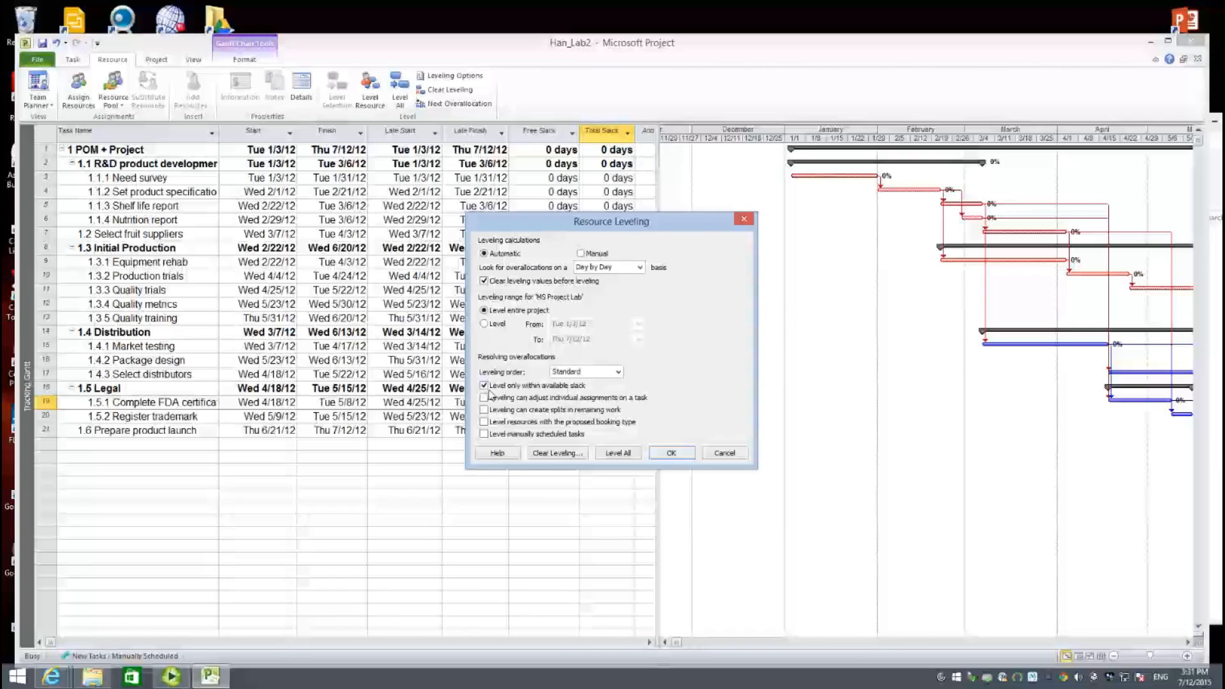
click(484, 386)
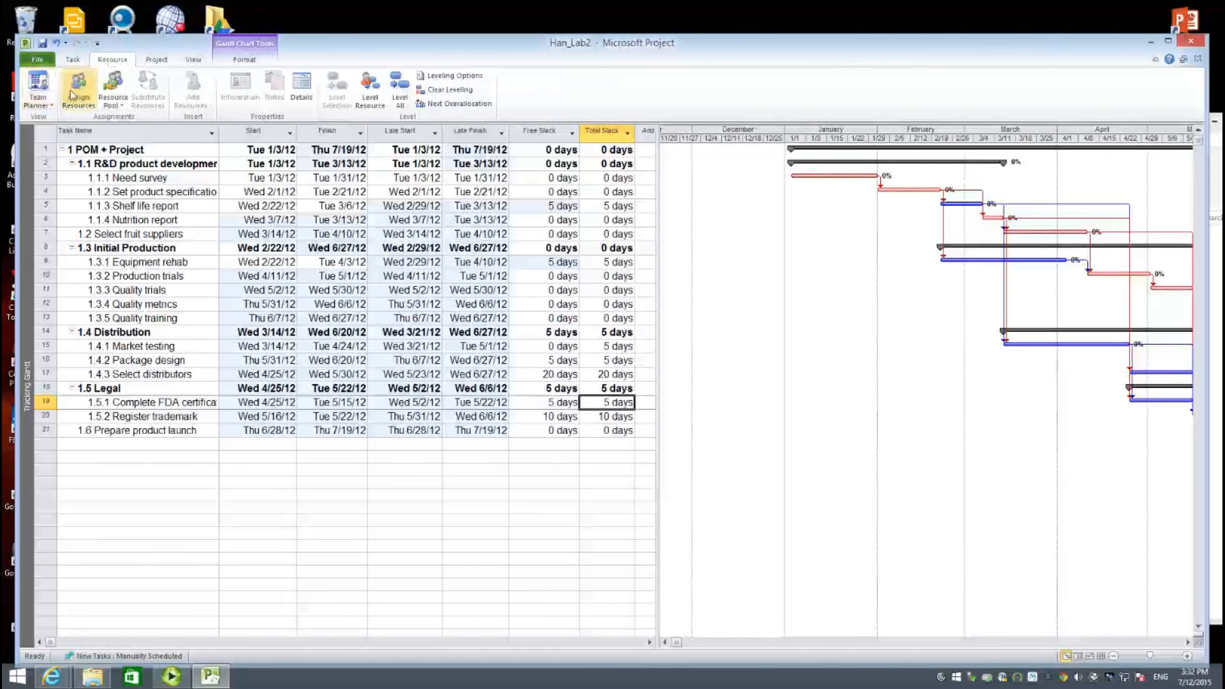
- Check staff types and rates on the Resource Sheet, then switch back to the Gantt Chart
click(38, 100)
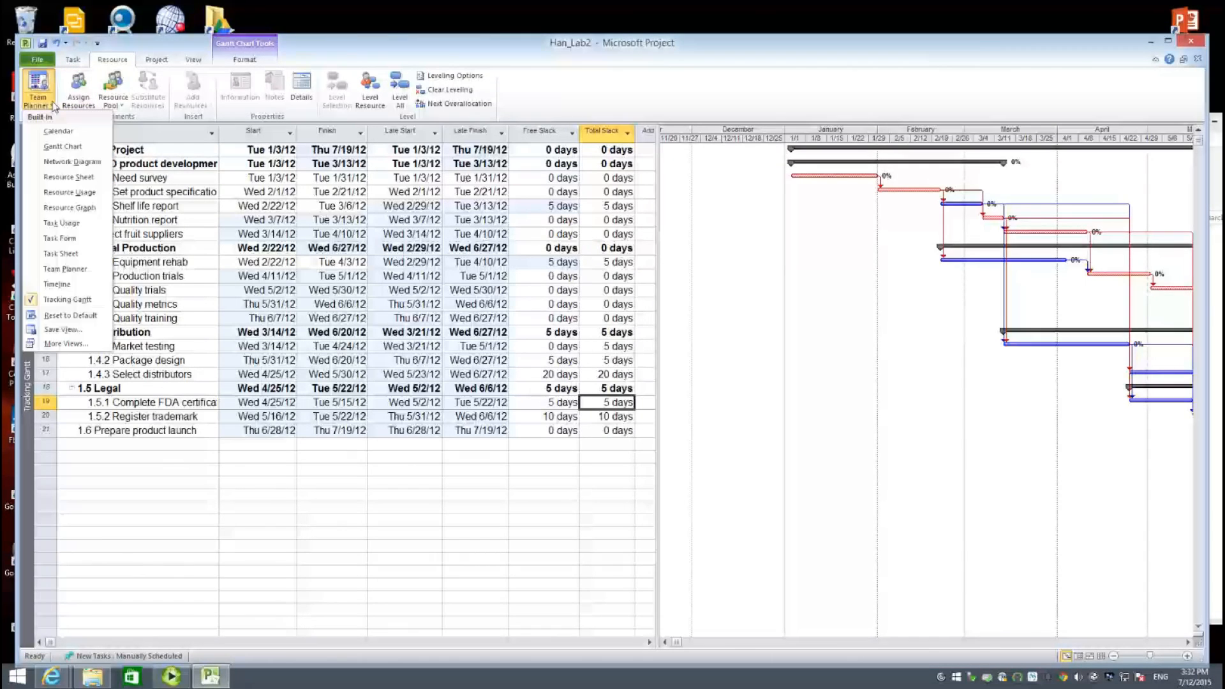
click(70, 176)
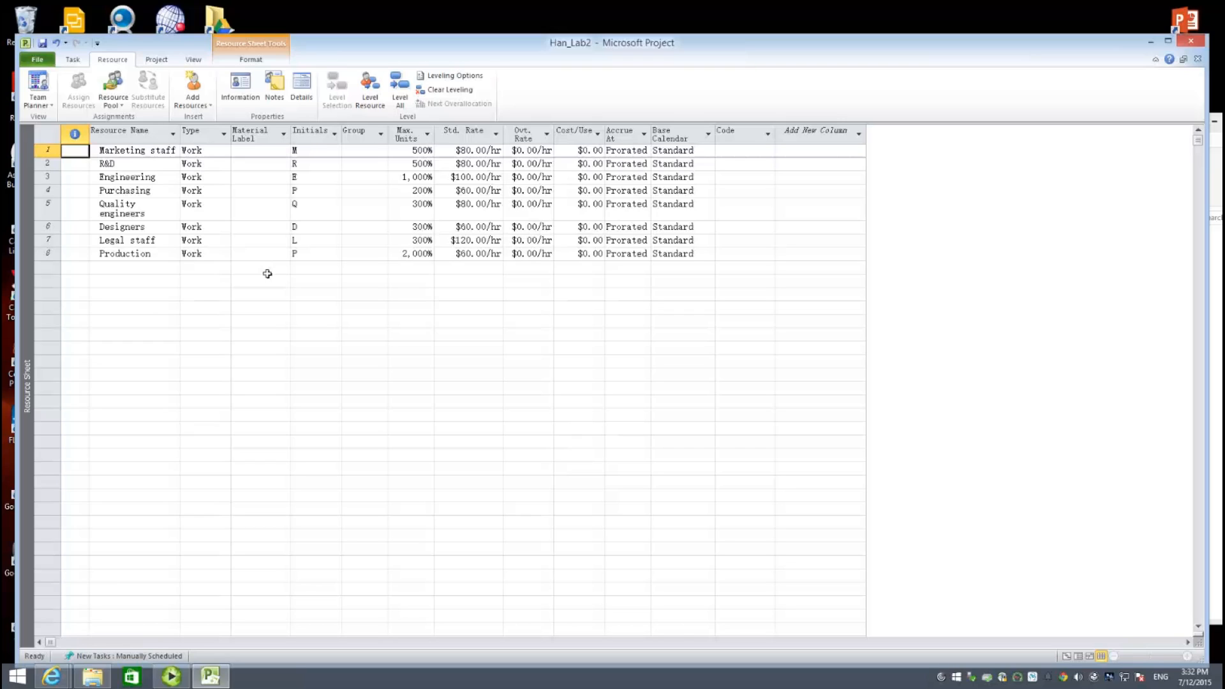
click(39, 102)
click(63, 145)
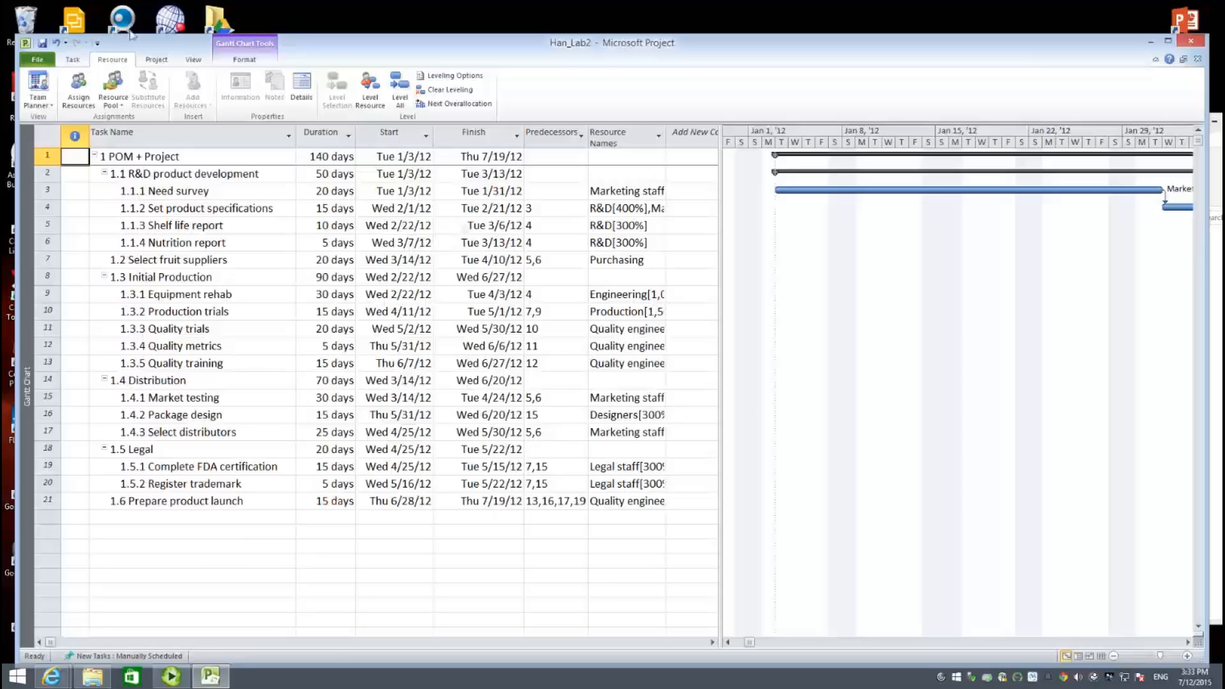
- Switch the Gantt task table to the Cost table and widen Total Cost to show full values like $1,692,000.00
click(38, 102)
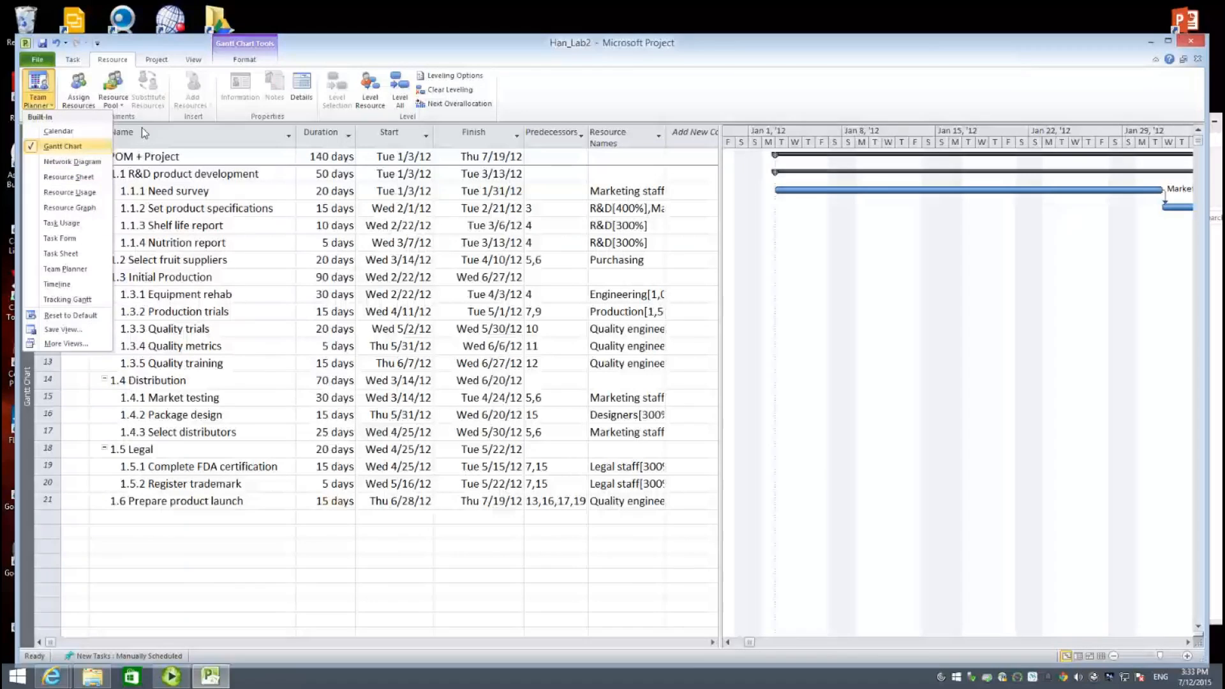
click(195, 62)
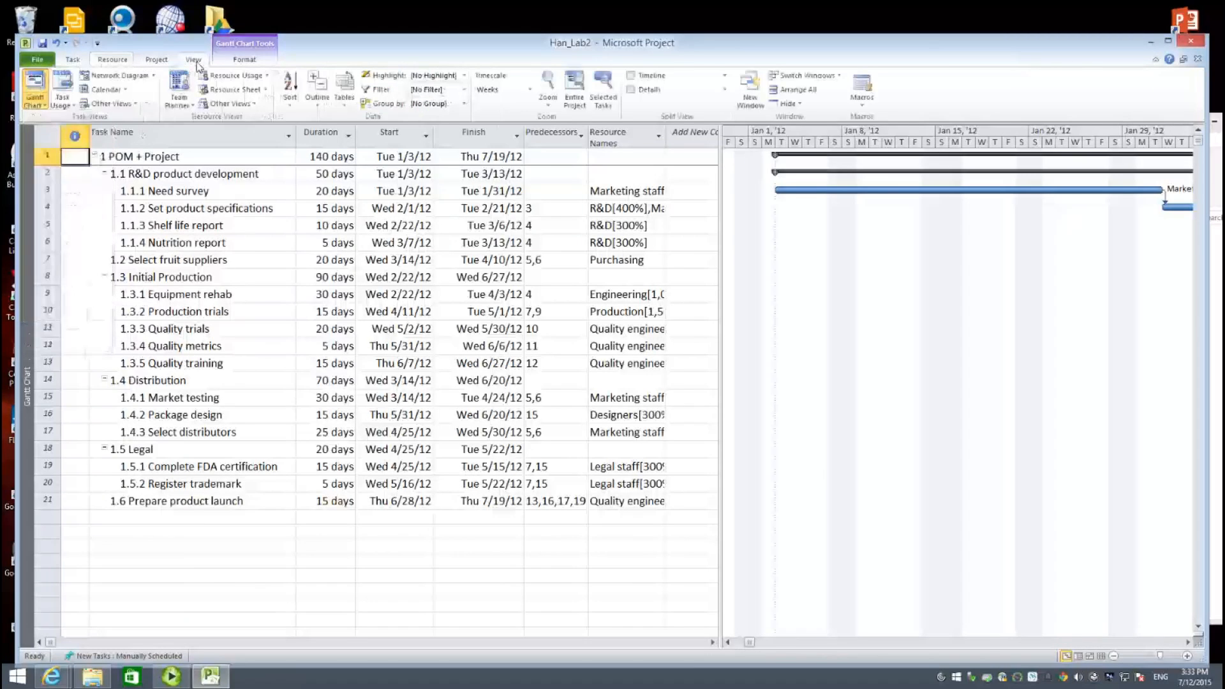
click(345, 105)
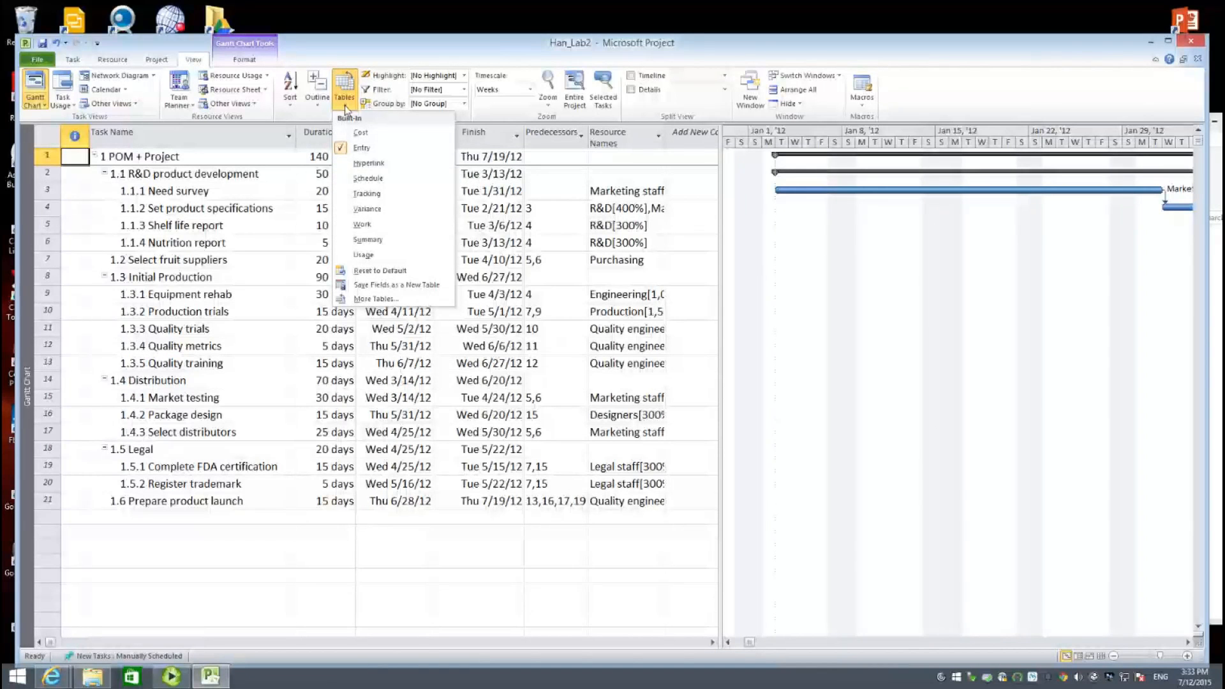
click(361, 132)
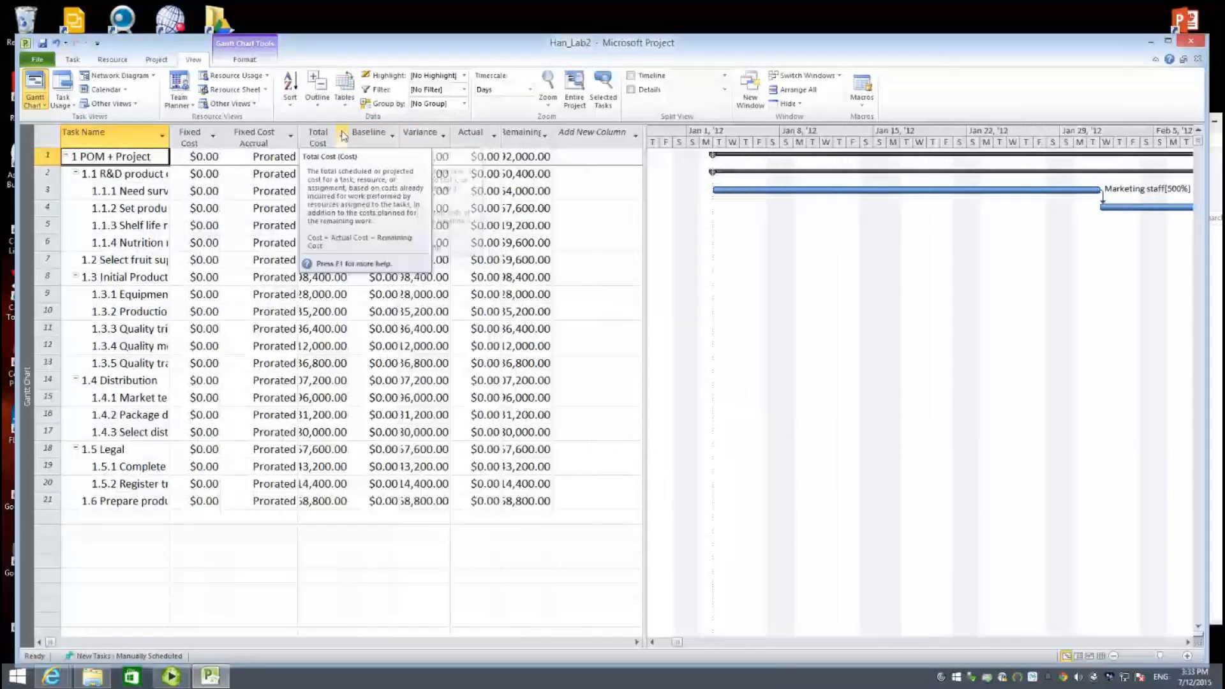
drag(349, 136, 386, 136)
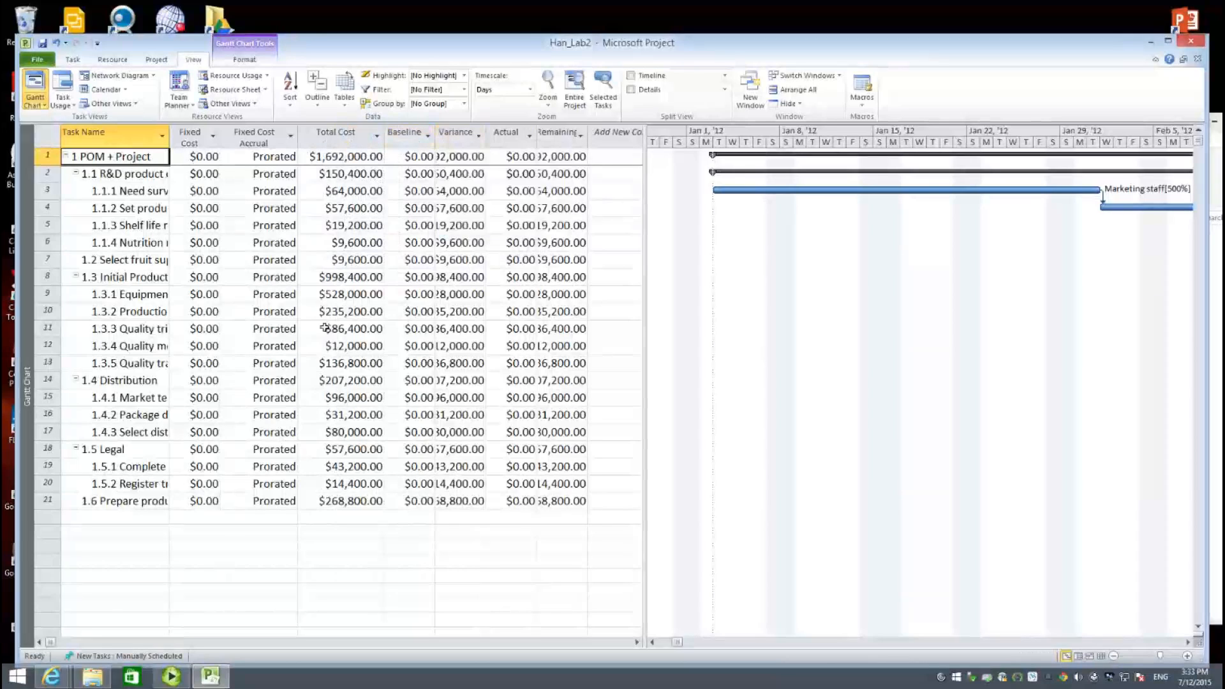
- Widen the Task Name column in the Cost table until every task name fits on one line
drag(170, 136, 203, 136)
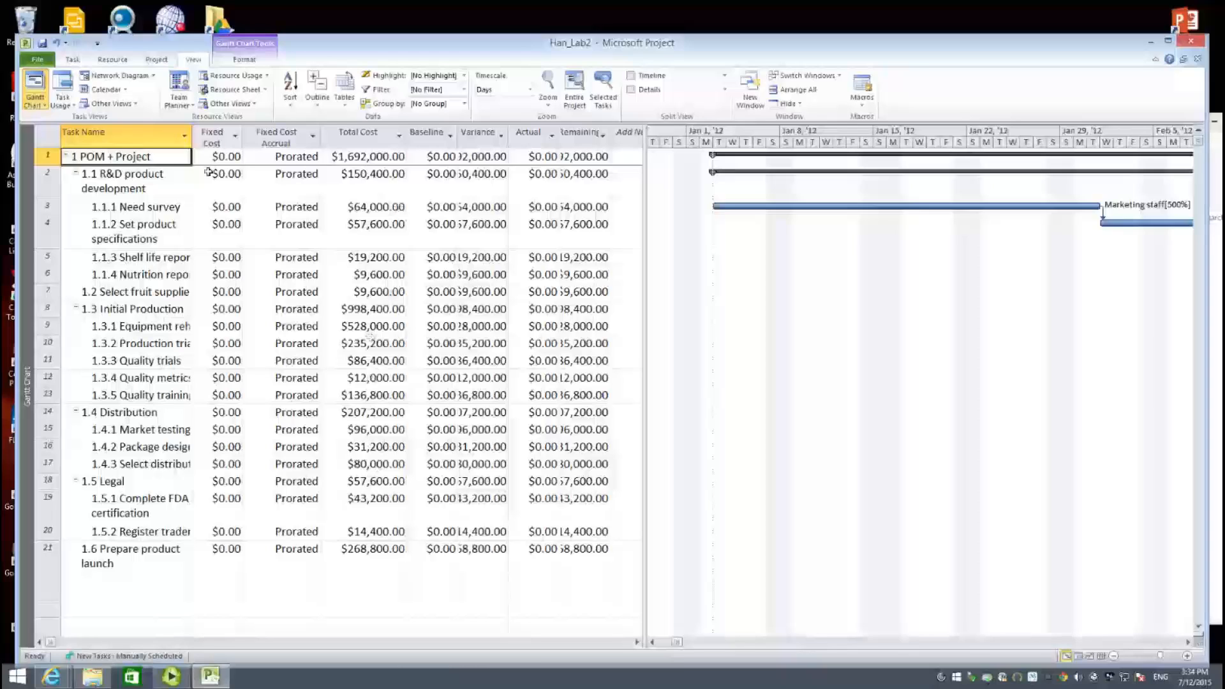
drag(192, 172, 223, 172)
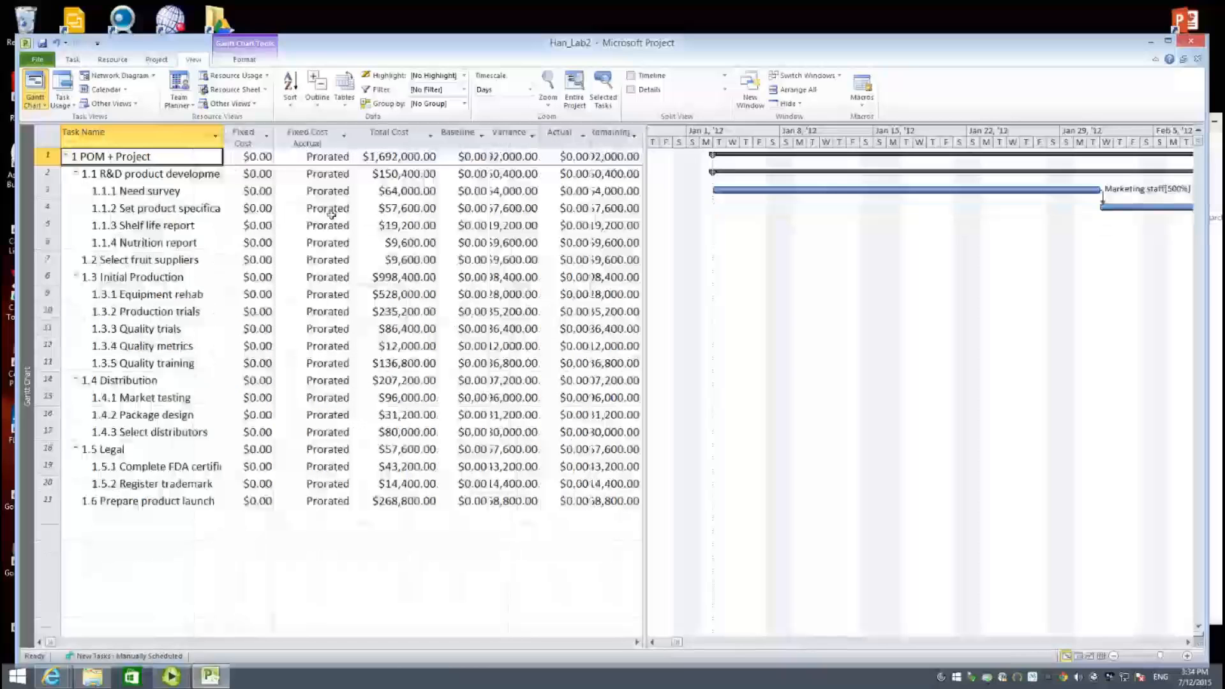
click(397, 298)
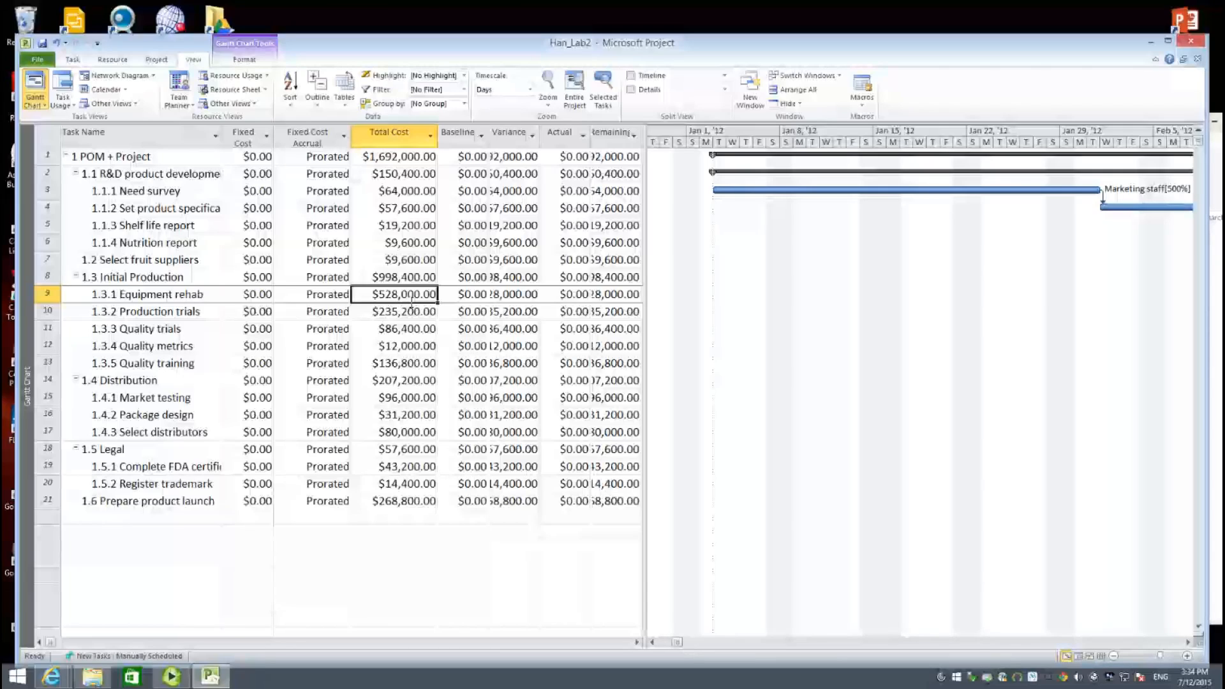
click(167, 207)
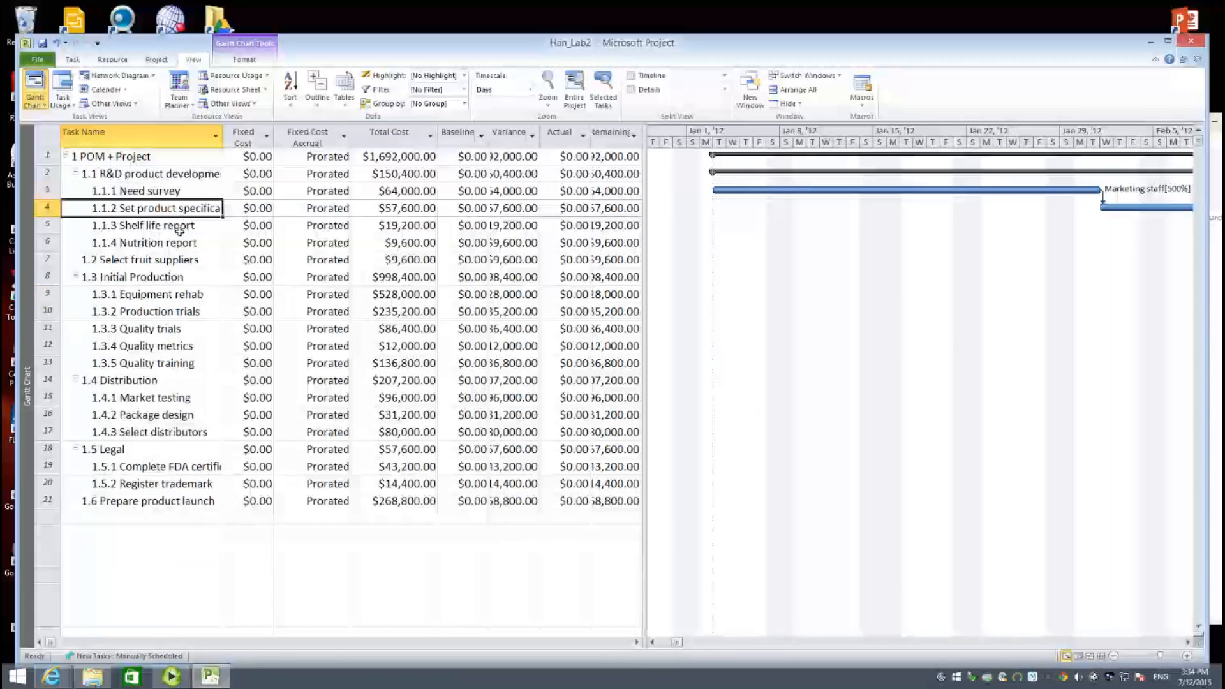
click(179, 228)
click(170, 280)
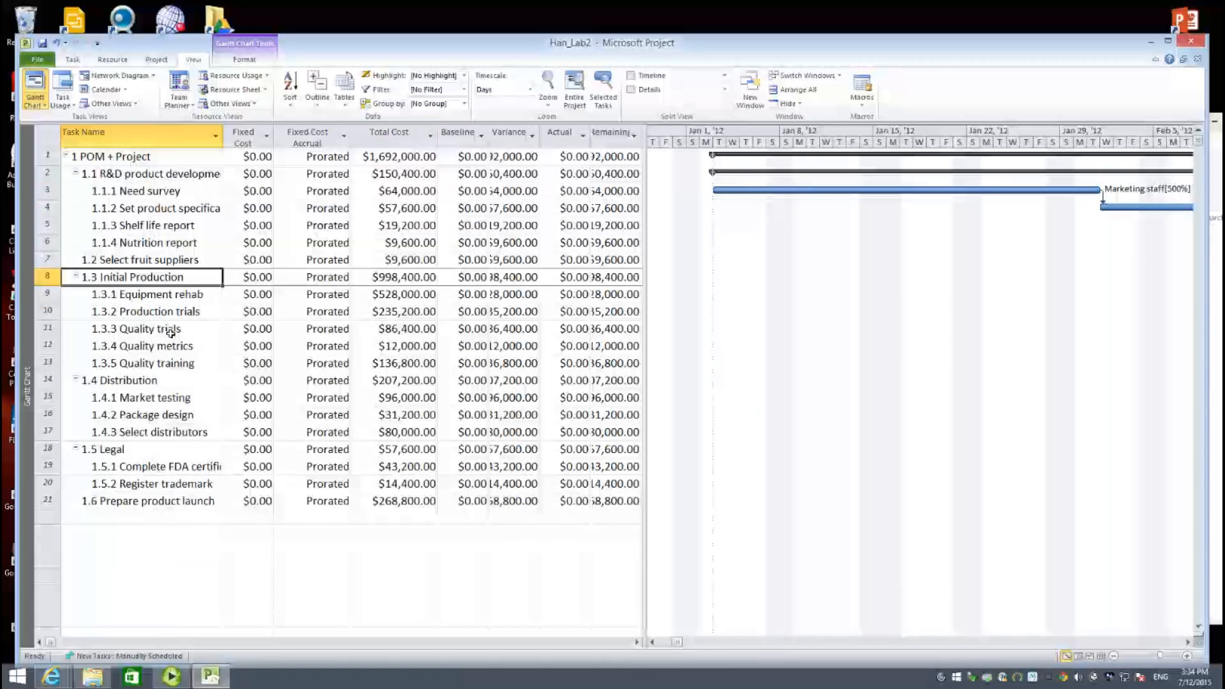
click(152, 385)
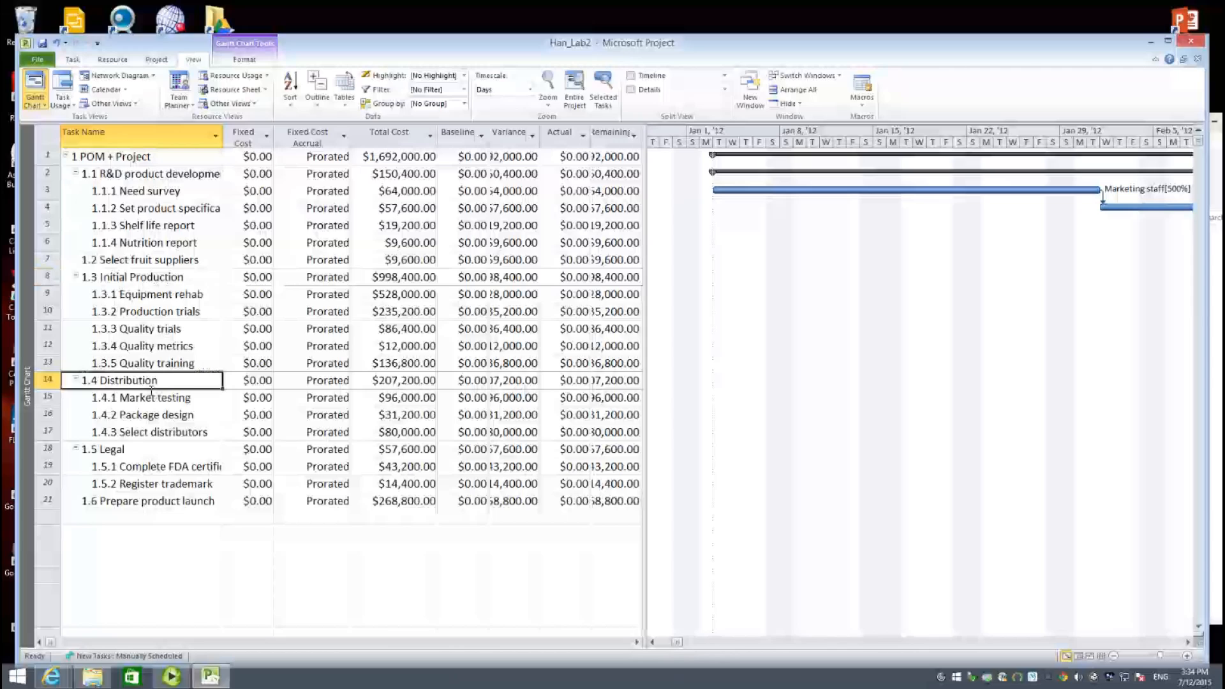